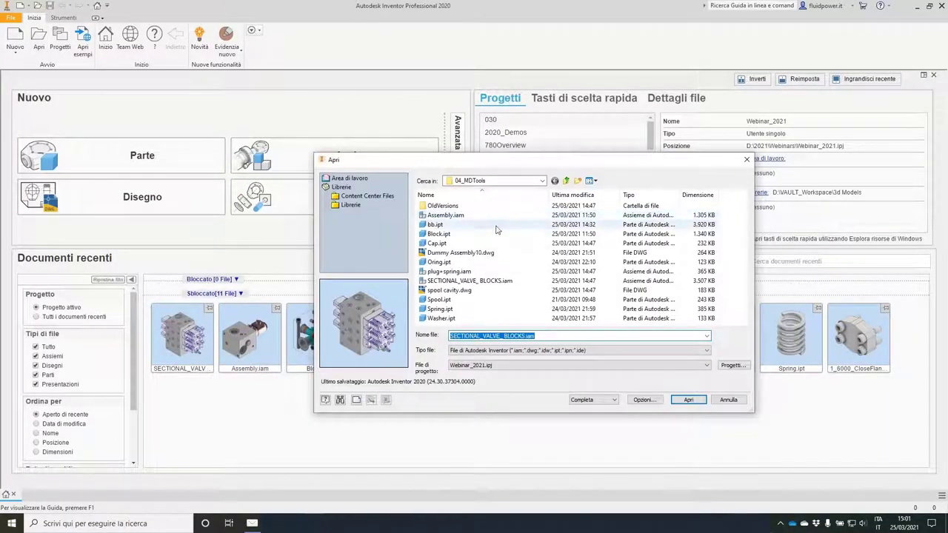
Open the SECTIONAL_VALVE_ BLOCKS.iam assembly and display it shaded with visible edges
{"action": "left_click", "coordinate": [691, 401]}
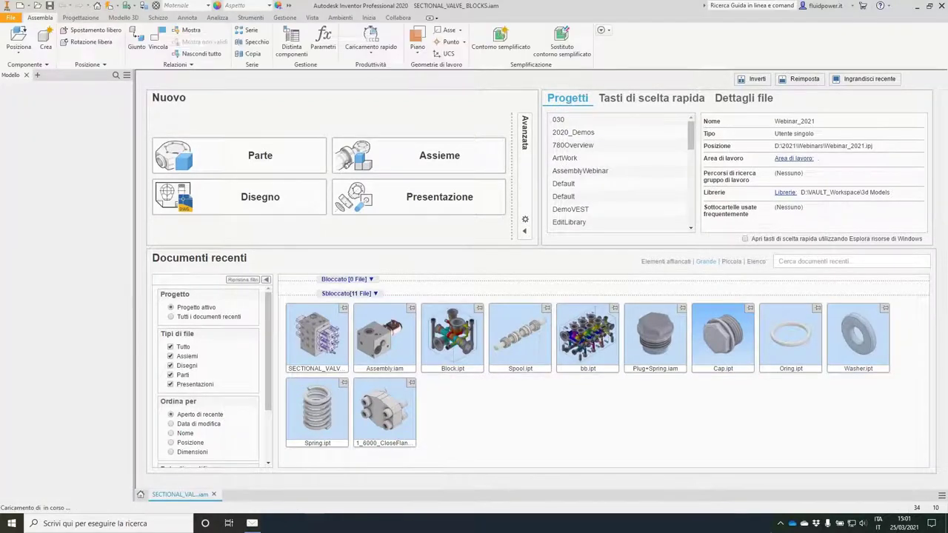
{"action": "left_click", "coordinate": [416, 286]}
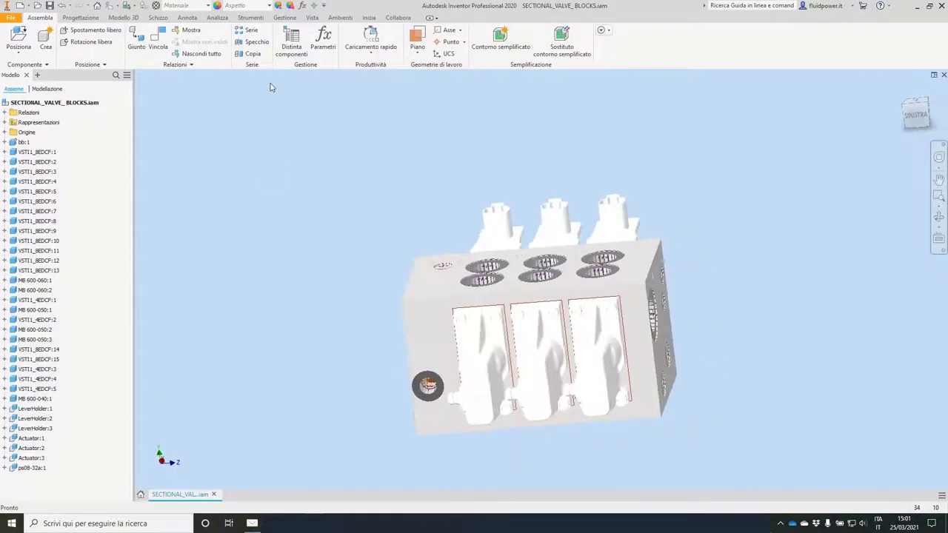
{"action": "left_click", "coordinate": [312, 17]}
{"action": "left_click", "coordinate": [189, 53]}
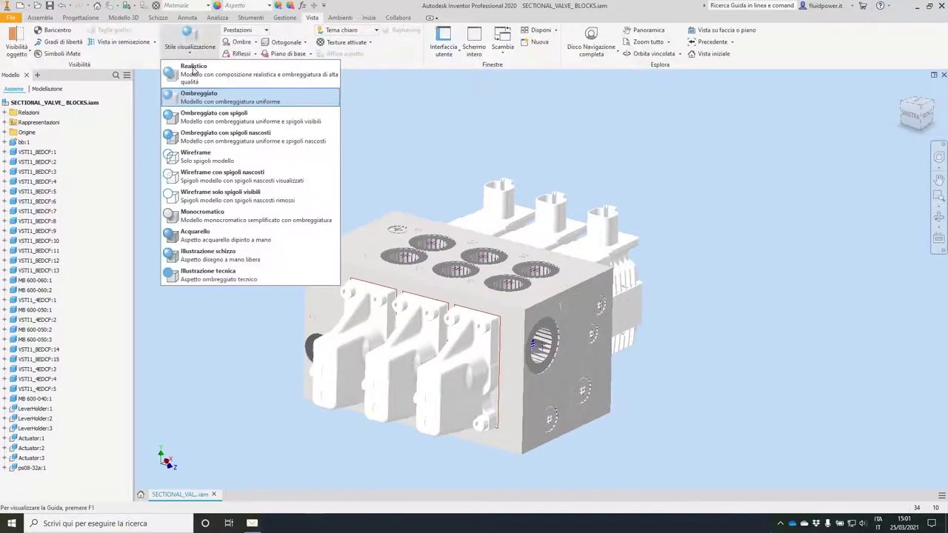
{"action": "left_click", "coordinate": [205, 116]}
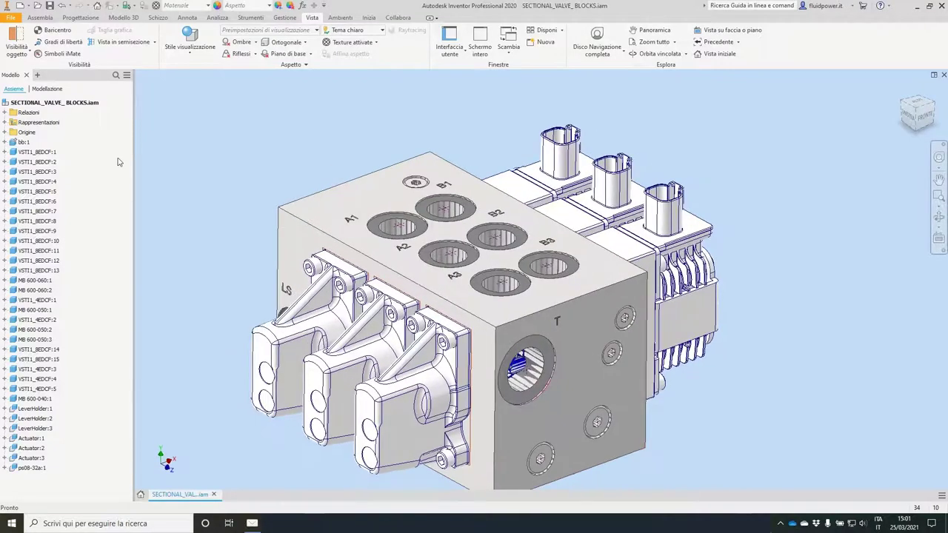
Open the bb:1 valve block part from the assembly in its own window
{"action": "right_click", "coordinate": [24, 142]}
{"action": "left_click", "coordinate": [260, 93]}
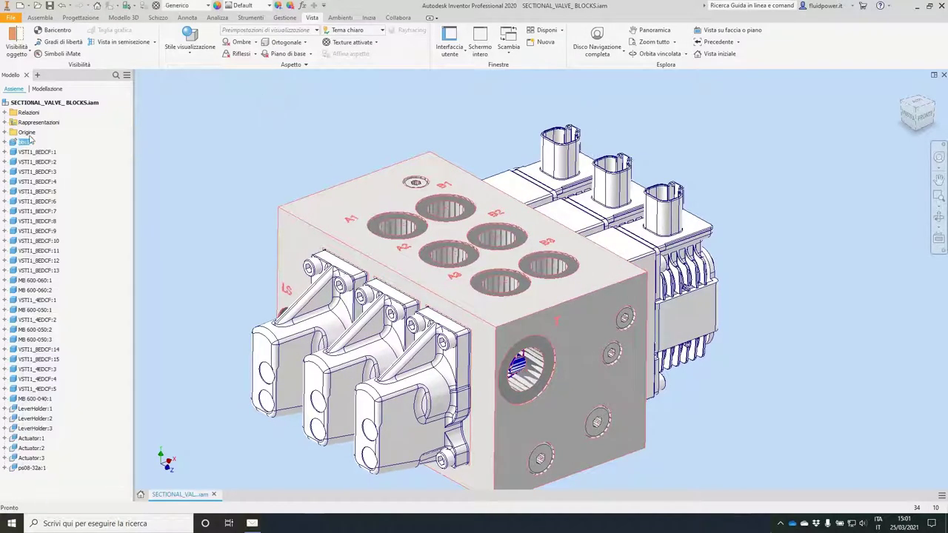
{"action": "right_click", "coordinate": [26, 141]}
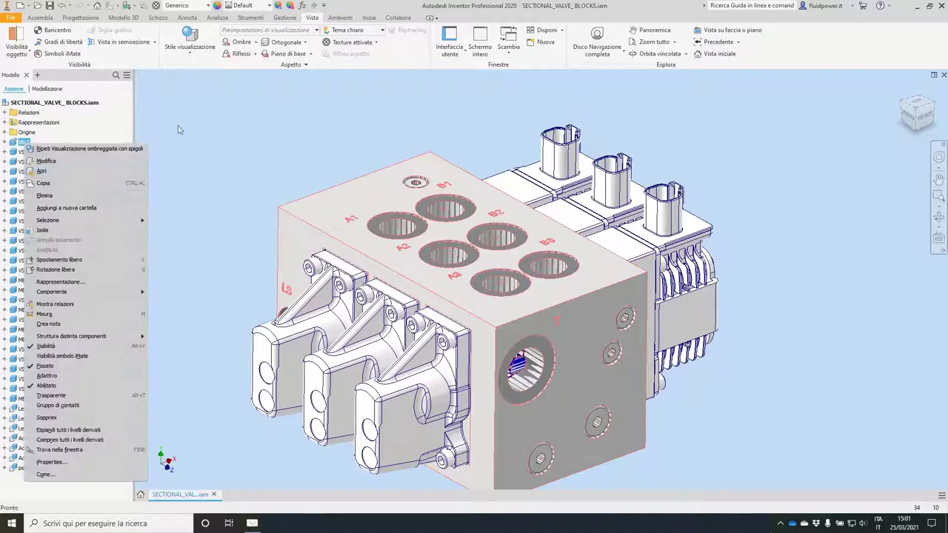
{"action": "key", "text": "Escape"}
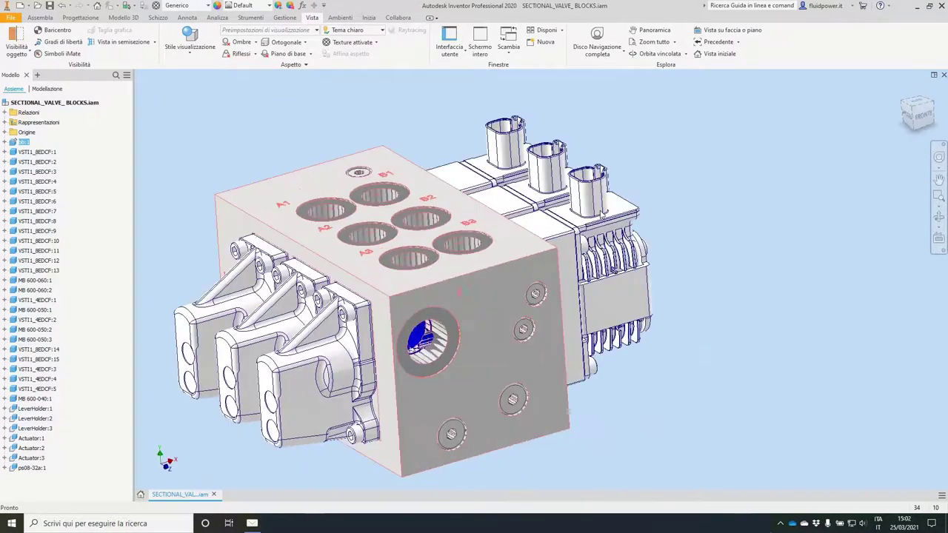
{"action": "middle_click_drag", "start_coordinate": [602, 214], "coordinate": [551, 214], "text": "shift"}
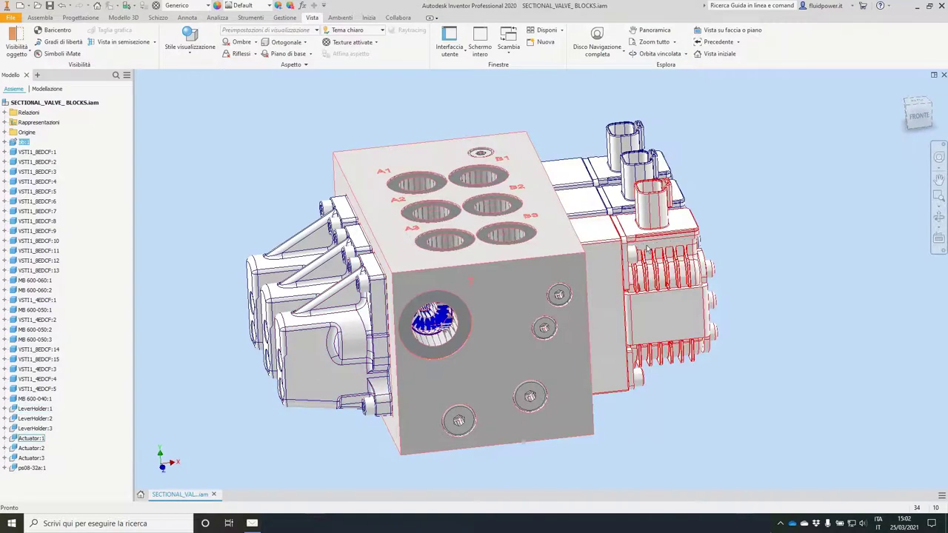
{"action": "left_click", "coordinate": [24, 142]}
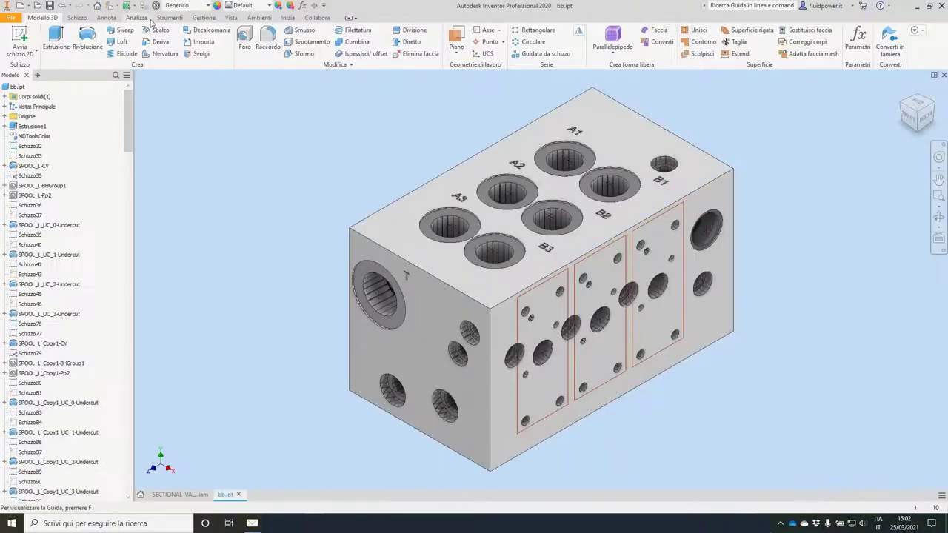
Load the MDTools 780 add-in for the block part through the add-in manager
{"action": "left_click", "coordinate": [169, 17]}
{"action": "left_click", "coordinate": [303, 54]}
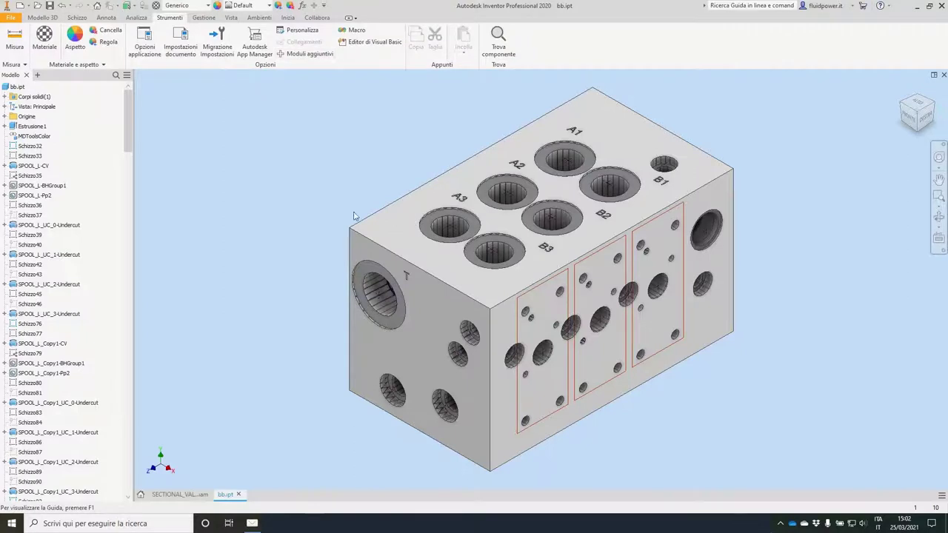
{"action": "scroll", "coordinate": [415, 281], "scroll_direction": "down", "scroll_amount": 1}
{"action": "left_click", "coordinate": [412, 260]}
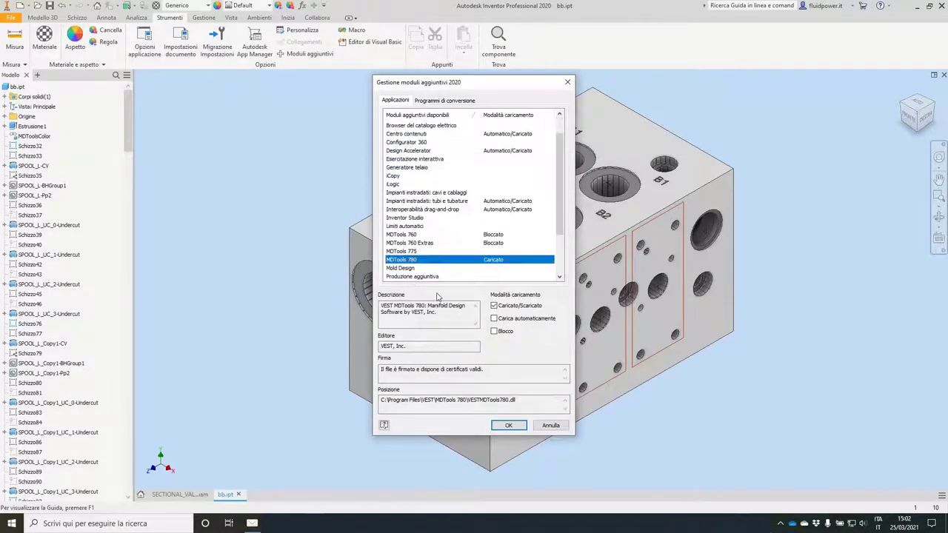
{"action": "left_click", "coordinate": [508, 425]}
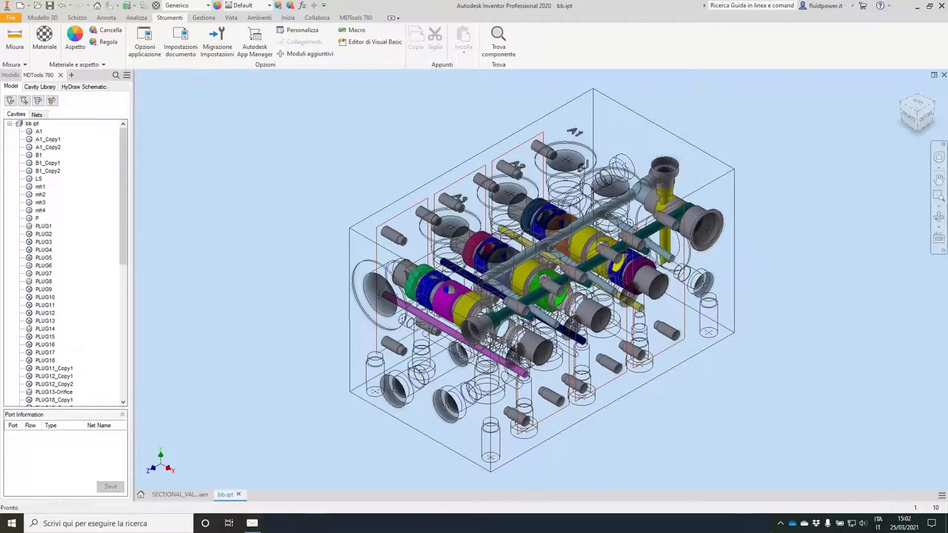
Open the middle spool cavity SPOOL_L_Copy1 with the MDTools Edit command to view its dimensions and ports
{"action": "key", "text": "F6"}
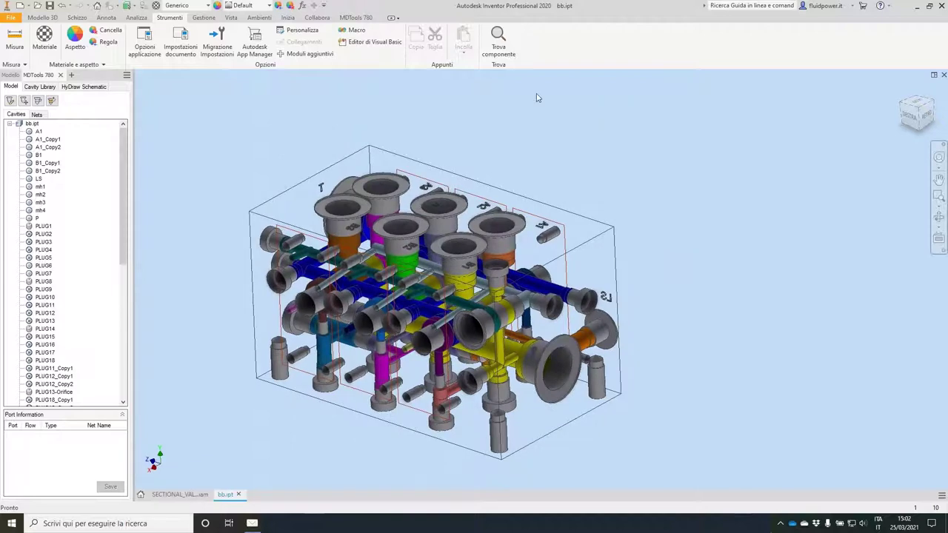
{"action": "left_click", "coordinate": [354, 19]}
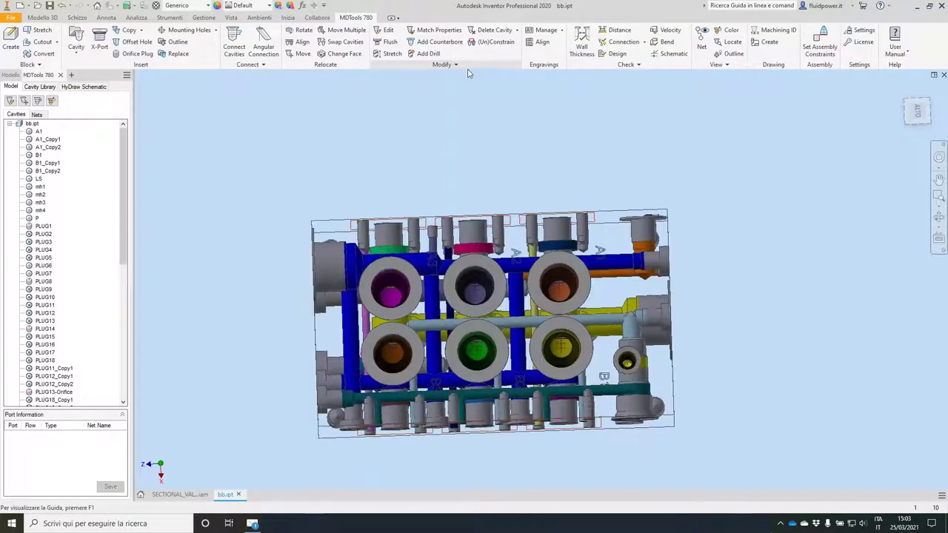
{"action": "left_click", "coordinate": [385, 31]}
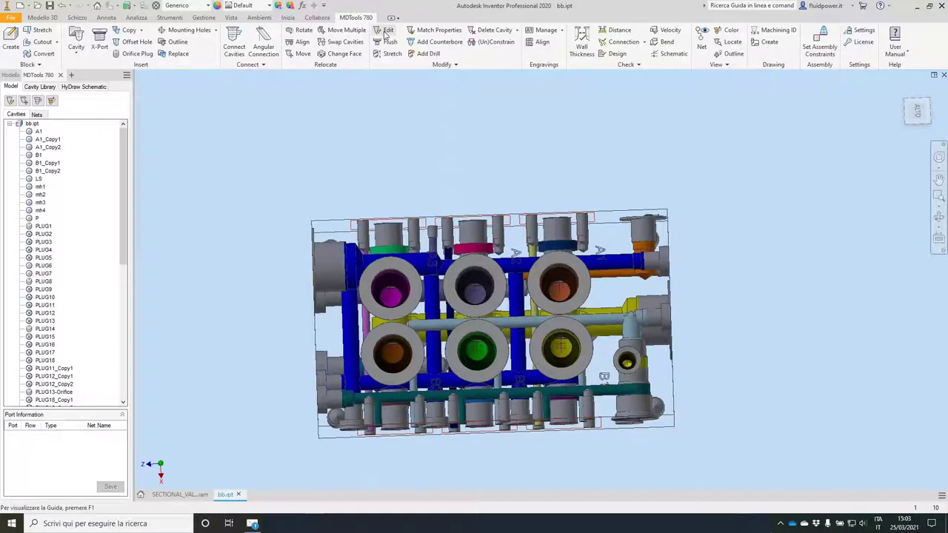
{"action": "left_click", "coordinate": [475, 236]}
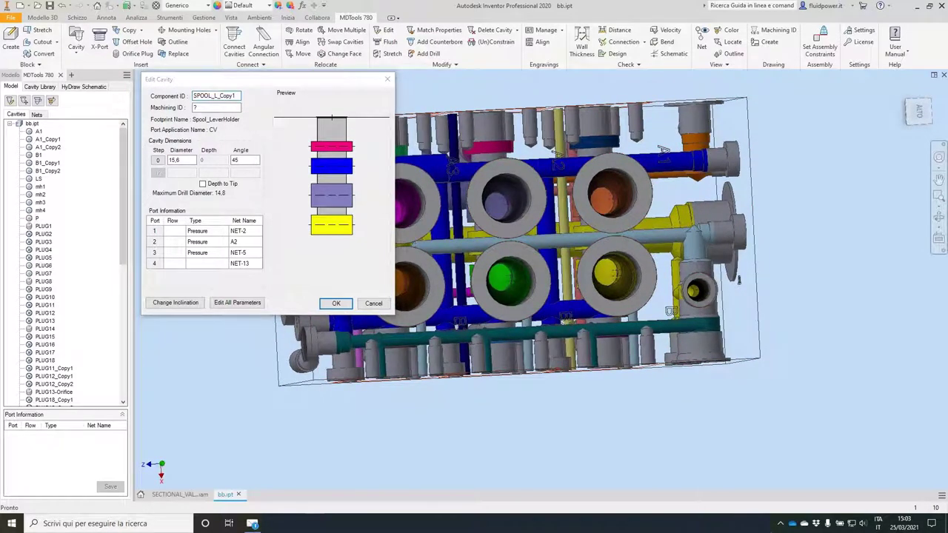
{"action": "mouse_move", "coordinate": [459, 105]}
{"action": "left_mouse_down"}
{"action": "mouse_move", "coordinate": [467, 236]}
{"action": "mouse_move", "coordinate": [432, 98]}
{"action": "left_mouse_up"}
{"action": "mouse_move", "coordinate": [470, 240]}
{"action": "left_mouse_down"}
{"action": "mouse_move", "coordinate": [463, 262]}
{"action": "mouse_move", "coordinate": [527, 239]}
{"action": "left_mouse_up"}
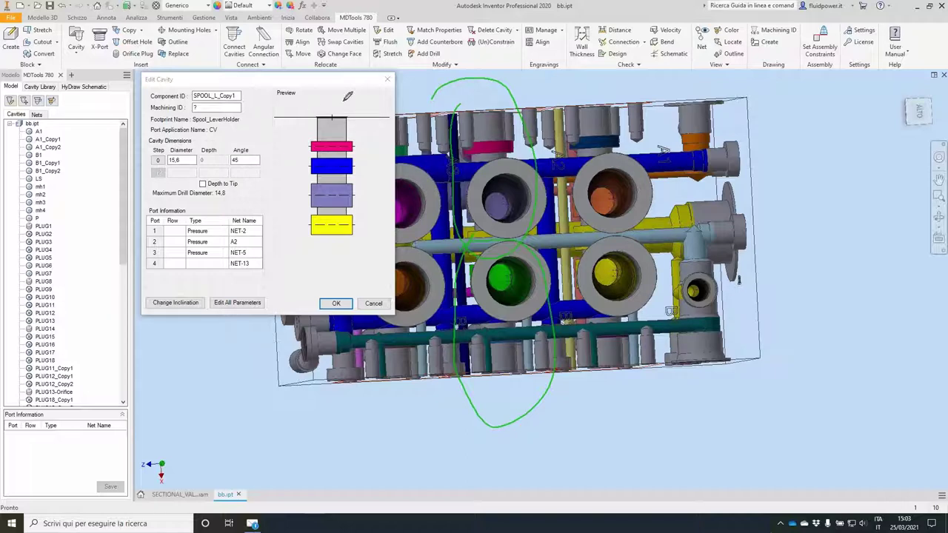
{"action": "mouse_move", "coordinate": [322, 110]}
{"action": "left_mouse_down"}
{"action": "mouse_move", "coordinate": [313, 241]}
{"action": "mouse_move", "coordinate": [347, 200]}
{"action": "mouse_move", "coordinate": [341, 104]}
{"action": "left_mouse_up"}
{"action": "mouse_move", "coordinate": [286, 148]}
{"action": "left_mouse_down"}
{"action": "mouse_move", "coordinate": [311, 148]}
{"action": "mouse_move", "coordinate": [312, 166]}
{"action": "left_mouse_up"}
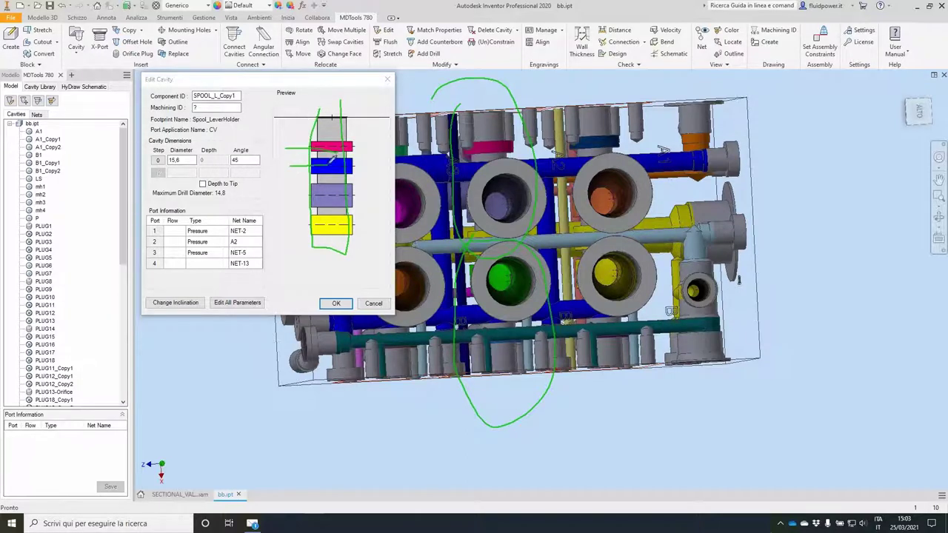
{"action": "left_click_drag", "start_coordinate": [280, 193], "coordinate": [309, 193]}
{"action": "mouse_move", "coordinate": [279, 222]}
{"action": "left_mouse_down"}
{"action": "mouse_move", "coordinate": [317, 222]}
{"action": "mouse_move", "coordinate": [369, 245]}
{"action": "mouse_move", "coordinate": [371, 188]}
{"action": "mouse_move", "coordinate": [379, 208]}
{"action": "mouse_move", "coordinate": [377, 198]}
{"action": "left_mouse_up"}
{"action": "mouse_move", "coordinate": [367, 157]}
{"action": "left_mouse_down"}
{"action": "mouse_move", "coordinate": [367, 176]}
{"action": "mouse_move", "coordinate": [373, 156]}
{"action": "mouse_move", "coordinate": [363, 151]}
{"action": "mouse_move", "coordinate": [374, 154]}
{"action": "left_mouse_up"}
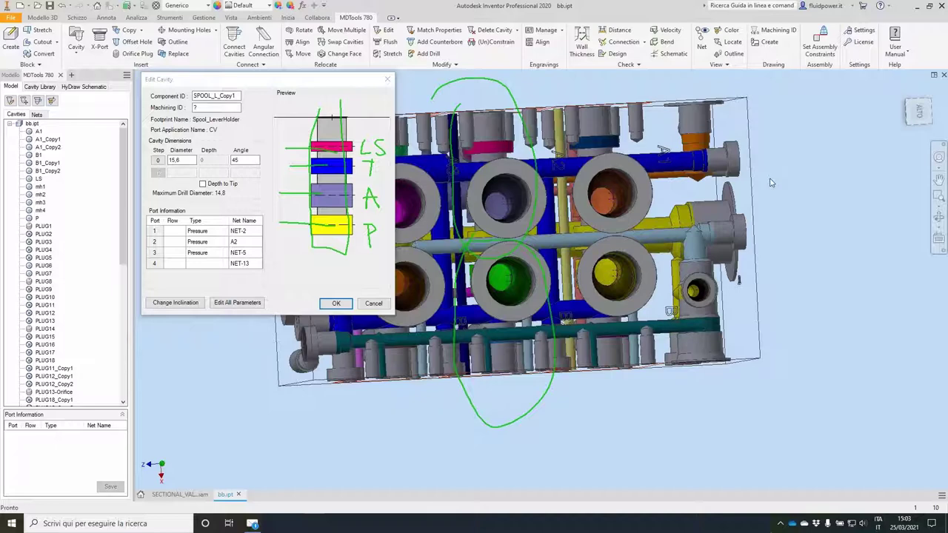
Close the cavity editor without changes and examine the block's internal channels and spool cavities from the side
{"action": "scroll", "coordinate": [789, 180], "scroll_direction": "down", "scroll_amount": 5}
{"action": "left_click", "coordinate": [373, 303]}
{"action": "scroll", "coordinate": [692, 220], "scroll_direction": "down", "scroll_amount": 2}
{"action": "scroll", "coordinate": [691, 219], "scroll_direction": "down", "scroll_amount": 1}
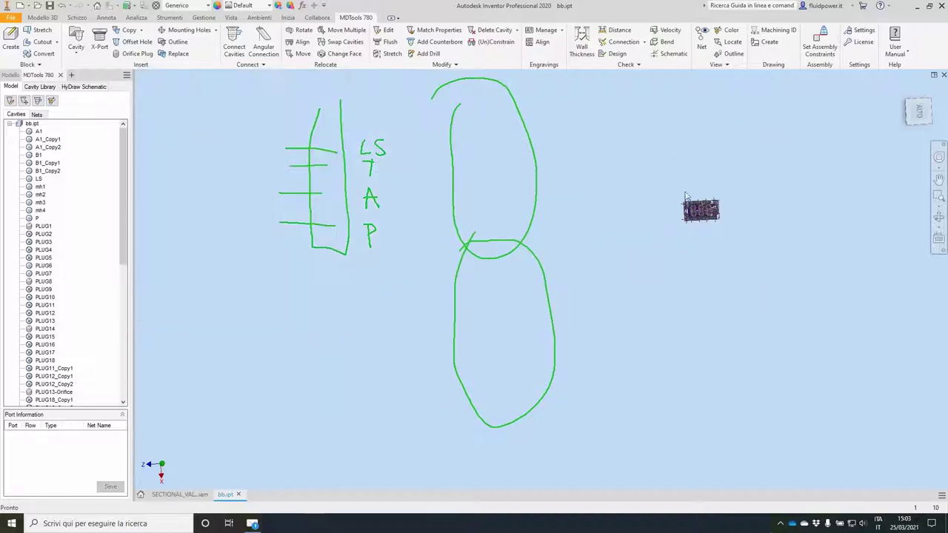
{"action": "middle_click_drag", "start_coordinate": [639, 155], "coordinate": [733, 271], "text": "shift"}
{"action": "scroll", "coordinate": [666, 252], "scroll_direction": "up", "scroll_amount": 5}
{"action": "scroll", "coordinate": [623, 246], "scroll_direction": "up", "scroll_amount": 1}
{"action": "middle_click_drag", "start_coordinate": [623, 246], "coordinate": [598, 288]}
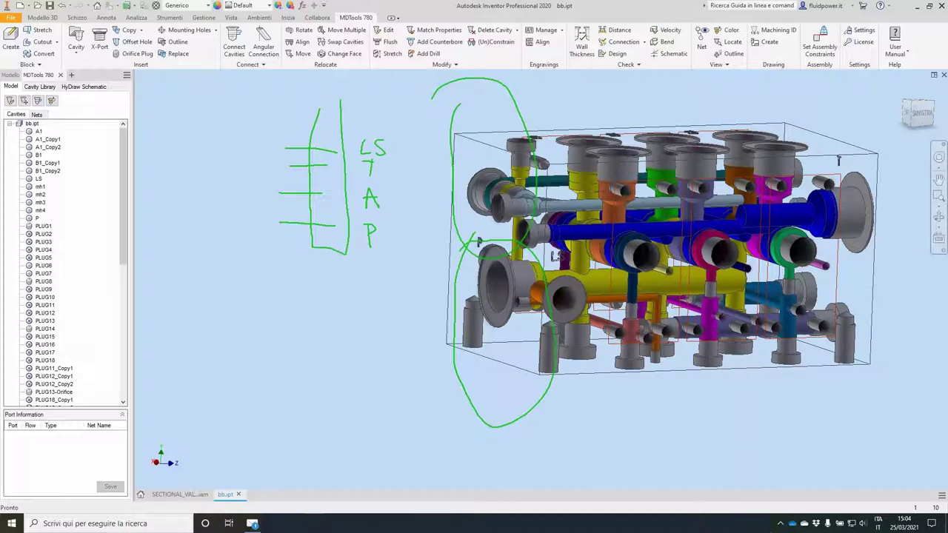
{"action": "key", "text": "Escape"}
{"action": "mouse_move", "coordinate": [307, 166]}
{"action": "middle_mouse_down", "text": "shift"}
{"action": "mouse_move", "coordinate": [380, 203]}
{"action": "mouse_move", "coordinate": [294, 210]}
{"action": "mouse_move", "coordinate": [248, 148]}
{"action": "middle_mouse_up", "text": "shift"}
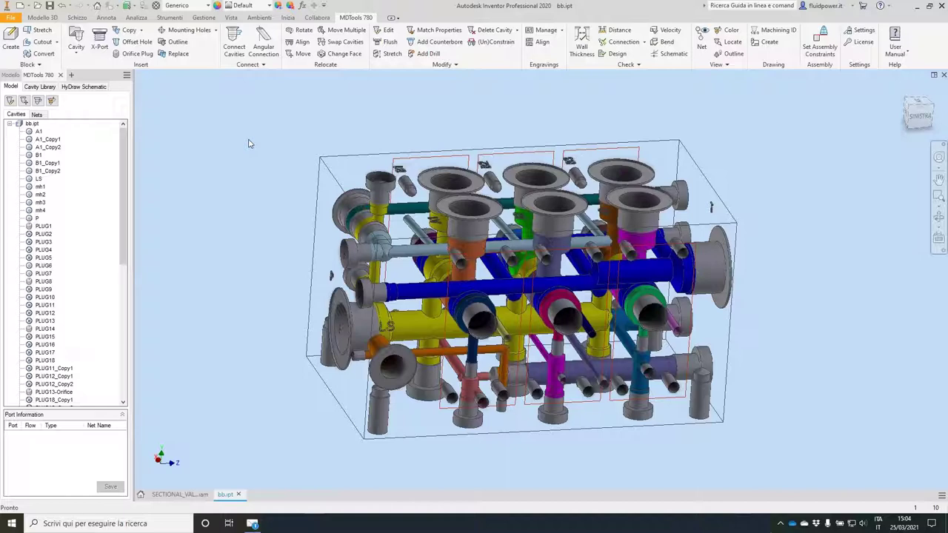
Switch to the spool cavity drawing in HyDraw CAD, hide the library explorer and bring the uppermost spool section and its circuit into view
{"action": "mouse_move", "coordinate": [746, 489]}
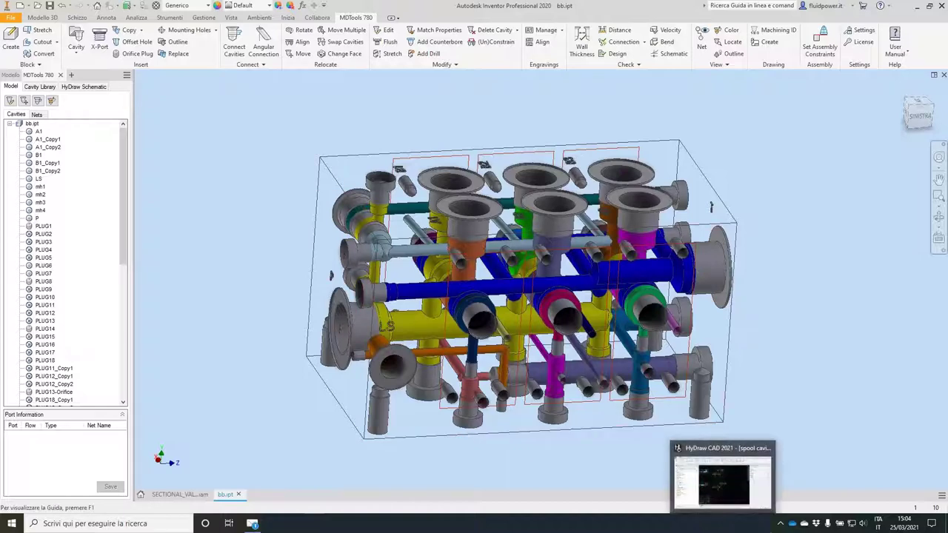
{"action": "left_click", "coordinate": [746, 489]}
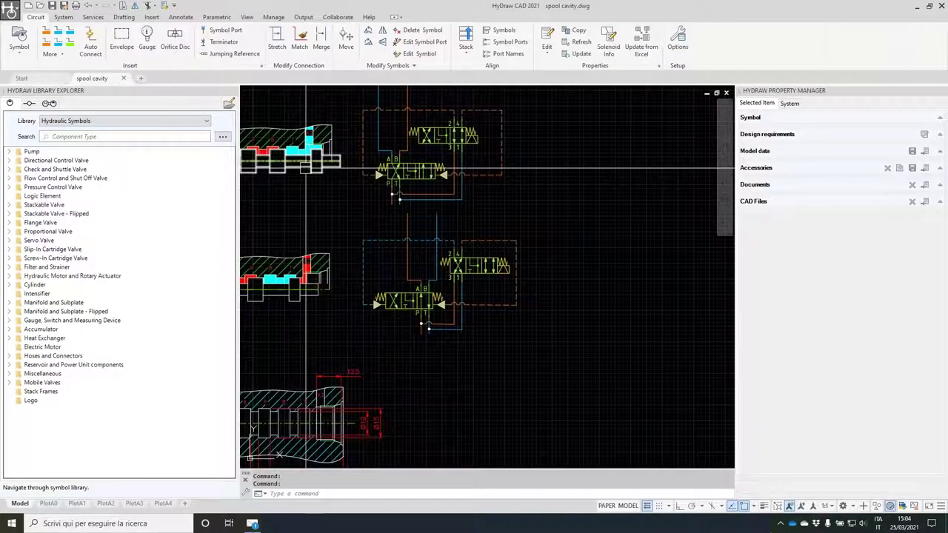
{"action": "left_click", "coordinate": [233, 92]}
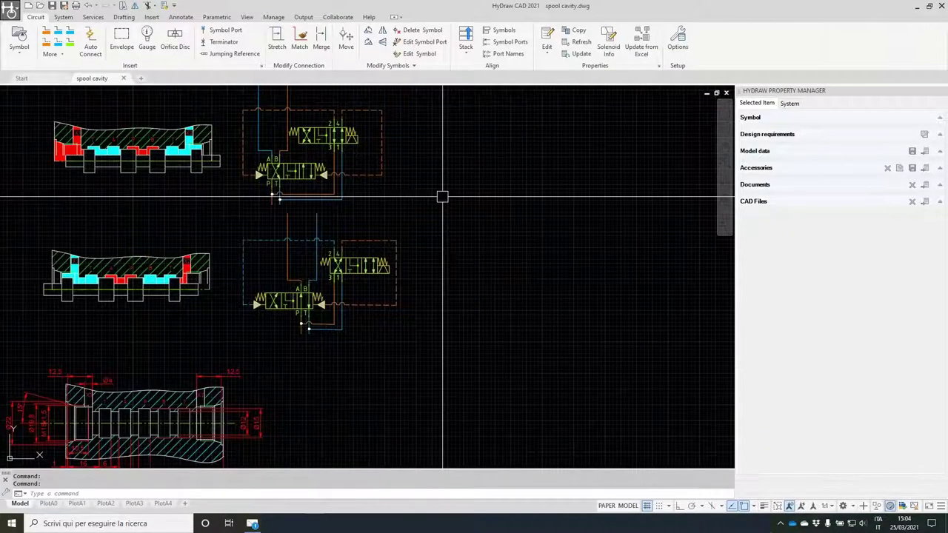
{"action": "middle_click_drag", "start_coordinate": [278, 160], "coordinate": [410, 330]}
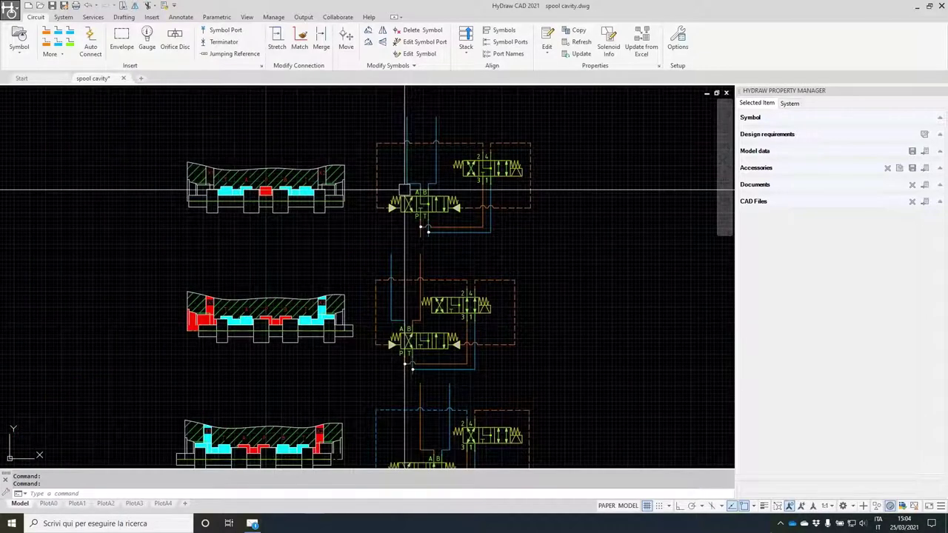
{"action": "scroll", "coordinate": [256, 136], "scroll_direction": "up", "scroll_amount": 2}
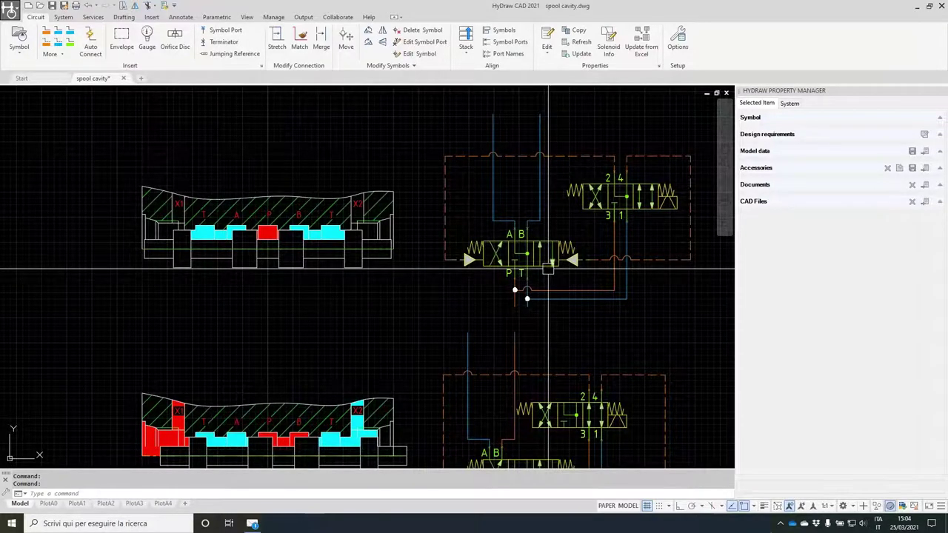
{"action": "middle_click_drag", "start_coordinate": [548, 268], "coordinate": [453, 289]}
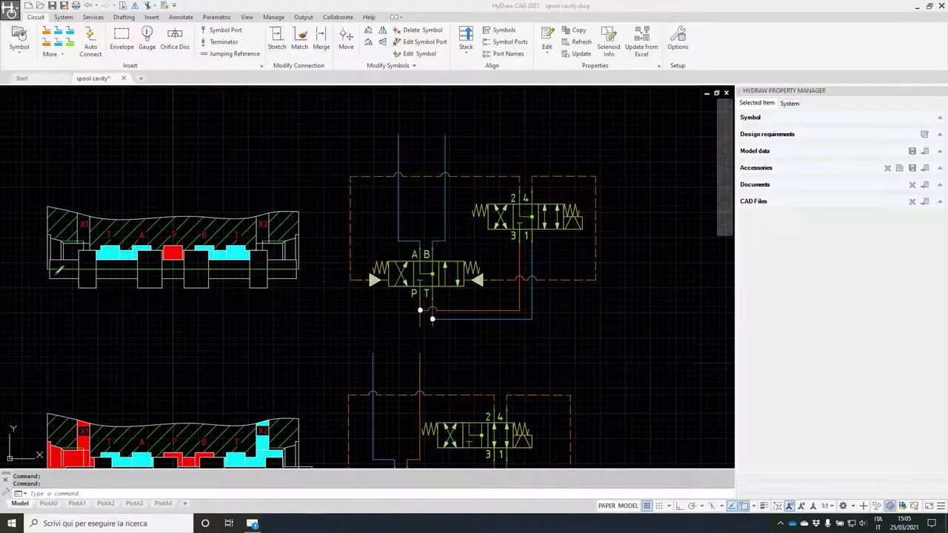
{"action": "left_click_drag", "start_coordinate": [56, 274], "coordinate": [300, 275]}
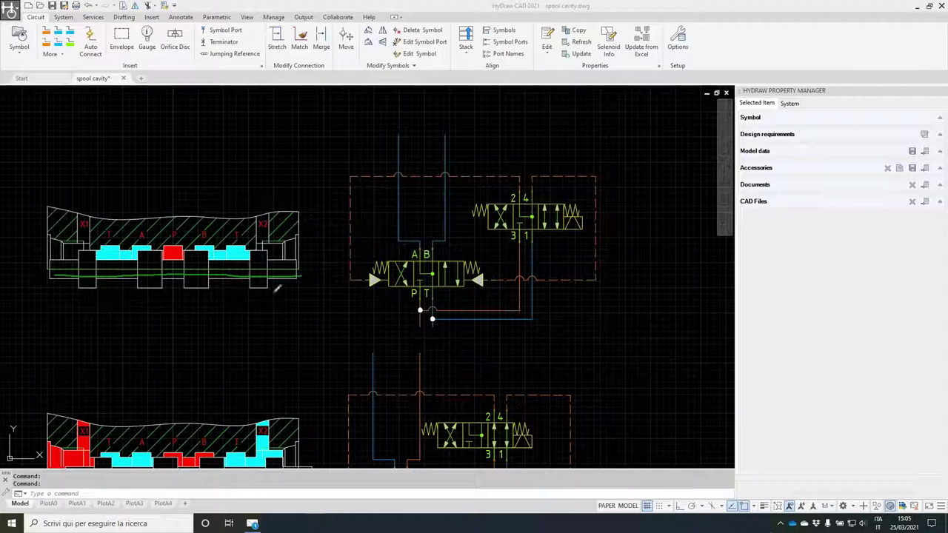
{"action": "left_click_drag", "start_coordinate": [49, 277], "coordinate": [312, 279]}
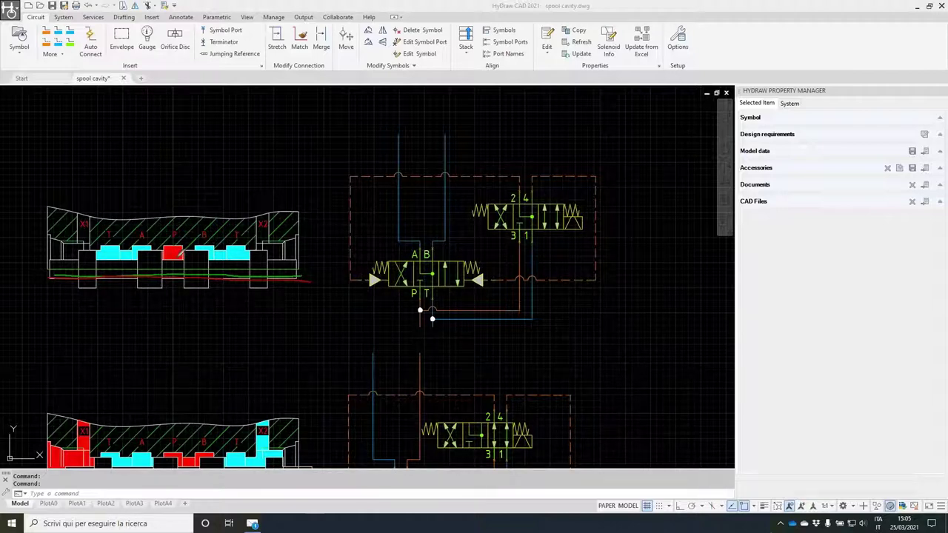
{"action": "mouse_move", "coordinate": [179, 182]}
{"action": "left_mouse_down"}
{"action": "mouse_move", "coordinate": [176, 237]}
{"action": "mouse_move", "coordinate": [188, 214]}
{"action": "mouse_move", "coordinate": [174, 221]}
{"action": "left_mouse_up"}
{"action": "mouse_move", "coordinate": [385, 251]}
{"action": "left_mouse_down"}
{"action": "mouse_move", "coordinate": [368, 261]}
{"action": "mouse_move", "coordinate": [396, 293]}
{"action": "mouse_move", "coordinate": [499, 278]}
{"action": "mouse_move", "coordinate": [382, 247]}
{"action": "left_mouse_up"}
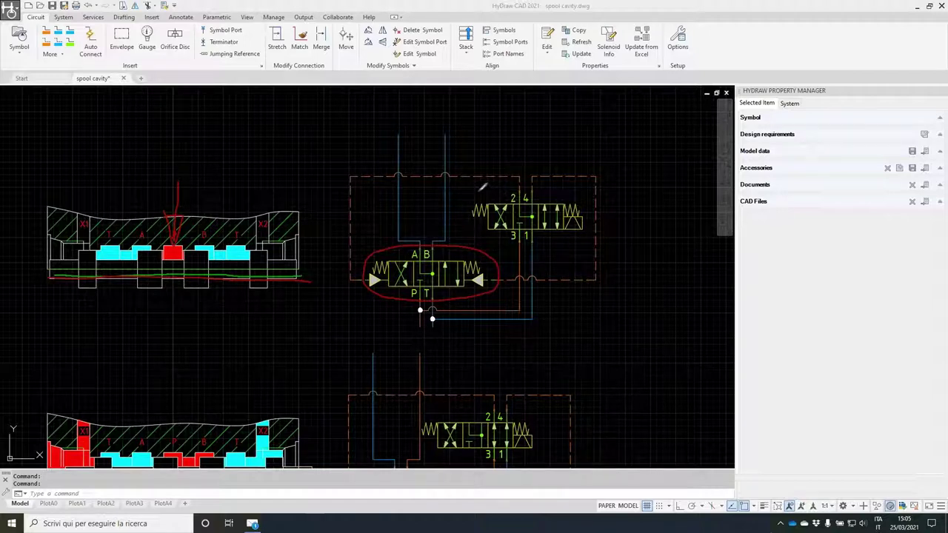
{"action": "mouse_move", "coordinate": [476, 191]}
{"action": "left_mouse_down"}
{"action": "mouse_move", "coordinate": [476, 224]}
{"action": "mouse_move", "coordinate": [582, 241]}
{"action": "mouse_move", "coordinate": [538, 185]}
{"action": "mouse_move", "coordinate": [467, 193]}
{"action": "left_mouse_up"}
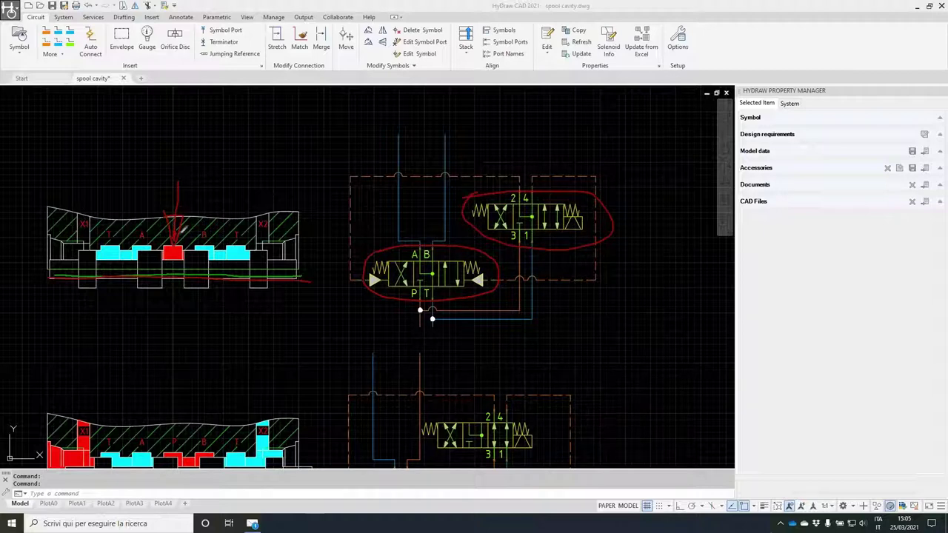
{"action": "left_click_drag", "start_coordinate": [86, 216], "coordinate": [89, 187]}
{"action": "left_click_drag", "start_coordinate": [265, 217], "coordinate": [261, 188]}
{"action": "mouse_move", "coordinate": [521, 191]}
{"action": "left_mouse_down"}
{"action": "mouse_move", "coordinate": [498, 164]}
{"action": "mouse_move", "coordinate": [343, 196]}
{"action": "mouse_move", "coordinate": [370, 279]}
{"action": "left_mouse_up"}
{"action": "mouse_move", "coordinate": [300, 150]}
{"action": "left_mouse_down"}
{"action": "mouse_move", "coordinate": [315, 169]}
{"action": "mouse_move", "coordinate": [296, 177]}
{"action": "left_mouse_up"}
{"action": "left_click_drag", "start_coordinate": [316, 169], "coordinate": [338, 189]}
{"action": "mouse_move", "coordinate": [553, 175]}
{"action": "left_mouse_down"}
{"action": "mouse_move", "coordinate": [609, 258]}
{"action": "mouse_move", "coordinate": [582, 288]}
{"action": "left_mouse_up"}
{"action": "left_click_drag", "start_coordinate": [634, 176], "coordinate": [646, 207]}
{"action": "mouse_move", "coordinate": [651, 185]}
{"action": "left_mouse_down"}
{"action": "mouse_move", "coordinate": [626, 209]}
{"action": "mouse_move", "coordinate": [670, 229]}
{"action": "left_mouse_up"}
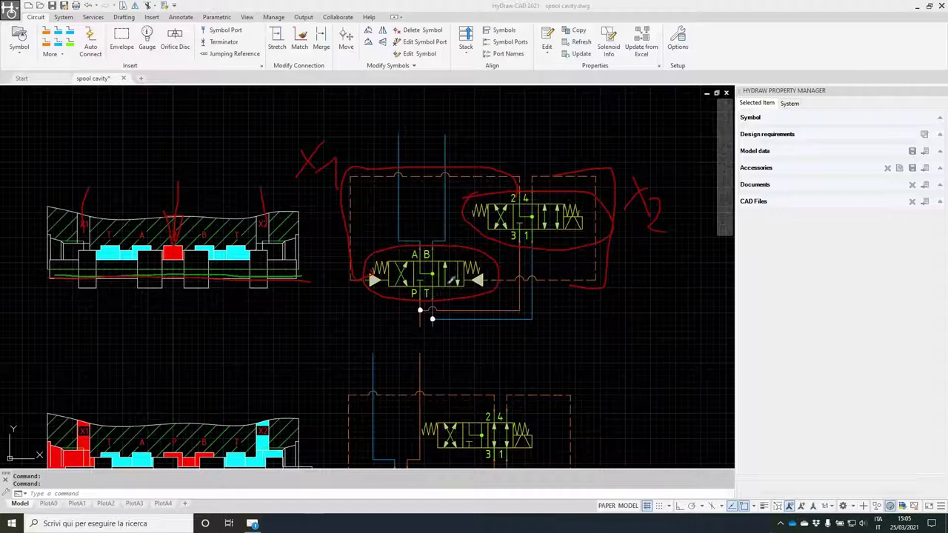
{"action": "mouse_move", "coordinate": [524, 196]}
{"action": "left_mouse_down"}
{"action": "mouse_move", "coordinate": [604, 235]}
{"action": "mouse_move", "coordinate": [510, 186]}
{"action": "left_mouse_up"}
{"action": "key", "text": "Escape"}
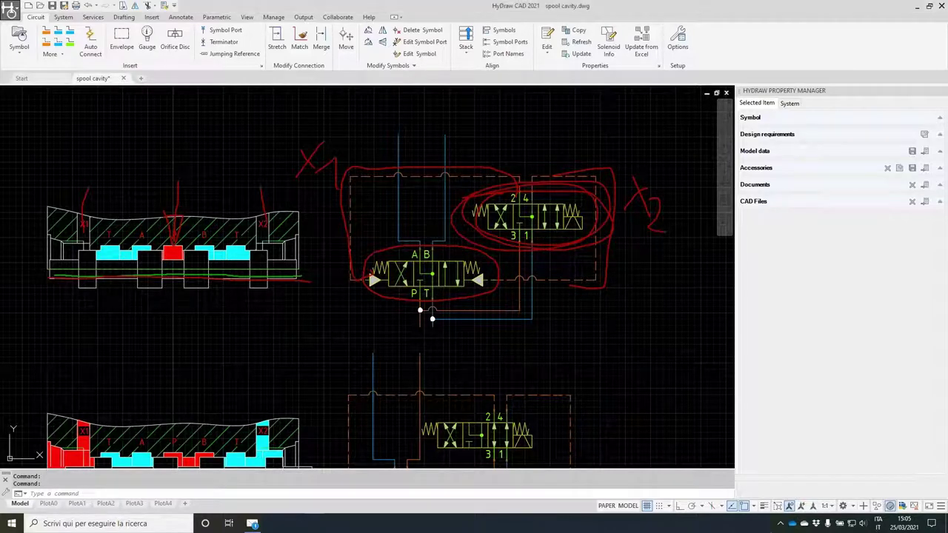
{"action": "scroll", "coordinate": [465, 362], "scroll_direction": "down", "scroll_amount": 1}
{"action": "middle_click_drag", "start_coordinate": [464, 363], "coordinate": [457, 340]}
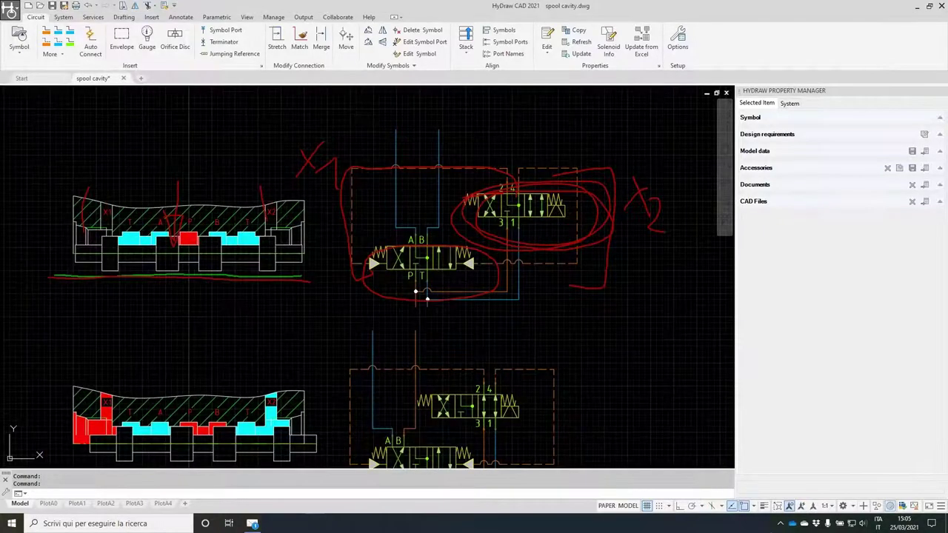
Examine the two shifted spool sections below the neutral one, comparing the pressurised and tank chambers with the circuit beside each
{"action": "middle_click_drag", "start_coordinate": [292, 460], "coordinate": [378, 373]}
{"action": "scroll", "coordinate": [378, 392], "scroll_direction": "up", "scroll_amount": 3}
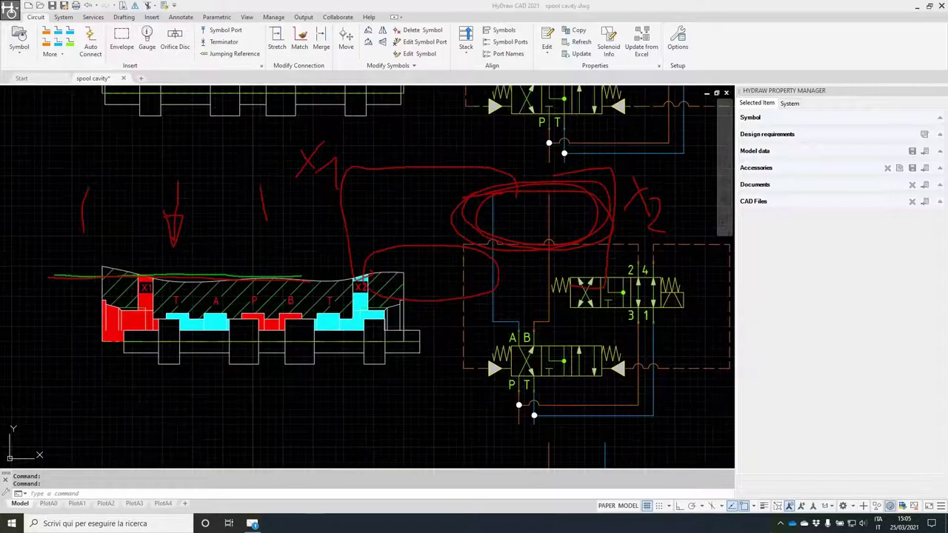
{"action": "key", "text": "Escape"}
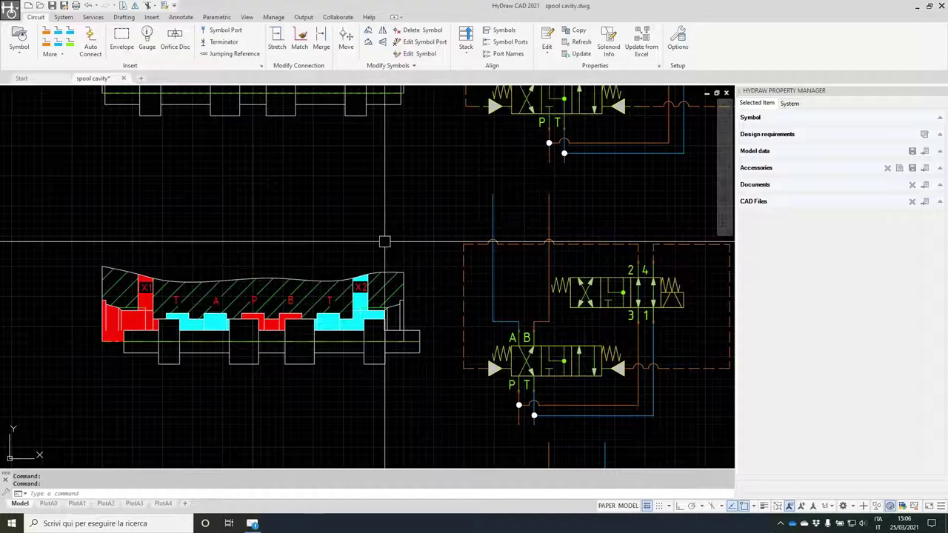
{"action": "middle_click_drag", "start_coordinate": [497, 342], "coordinate": [478, 261]}
{"action": "middle_click_drag", "start_coordinate": [634, 457], "coordinate": [605, 243]}
{"action": "scroll", "coordinate": [605, 244], "scroll_direction": "up", "scroll_amount": 2}
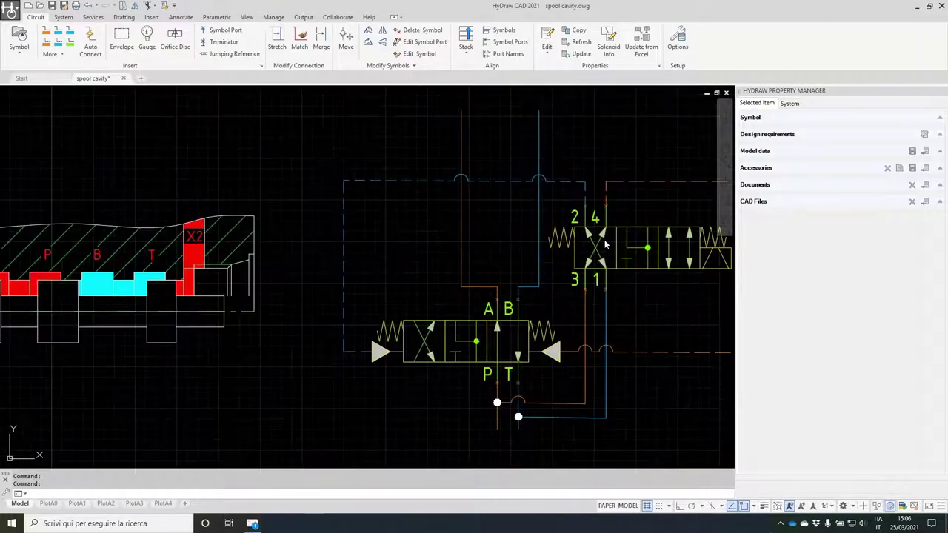
{"action": "scroll", "coordinate": [480, 279], "scroll_direction": "down", "scroll_amount": 2}
{"action": "middle_click_drag", "start_coordinate": [335, 257], "coordinate": [355, 256]}
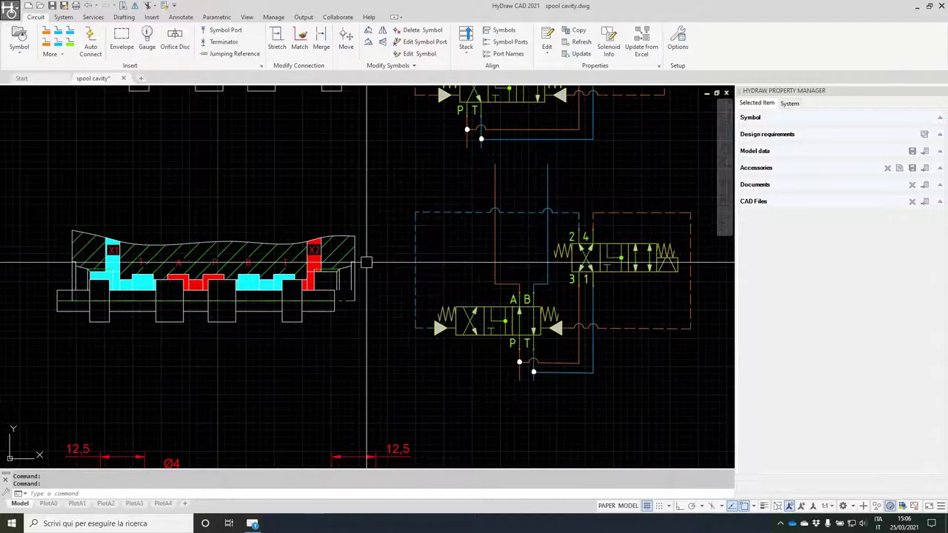
{"action": "scroll", "coordinate": [366, 262], "scroll_direction": "down", "scroll_amount": 2}
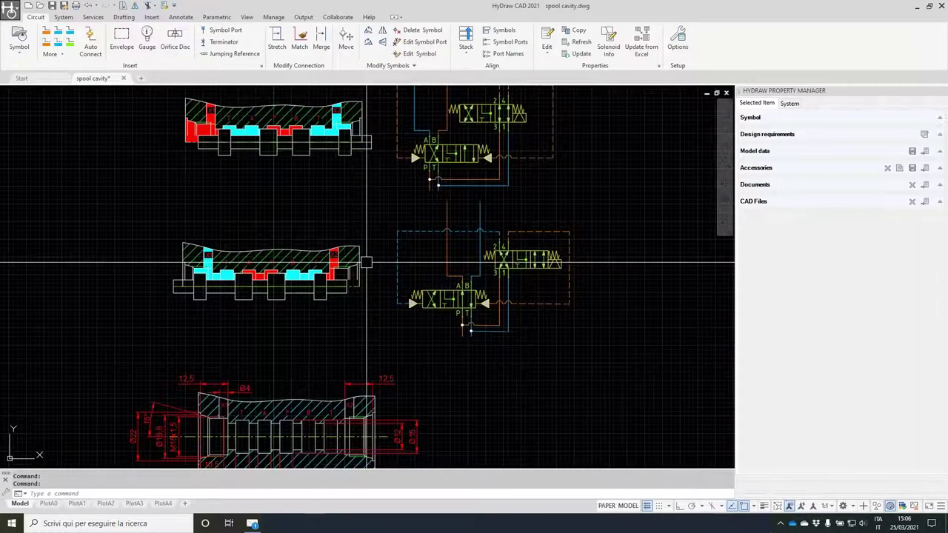
Bring the dimensioned spool cavity section into view and select the M18x1,5 thread dimension
{"action": "key", "text": "Escape"}
{"action": "middle_click_drag", "start_coordinate": [339, 329], "coordinate": [355, 158]}
{"action": "scroll", "coordinate": [228, 204], "scroll_direction": "up", "scroll_amount": 2}
{"action": "mouse_move", "coordinate": [228, 203]}
{"action": "middle_mouse_down"}
{"action": "mouse_move", "coordinate": [238, 197]}
{"action": "mouse_move", "coordinate": [243, 138]}
{"action": "middle_mouse_up"}
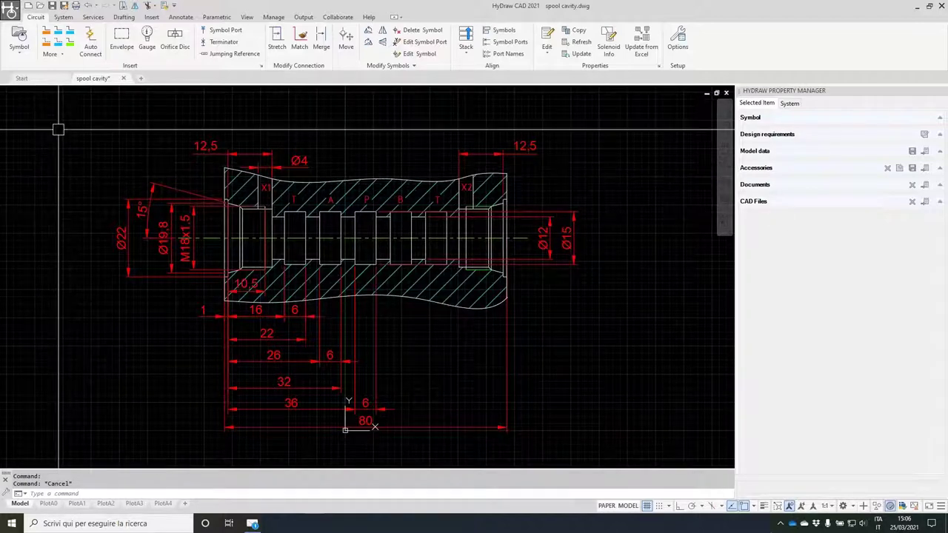
{"action": "left_click", "coordinate": [191, 233]}
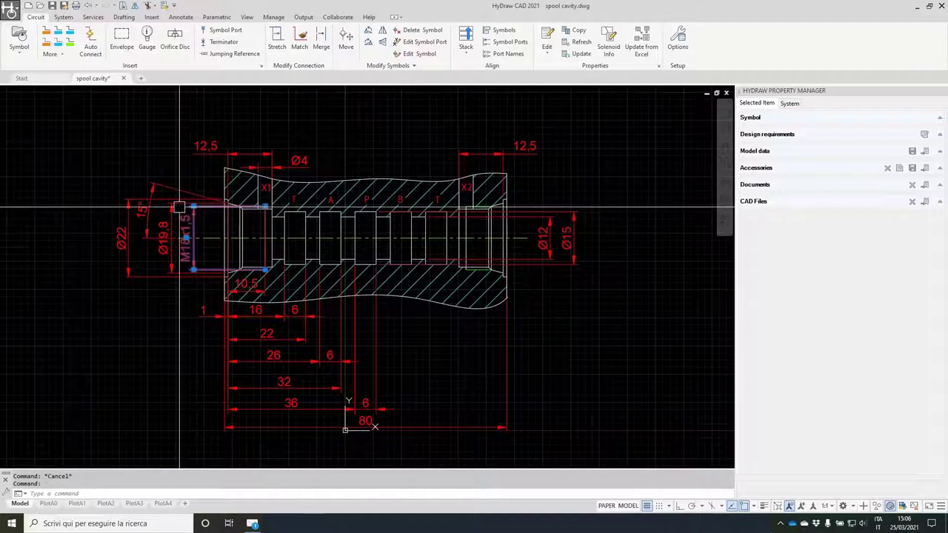
{"action": "right_click", "coordinate": [179, 208]}
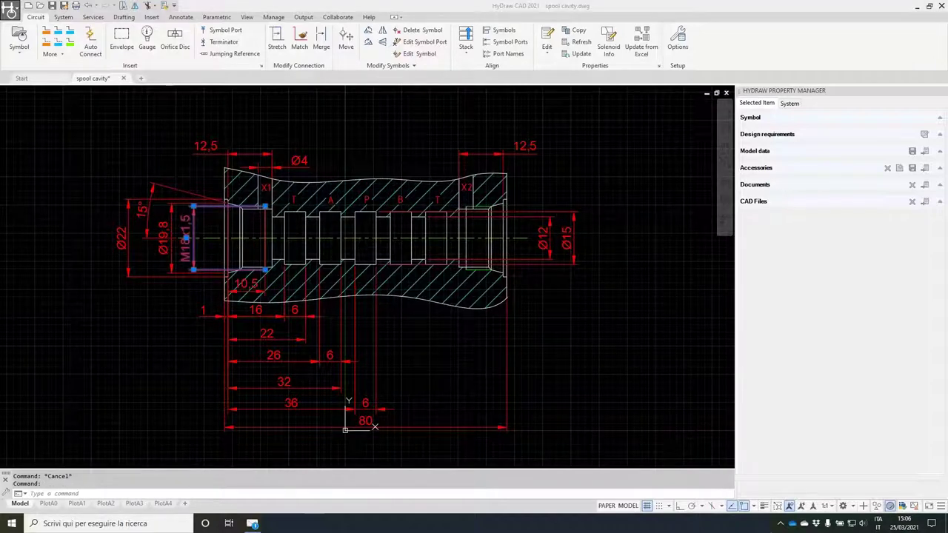
Circle both threaded ends of the cavity section with the screen pen and draw a vertical line at each port from X1 to X2
{"action": "left_click_drag", "start_coordinate": [223, 177], "coordinate": [222, 177]}
{"action": "mouse_move", "coordinate": [525, 182]}
{"action": "left_mouse_down"}
{"action": "mouse_move", "coordinate": [582, 261]}
{"action": "mouse_move", "coordinate": [509, 176]}
{"action": "left_mouse_up"}
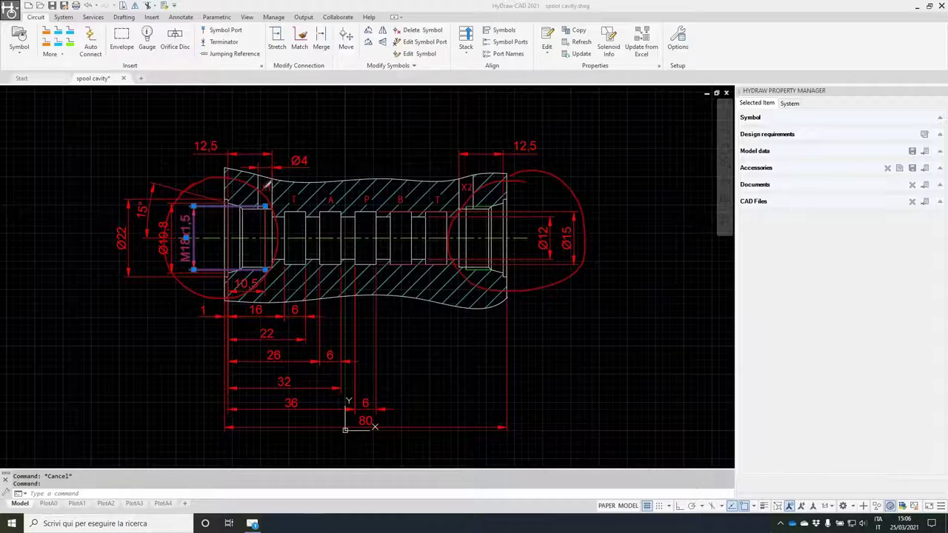
{"action": "left_click_drag", "start_coordinate": [261, 172], "coordinate": [259, 104]}
{"action": "left_click_drag", "start_coordinate": [299, 159], "coordinate": [294, 96]}
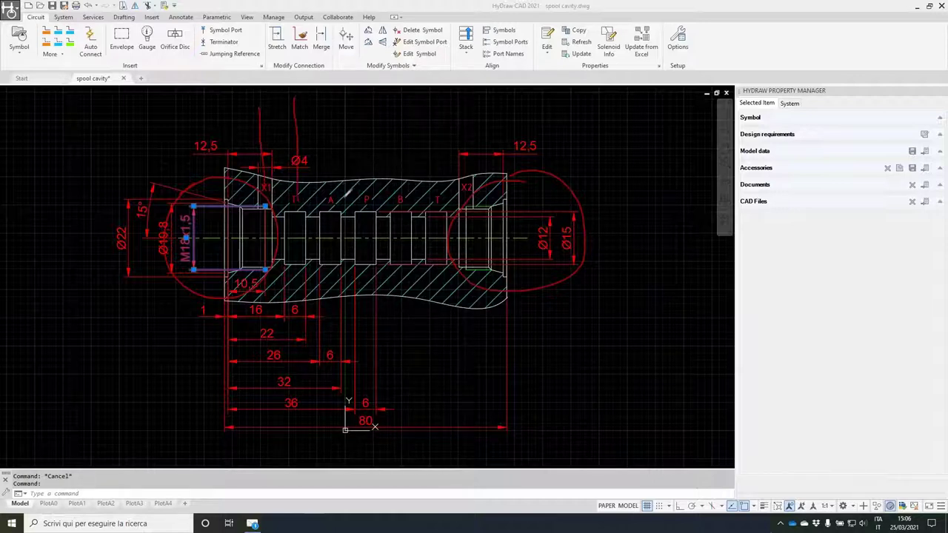
{"action": "left_click_drag", "start_coordinate": [332, 194], "coordinate": [332, 100]}
{"action": "left_click_drag", "start_coordinate": [369, 185], "coordinate": [370, 103]}
{"action": "left_click_drag", "start_coordinate": [415, 182], "coordinate": [418, 100]}
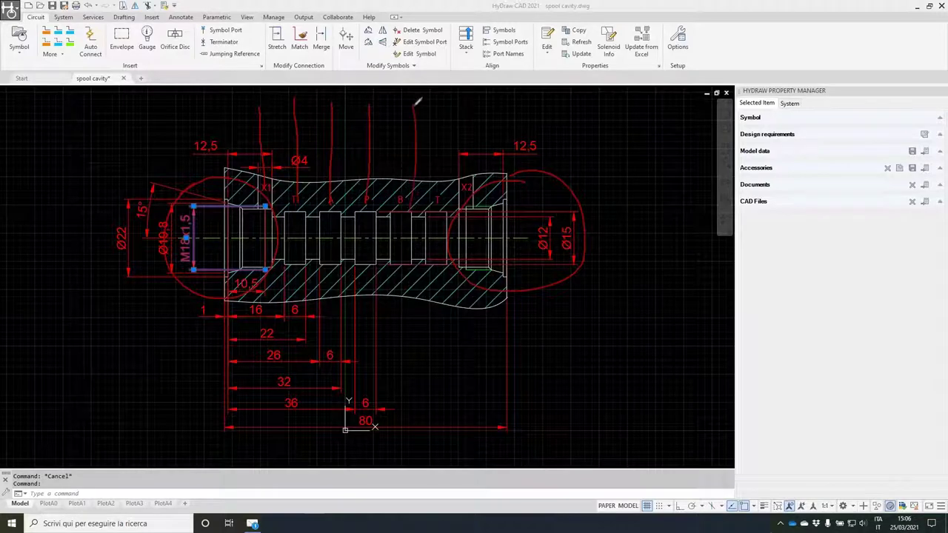
{"action": "left_click_drag", "start_coordinate": [445, 194], "coordinate": [448, 105]}
{"action": "left_click_drag", "start_coordinate": [475, 194], "coordinate": [465, 108]}
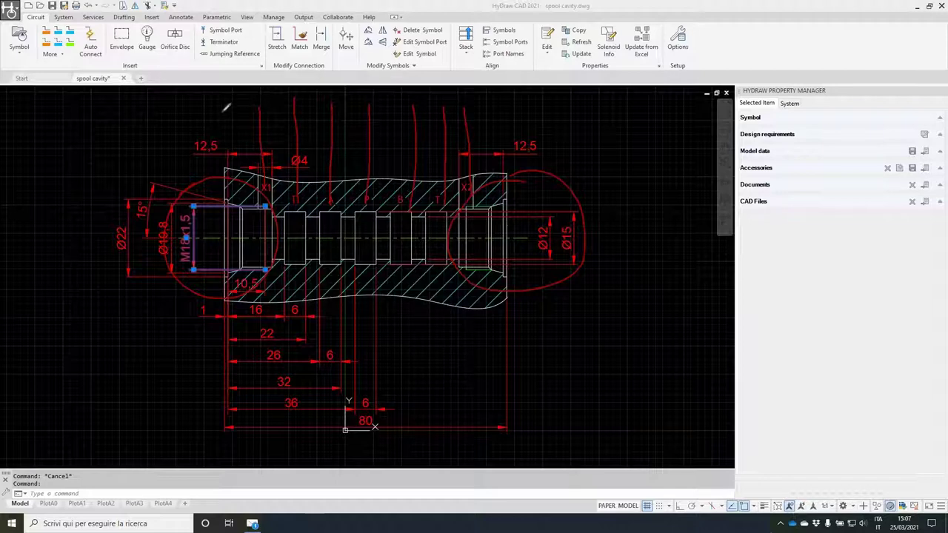
Number the marked ports 1 to 7, write >6 beside them and draw a long dividing line through the cavity at port P
{"action": "left_click_drag", "start_coordinate": [224, 112], "coordinate": [229, 135]}
{"action": "mouse_move", "coordinate": [294, 100]}
{"action": "left_mouse_down"}
{"action": "mouse_move", "coordinate": [313, 123]}
{"action": "mouse_move", "coordinate": [393, 118]}
{"action": "left_mouse_up"}
{"action": "left_click_drag", "start_coordinate": [386, 107], "coordinate": [385, 129]}
{"action": "mouse_move", "coordinate": [442, 94]}
{"action": "left_mouse_down"}
{"action": "mouse_move", "coordinate": [425, 123]}
{"action": "mouse_move", "coordinate": [455, 112]}
{"action": "mouse_move", "coordinate": [491, 117]}
{"action": "left_mouse_up"}
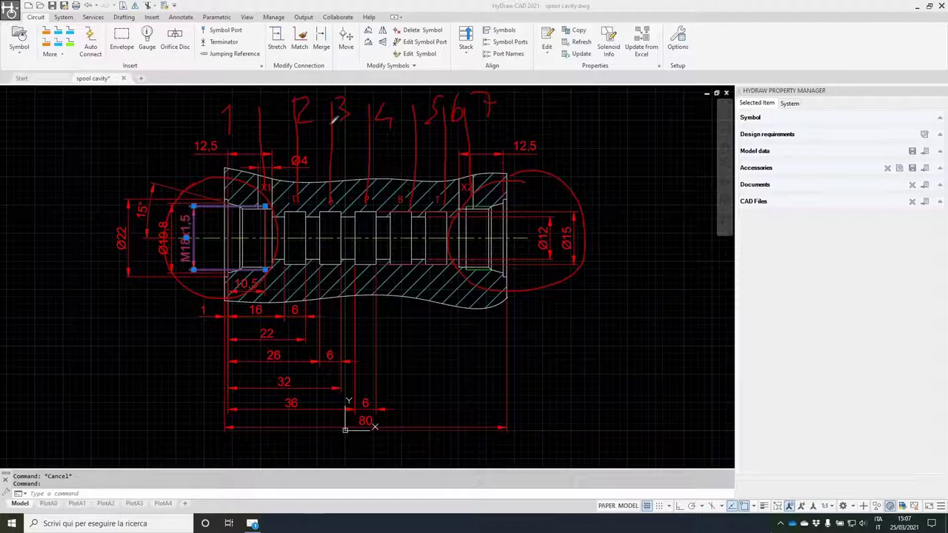
{"action": "mouse_move", "coordinate": [570, 110]}
{"action": "left_mouse_down"}
{"action": "mouse_move", "coordinate": [594, 128]}
{"action": "mouse_move", "coordinate": [633, 128]}
{"action": "mouse_move", "coordinate": [610, 126]}
{"action": "left_mouse_up"}
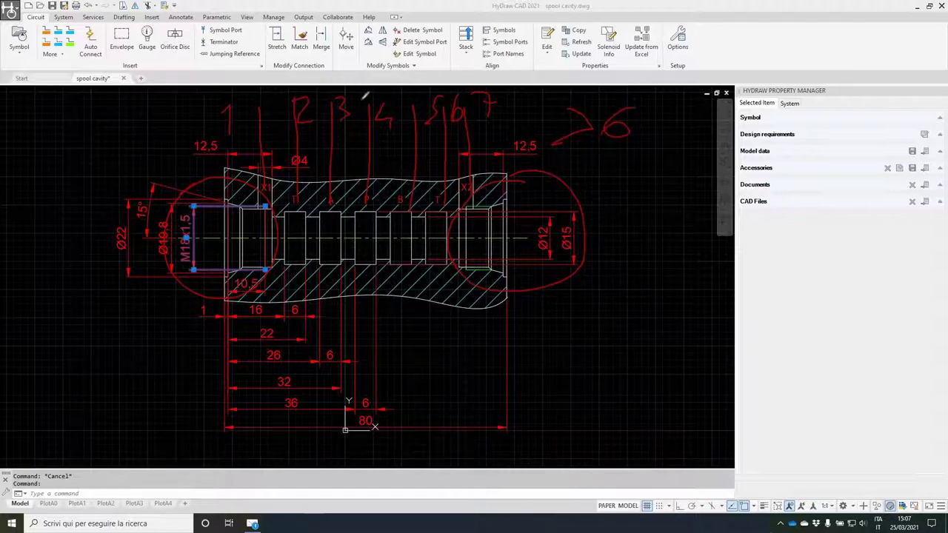
{"action": "left_click_drag", "start_coordinate": [370, 92], "coordinate": [358, 363]}
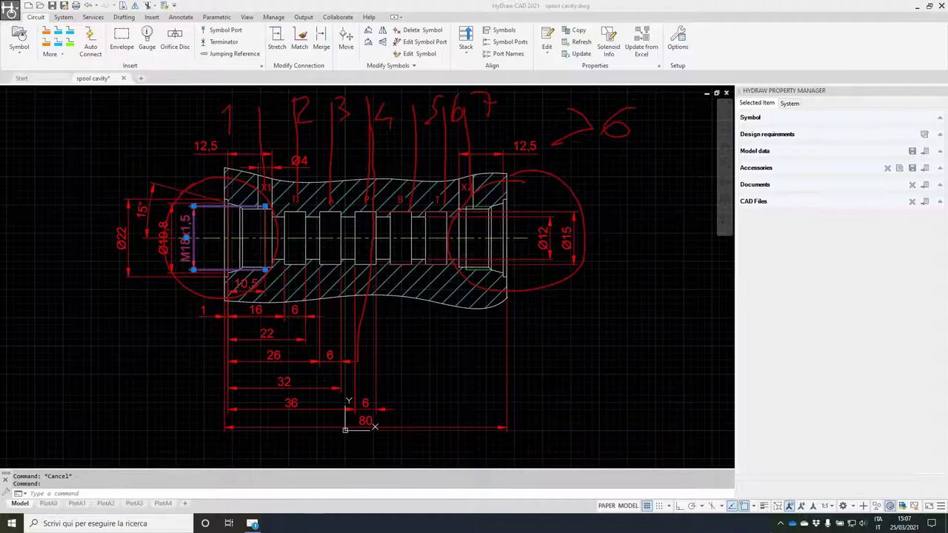
Switch to MDTools Library Manager and place it side by side with the HyDraw CAD spool cavity drawing
{"action": "left_click", "coordinate": [661, 482]}
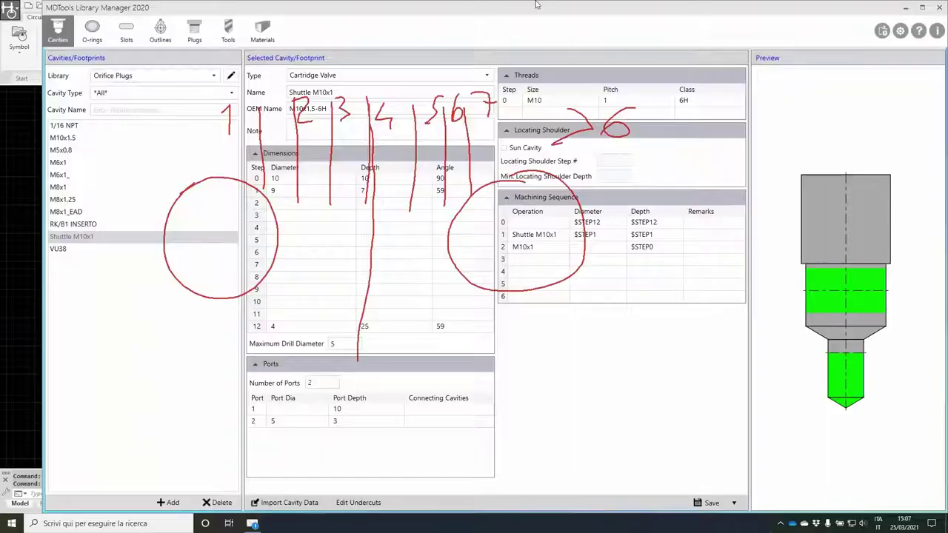
{"action": "left_click_drag", "start_coordinate": [458, 14], "coordinate": [669, 54]}
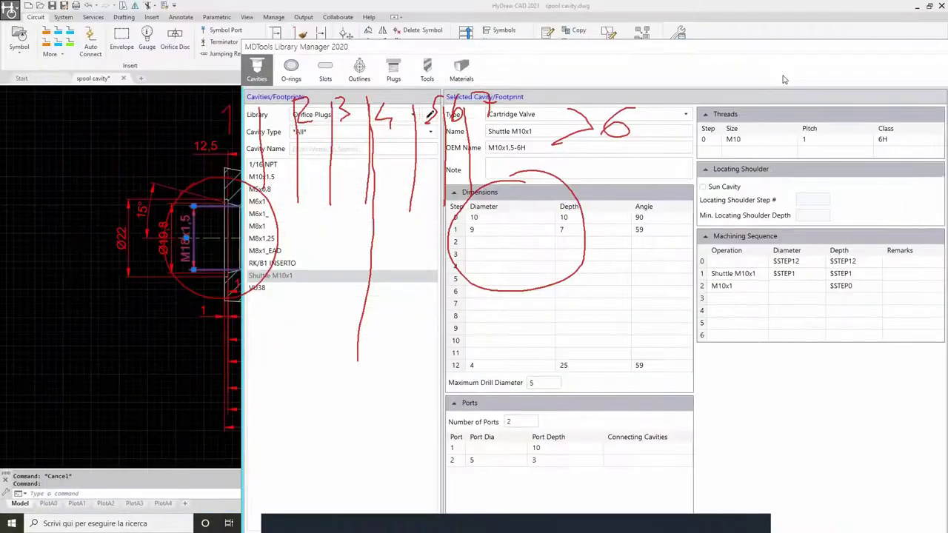
{"action": "left_click_drag", "start_coordinate": [784, 80], "coordinate": [756, 78]}
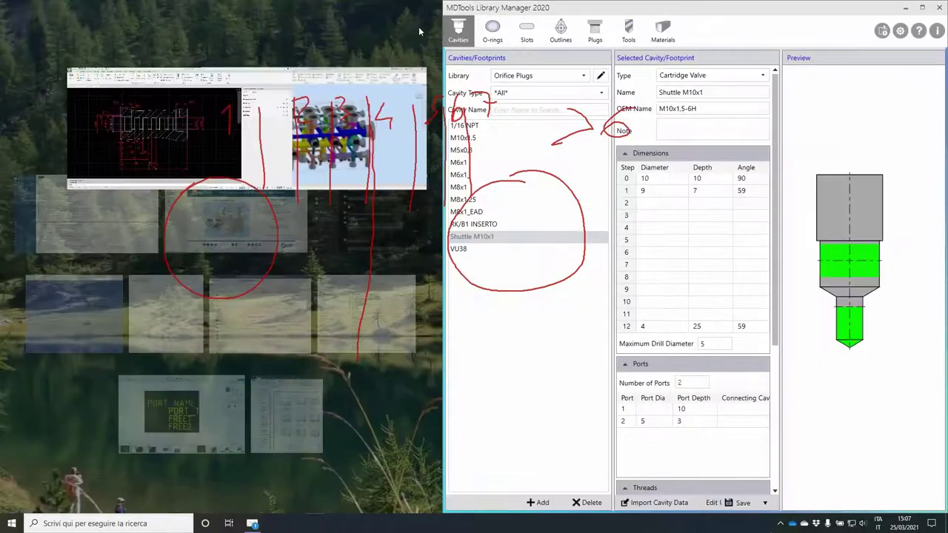
{"action": "left_click", "coordinate": [74, 119]}
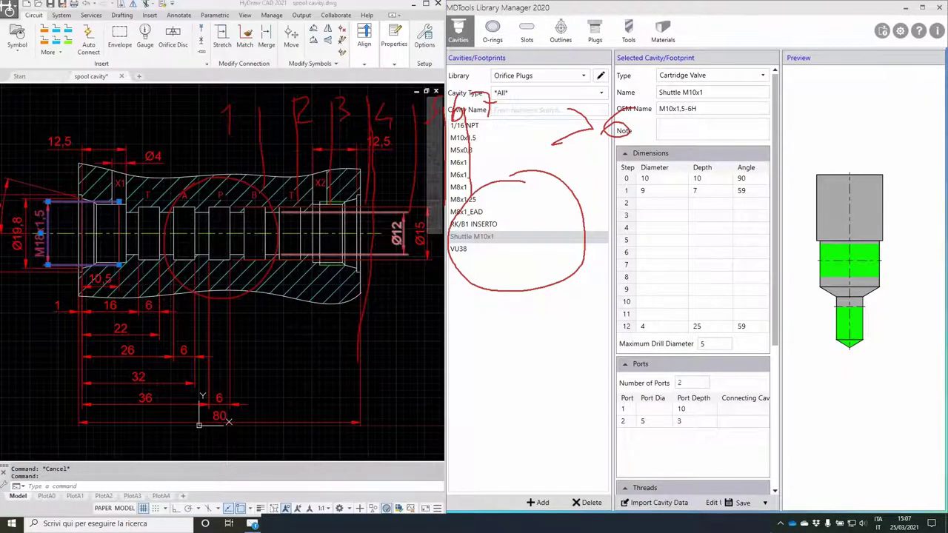
Add a new cavity to the SpoolValve library and widen the library manager window over the drawing
{"action": "left_click", "coordinate": [583, 76]}
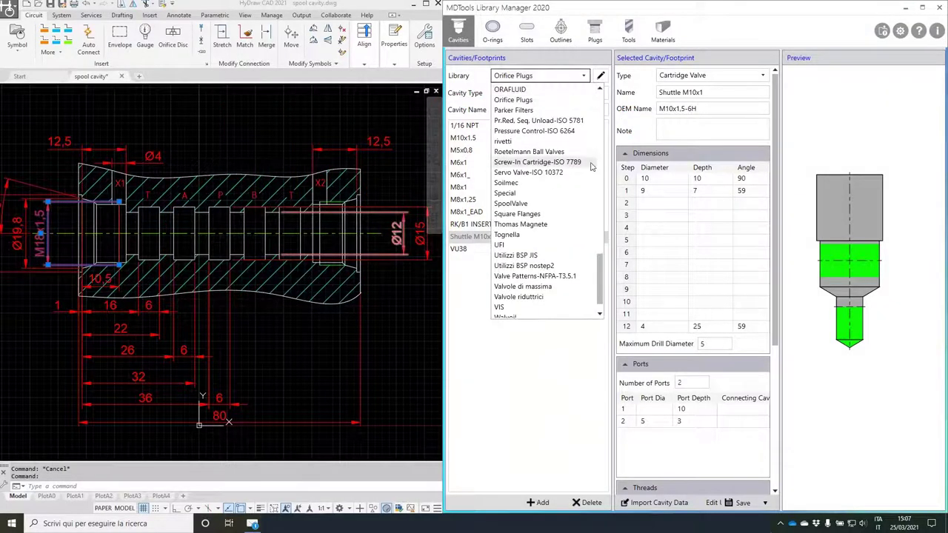
{"action": "left_click", "coordinate": [521, 206]}
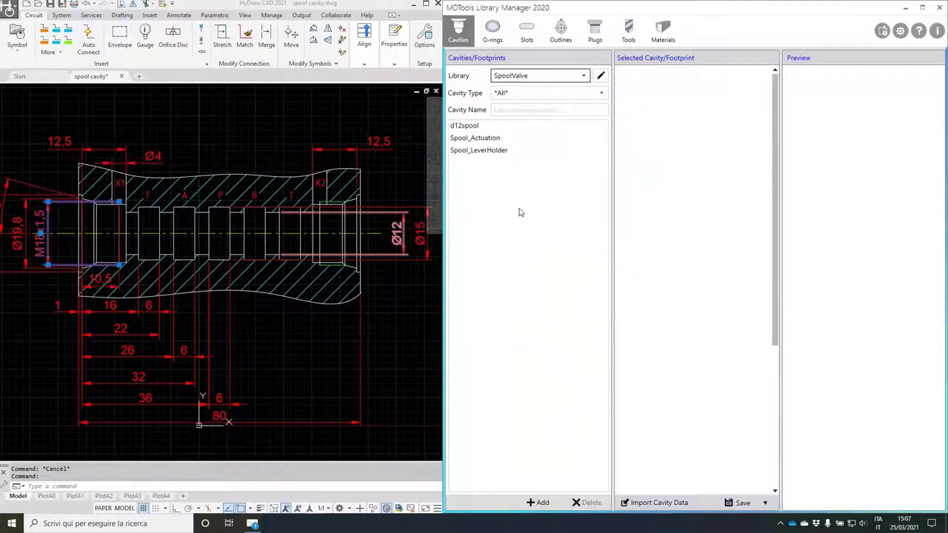
{"action": "left_click", "coordinate": [540, 502]}
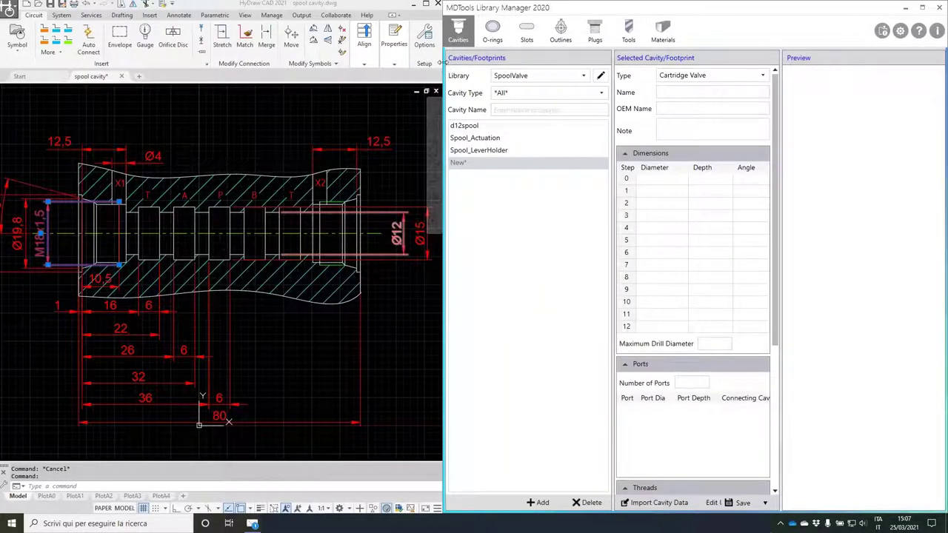
{"action": "left_click_drag", "start_coordinate": [431, 62], "coordinate": [134, 89]}
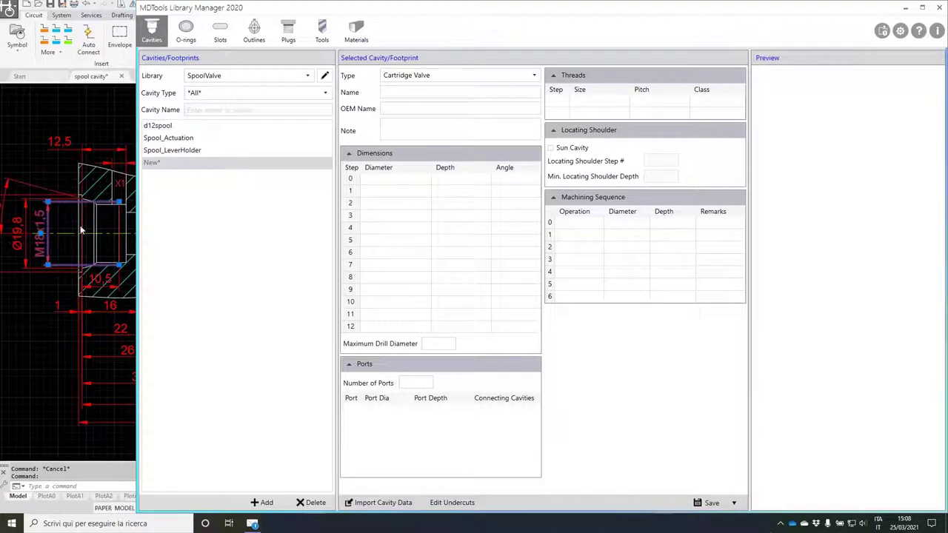
Import the ISO 6149-1-M18 X 1.5 data from the 0-Metric Ports-ISO 6149-1 library into the new cavity and set its type to Cartridge Valve
{"action": "left_click", "coordinate": [380, 502]}
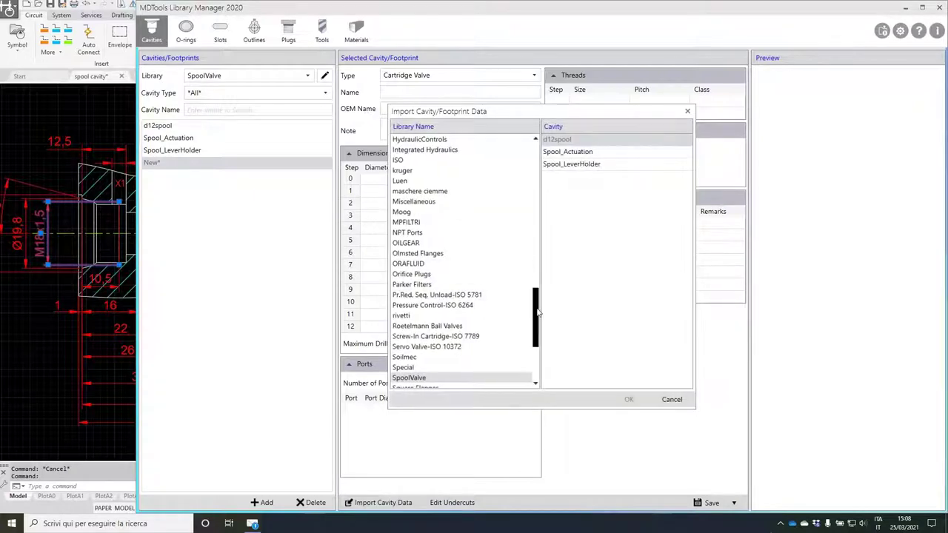
{"action": "left_click_drag", "start_coordinate": [535, 302], "coordinate": [535, 141]}
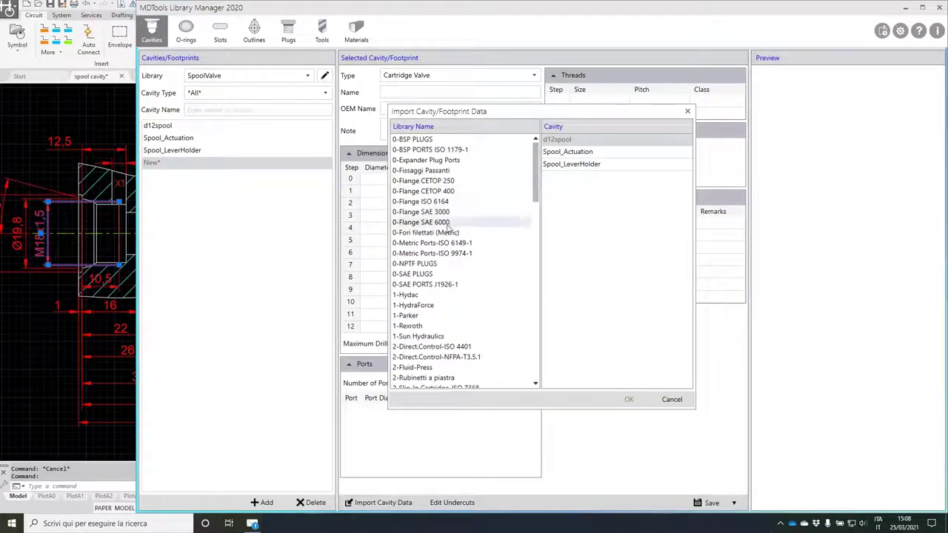
{"action": "left_click", "coordinate": [462, 244]}
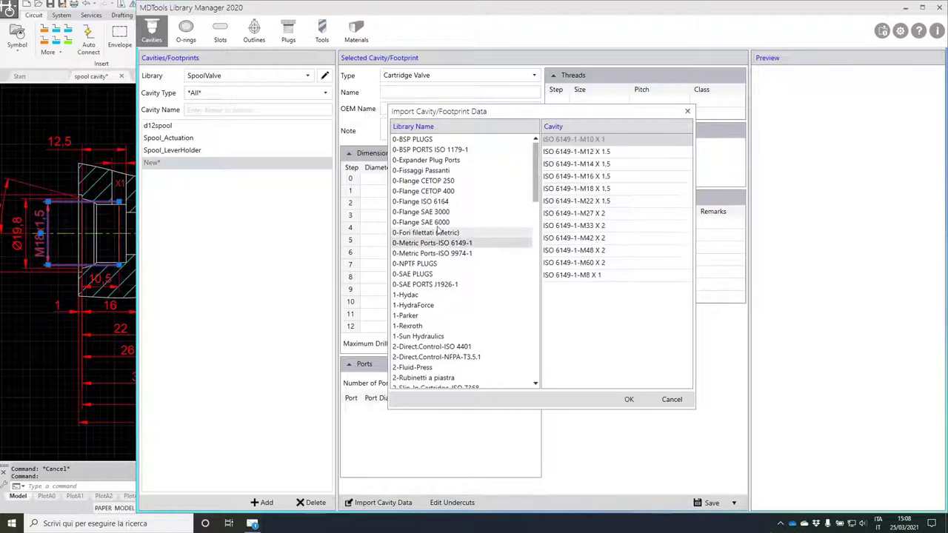
{"action": "left_click", "coordinate": [569, 191]}
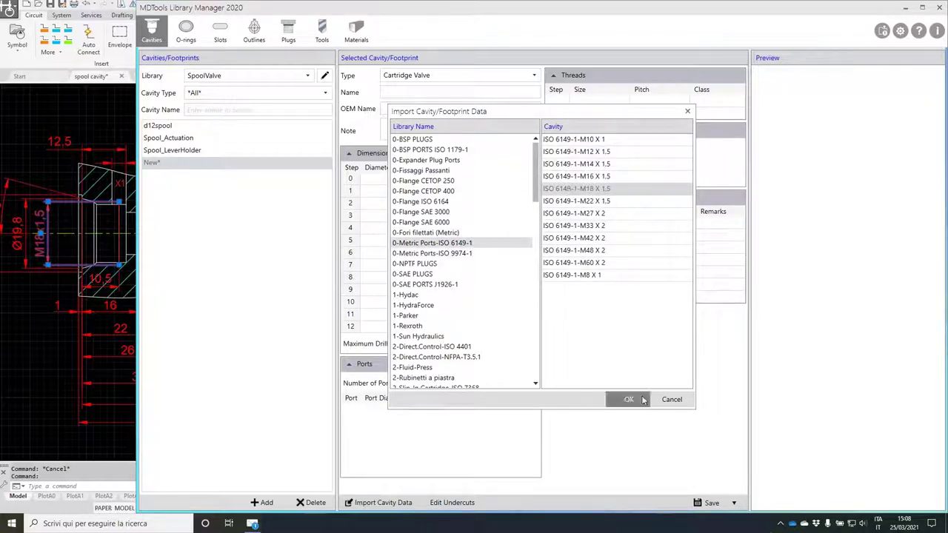
{"action": "left_click", "coordinate": [629, 399]}
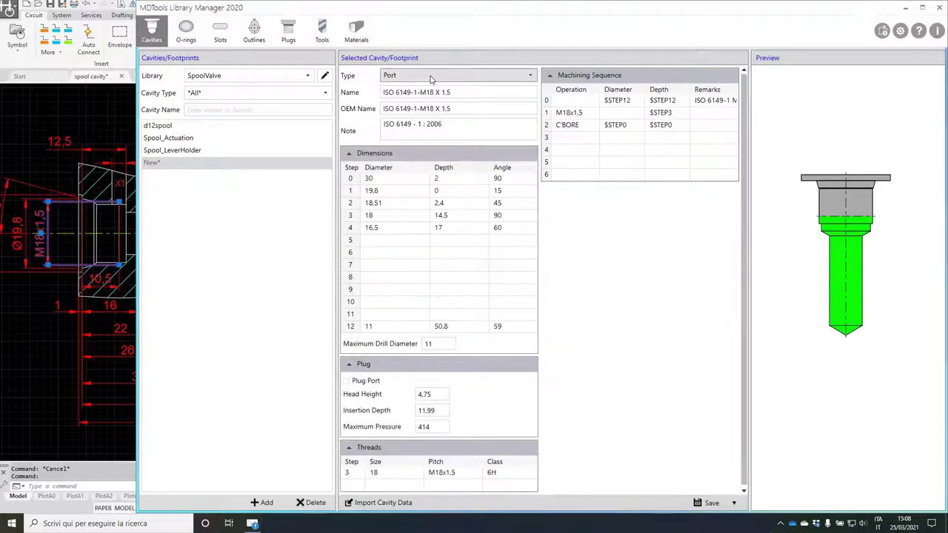
{"action": "left_click", "coordinate": [425, 77]}
{"action": "left_click", "coordinate": [427, 89]}
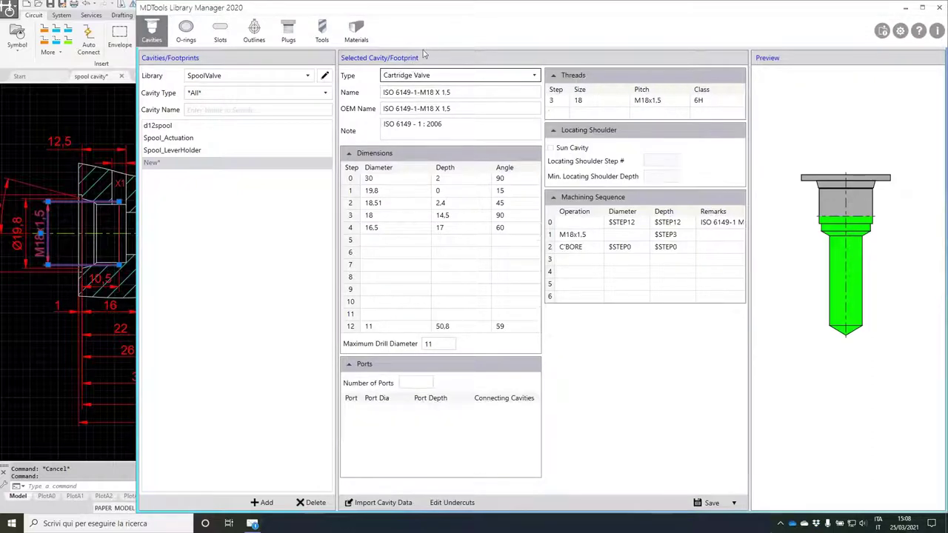
Enter WEBINARSPOOL as the new cavity's name and OEM name, and clear its note
{"action": "left_click_drag", "start_coordinate": [457, 93], "coordinate": [357, 95]}
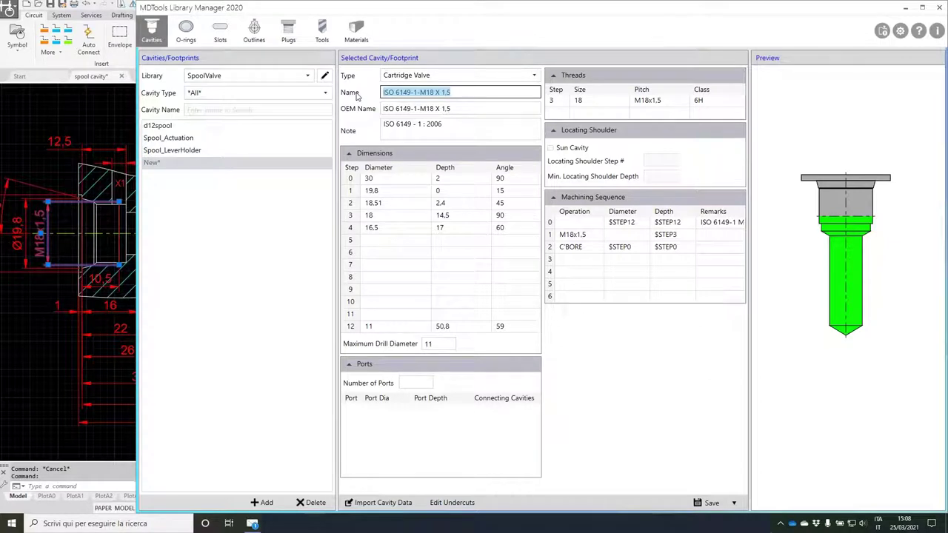
{"action": "type", "text": "WEBINARSPRO"}
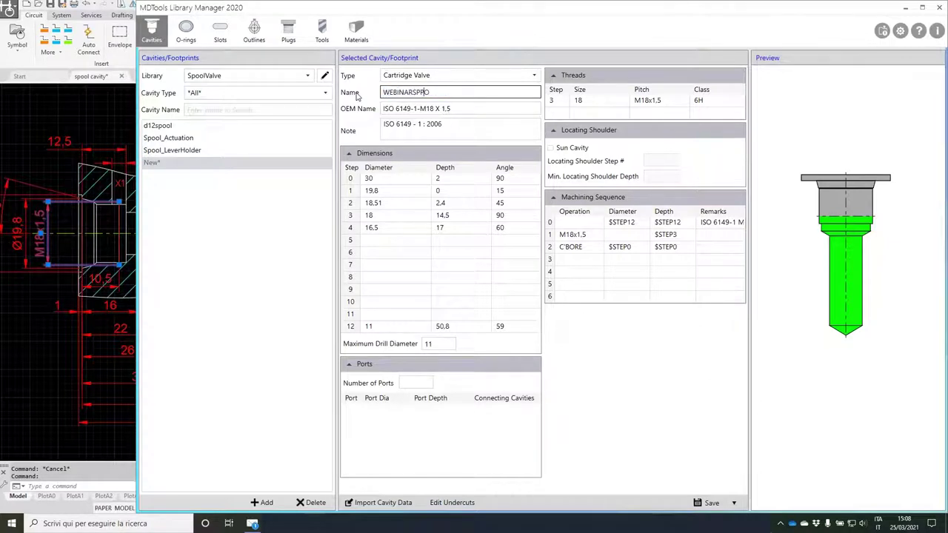
{"action": "key", "text": "BackSpace"}
{"action": "key", "text": "BackSpace"}
{"action": "type", "text": "OOL"}
{"action": "key", "text": "Tab"}
{"action": "type", "text": "WEB"}
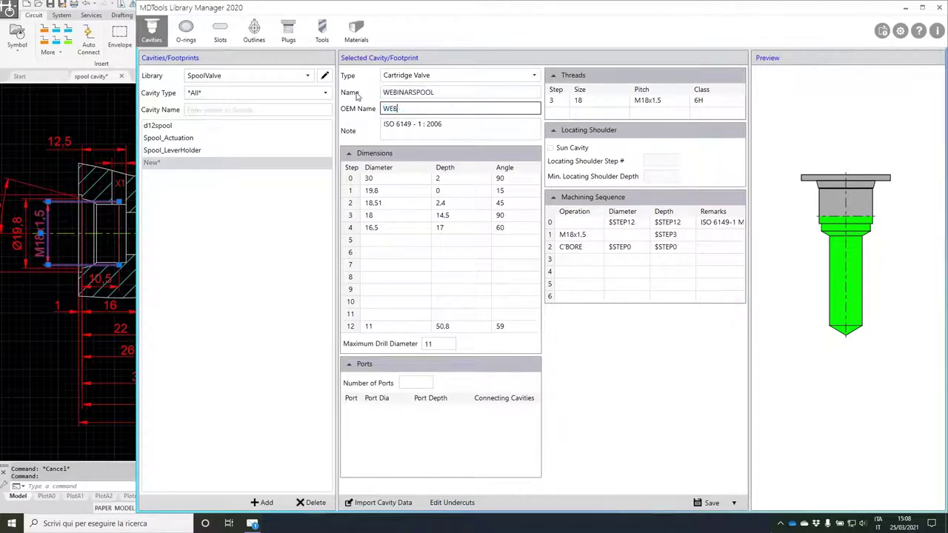
{"action": "type", "text": "INARSPOOL"}
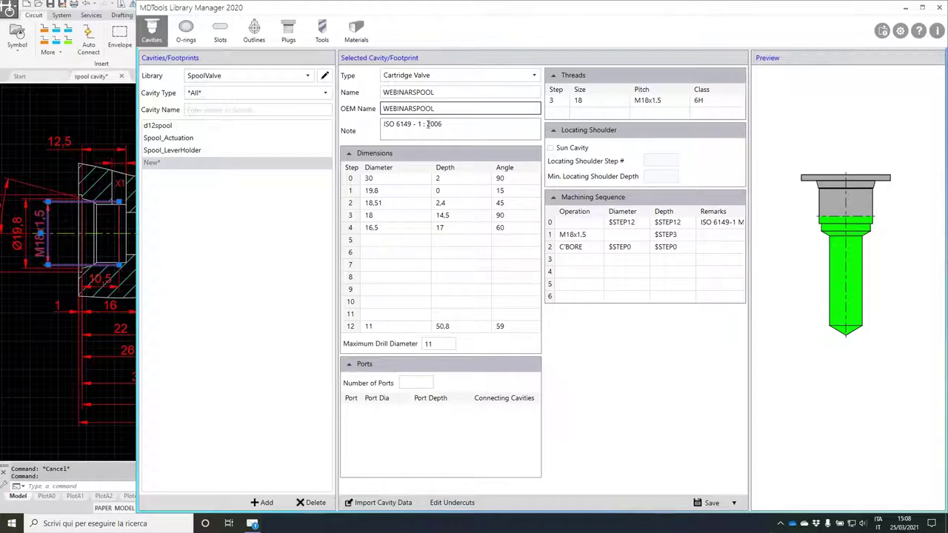
{"action": "left_click_drag", "start_coordinate": [444, 124], "coordinate": [379, 126]}
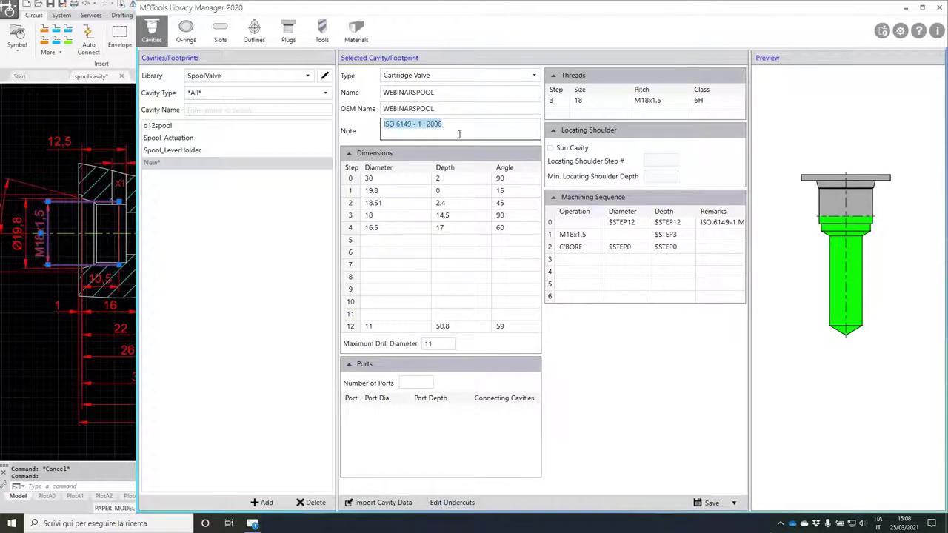
{"action": "key", "text": "BackSpace"}
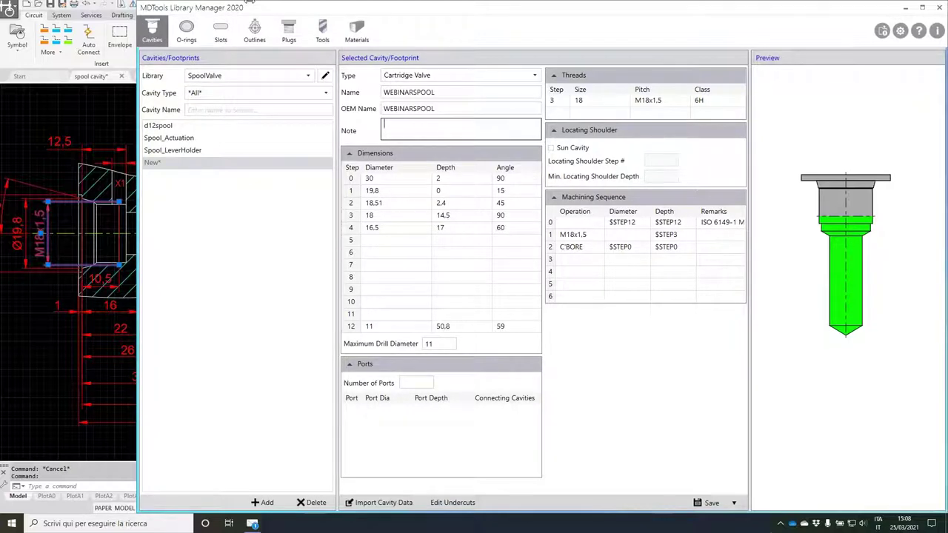
Move the library manager aside to expose the drawing, and set cavity step 0 to diameter 22 and depth 1
{"action": "left_click_drag", "start_coordinate": [142, 5], "coordinate": [280, 7]}
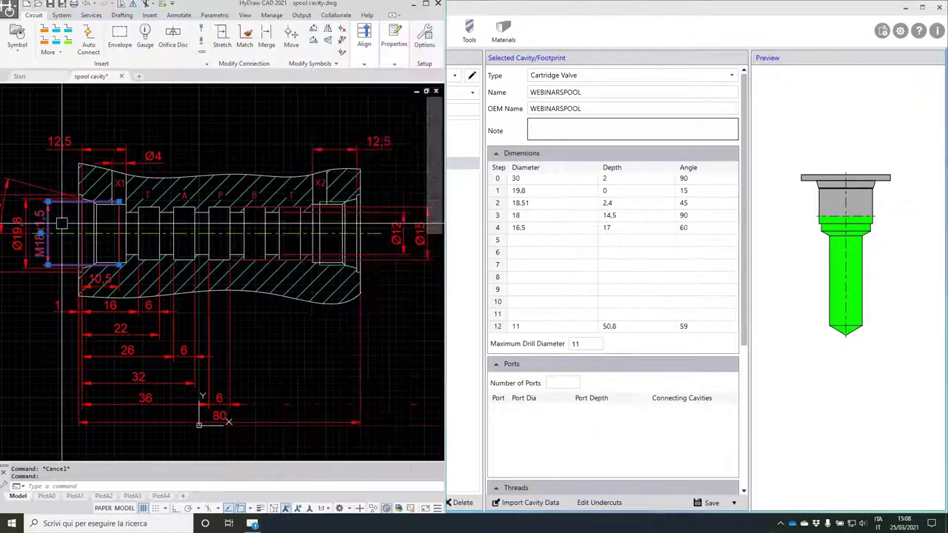
{"action": "middle_click_drag", "start_coordinate": [63, 227], "coordinate": [129, 220]}
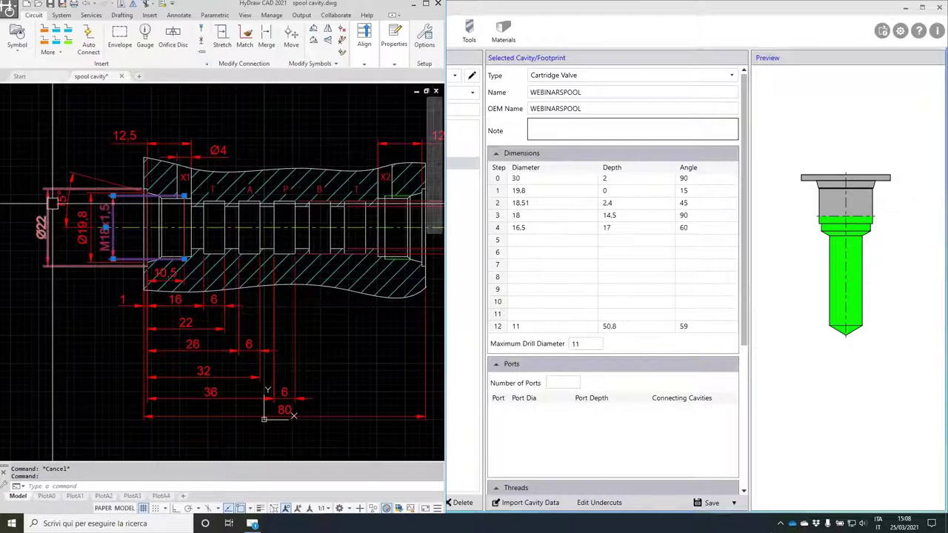
{"action": "double_click", "coordinate": [537, 178]}
{"action": "type", "text": "22"}
{"action": "key", "text": "Tab"}
{"action": "type", "text": "1"}
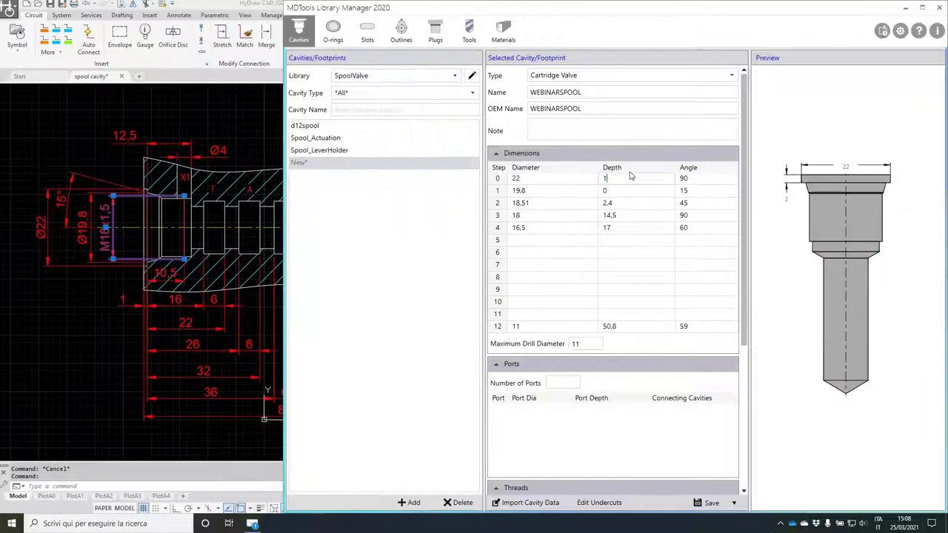
{"action": "key", "text": "Tab"}
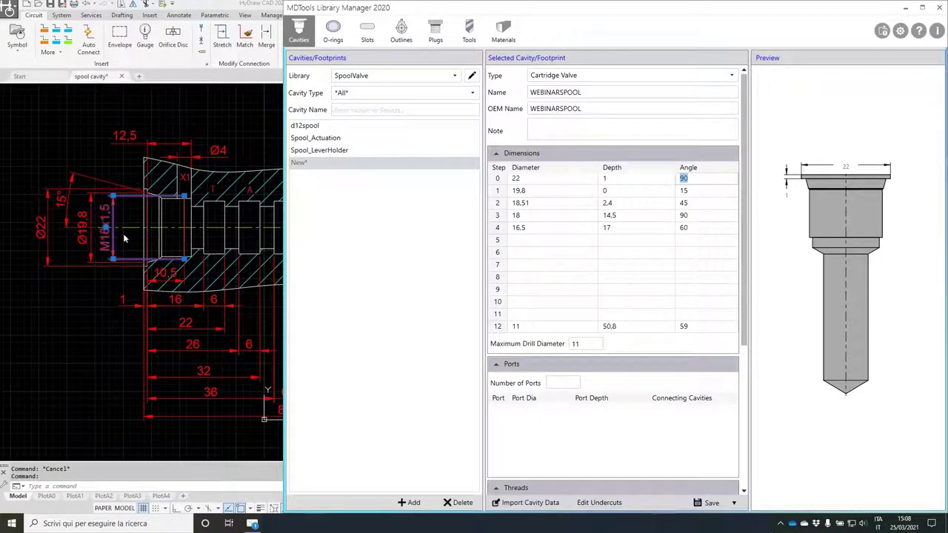
Set cavity step 2 to diameter 18, depth 10,5 and angle 90
{"action": "left_click", "coordinate": [538, 202]}
{"action": "type", "text": "18"}
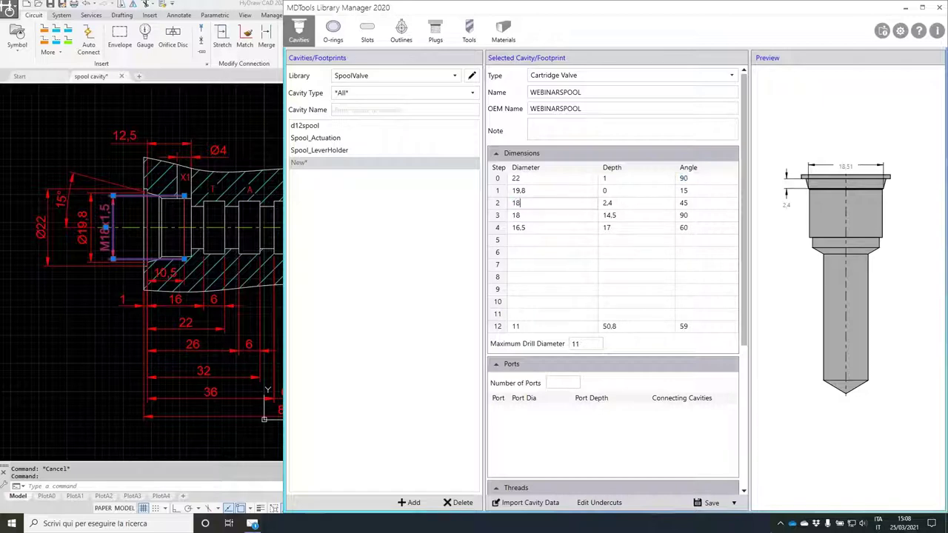
{"action": "key", "text": "Tab"}
{"action": "type", "text": "10"}
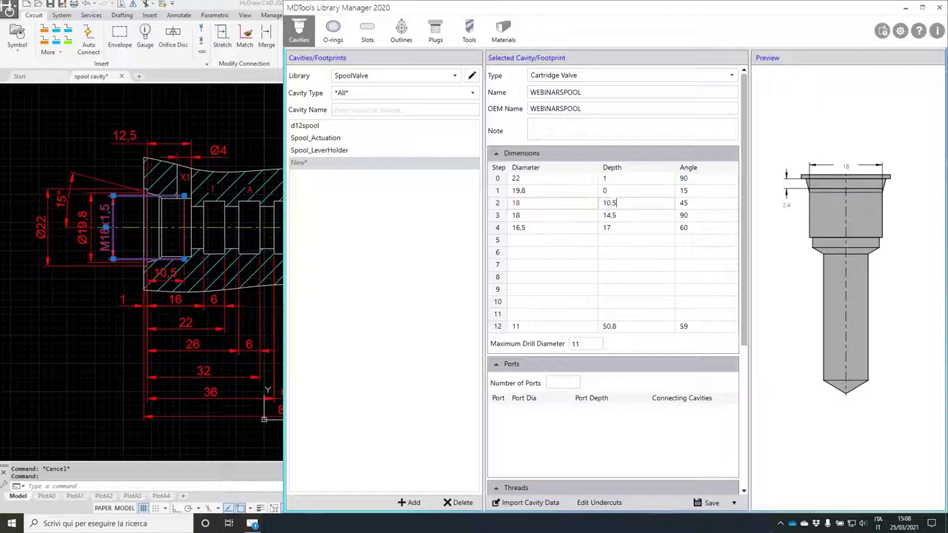
{"action": "key", "text": "Tab"}
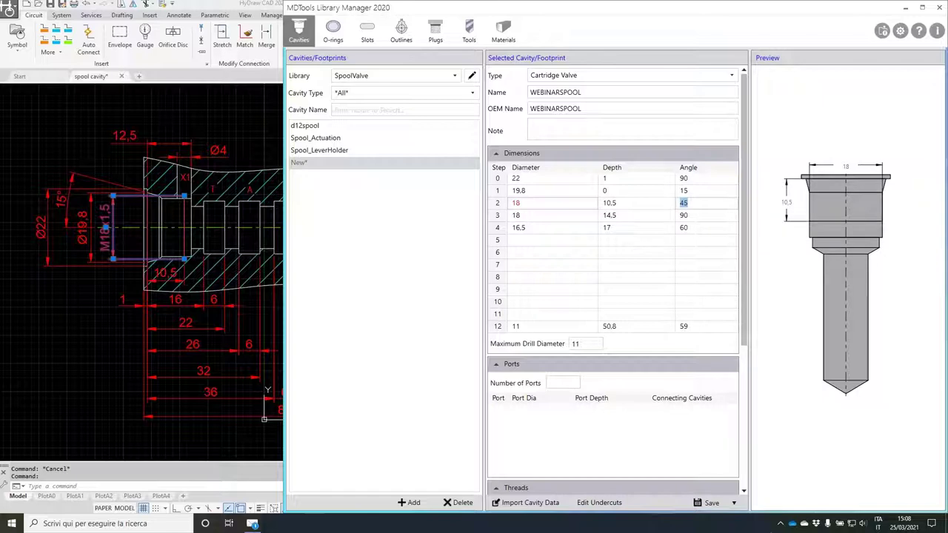
{"action": "type", "text": "90"}
{"action": "key", "text": "Tab"}
Set cavity step 3 to diameter 16,5 and depth 12,5, keeping its angle
{"action": "type", "text": "16,5"}
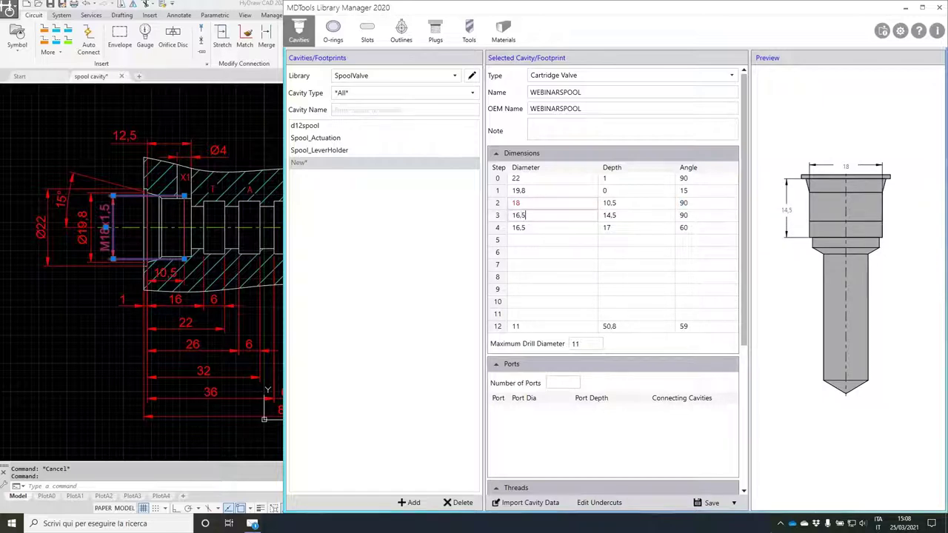
{"action": "key", "text": "Tab"}
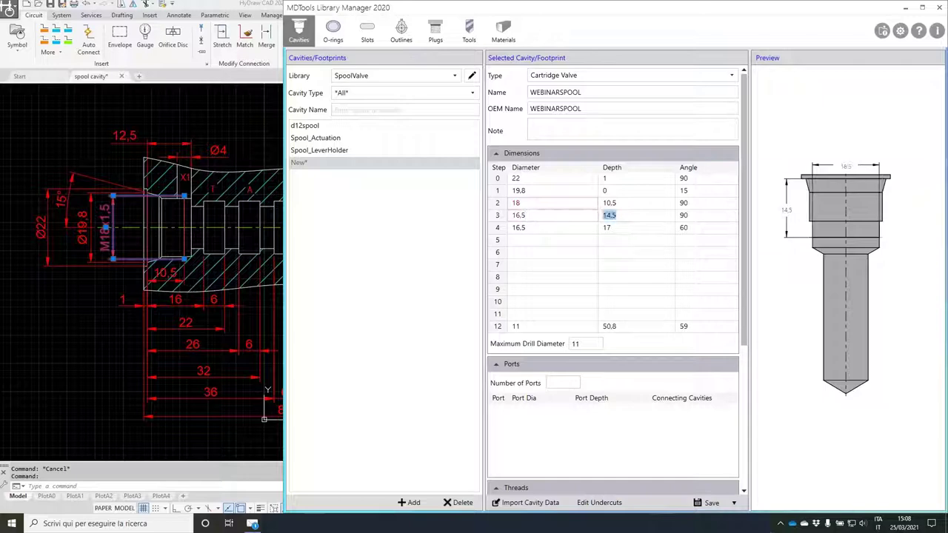
{"action": "type", "text": "12"}
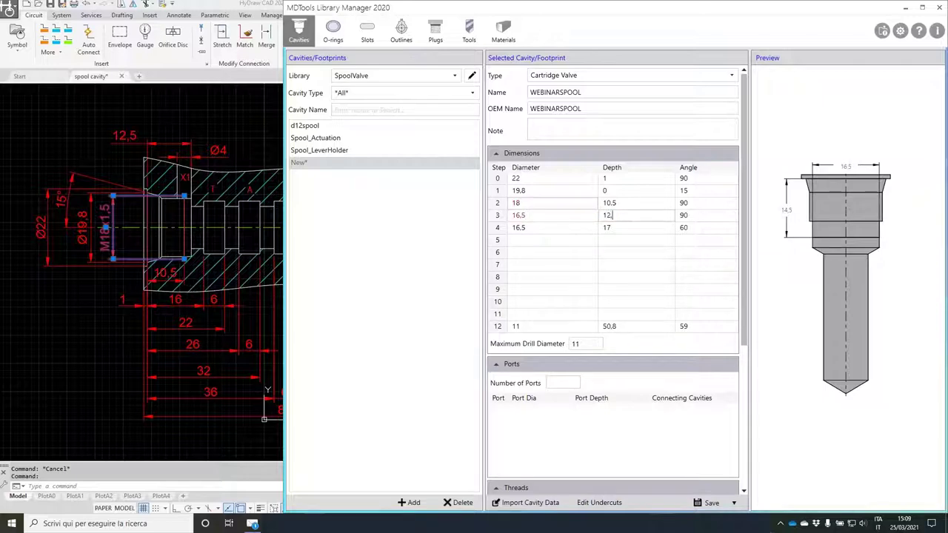
{"action": "key", "text": "Tab"}
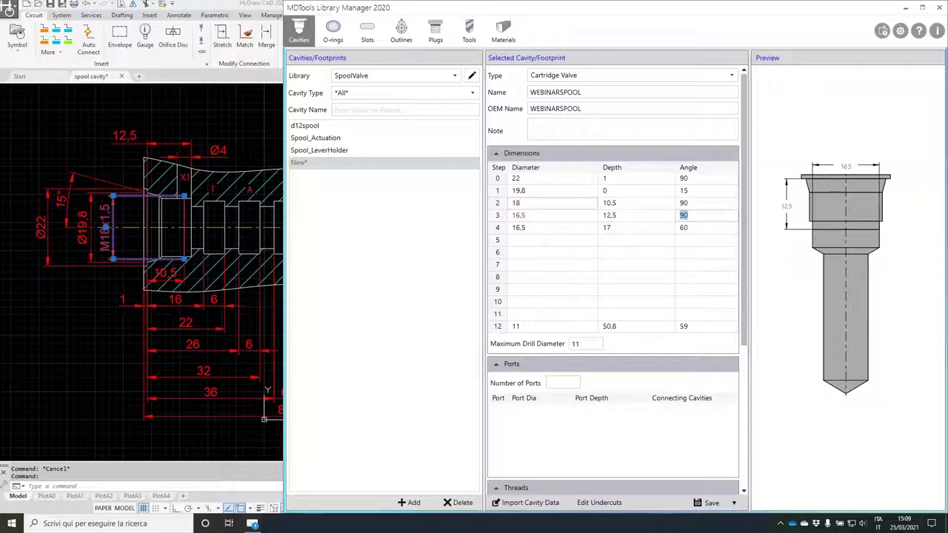
{"action": "key", "text": "Tab"}
Set cavity step 4 to diameter 12, depth 39 and angle 70, consulting the spool cavity drawing
{"action": "type", "text": "1"}
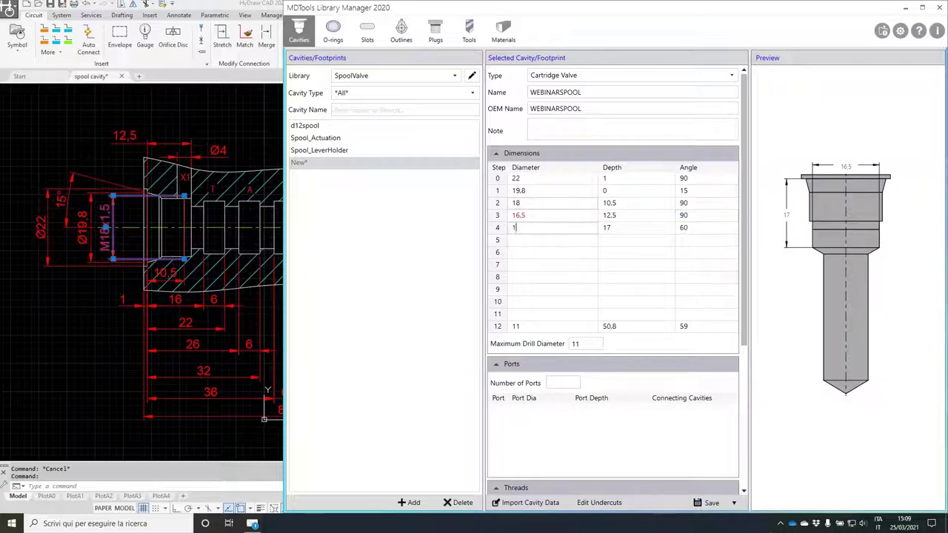
{"action": "key", "text": "Tab"}
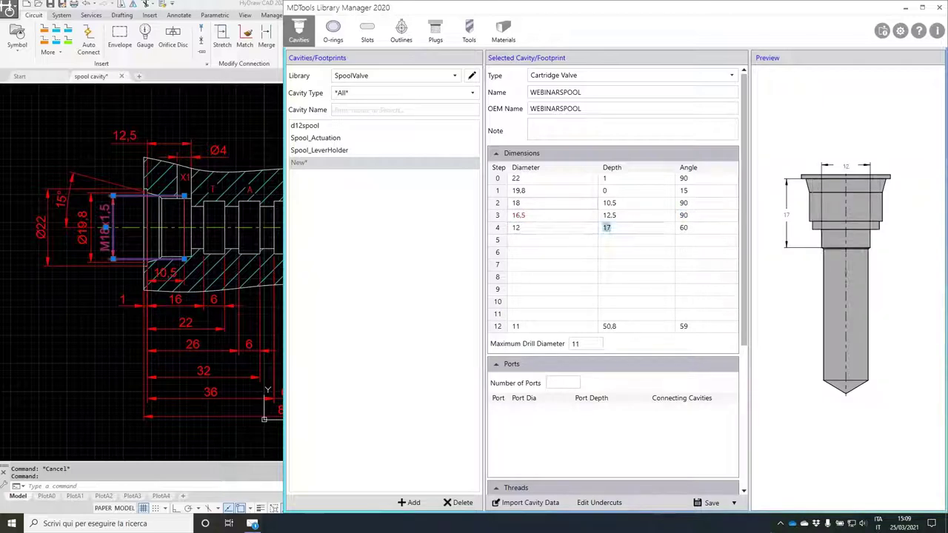
{"action": "left_click", "coordinate": [199, 120]}
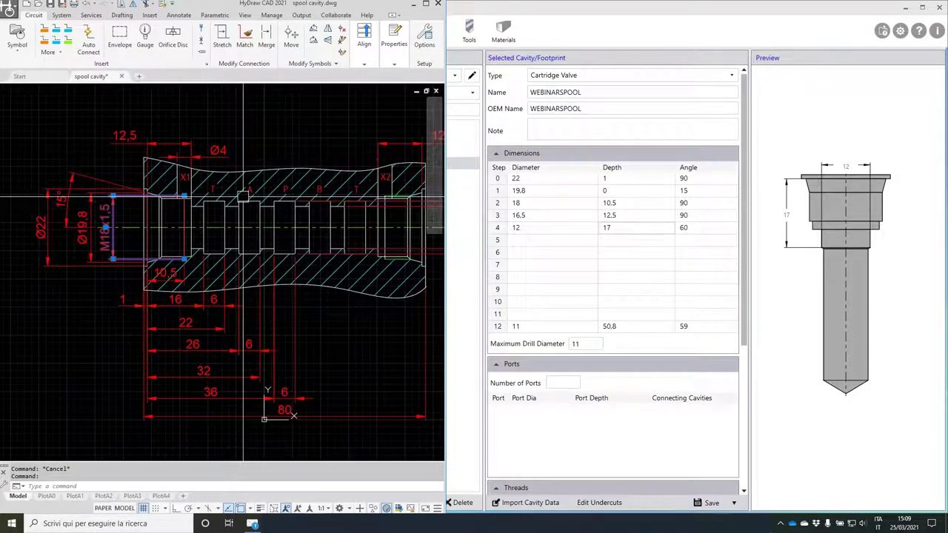
{"action": "left_click", "coordinate": [697, 229]}
{"action": "type", "text": "39"}
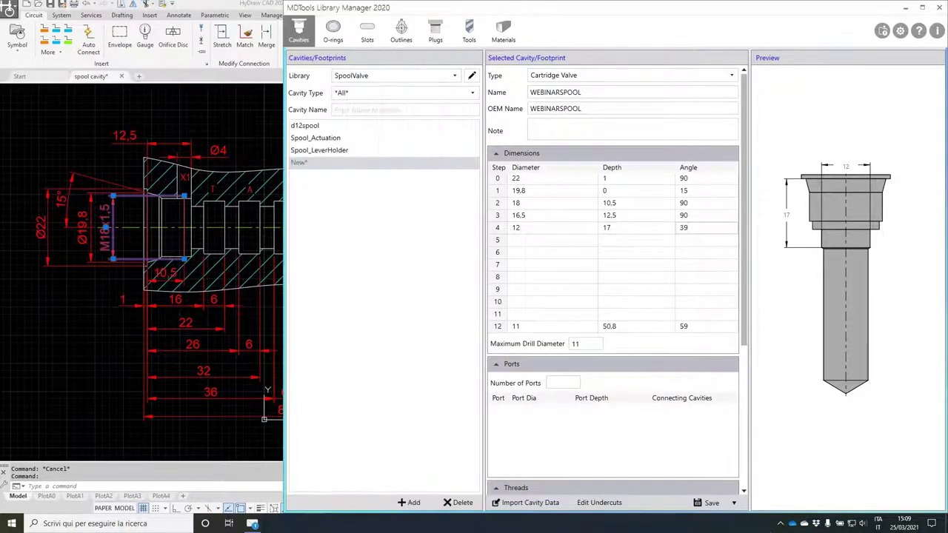
{"action": "left_click", "coordinate": [619, 231]}
{"action": "type", "text": "39*"}
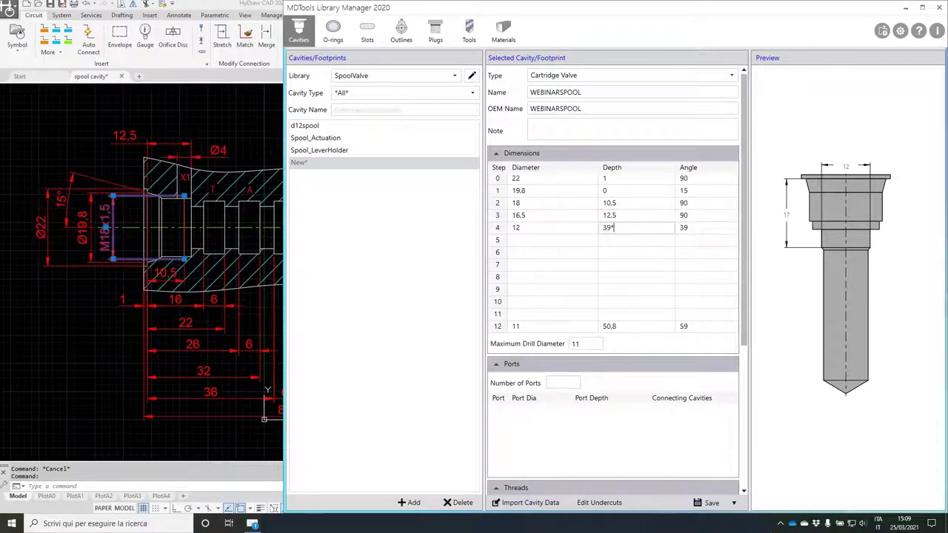
{"action": "key", "text": "Tab"}
{"action": "type", "text": "70"}
{"action": "key", "text": "Tab"}
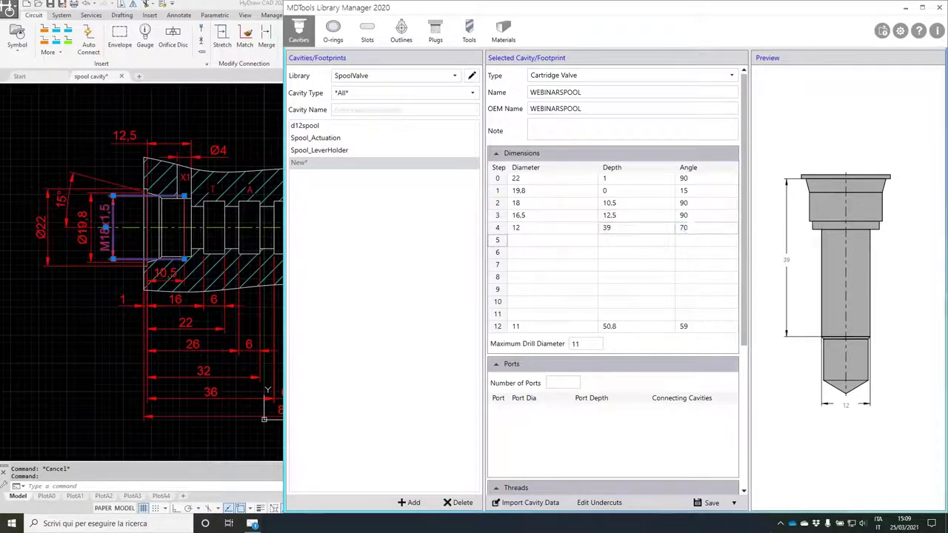
Set the depth of cavity step 12 to 42 and its angle to 70
{"action": "left_click", "coordinate": [533, 326]}
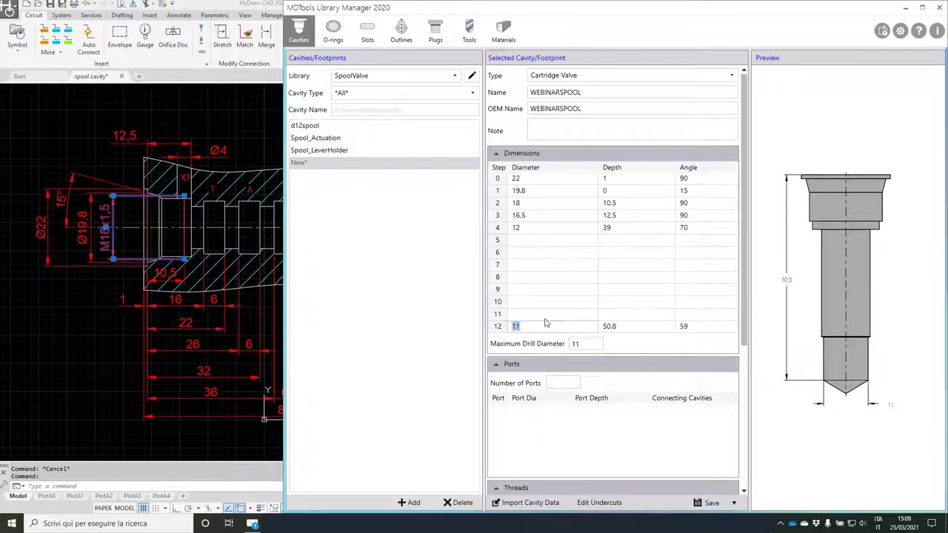
{"action": "left_click", "coordinate": [631, 328]}
{"action": "type", "text": "4"}
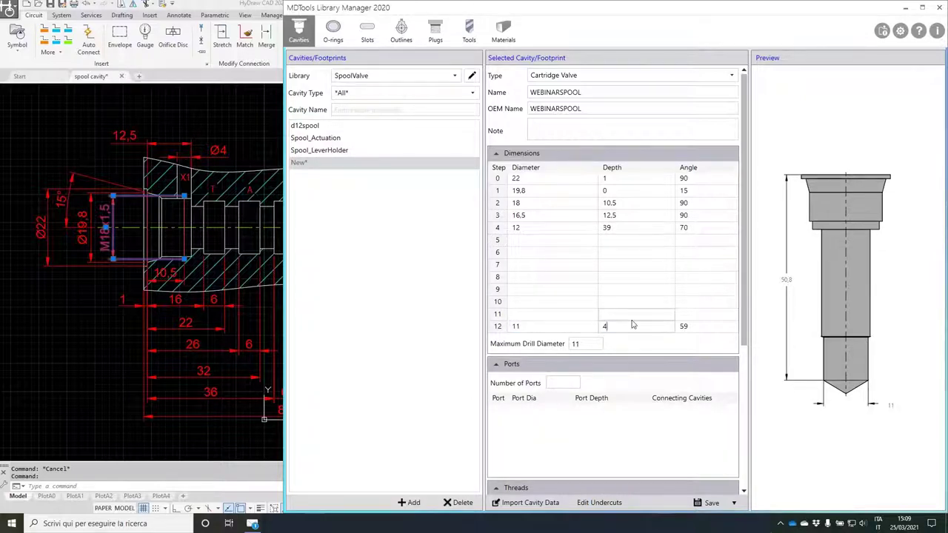
{"action": "type", "text": "2"}
{"action": "left_click", "coordinate": [693, 328]}
{"action": "type", "text": "70"}
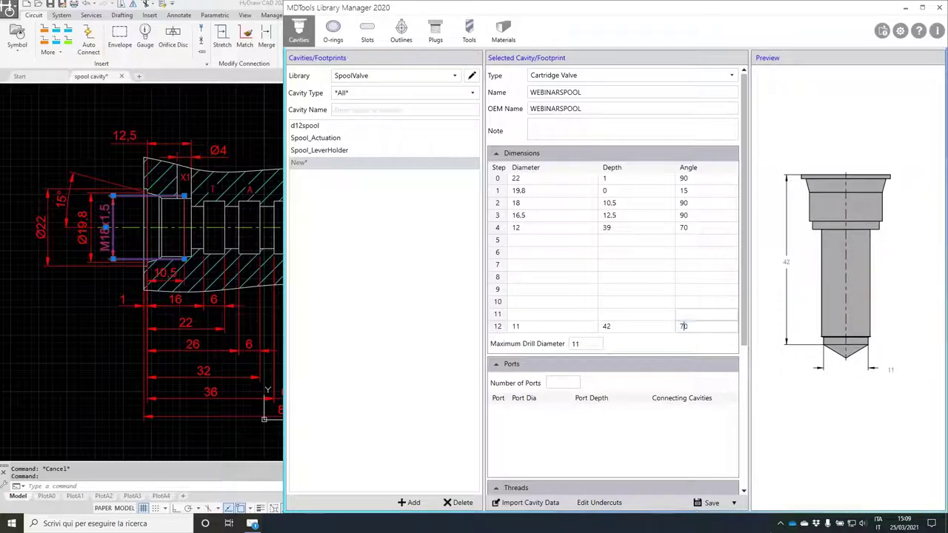
{"action": "key", "text": "Tab"}
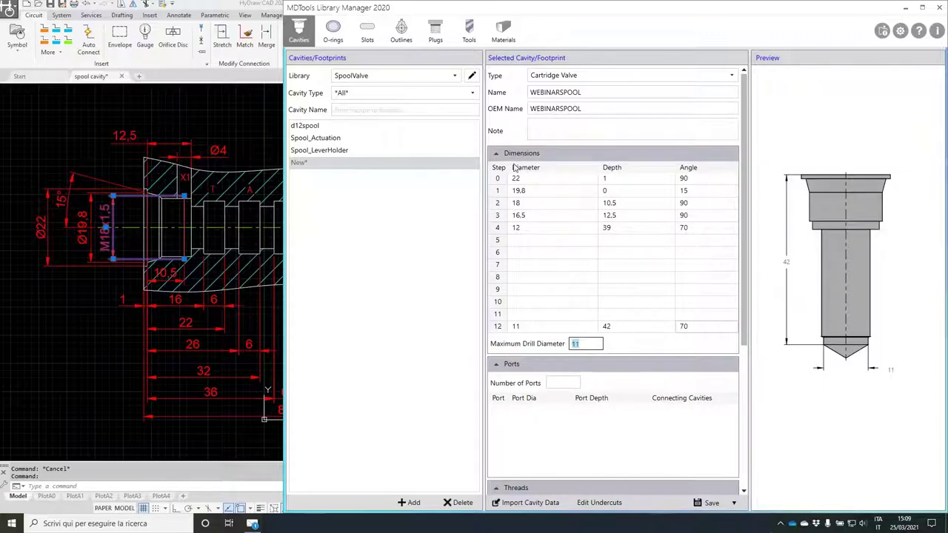
Set the number of ports to 4 and define port 1 with depth 36 and connecting cavity P
{"action": "left_click", "coordinate": [162, 95]}
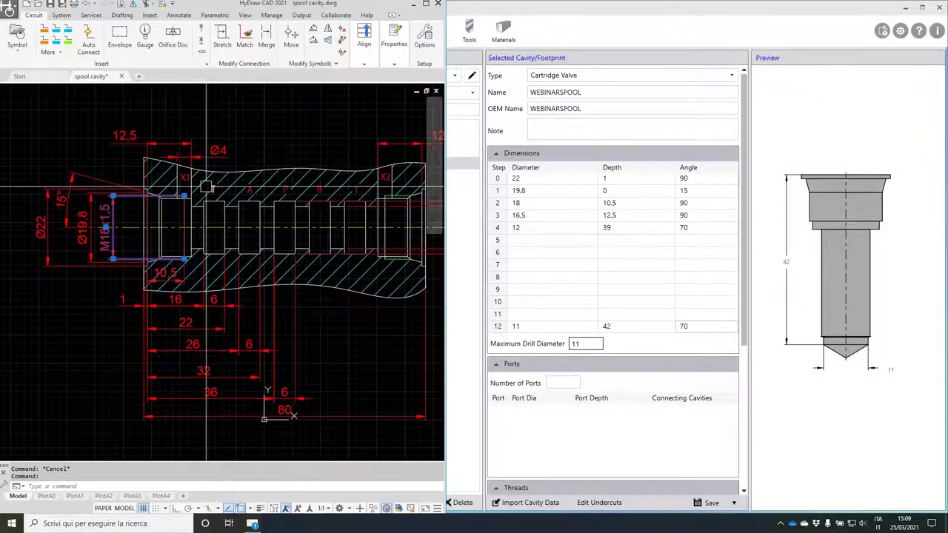
{"action": "left_click", "coordinate": [534, 400]}
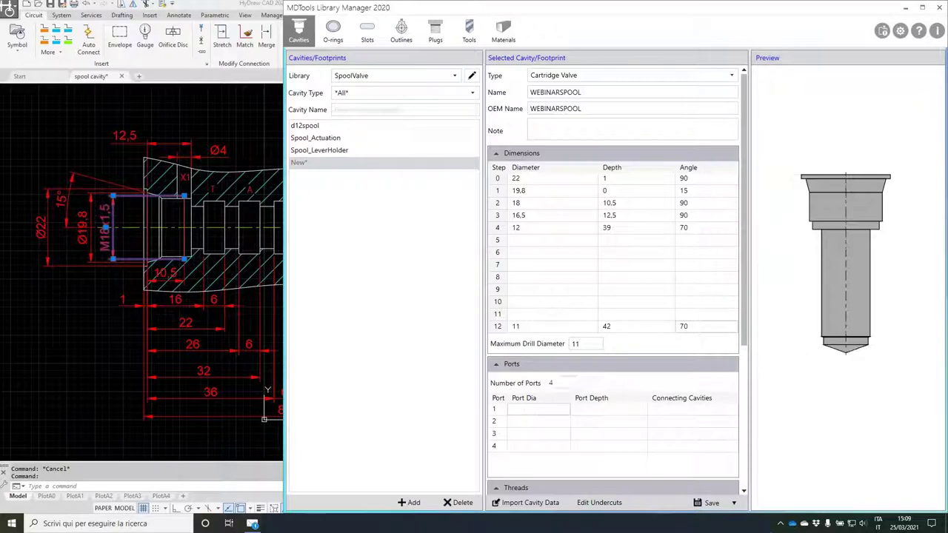
{"action": "left_click", "coordinate": [35, 343]}
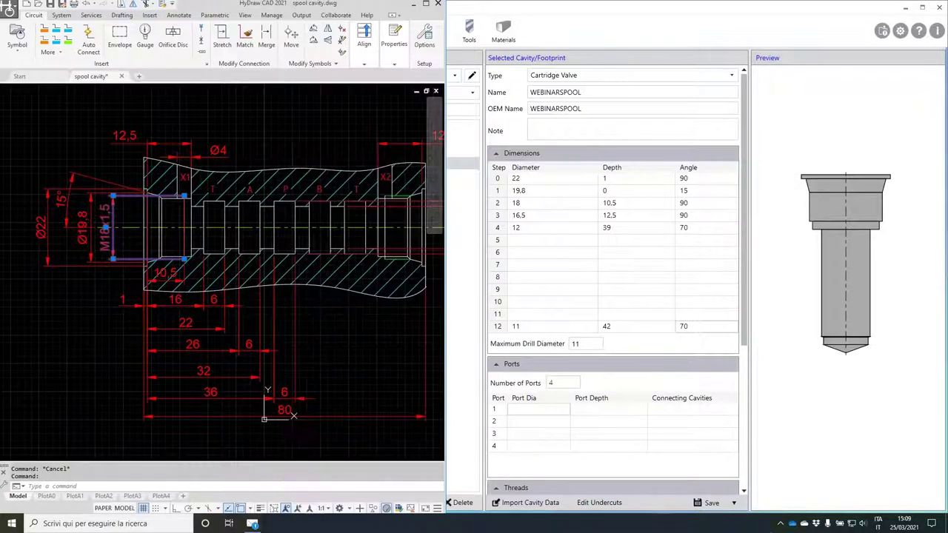
{"action": "left_click", "coordinate": [213, 390]}
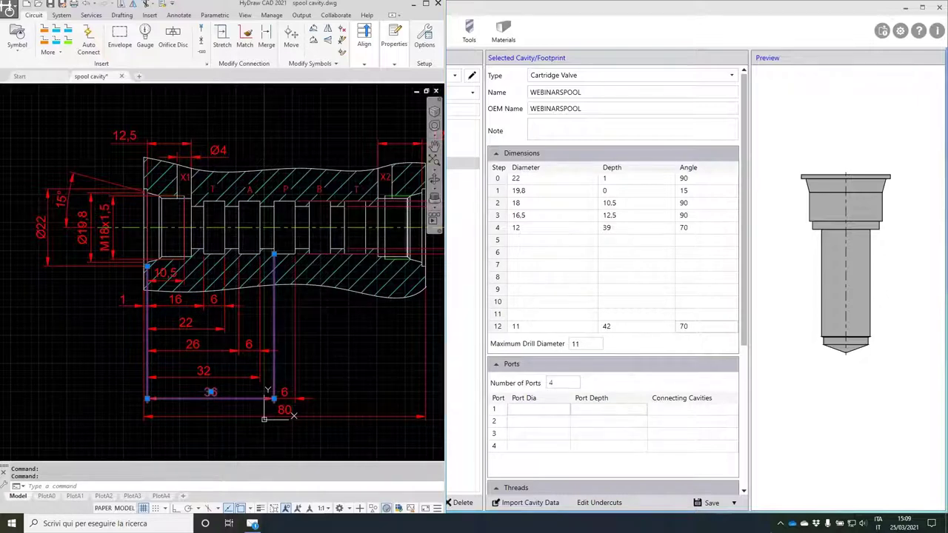
{"action": "left_click", "coordinate": [610, 409]}
{"action": "type", "text": "36"}
{"action": "key", "text": "Tab"}
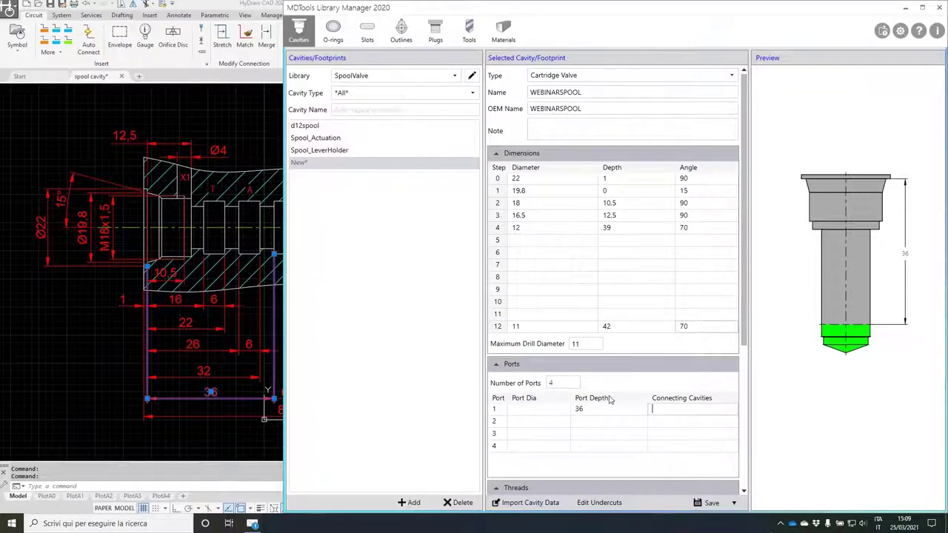
{"action": "type", "text": "P"}
Define port 2 with diameter 6, depth 29 and connecting cavity A, using the drawing's dimensions
{"action": "left_click", "coordinate": [534, 421]}
{"action": "type", "text": "6"}
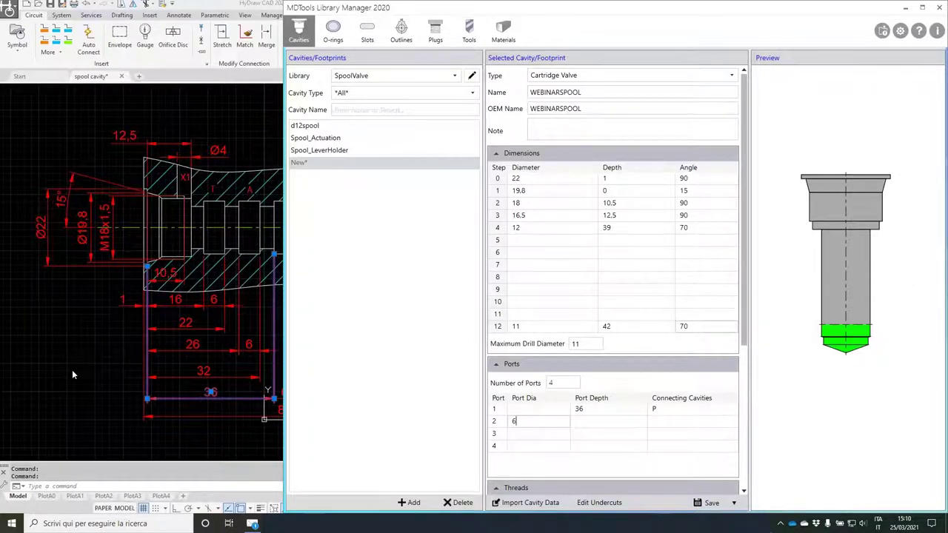
{"action": "left_click", "coordinate": [72, 370]}
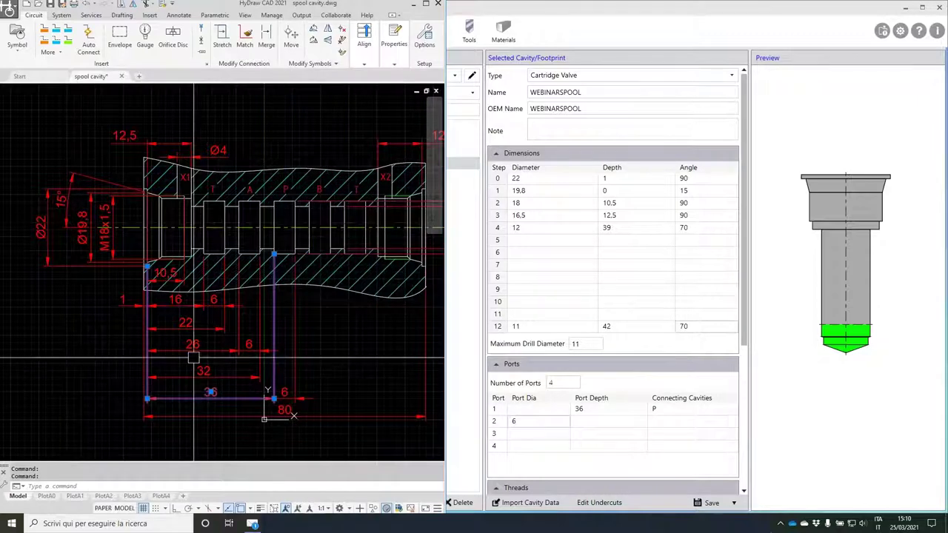
{"action": "left_click", "coordinate": [245, 345]}
{"action": "left_click", "coordinate": [612, 421]}
{"action": "type", "text": "29"}
{"action": "key", "text": "Tab"}
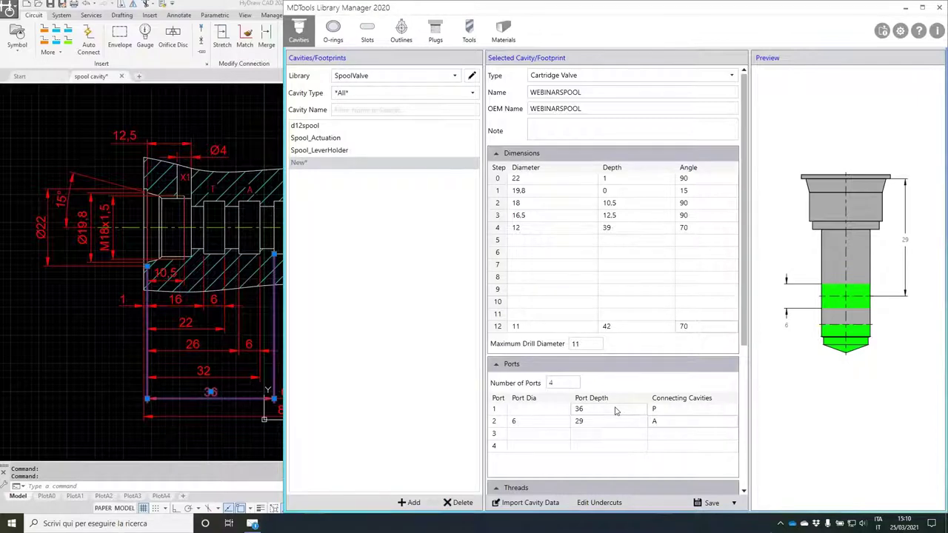
Define port 3 with diameter 6, depth 19 and connecting cavity T, using the drawing's dimensions
{"action": "left_click", "coordinate": [556, 436]}
{"action": "type", "text": "6"}
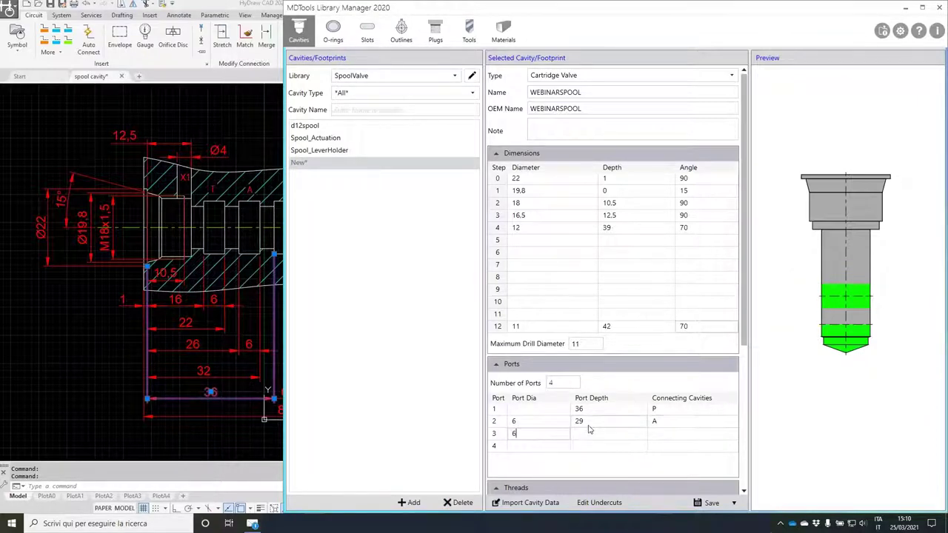
{"action": "left_click", "coordinate": [590, 429]}
{"action": "left_click", "coordinate": [97, 332]}
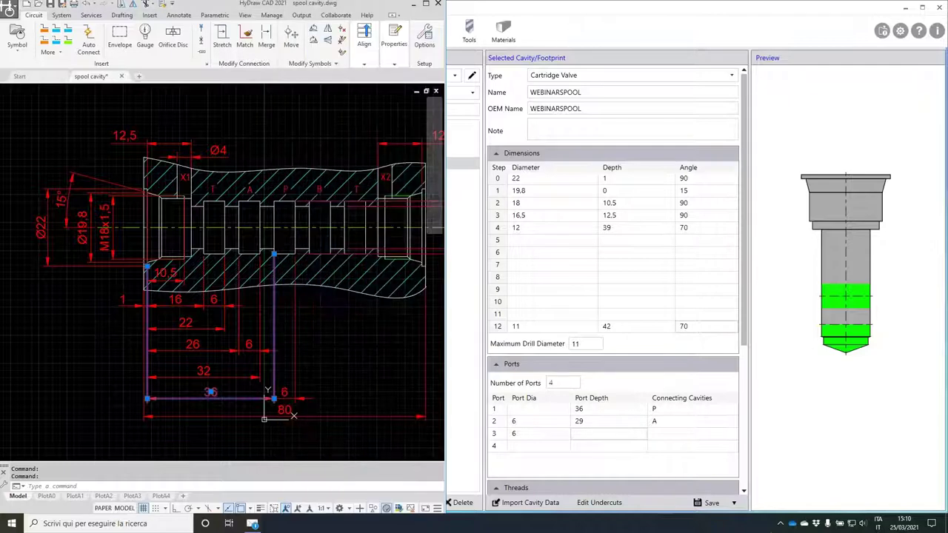
{"action": "scroll", "coordinate": [171, 292], "scroll_direction": "up", "scroll_amount": 4}
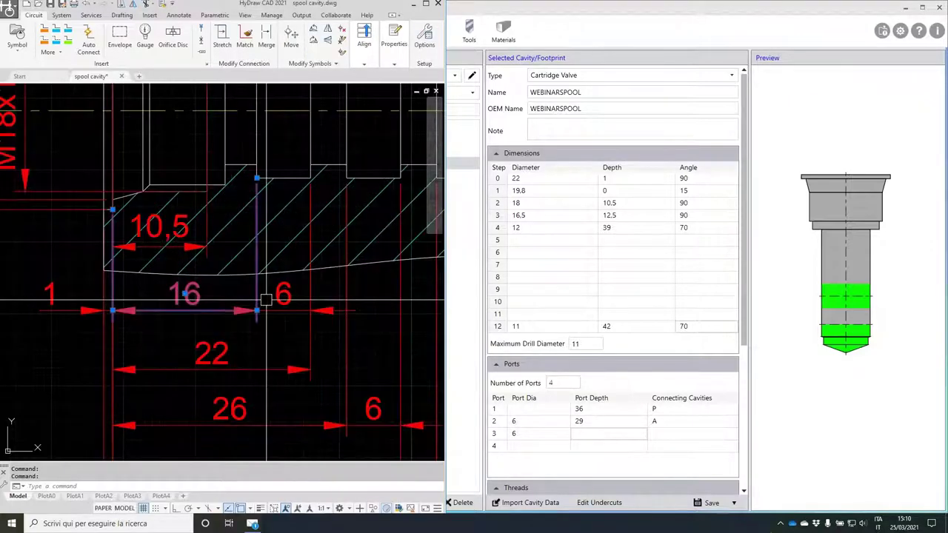
{"action": "left_click", "coordinate": [600, 435]}
{"action": "type", "text": "19"}
{"action": "key", "text": "Tab"}
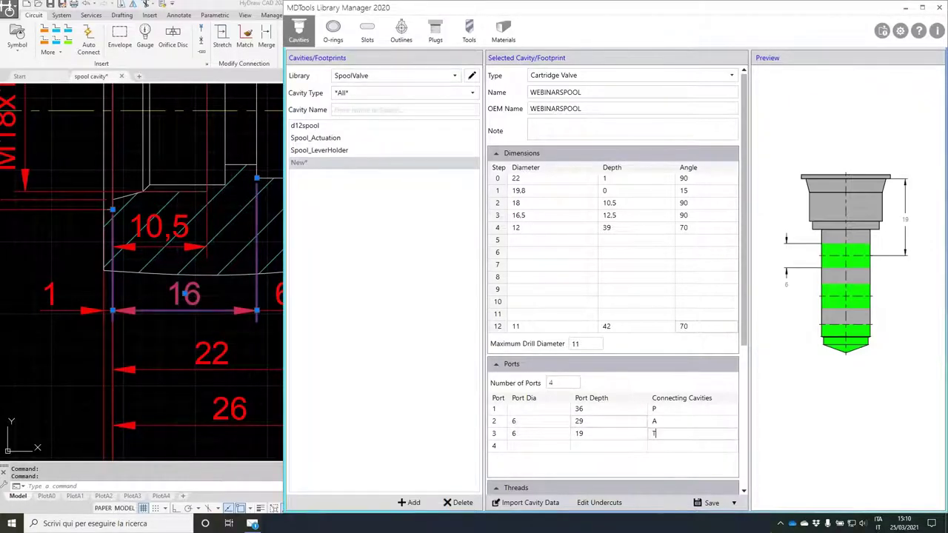
{"action": "type", "text": "T"}
{"action": "key", "text": "Tab"}
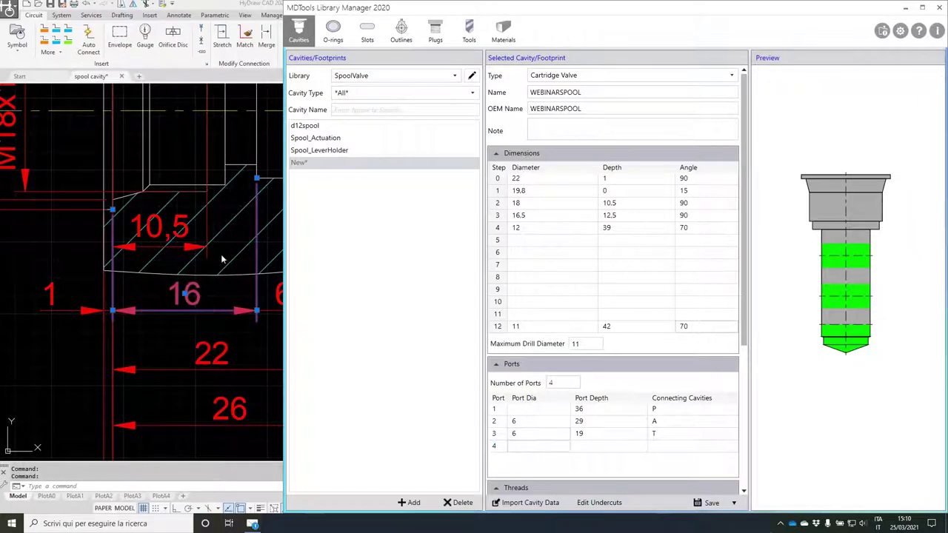
Define port 4 with diameter 4, depth 10.5 and connecting cavity X, using the drawing's dimensions
{"action": "left_click", "coordinate": [179, 137]}
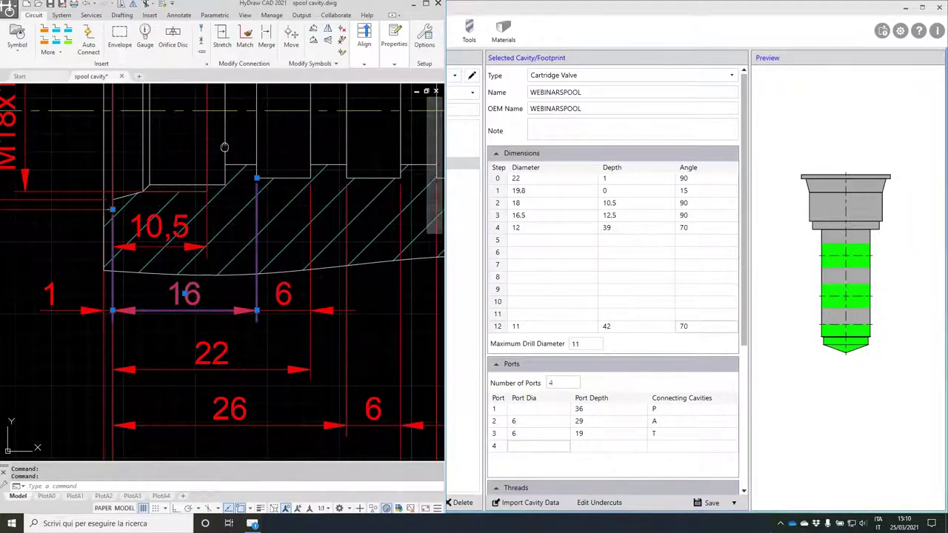
{"action": "scroll", "coordinate": [200, 432], "scroll_direction": "up", "scroll_amount": 3}
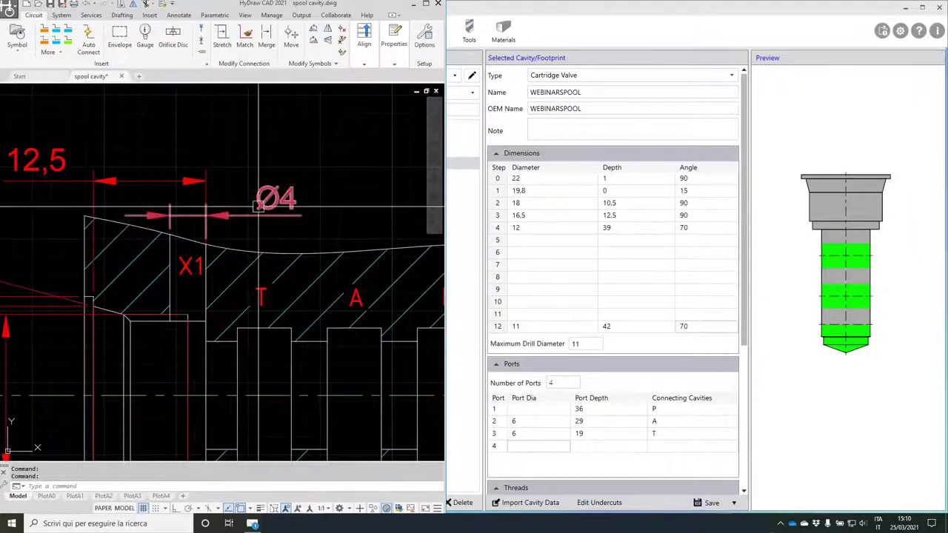
{"action": "left_click", "coordinate": [529, 442]}
{"action": "type", "text": "4"}
{"action": "key", "text": "Tab"}
{"action": "type", "text": "1"}
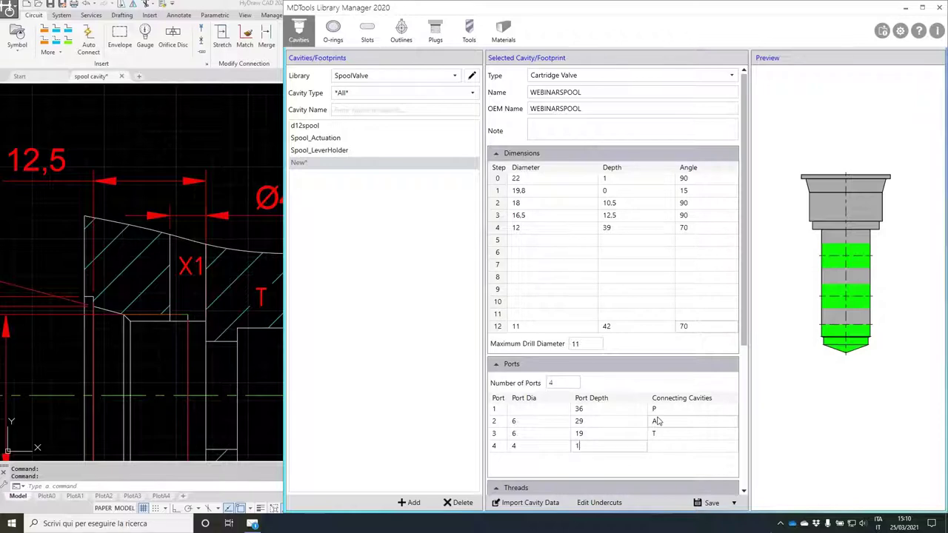
{"action": "type", "text": "0.5"}
{"action": "key", "text": "Tab"}
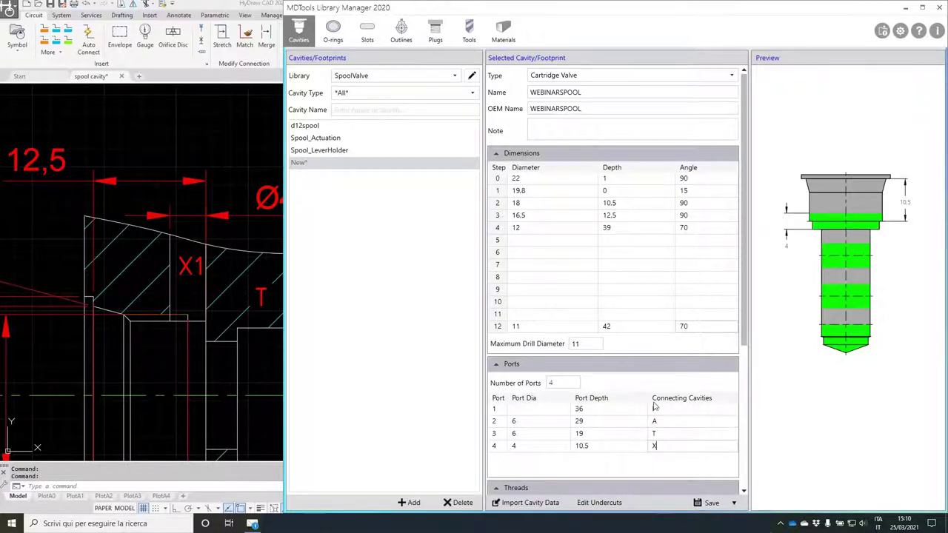
Check the ports' connecting cavities, save the new cavity and maximize the library manager window
{"action": "left_click", "coordinate": [657, 409]}
{"action": "key", "text": "Down"}
{"action": "key", "text": "Down"}
{"action": "key", "text": "Down"}
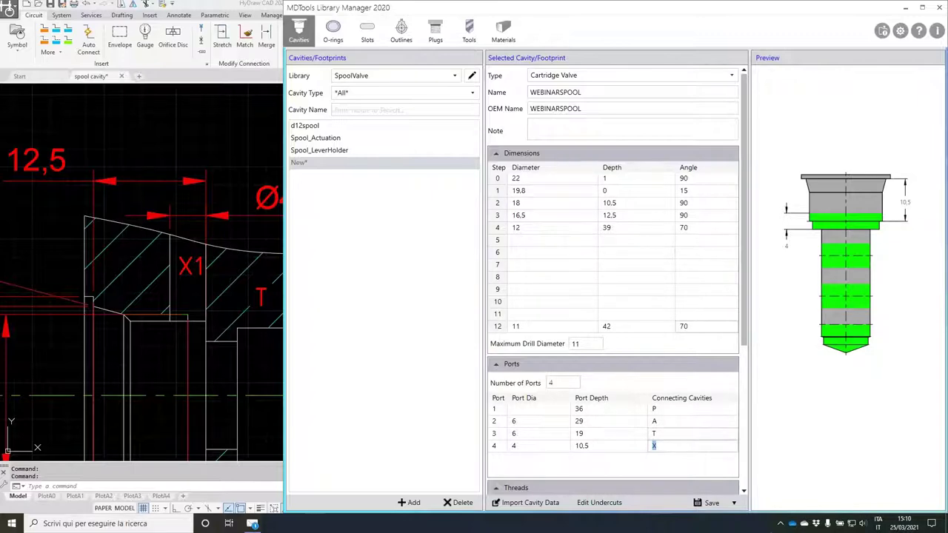
{"action": "left_click", "coordinate": [709, 508]}
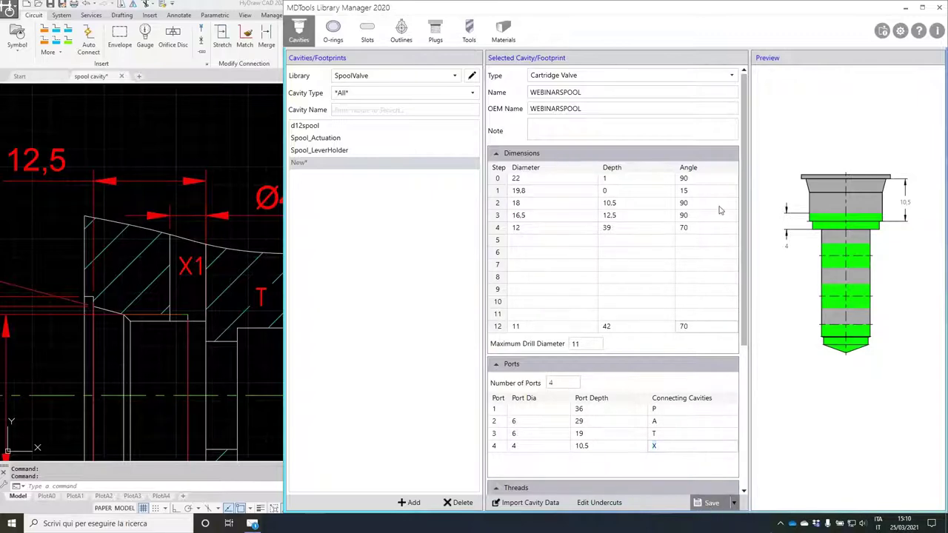
{"action": "left_click", "coordinate": [922, 8]}
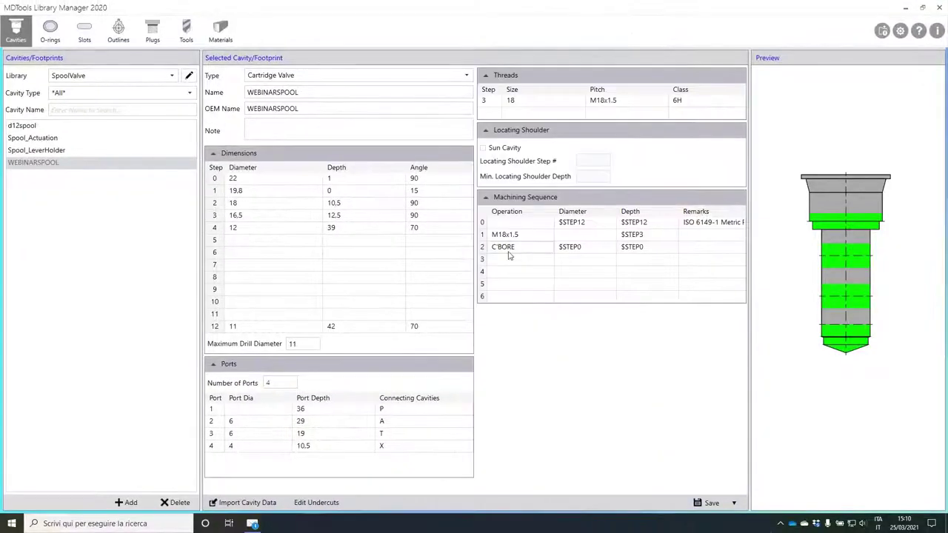
Clear the C'BORE operation with its diameter and depth from the cavity's machining sequence
{"action": "double_click", "coordinate": [508, 253]}
{"action": "key", "text": "Delete"}
{"action": "key", "text": "Tab"}
{"action": "key", "text": "Delete"}
{"action": "key", "text": "Tab"}
{"action": "key", "text": "Delete"}
{"action": "key", "text": "Tab"}
Set operation 0 of the machining sequence to SEE SECTION and clear its diameter, depth and remarks
{"action": "left_click", "coordinate": [513, 220]}
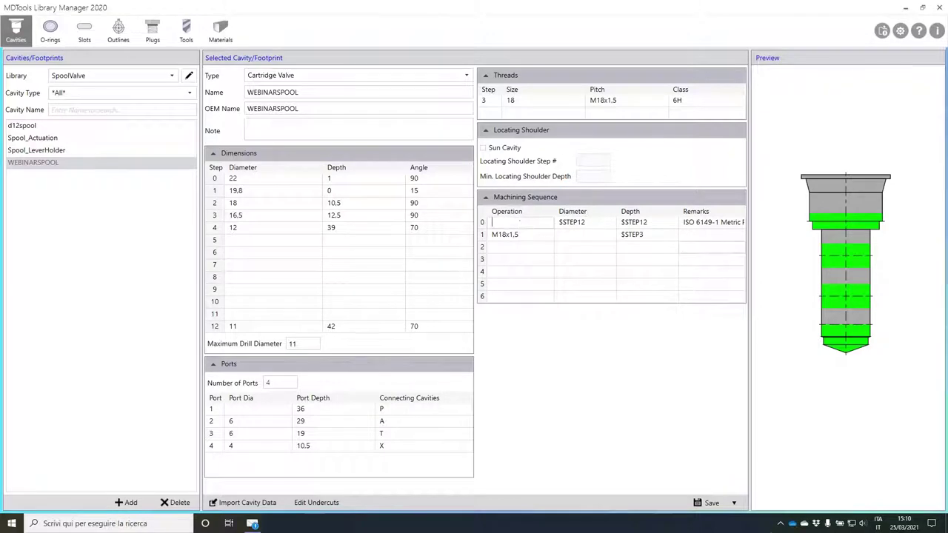
{"action": "type", "text": "SEE SECTION"}
{"action": "key", "text": "Tab"}
{"action": "key", "text": "BackSpace"}
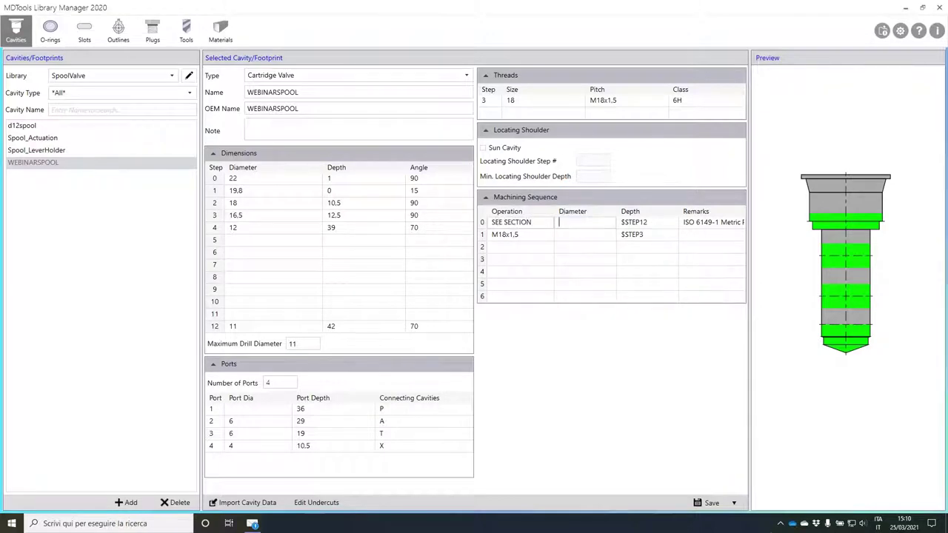
{"action": "key", "text": "Tab"}
{"action": "key", "text": "BackSpace"}
{"action": "key", "text": "Tab"}
{"action": "key", "text": "BackSpace"}
Clear the M18x1.5 operation and its depth from the machining sequence, and save the cavity
{"action": "key", "text": "Tab"}
{"action": "key", "text": "BackSpace"}
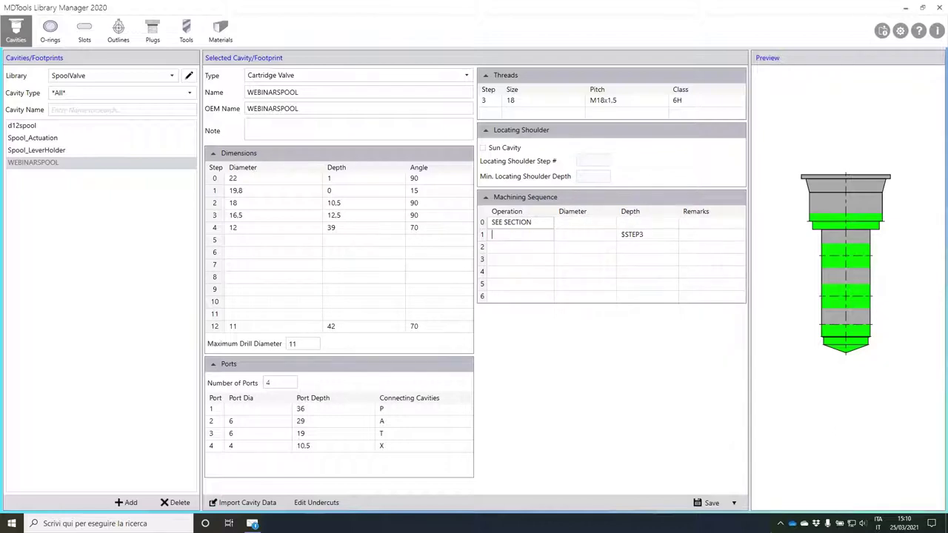
{"action": "key", "text": "Tab"}
{"action": "key", "text": "Tab"}
{"action": "key", "text": "BackSpace"}
{"action": "key", "text": "Tab"}
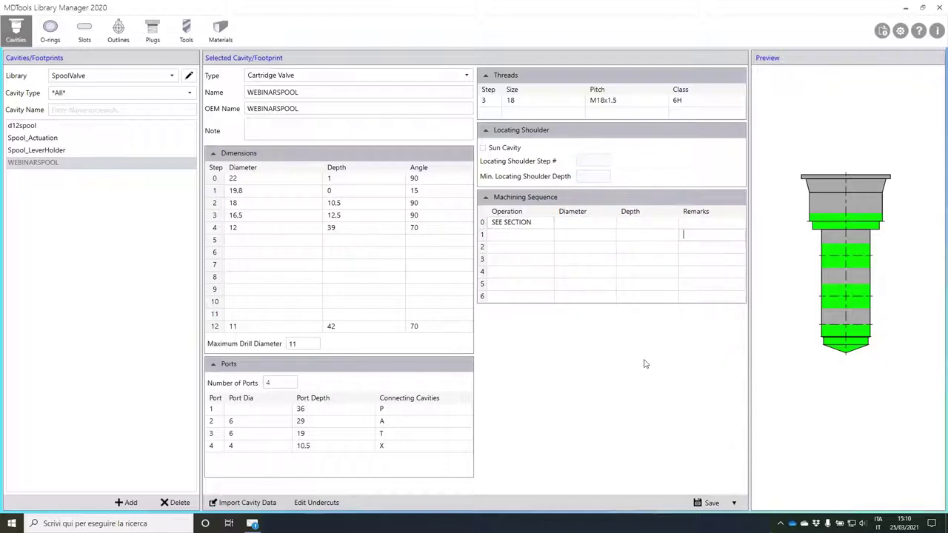
{"action": "left_click", "coordinate": [713, 502]}
Open the cavity's undercuts for editing and start a non-optional undercut with ID P
{"action": "left_click", "coordinate": [317, 503]}
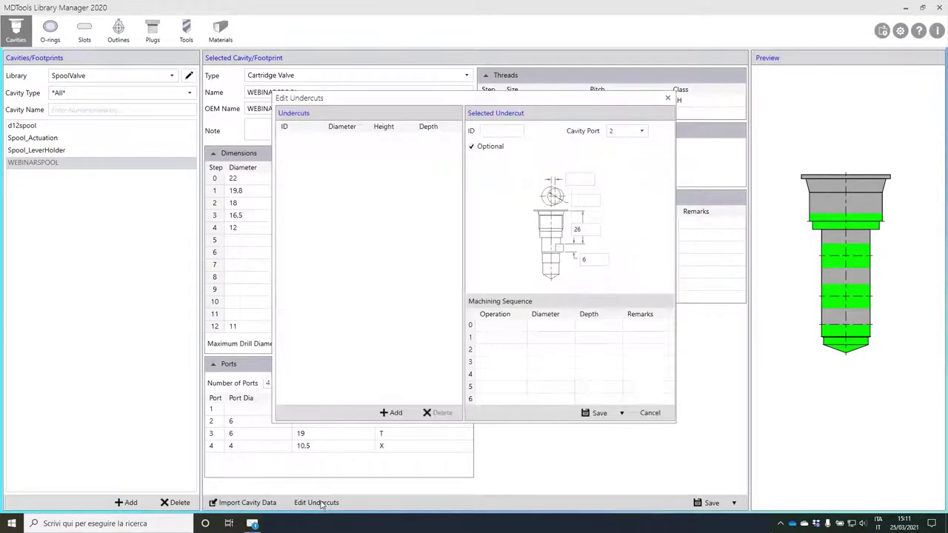
{"action": "left_click", "coordinate": [471, 146]}
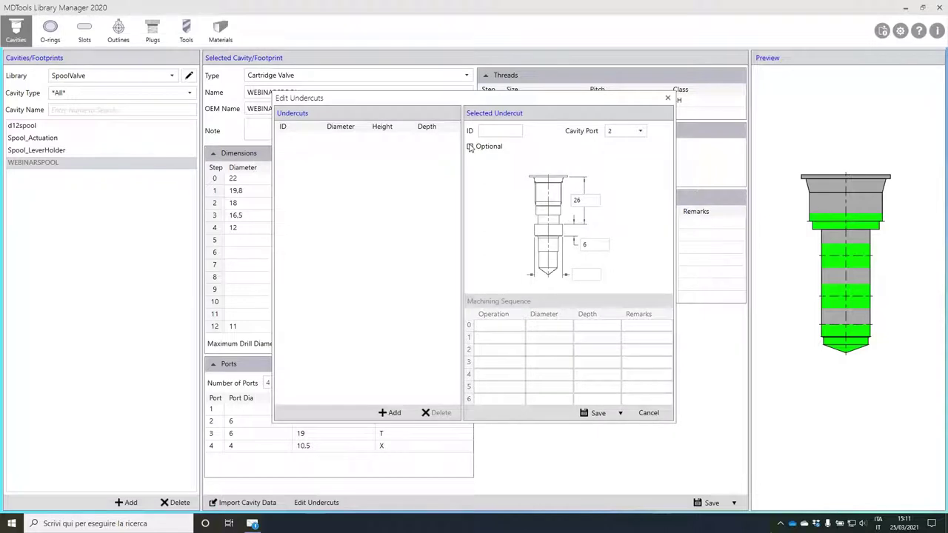
{"action": "left_click", "coordinate": [499, 132]}
{"action": "left_click", "coordinate": [501, 130]}
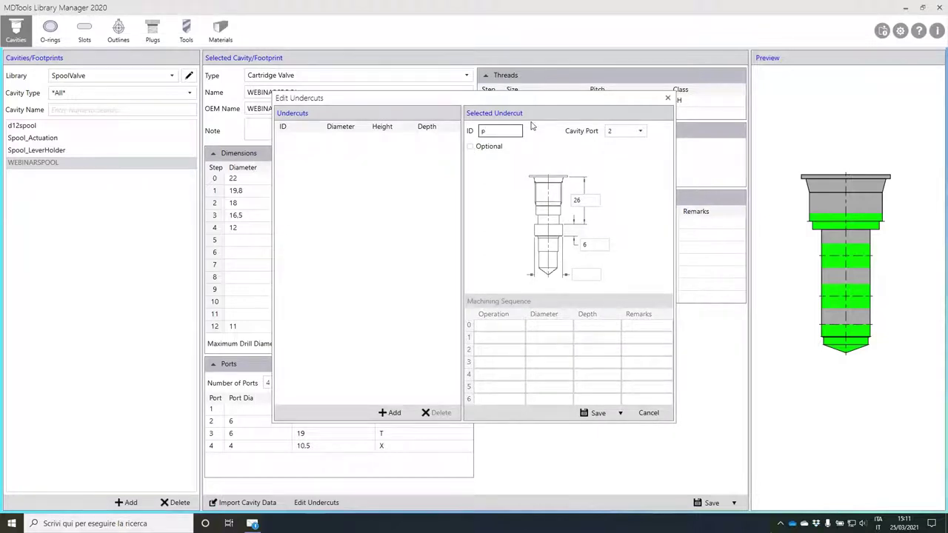
{"action": "type", "text": "P"}
{"action": "key", "text": "Tab"}
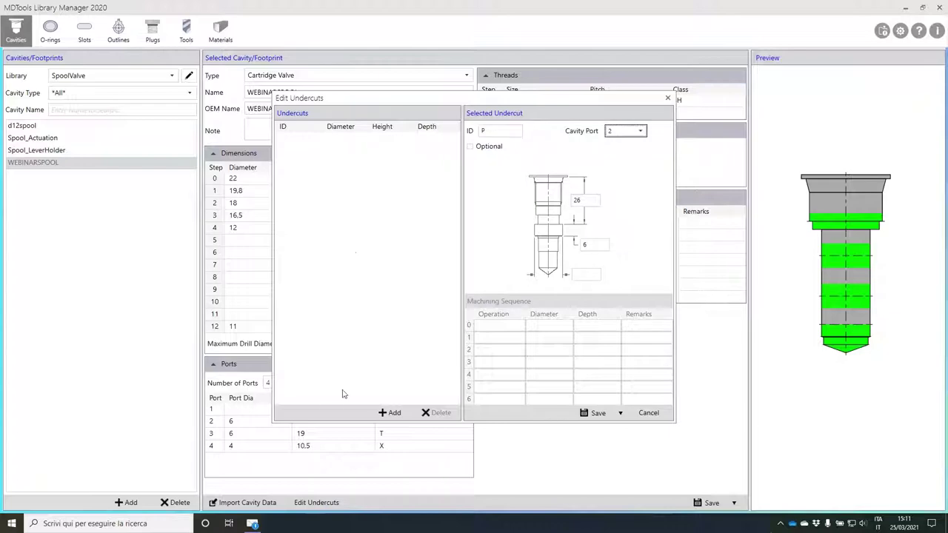
Set undercut P's depth to 36 and diameter to 15 using the drawing's dimensions, and save it
{"action": "key", "text": "alt+Tab"}
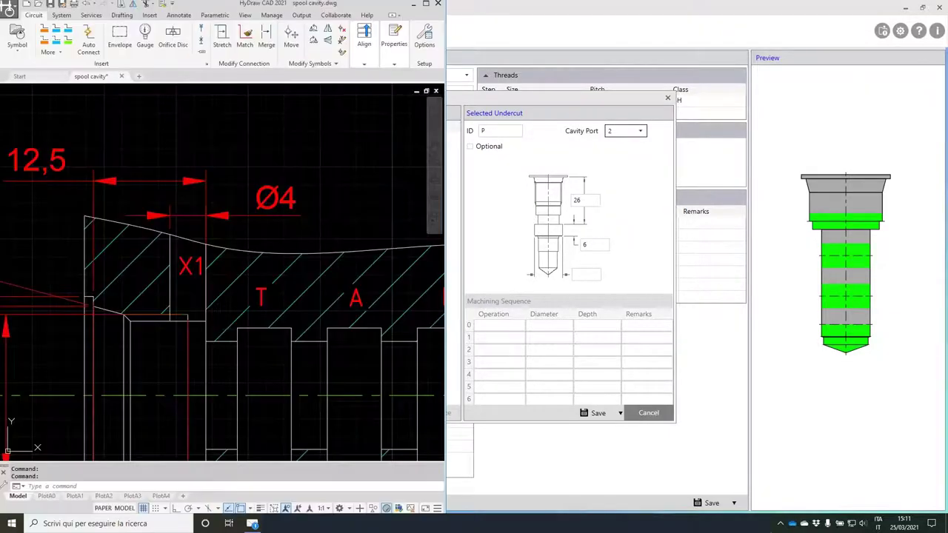
{"action": "scroll", "coordinate": [173, 306], "scroll_direction": "down", "scroll_amount": 4}
{"action": "middle_click_drag", "start_coordinate": [259, 333], "coordinate": [264, 172]}
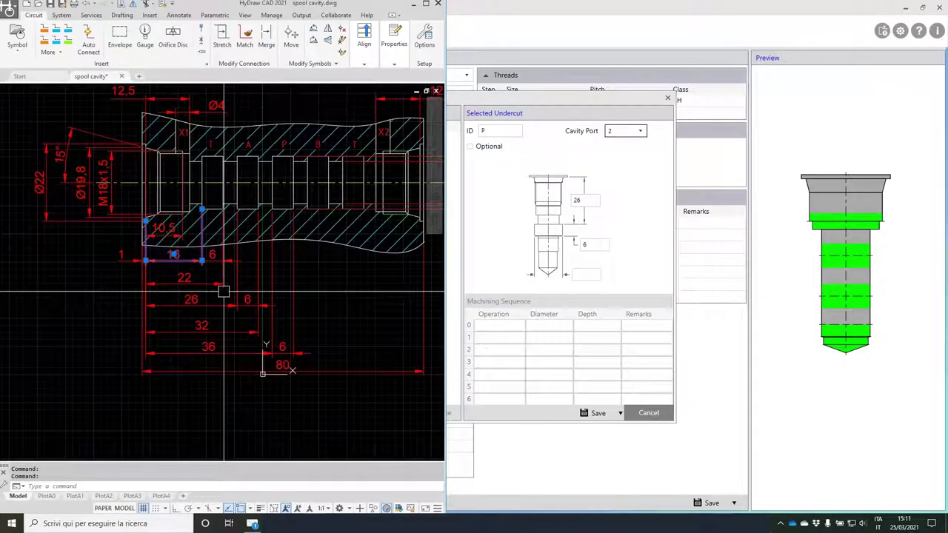
{"action": "double_click", "coordinate": [589, 201]}
{"action": "type", "text": "36"}
{"action": "key", "text": "Tab"}
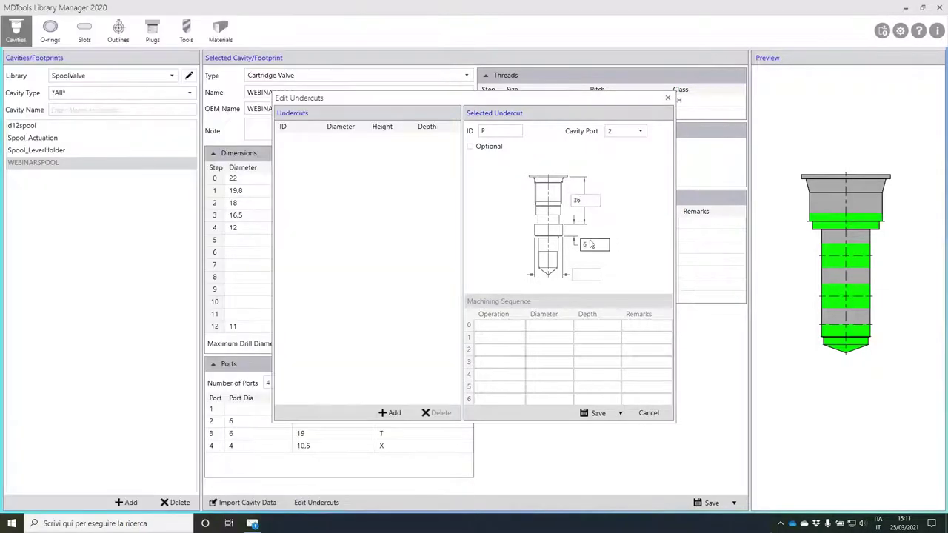
{"action": "left_click", "coordinate": [589, 272]}
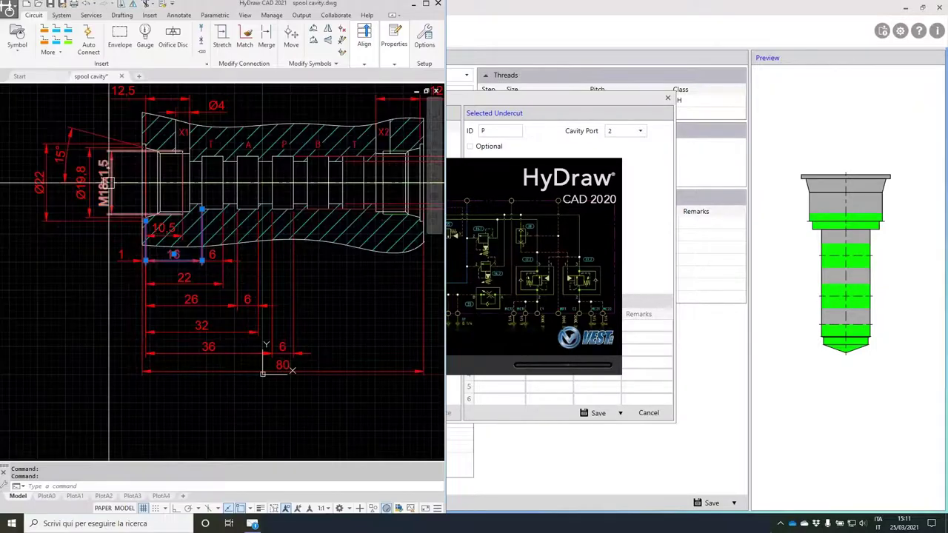
{"action": "middle_click_drag", "start_coordinate": [307, 166], "coordinate": [199, 194]}
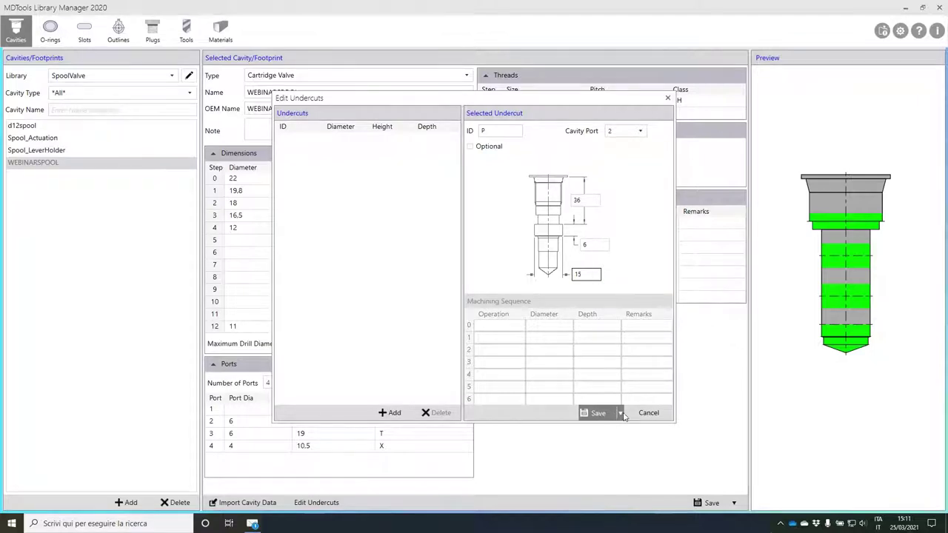
{"action": "left_click", "coordinate": [601, 414]}
Change the undercut's ID to A and its depth to 26, and save it as a separate undercut
{"action": "left_click", "coordinate": [485, 131]}
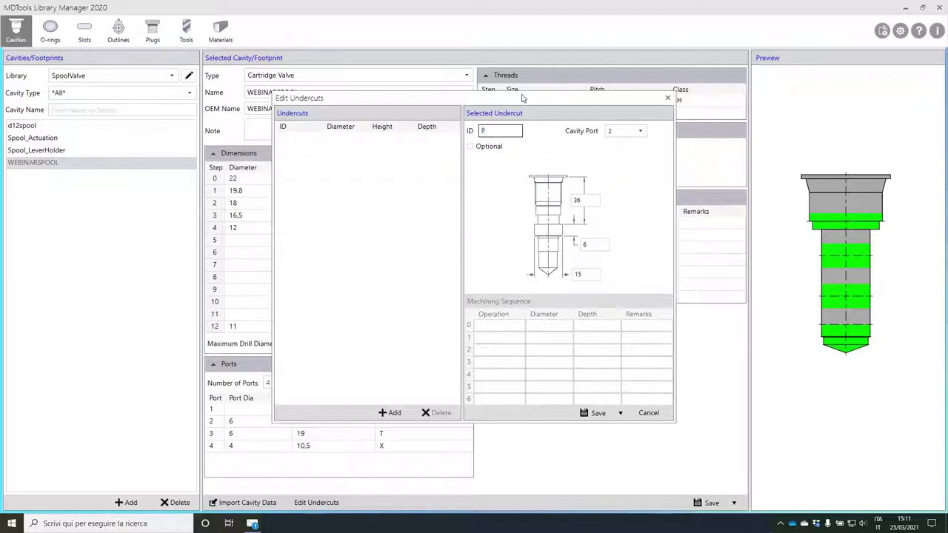
{"action": "left_click_drag", "start_coordinate": [518, 101], "coordinate": [500, 37]}
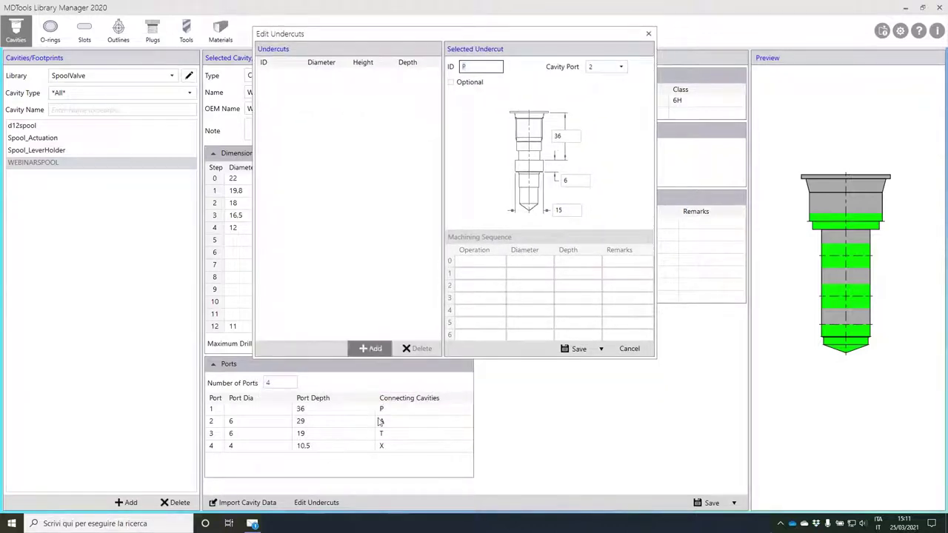
{"action": "key", "text": "BackSpace"}
{"action": "type", "text": "A"}
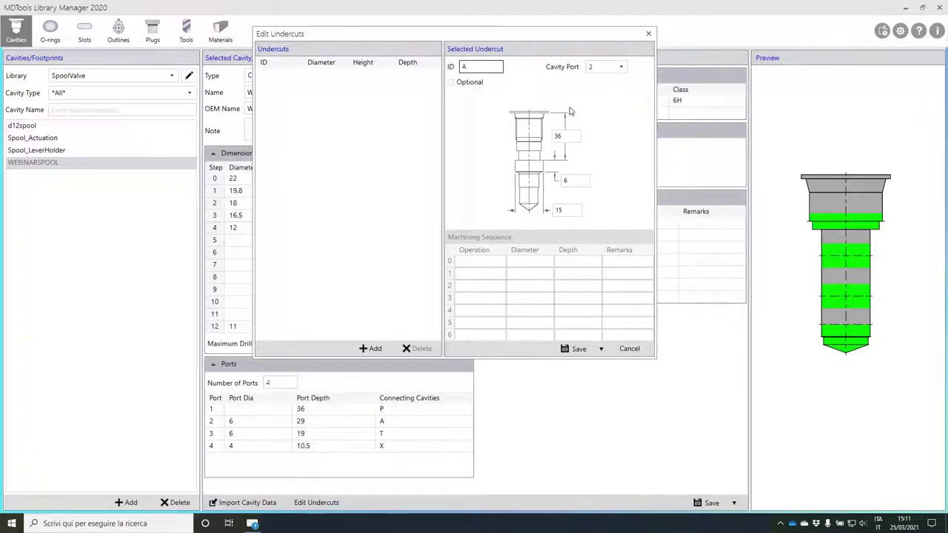
{"action": "left_click", "coordinate": [557, 136]}
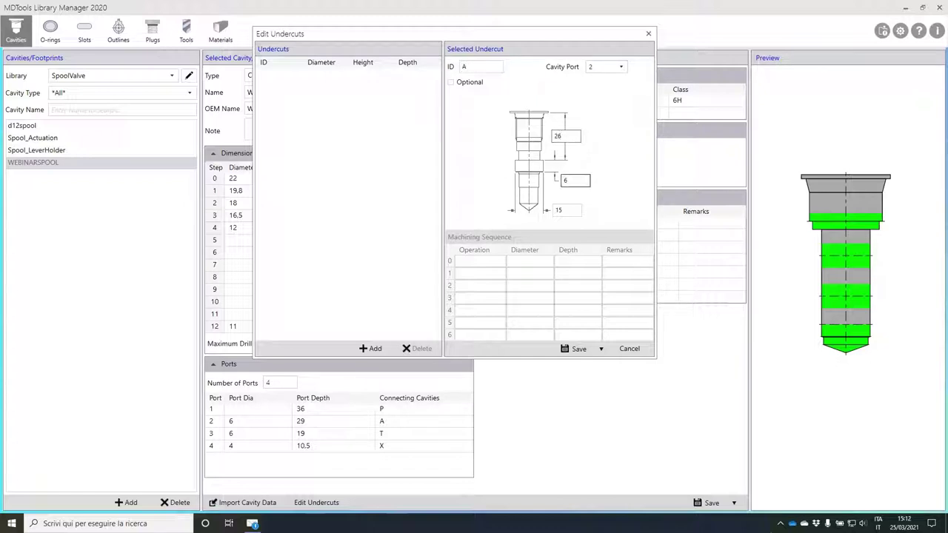
{"action": "left_click", "coordinate": [600, 349]}
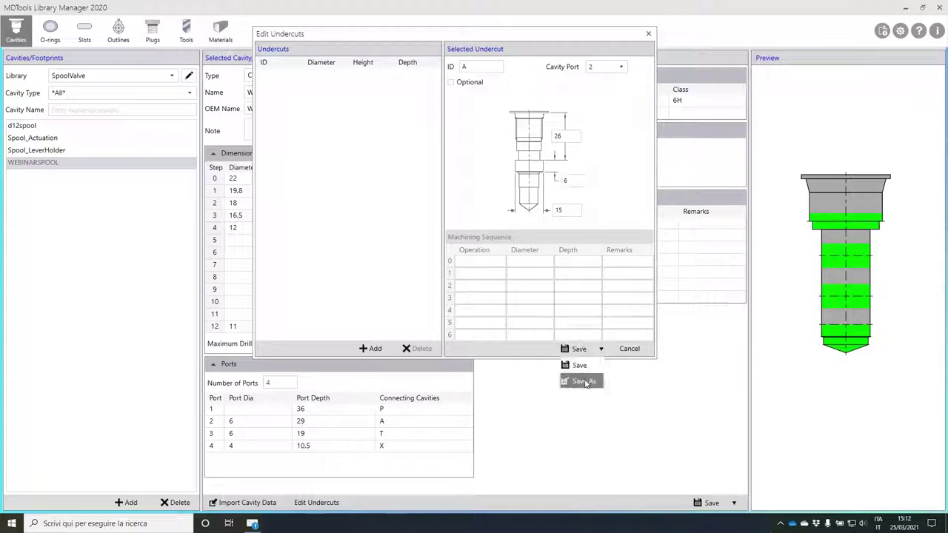
{"action": "left_click", "coordinate": [584, 380]}
Change the undercut's ID to T and its depth to 16, and save it as another undercut
{"action": "left_click", "coordinate": [472, 66]}
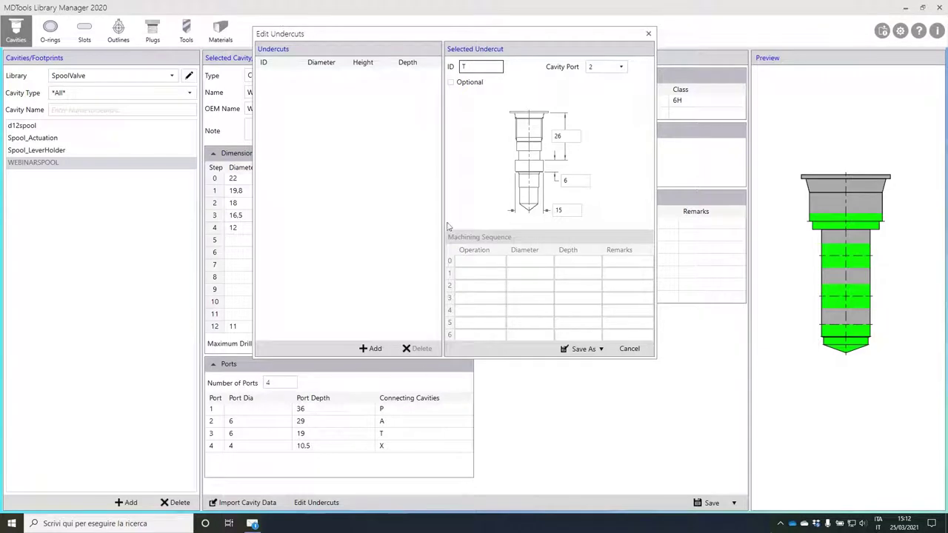
{"action": "double_click", "coordinate": [567, 136]}
{"action": "type", "text": "16"}
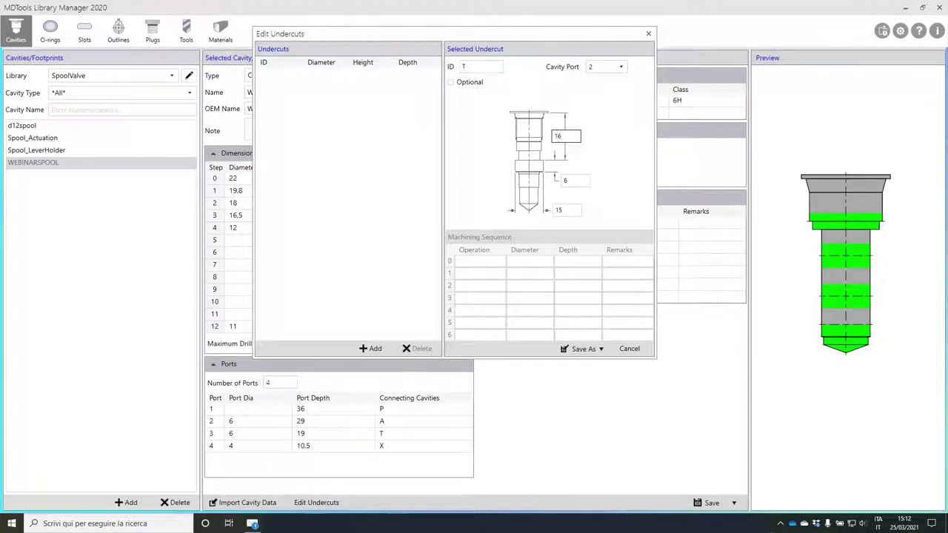
{"action": "left_click", "coordinate": [576, 349]}
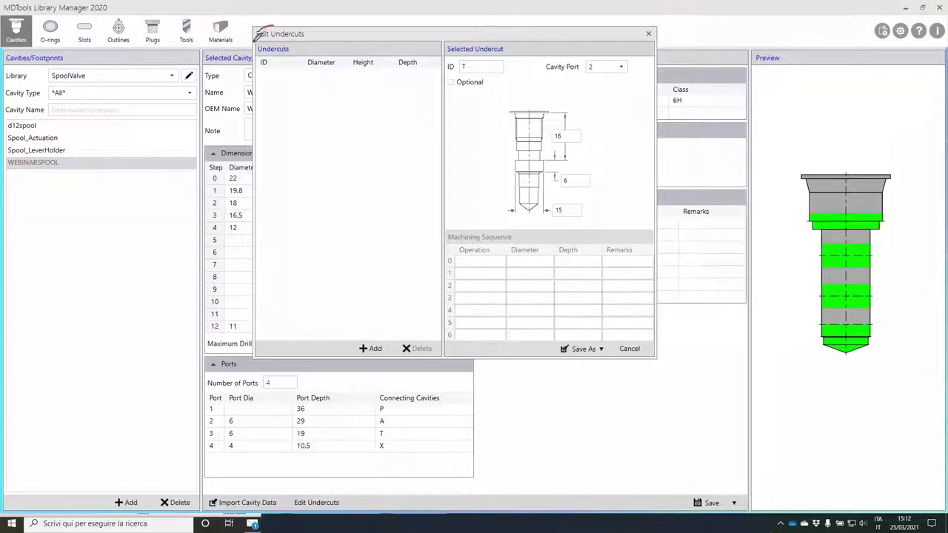
Close and reopen the undercut editor, and check the entries for undercuts P, A and T
{"action": "mouse_move", "coordinate": [274, 27]}
{"action": "left_mouse_down"}
{"action": "mouse_move", "coordinate": [305, 196]}
{"action": "mouse_move", "coordinate": [383, 58]}
{"action": "mouse_move", "coordinate": [297, 52]}
{"action": "left_mouse_up"}
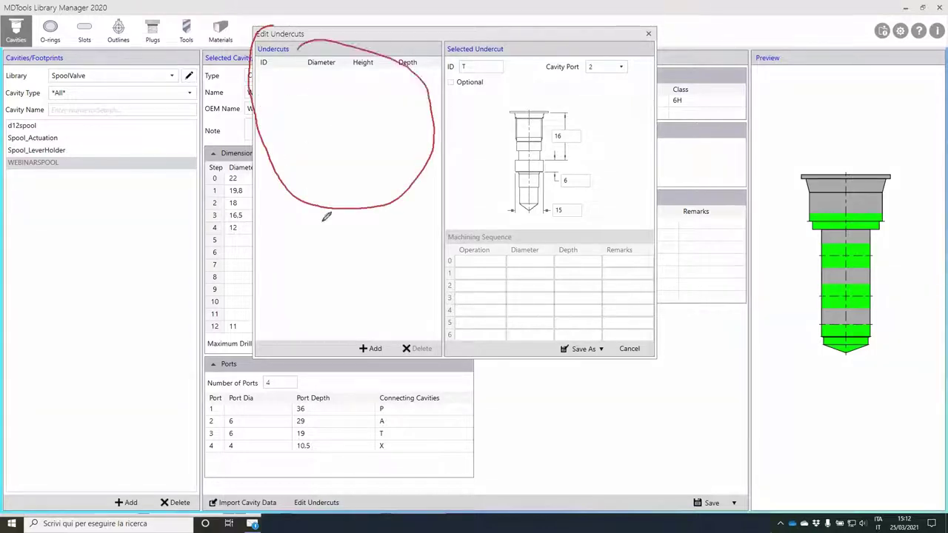
{"action": "mouse_move", "coordinate": [274, 92]}
{"action": "left_mouse_down"}
{"action": "mouse_move", "coordinate": [304, 92]}
{"action": "mouse_move", "coordinate": [338, 116]}
{"action": "left_mouse_up"}
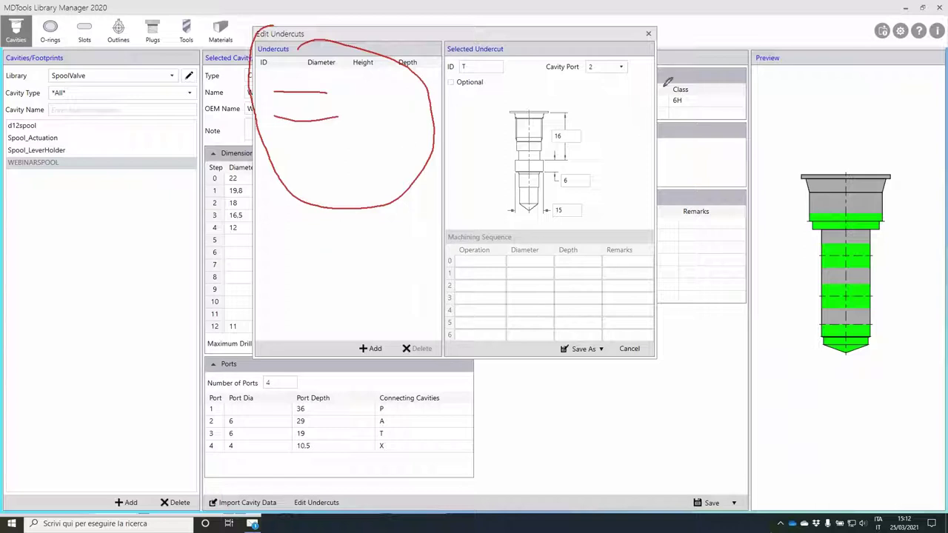
{"action": "left_click", "coordinate": [649, 34]}
{"action": "left_click", "coordinate": [326, 505]}
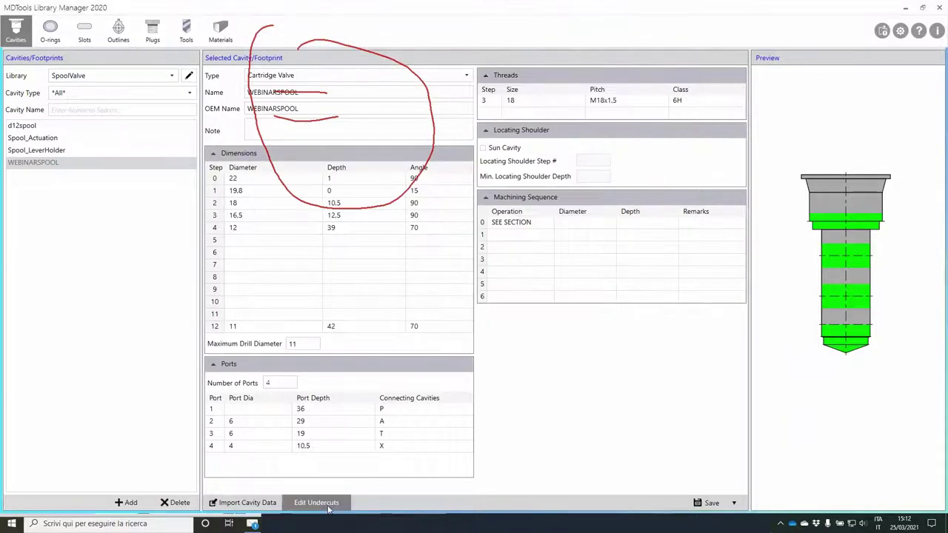
{"action": "left_click", "coordinate": [282, 151]}
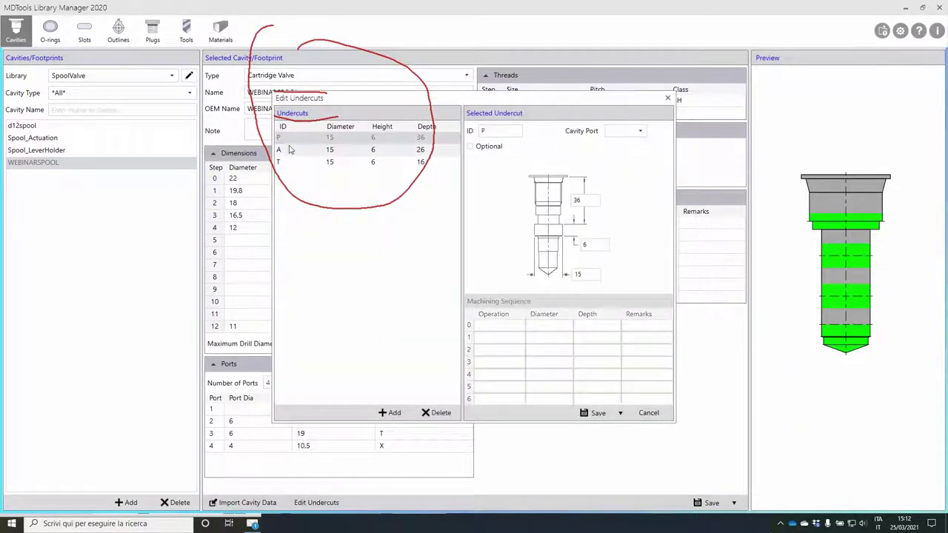
{"action": "left_click", "coordinate": [298, 163]}
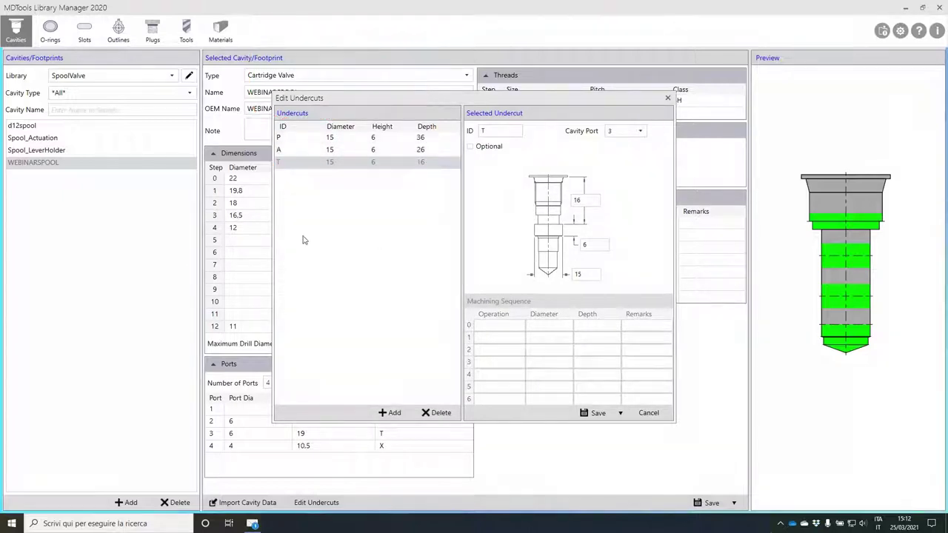
{"action": "left_click", "coordinate": [339, 137]}
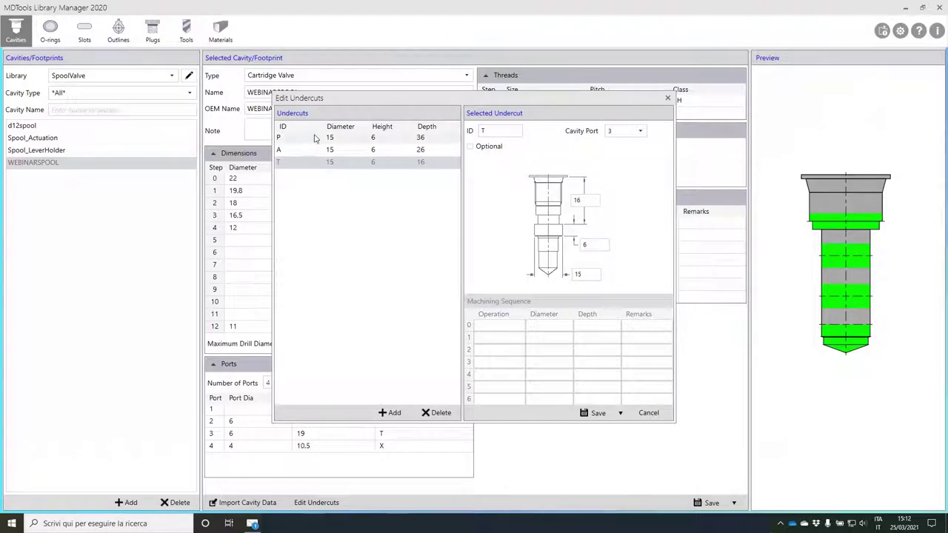
{"action": "left_click", "coordinate": [344, 162]}
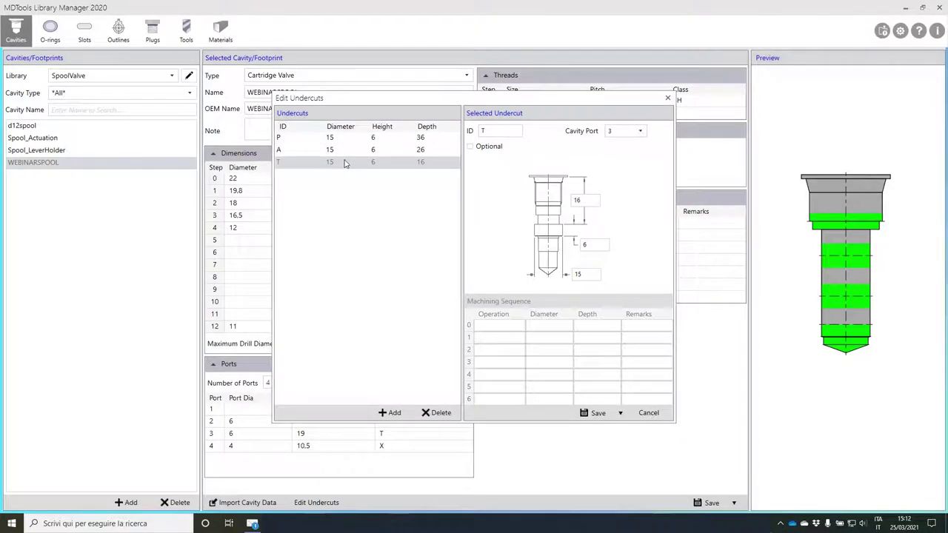
Close the Library Manager and the open valve block documents, and start a new part in Inventor
{"action": "left_click", "coordinate": [651, 412]}
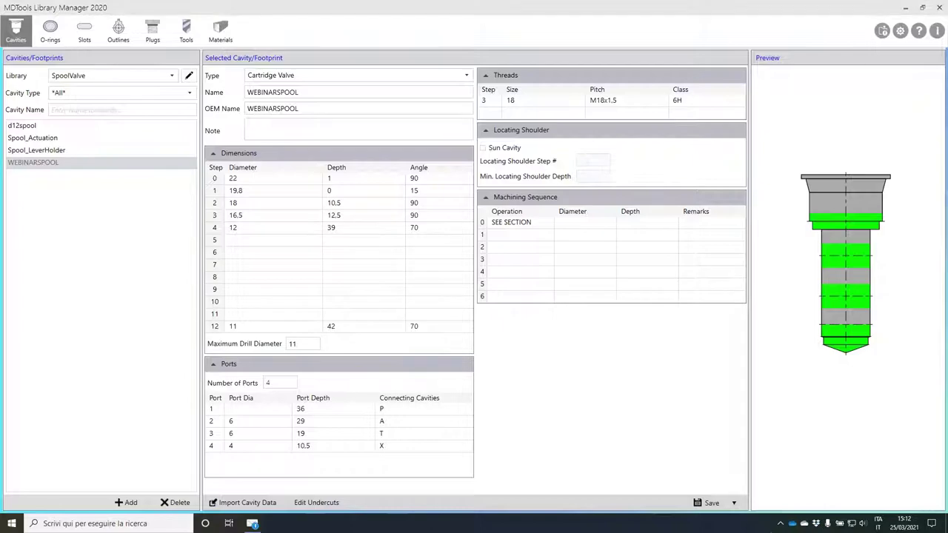
{"action": "left_click", "coordinate": [939, 8]}
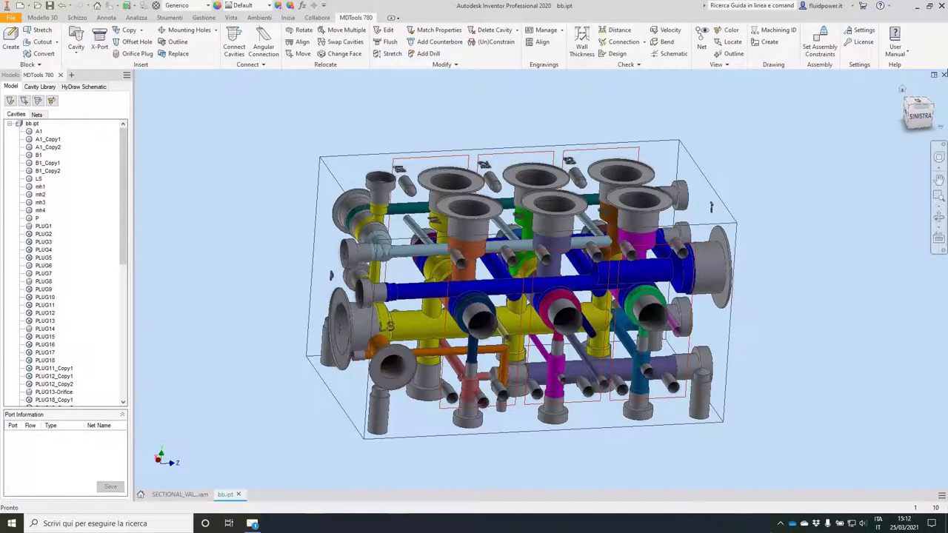
{"action": "left_click", "coordinate": [439, 284]}
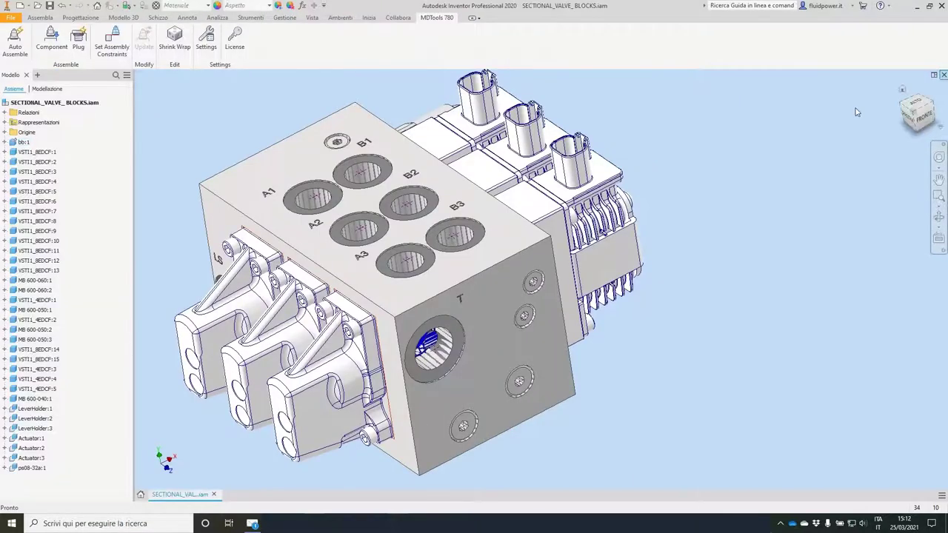
{"action": "left_click", "coordinate": [443, 282]}
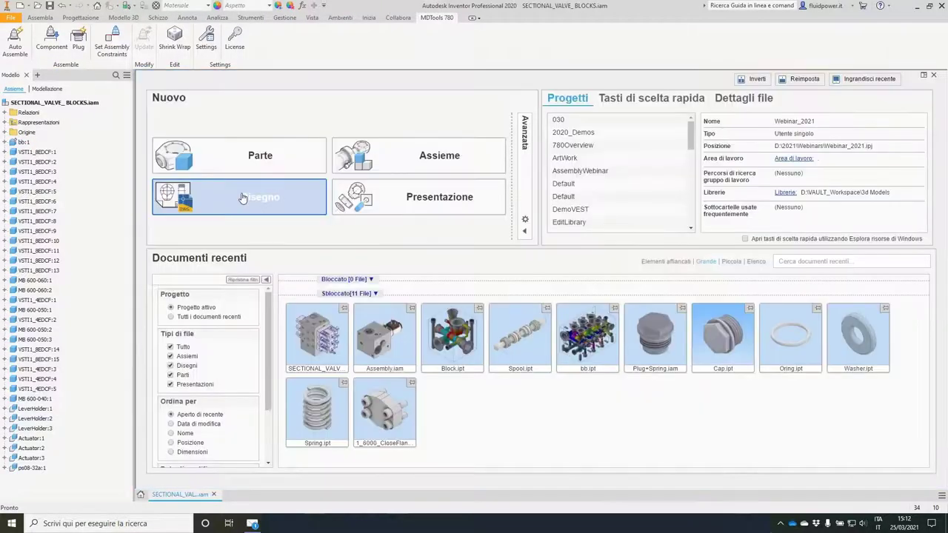
{"action": "left_click", "coordinate": [244, 157]}
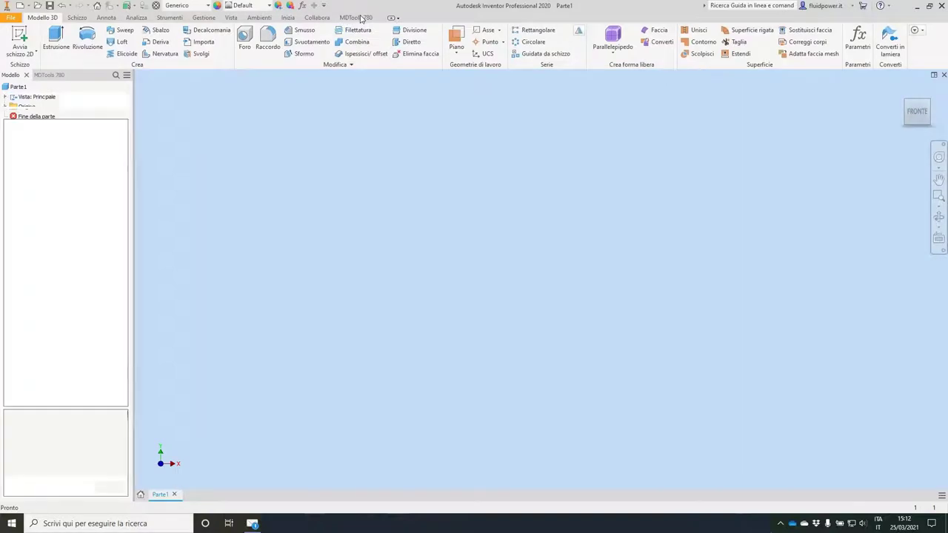
Create an MDTools aluminum block measuring 80 x 80 x 80 mm with the bottom as mounting face
{"action": "left_click", "coordinate": [361, 18]}
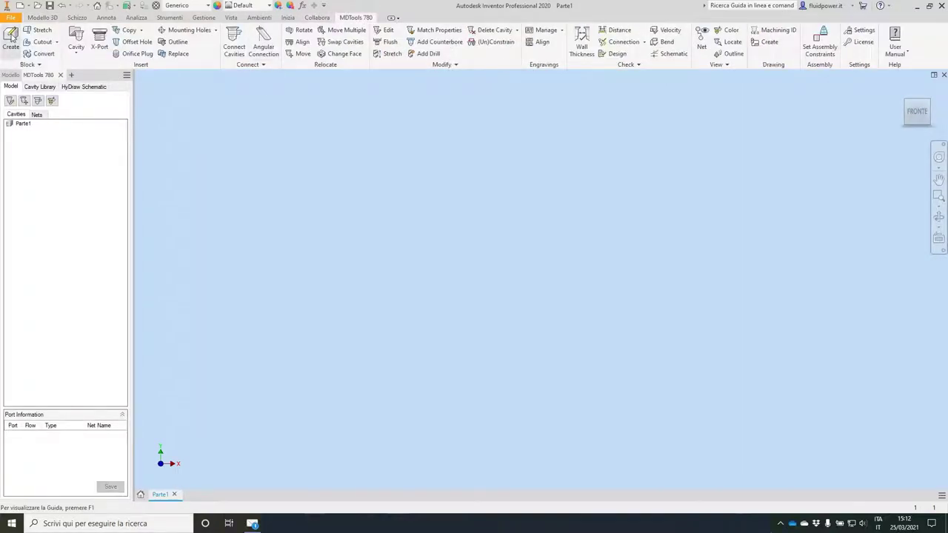
{"action": "left_click", "coordinate": [11, 37]}
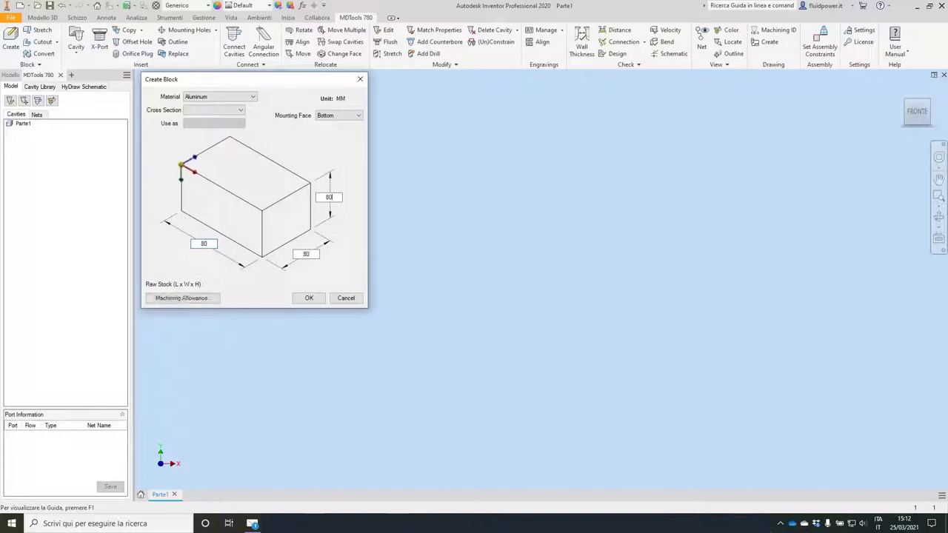
{"action": "left_click", "coordinate": [308, 298]}
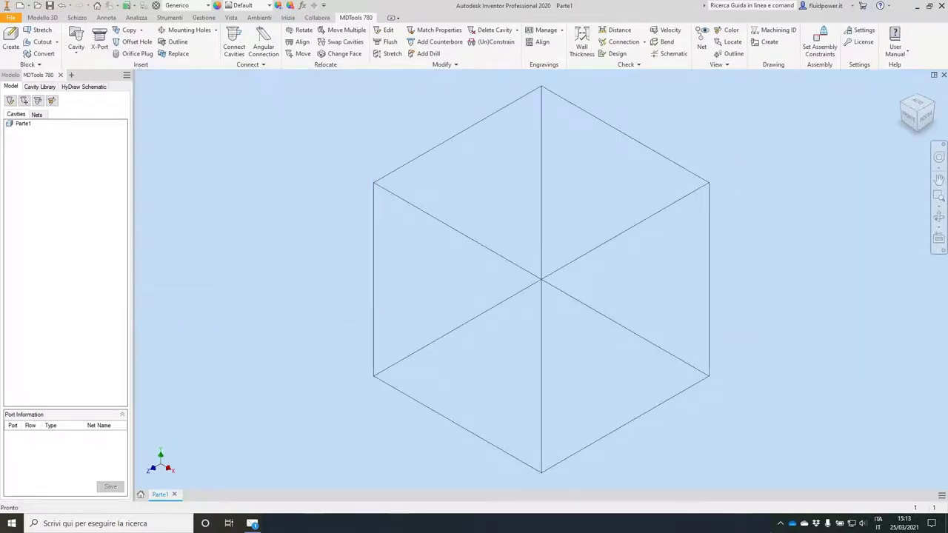
Choose the WEBINARSPOOL cavity from the SpoolValve library for insertion
{"action": "left_click", "coordinate": [39, 87]}
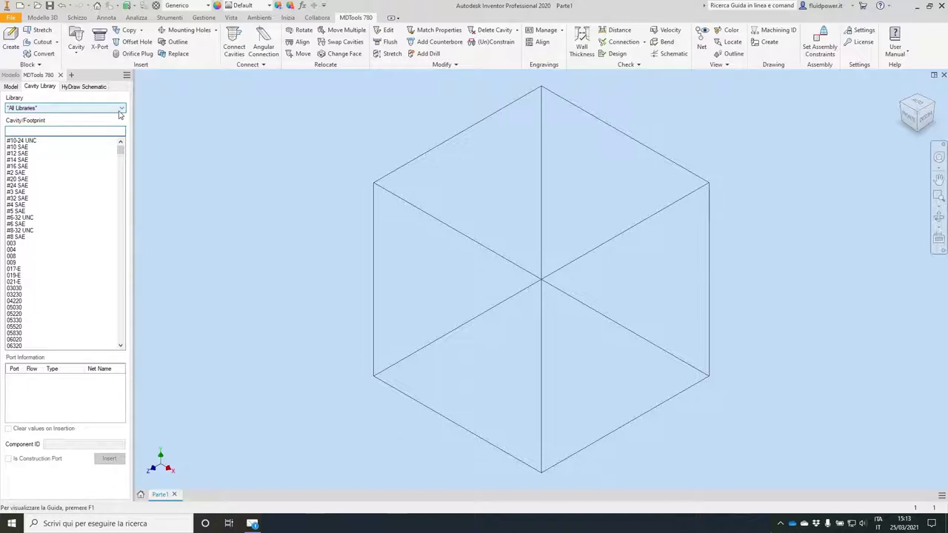
{"action": "left_click", "coordinate": [120, 111]}
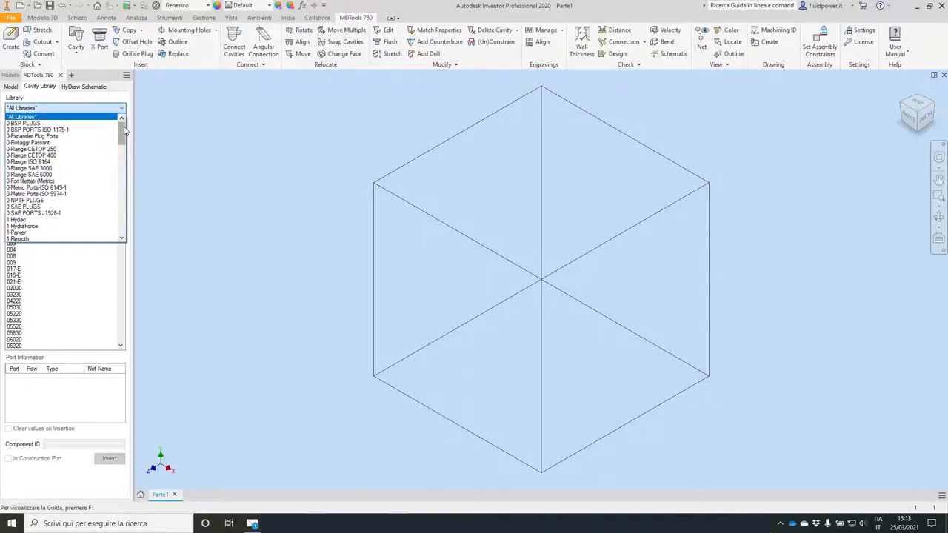
{"action": "left_click_drag", "start_coordinate": [123, 126], "coordinate": [129, 206]}
{"action": "left_click", "coordinate": [44, 234]}
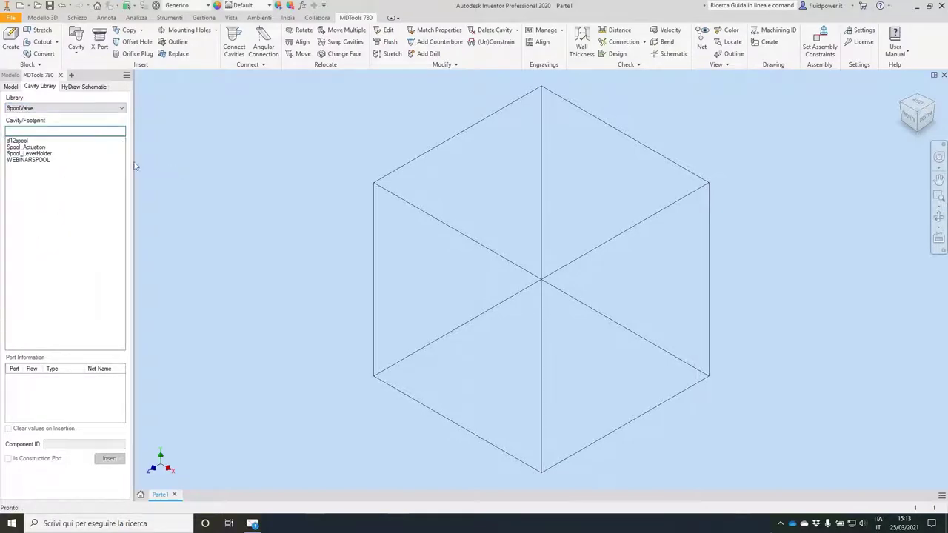
{"action": "left_click", "coordinate": [19, 160]}
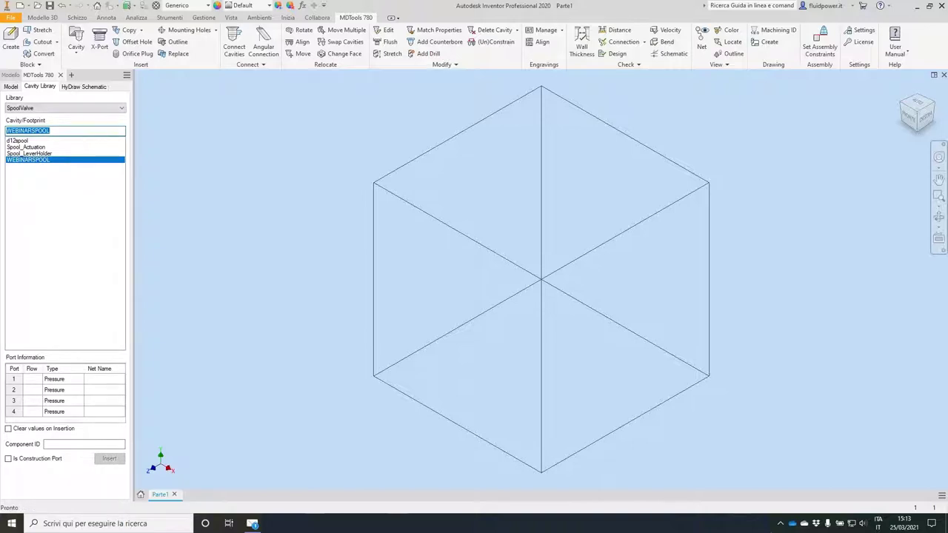
{"action": "left_click", "coordinate": [83, 444]}
{"action": "mouse_move", "coordinate": [22, 339]}
{"action": "left_mouse_down"}
{"action": "mouse_move", "coordinate": [7, 414]}
{"action": "mouse_move", "coordinate": [97, 328]}
{"action": "mouse_move", "coordinate": [5, 335]}
{"action": "left_mouse_up"}
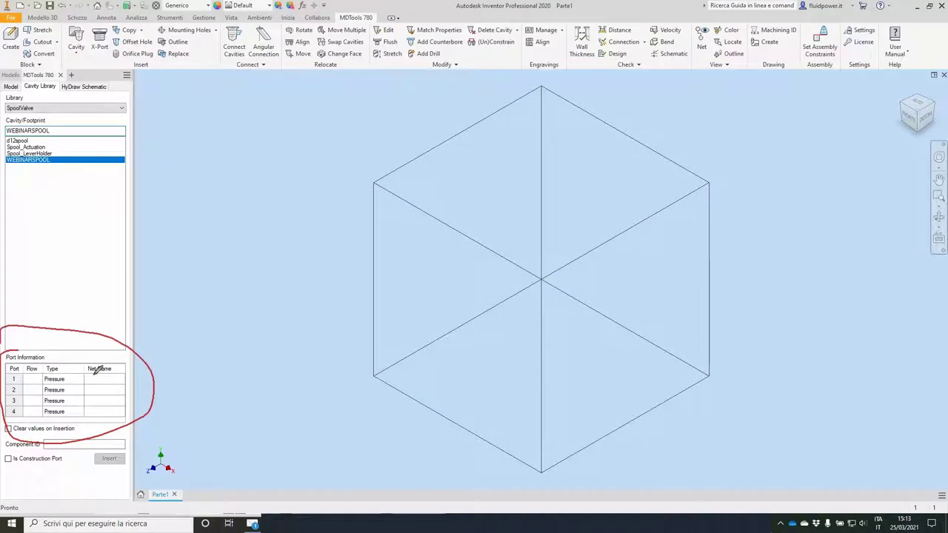
Assign net names P, A, T and X to cavity ports 1 to 4, with port 3 set to type Tank
{"action": "left_click", "coordinate": [101, 378]}
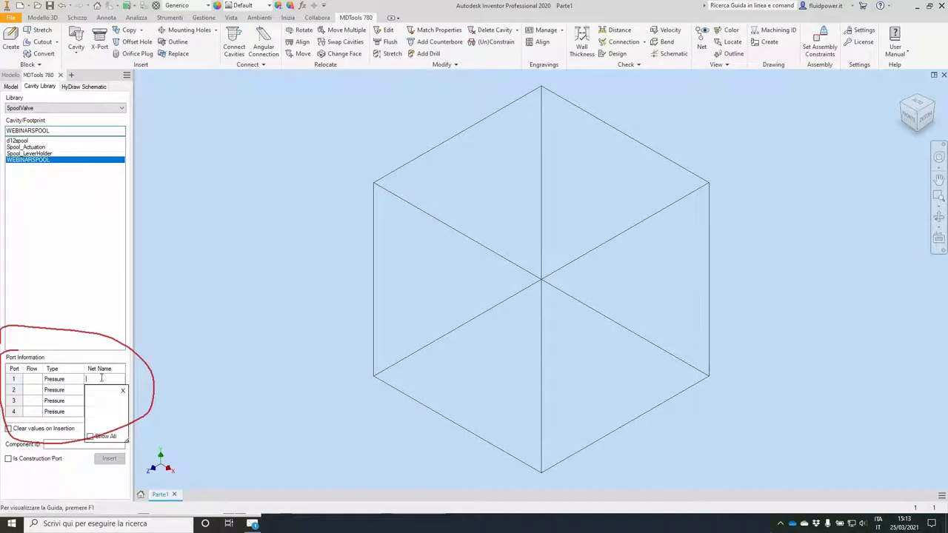
{"action": "key", "text": "Escape"}
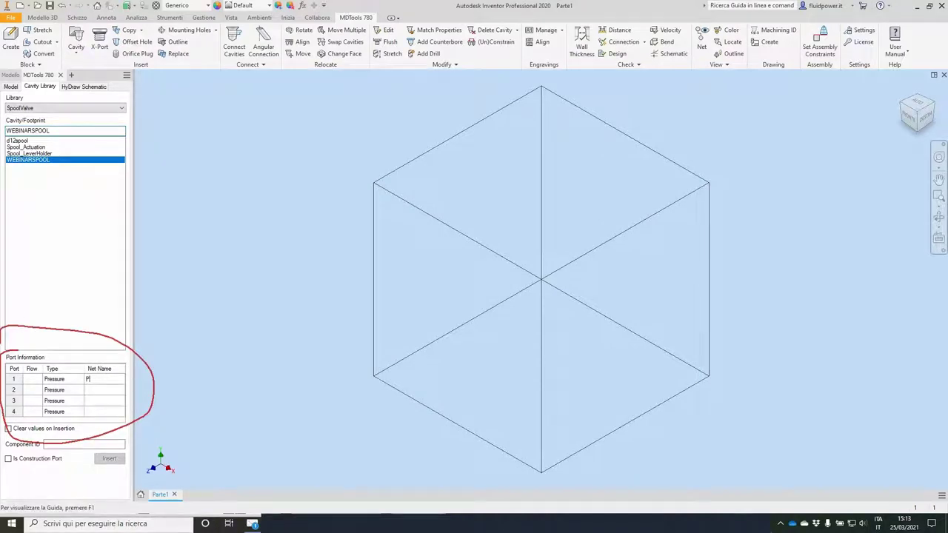
{"action": "left_click", "coordinate": [98, 390]}
{"action": "type", "text": "A"}
{"action": "left_click", "coordinate": [96, 402]}
{"action": "type", "text": "T"}
{"action": "left_click", "coordinate": [79, 400]}
{"action": "left_click", "coordinate": [58, 419]}
{"action": "left_click", "coordinate": [100, 411]}
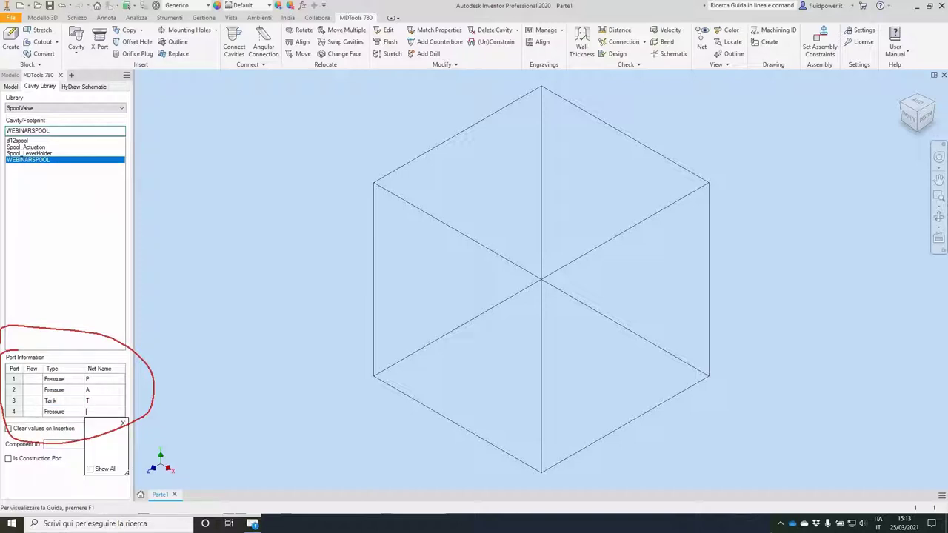
{"action": "type", "text": "X"}
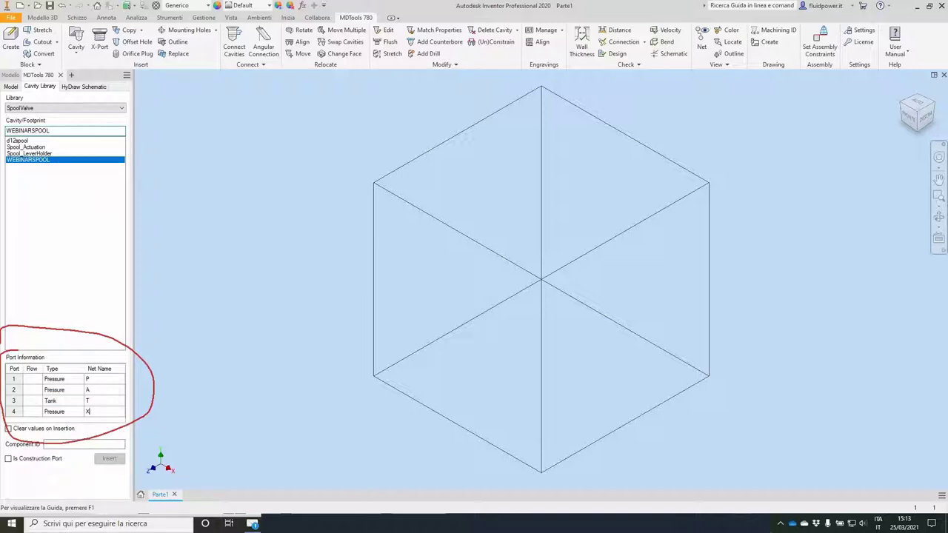
Insert the spool cavity with component ID LEFTSIDE on the block's left face at X 40, Y 40
{"action": "left_click", "coordinate": [71, 444]}
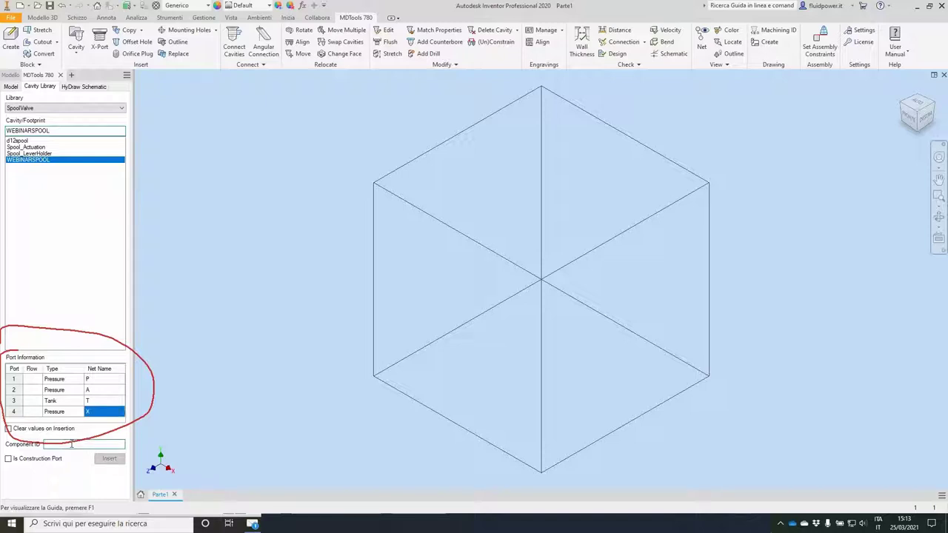
{"action": "type", "text": "LEFTSIDE"}
{"action": "left_click", "coordinate": [109, 459]}
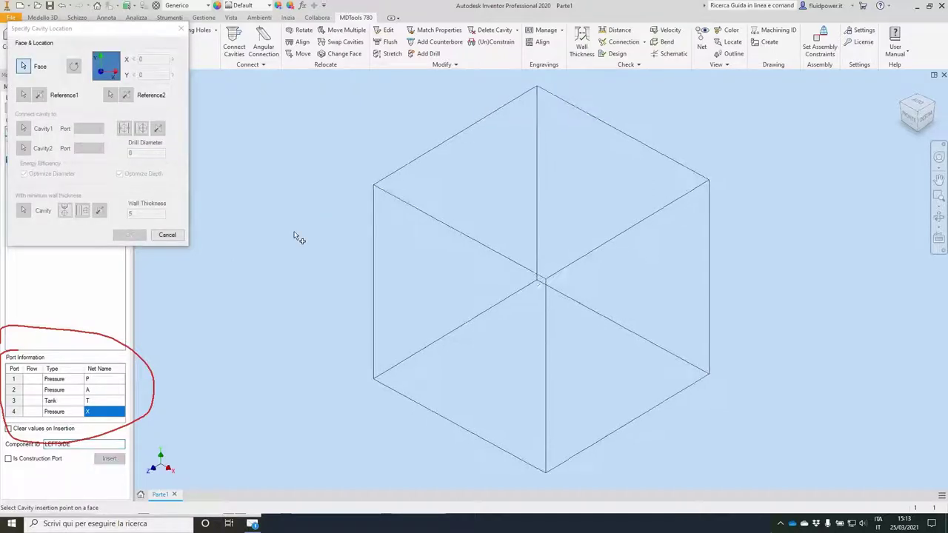
{"action": "left_click", "coordinate": [436, 298]}
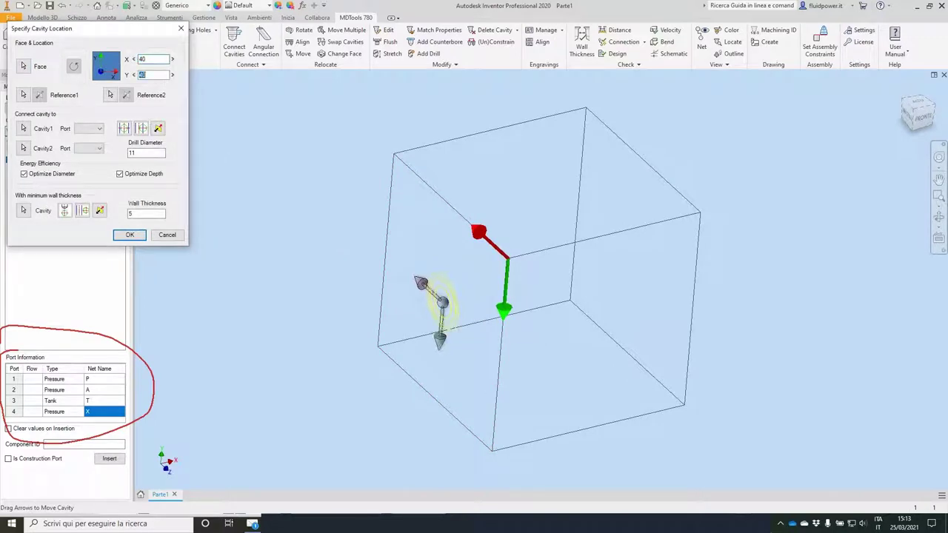
{"action": "left_click", "coordinate": [130, 235]}
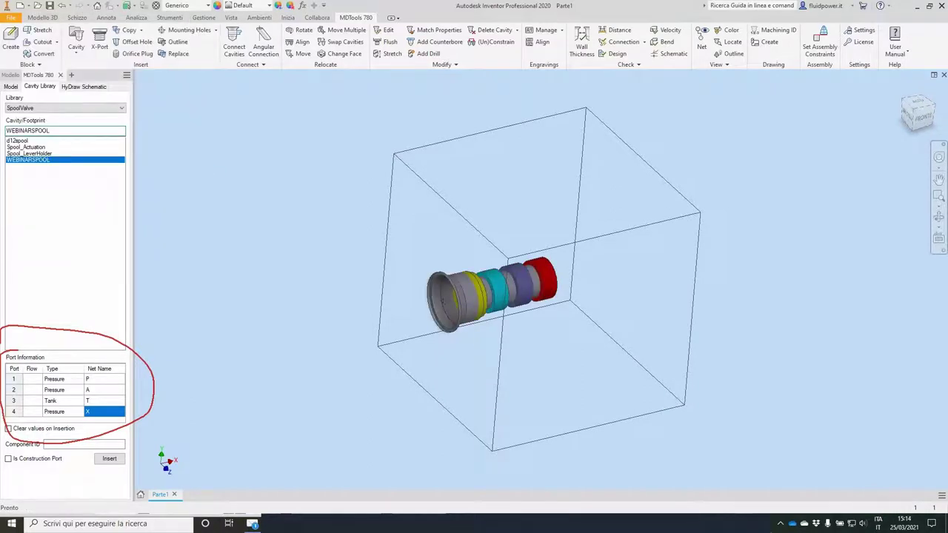
Change the net names for the second spool cavity to B on port 2 and Y on port 4
{"action": "middle_click_drag", "start_coordinate": [510, 311], "coordinate": [403, 277], "text": "shift"}
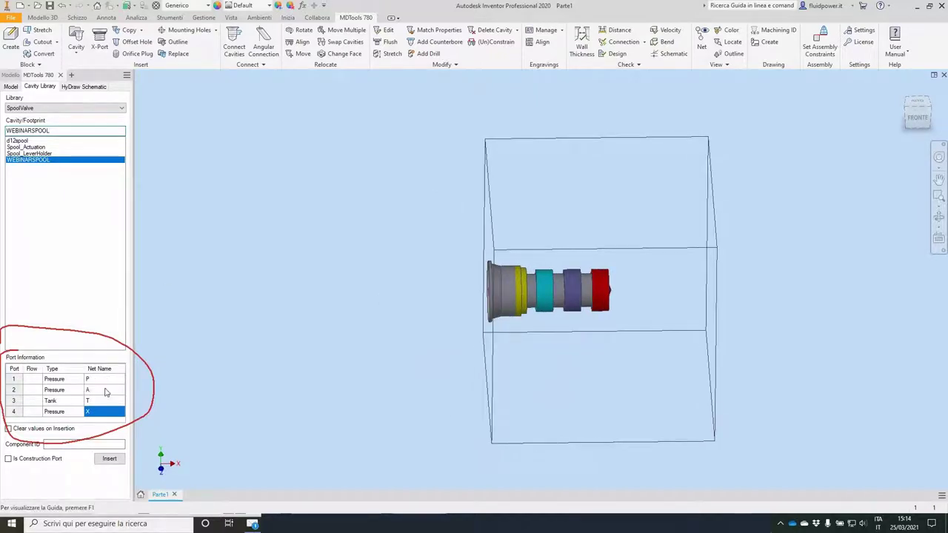
{"action": "left_click", "coordinate": [89, 388]}
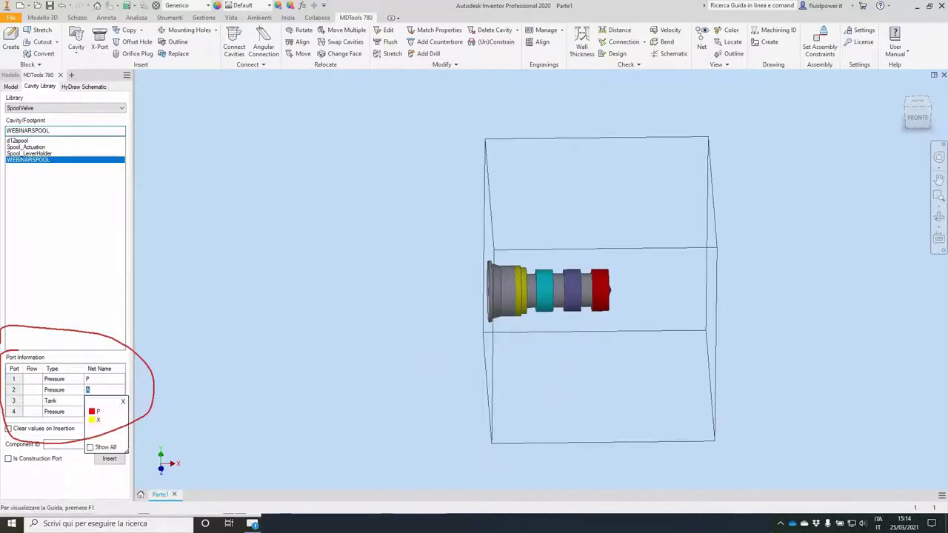
{"action": "type", "text": "B"}
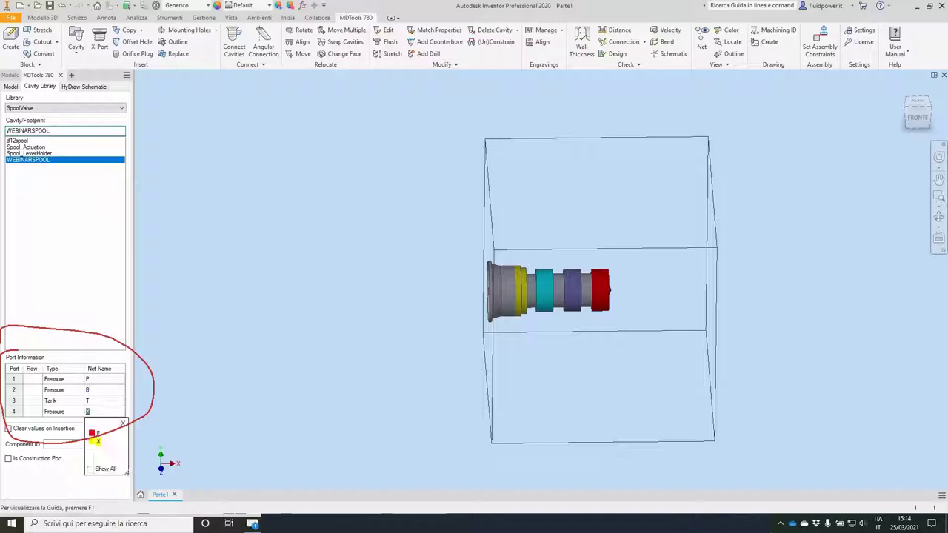
{"action": "type", "text": "Y"}
Start inserting a second WEBINARSPOOL cavity with component ID RIGHTPART on the block's right face
{"action": "left_click", "coordinate": [67, 447]}
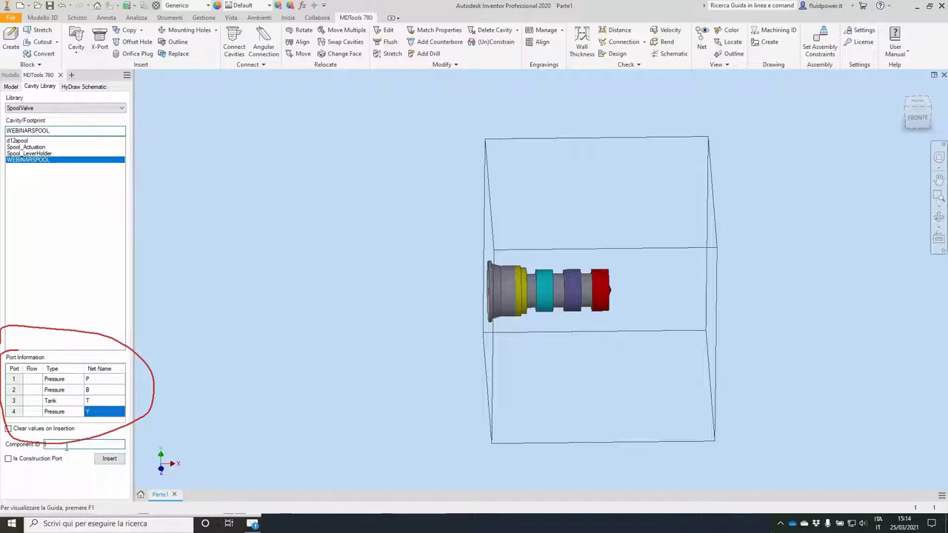
{"action": "type", "text": "RIGHTPART"}
{"action": "left_click", "coordinate": [109, 458]}
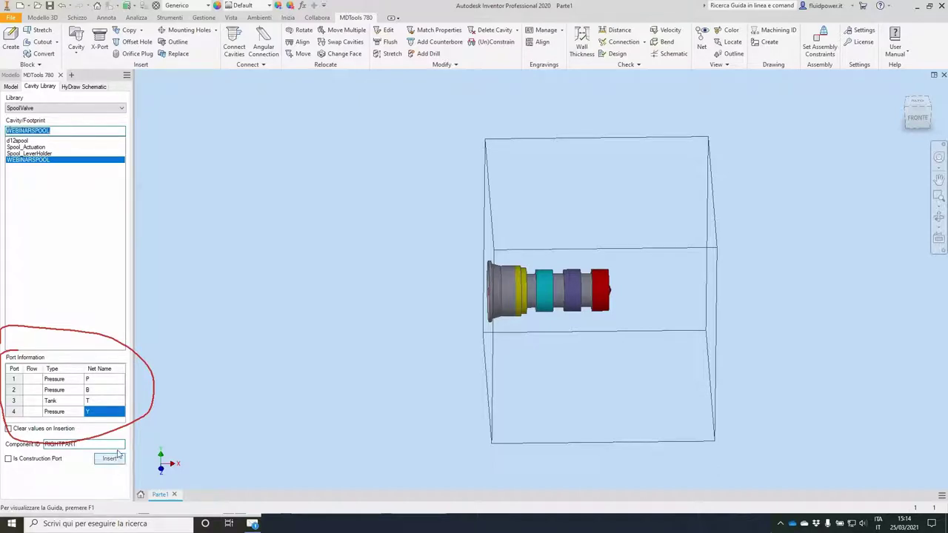
{"action": "left_click", "coordinate": [648, 292]}
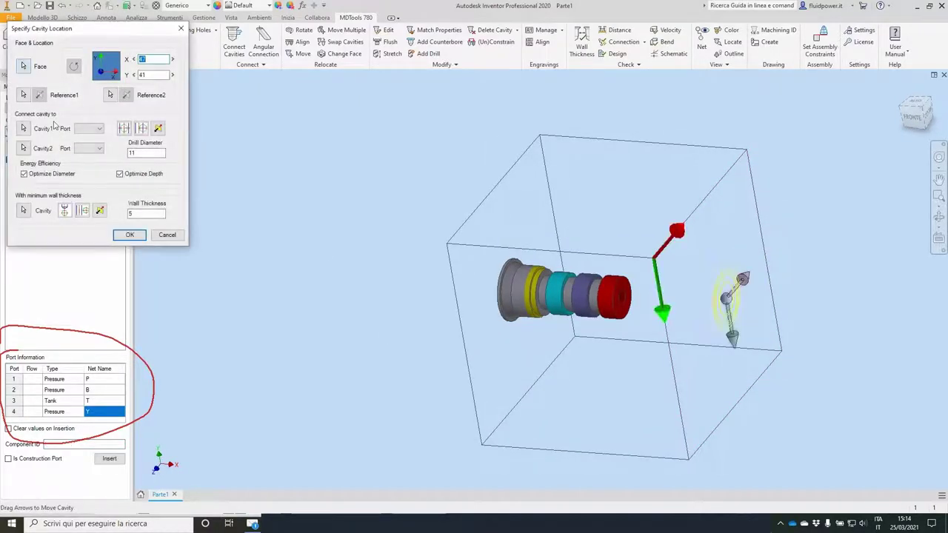
Reference the second cavity to the first spool cavity and place it with X and Y offsets of 0
{"action": "left_click", "coordinate": [24, 97]}
{"action": "left_click", "coordinate": [618, 307]}
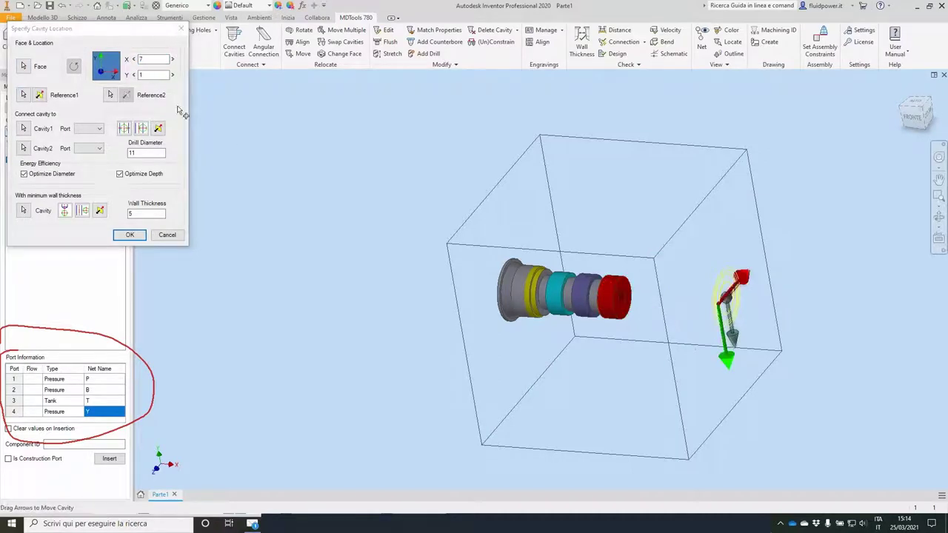
{"action": "left_click_drag", "start_coordinate": [150, 59], "coordinate": [133, 59]}
{"action": "type", "text": "0"}
{"action": "key", "text": "Tab"}
{"action": "type", "text": "0"}
{"action": "key", "text": "Tab"}
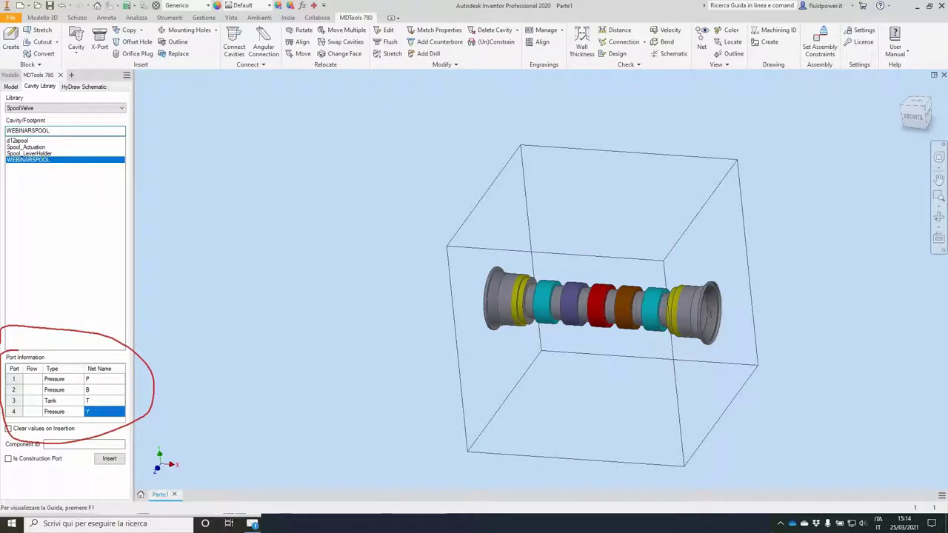
Switch to the spool cavity drawing in HyDraw CAD and examine the pilot valve's port connections in the circuit
{"action": "mouse_move", "coordinate": [397, 523]}
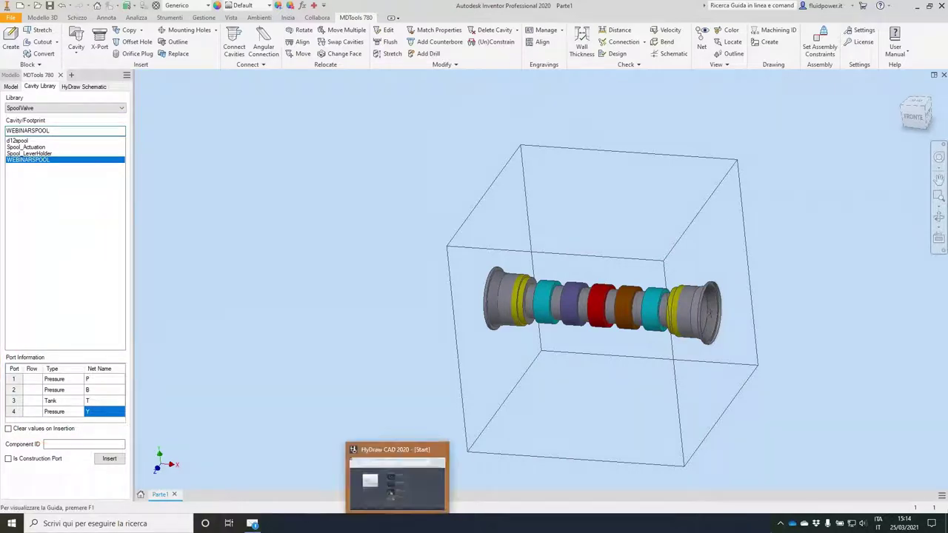
{"action": "mouse_move", "coordinate": [523, 478]}
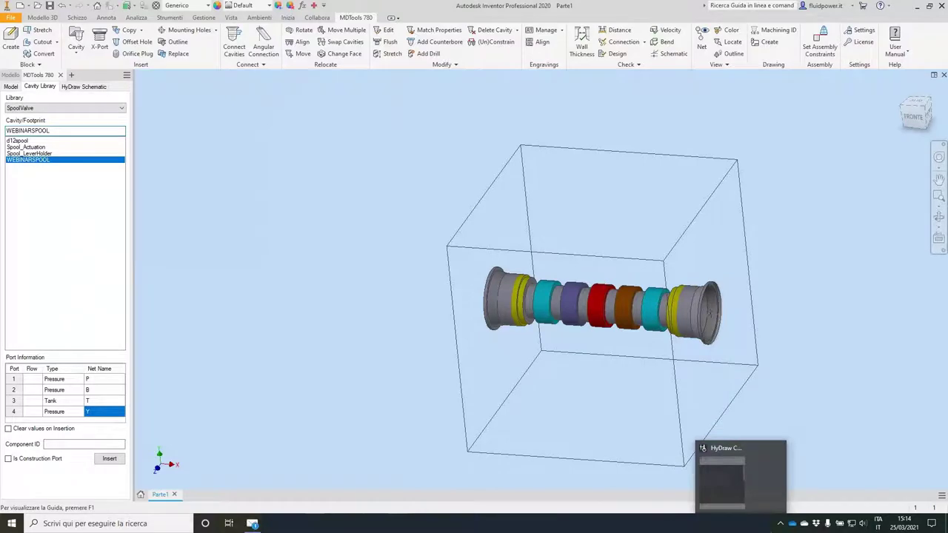
{"action": "left_click", "coordinate": [740, 481]}
{"action": "scroll", "coordinate": [194, 444], "scroll_direction": "down", "scroll_amount": 4}
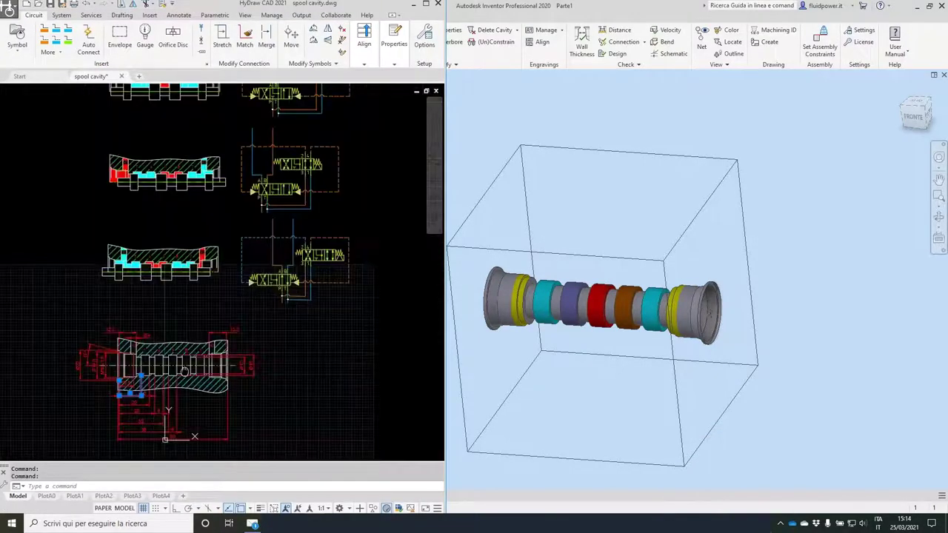
{"action": "scroll", "coordinate": [344, 243], "scroll_direction": "up", "scroll_amount": 4}
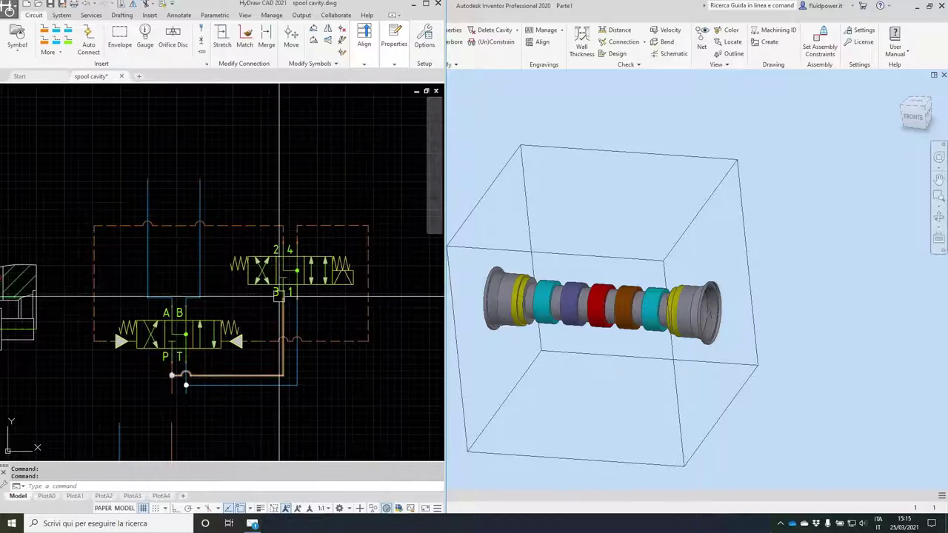
{"action": "left_click", "coordinate": [277, 292]}
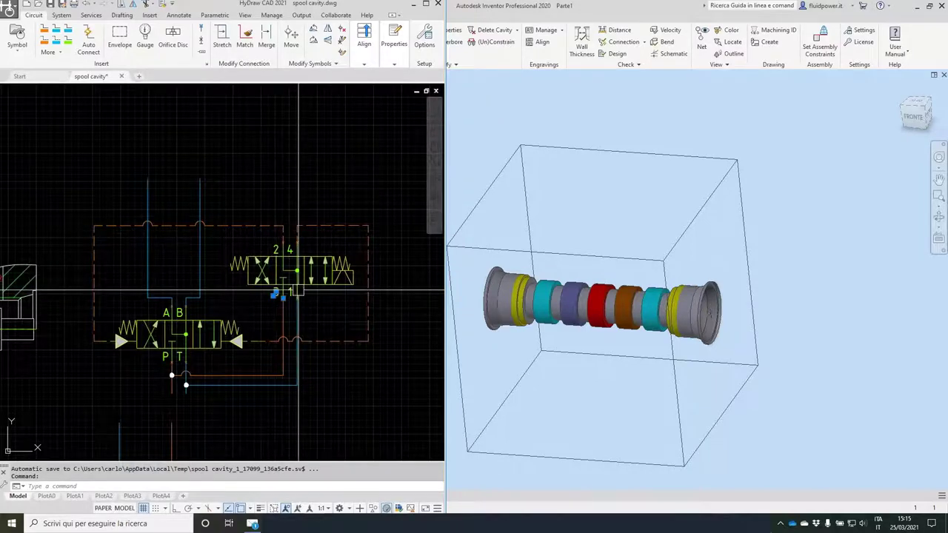
{"action": "key", "text": "Escape"}
{"action": "scroll", "coordinate": [297, 289], "scroll_direction": "up", "scroll_amount": 2}
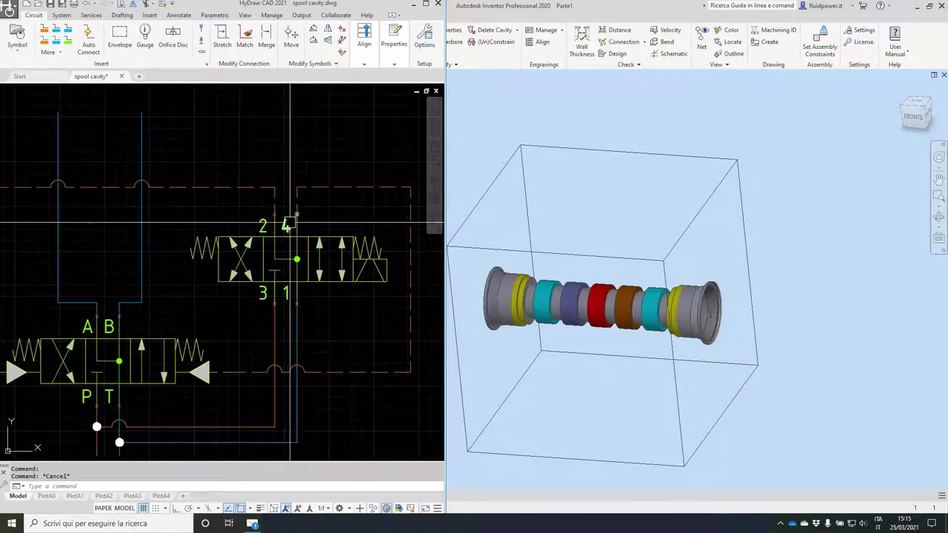
Return to the Inventor block and choose the FC08-4 cavity from the 1-Hydac library for the pilot valve
{"action": "left_click", "coordinate": [501, 112]}
{"action": "left_click", "coordinate": [68, 109]}
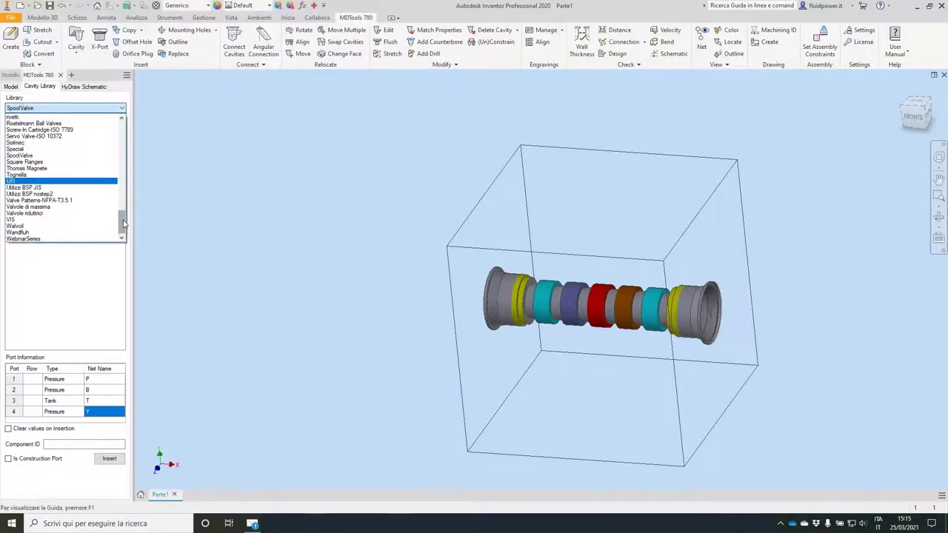
{"action": "scroll", "coordinate": [117, 171], "scroll_direction": "up", "scroll_amount": 5}
{"action": "scroll", "coordinate": [117, 171], "scroll_direction": "up", "scroll_amount": 5}
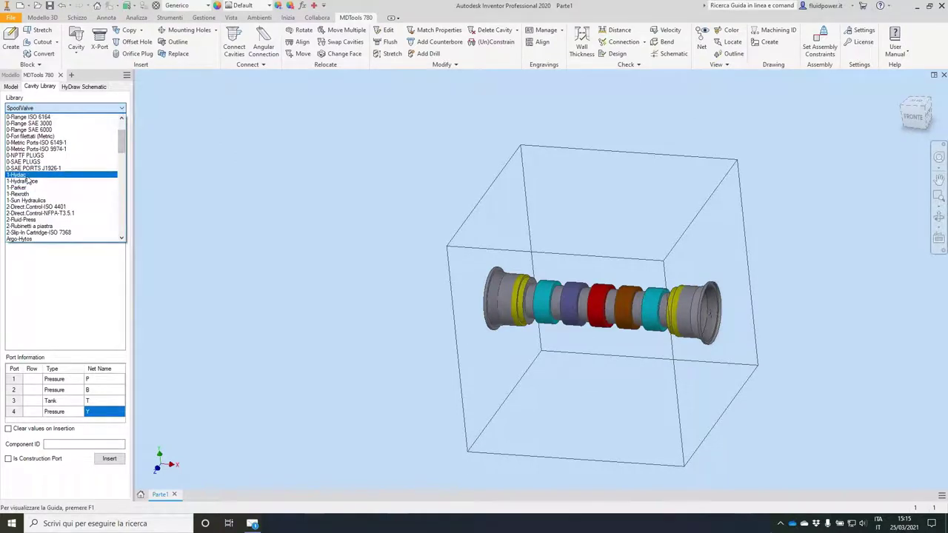
{"action": "left_click", "coordinate": [37, 173]}
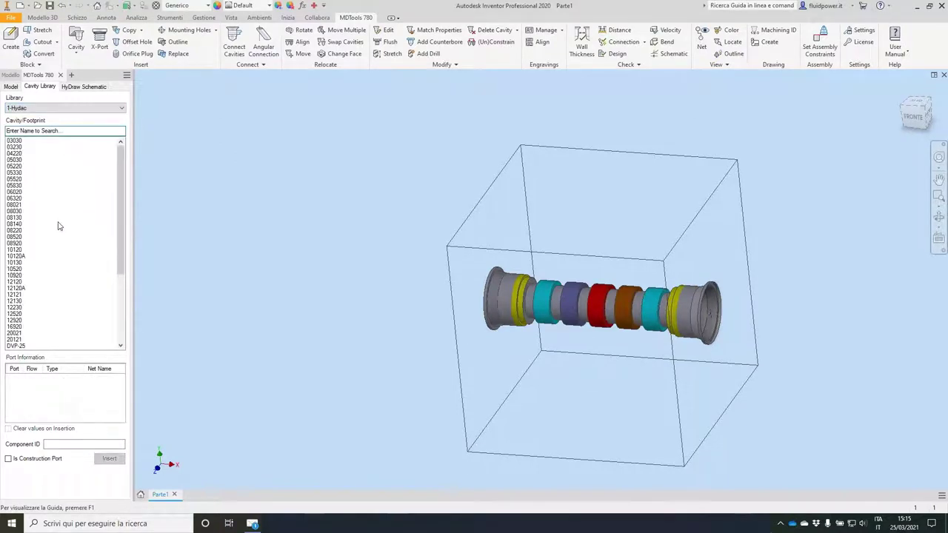
{"action": "left_click", "coordinate": [48, 133]}
{"action": "type", "text": "FC08-4"}
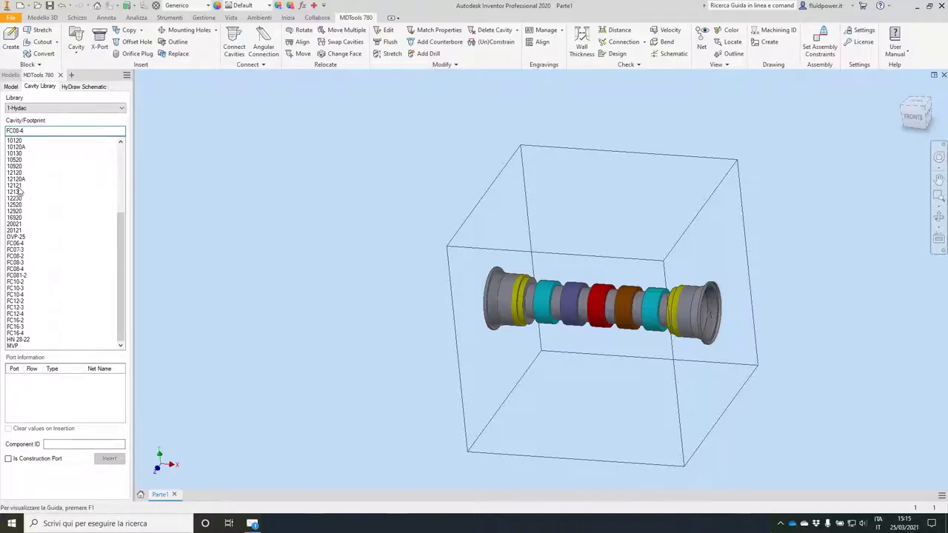
{"action": "left_click", "coordinate": [26, 269]}
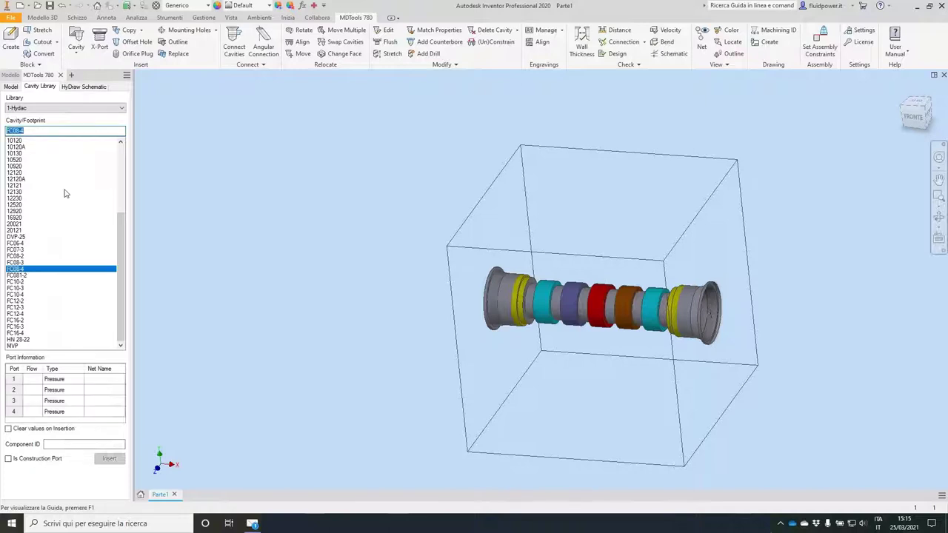
Set the FC08-4 cavity's port 1 to type Tank with net T, and assign nets X, P and Y to ports 2, 3 and 4
{"action": "left_click", "coordinate": [103, 379]}
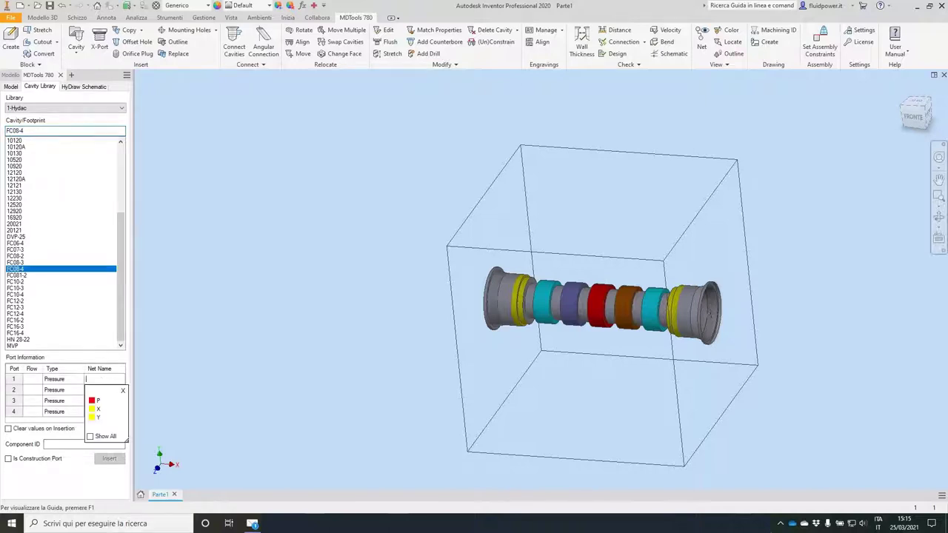
{"action": "type", "text": "t"}
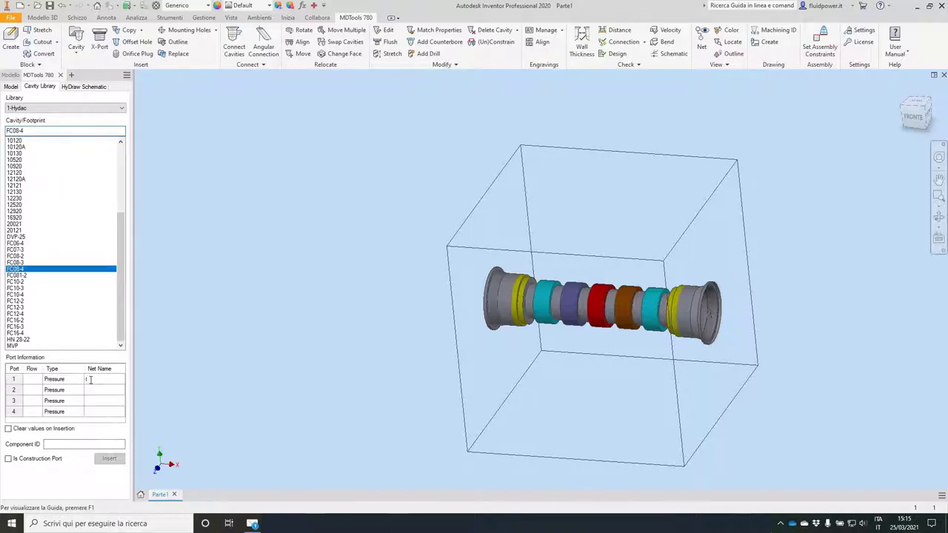
{"action": "left_click", "coordinate": [77, 381]}
{"action": "left_click", "coordinate": [77, 380]}
{"action": "left_click", "coordinate": [110, 388]}
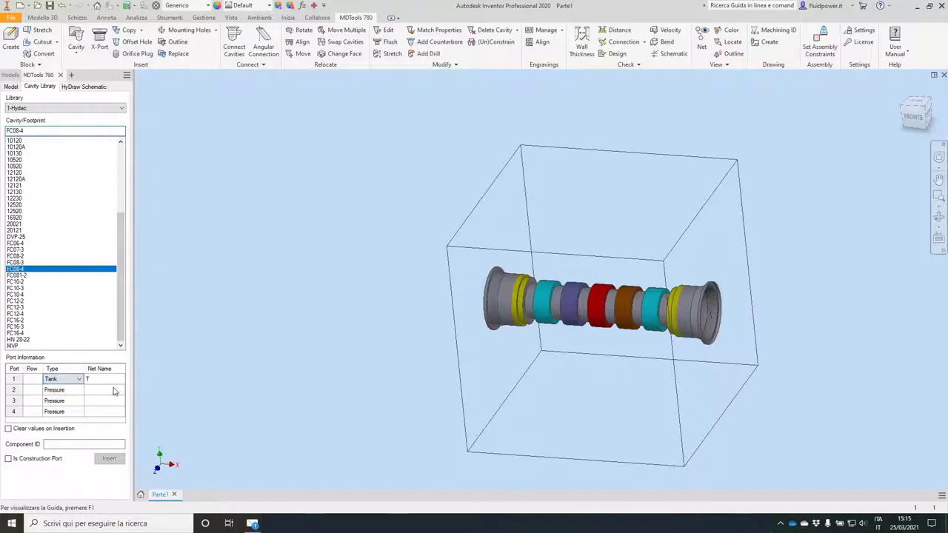
{"action": "left_click", "coordinate": [101, 399]}
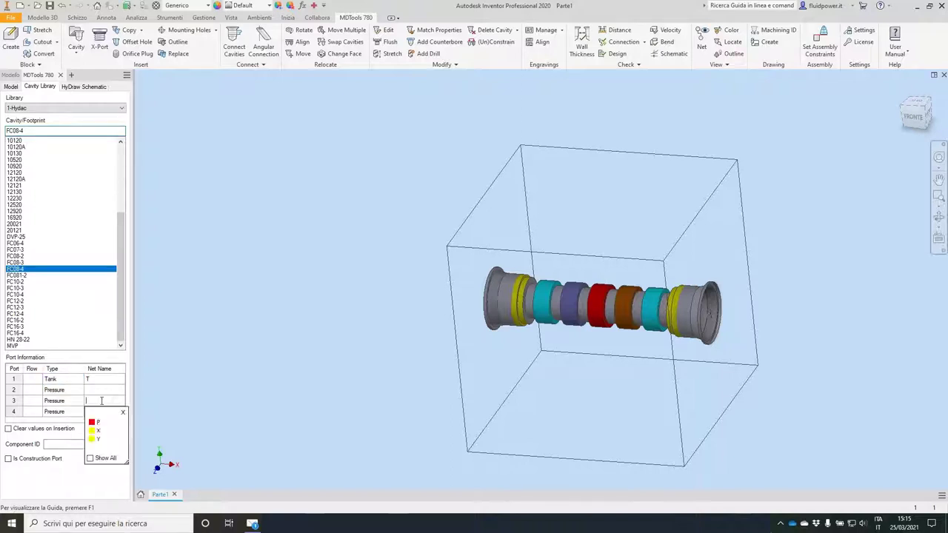
{"action": "type", "text": "P"}
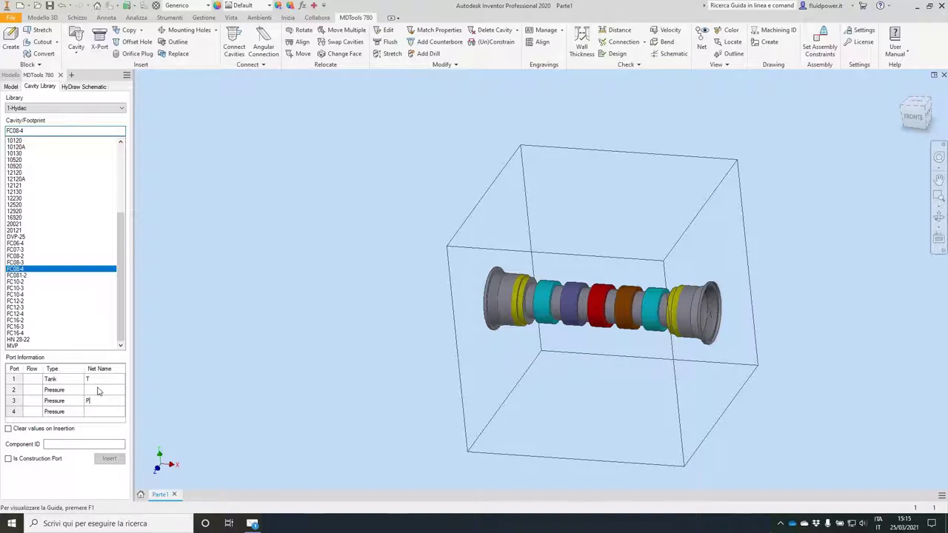
{"action": "left_click", "coordinate": [99, 390]}
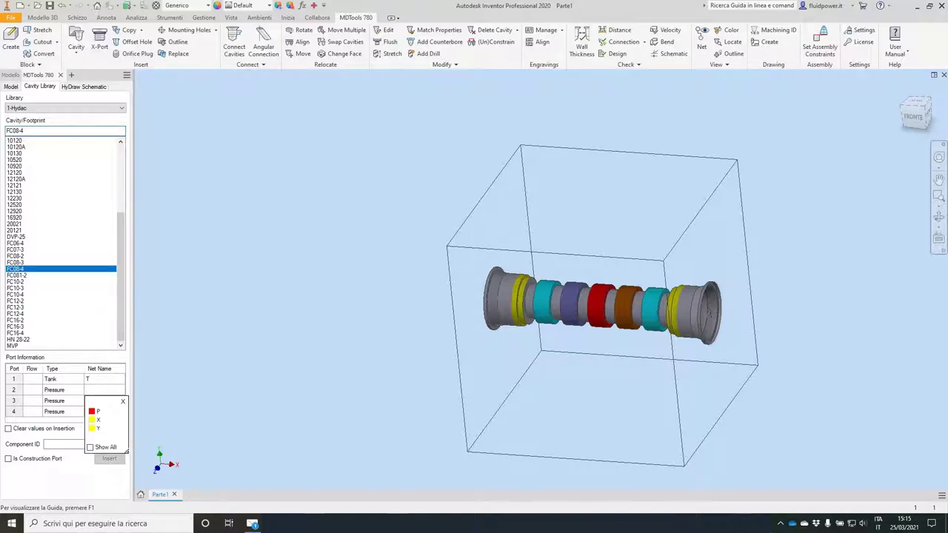
{"action": "type", "text": "X"}
{"action": "left_click", "coordinate": [98, 412]}
{"action": "type", "text": "Y"}
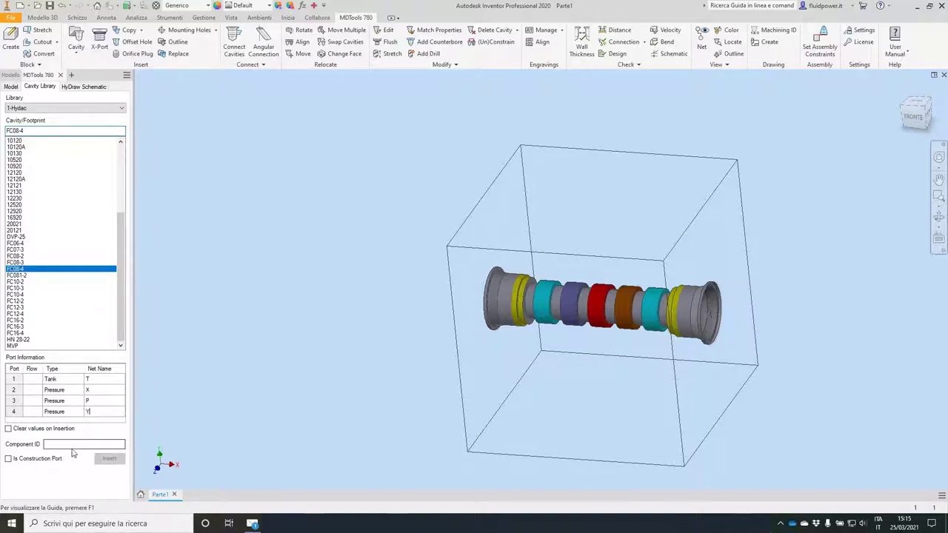
Insert the FC08-4 cavity with component ID SV on the block's top face, above the left end of the spool cavities
{"action": "left_click", "coordinate": [67, 444]}
{"action": "type", "text": "SV"}
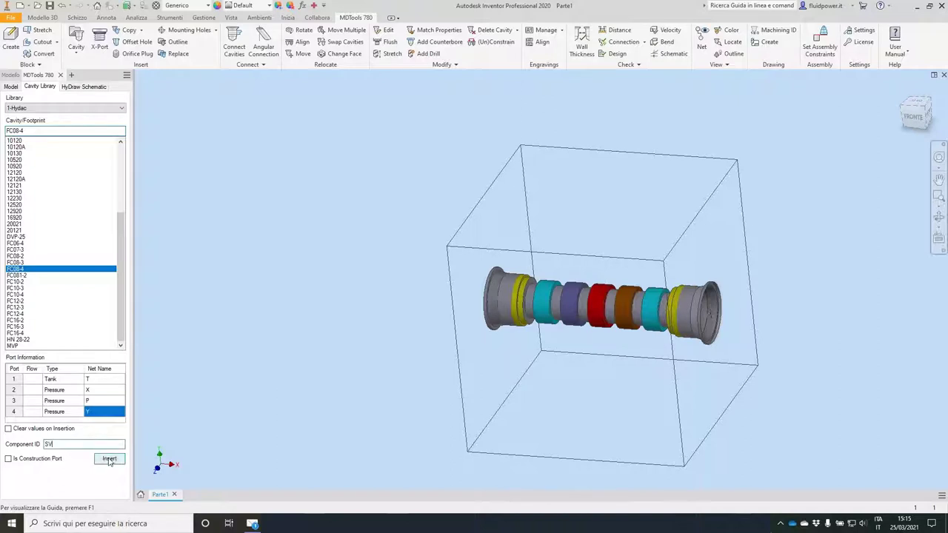
{"action": "left_click", "coordinate": [119, 459]}
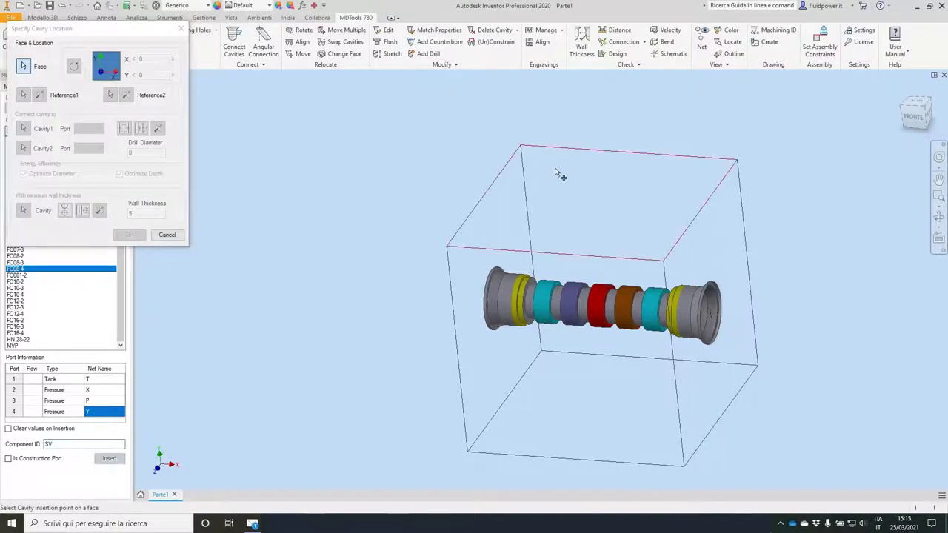
{"action": "left_click", "coordinate": [530, 178]}
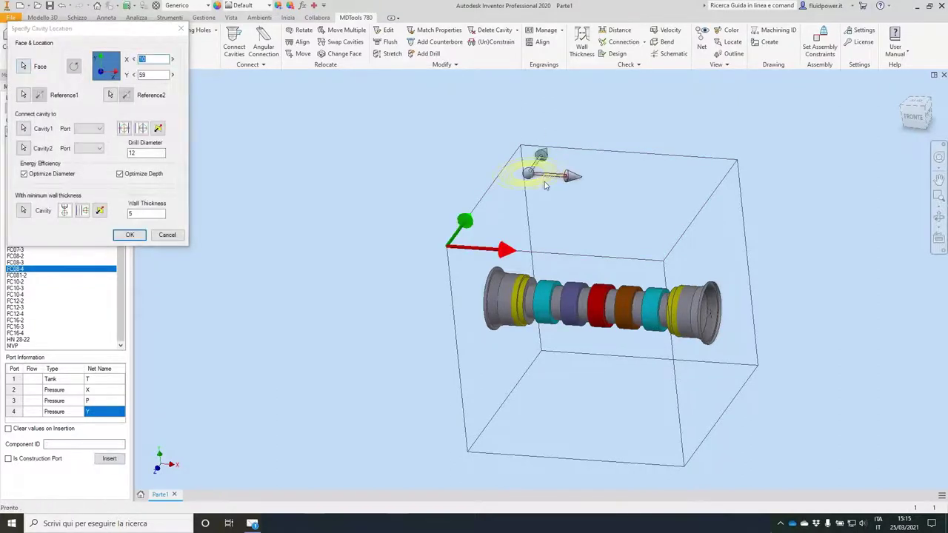
{"action": "left_click", "coordinate": [129, 235]}
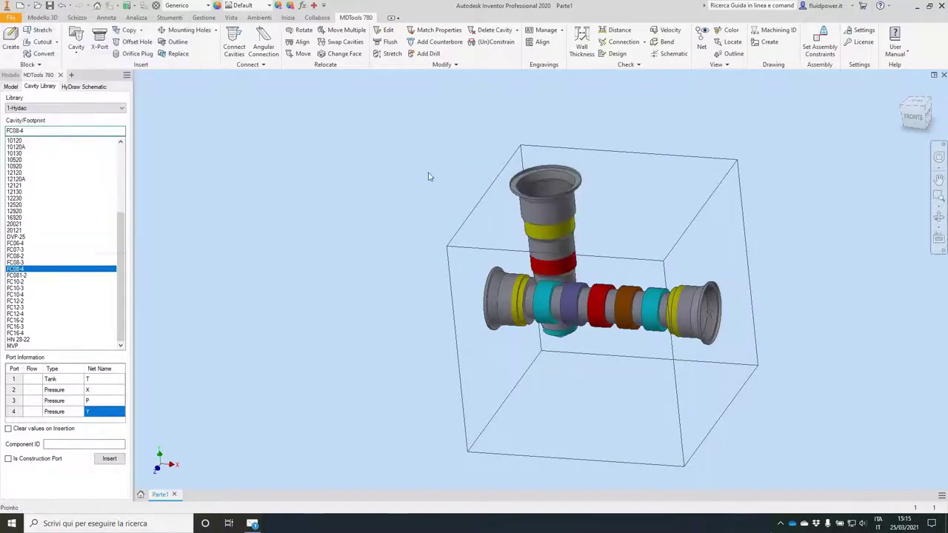
Change the color of net Y to orange in the model's list of nets
{"action": "middle_click_drag", "start_coordinate": [437, 175], "coordinate": [724, 290], "text": "shift"}
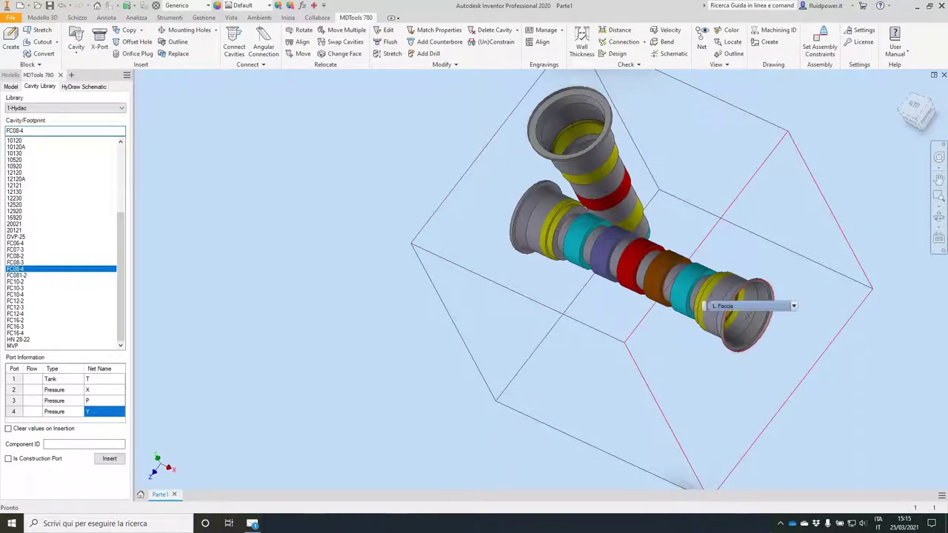
{"action": "left_click", "coordinate": [11, 86]}
{"action": "left_click", "coordinate": [37, 115]}
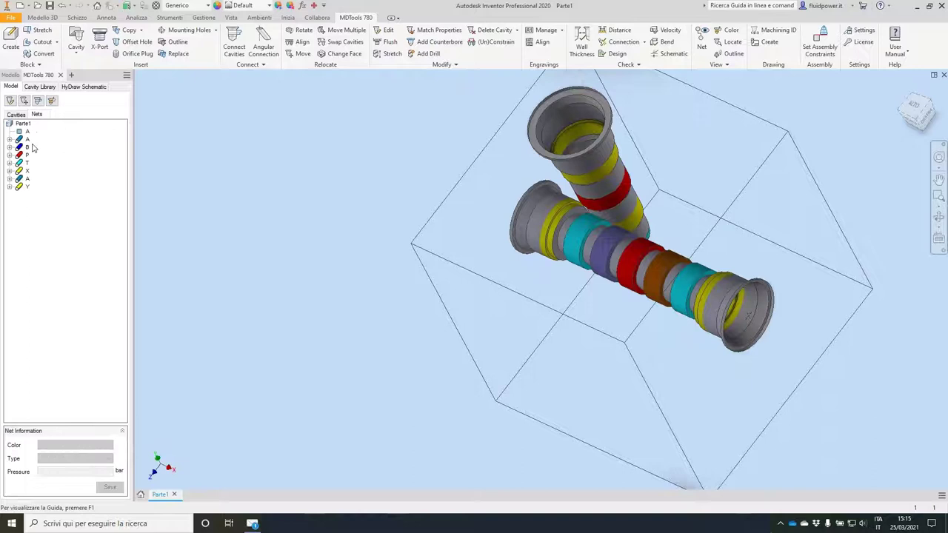
{"action": "right_click", "coordinate": [27, 188]}
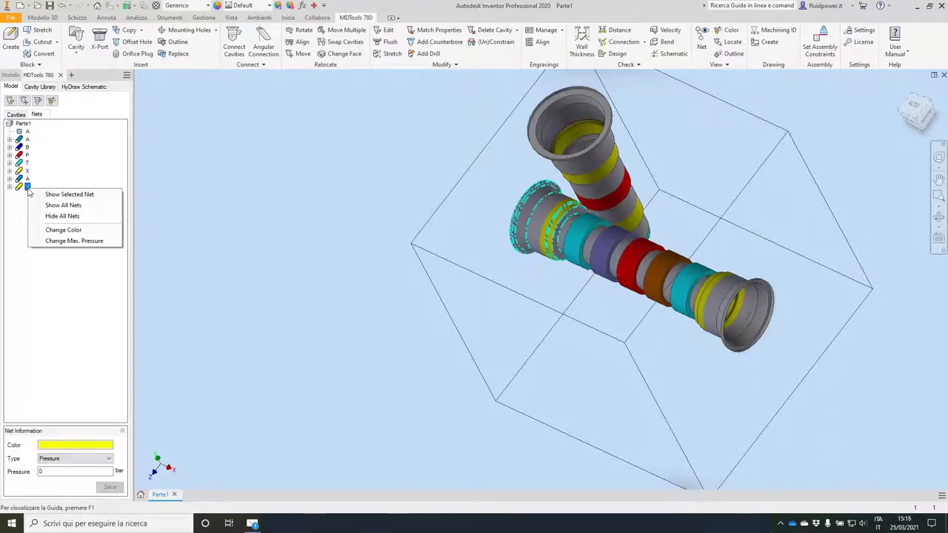
{"action": "left_click", "coordinate": [70, 231]}
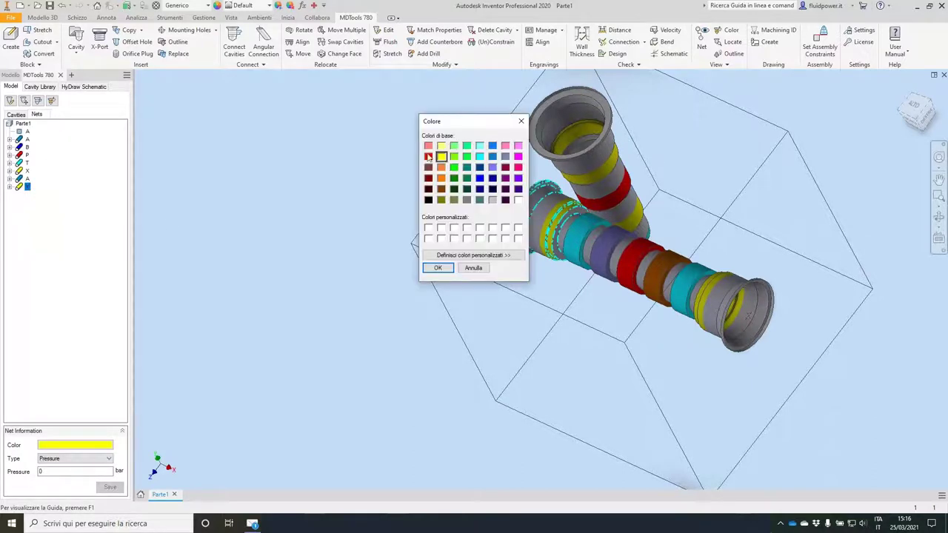
{"action": "left_click", "coordinate": [441, 168]}
{"action": "left_click", "coordinate": [438, 268]}
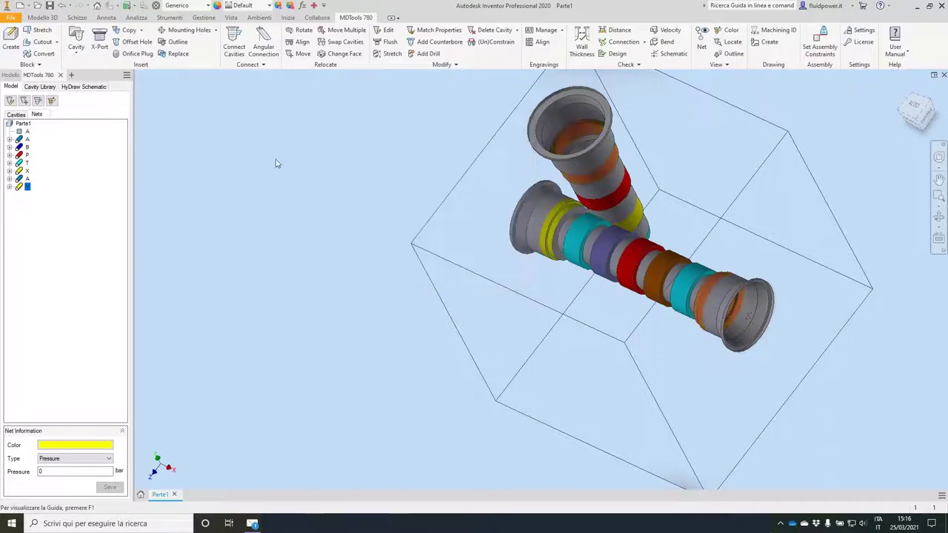
{"action": "key", "text": "F5"}
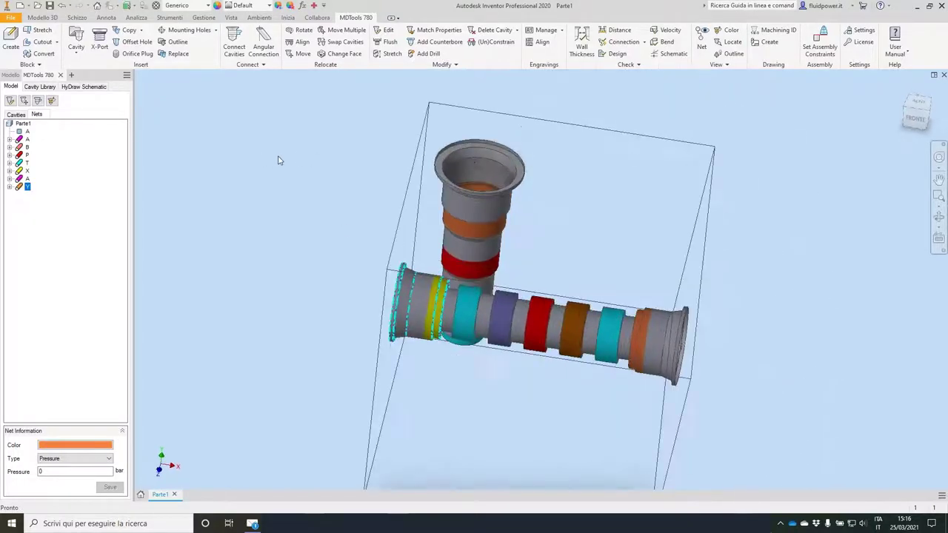
Move the SV cavity on the block's top face to X 16, Y 64
{"action": "mouse_move", "coordinate": [433, 191]}
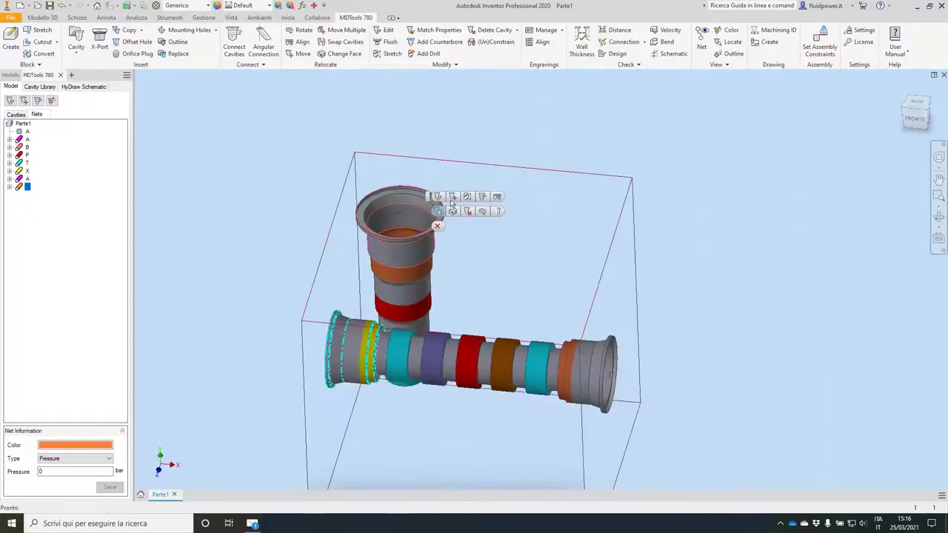
{"action": "left_click", "coordinate": [436, 211]}
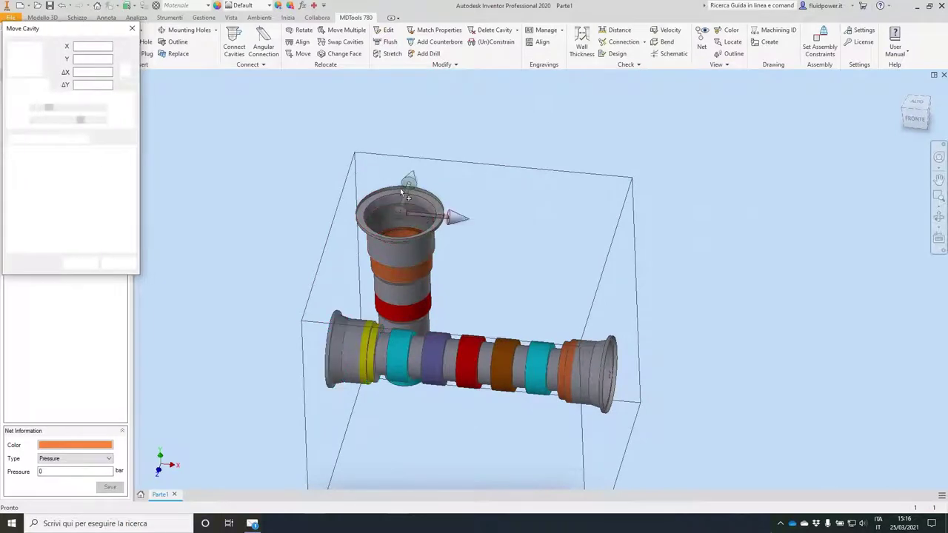
{"action": "left_click_drag", "start_coordinate": [397, 208], "coordinate": [398, 189]}
{"action": "left_click", "coordinate": [82, 263]}
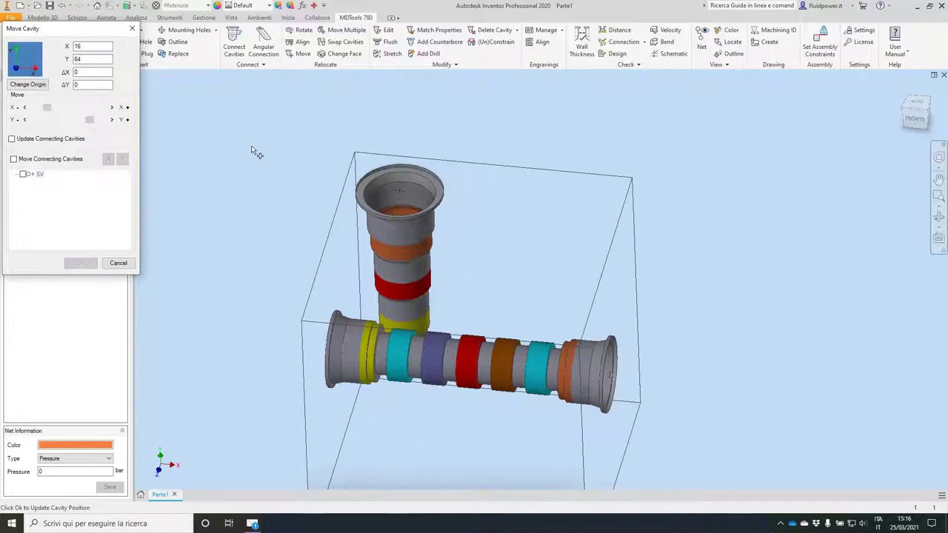
Remove all the 0-BSP PLUGS entries from the preferred X-Port cavities in the MDTools settings
{"action": "middle_click_drag", "start_coordinate": [251, 145], "coordinate": [586, 304], "text": "shift"}
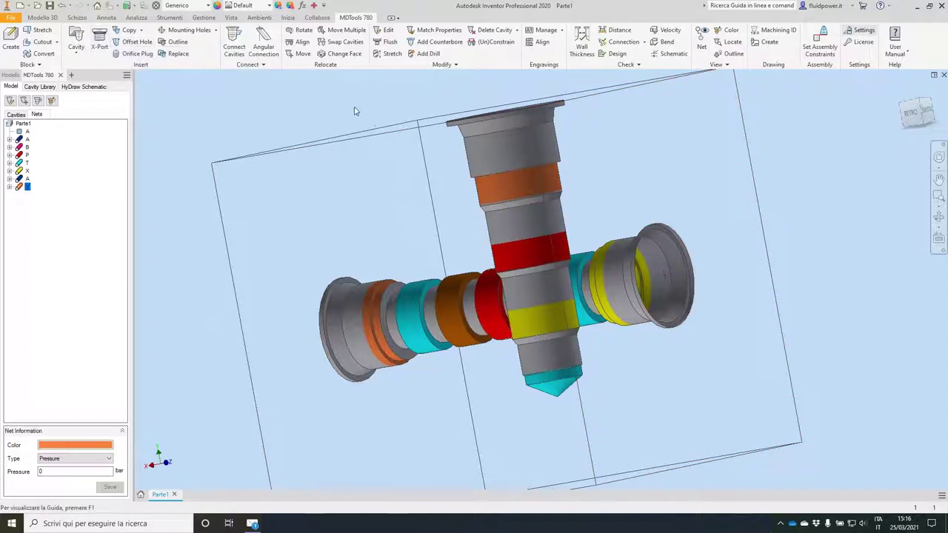
{"action": "left_click", "coordinate": [285, 118]}
{"action": "left_click", "coordinate": [336, 222], "text": "shift"}
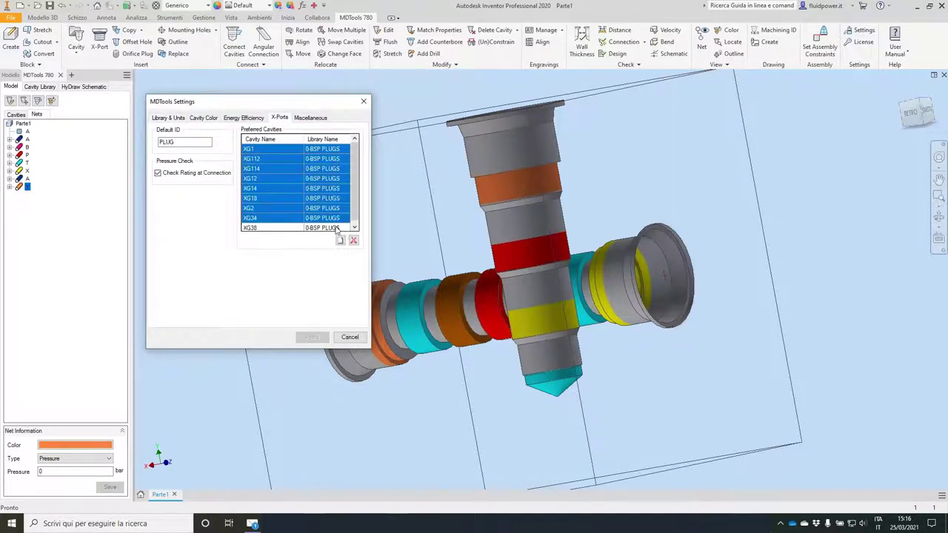
{"action": "left_click", "coordinate": [353, 240]}
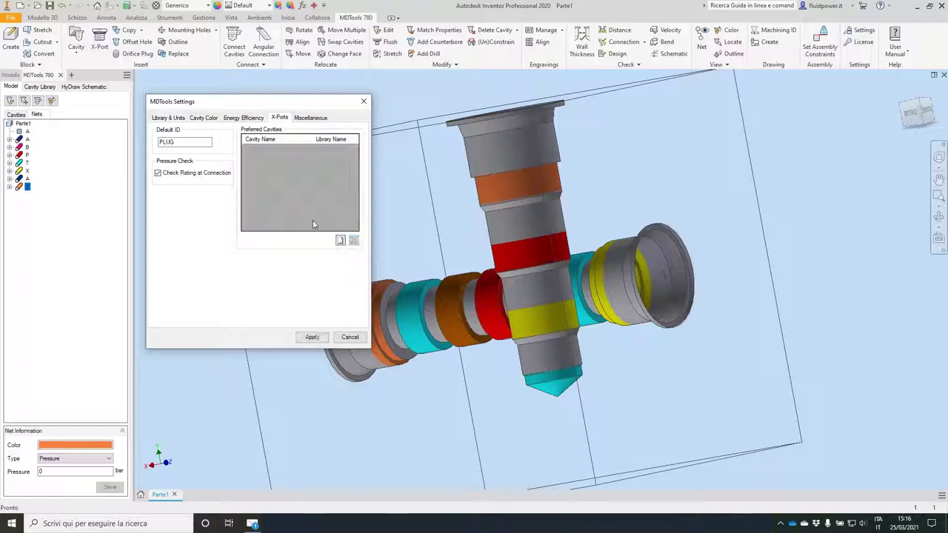
Add all cavities of the 0-Expander Plug Ports library to the preferred X-Port cavities and apply the settings
{"action": "left_click", "coordinate": [339, 240]}
{"action": "left_click", "coordinate": [195, 157]}
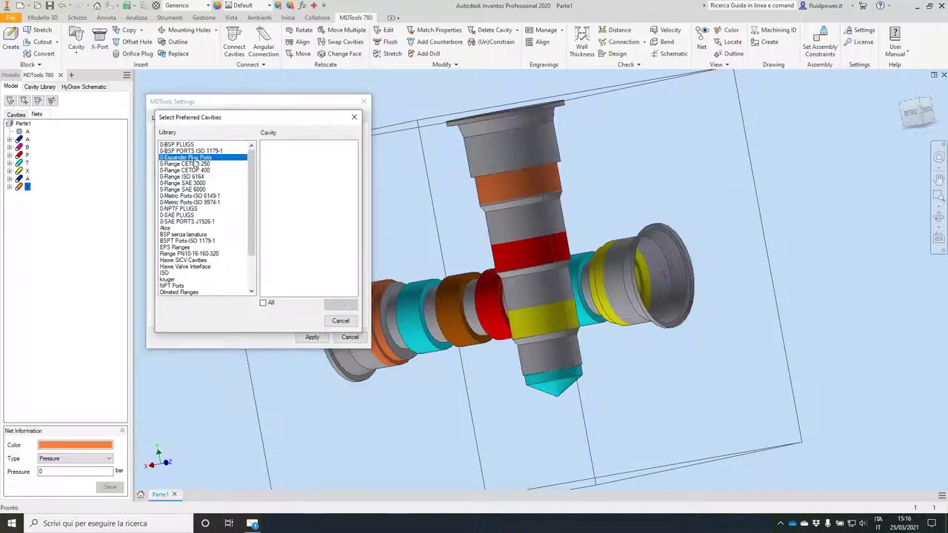
{"action": "left_click", "coordinate": [263, 302]}
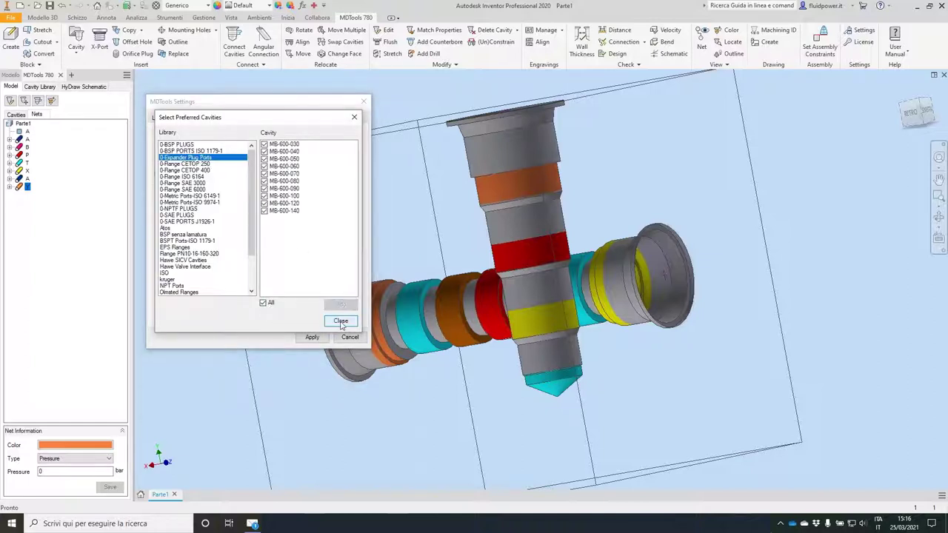
{"action": "left_click", "coordinate": [340, 323]}
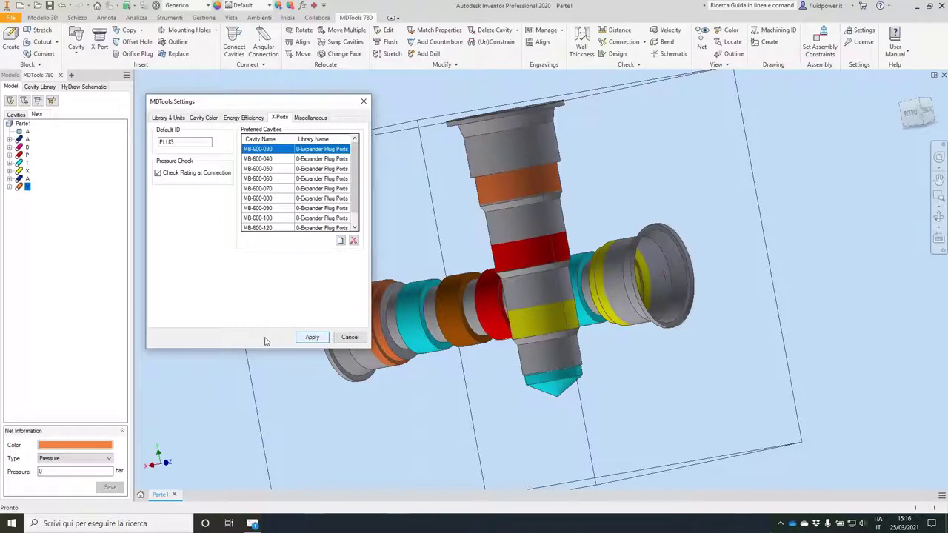
{"action": "left_click", "coordinate": [312, 340]}
{"action": "left_click", "coordinate": [353, 337]}
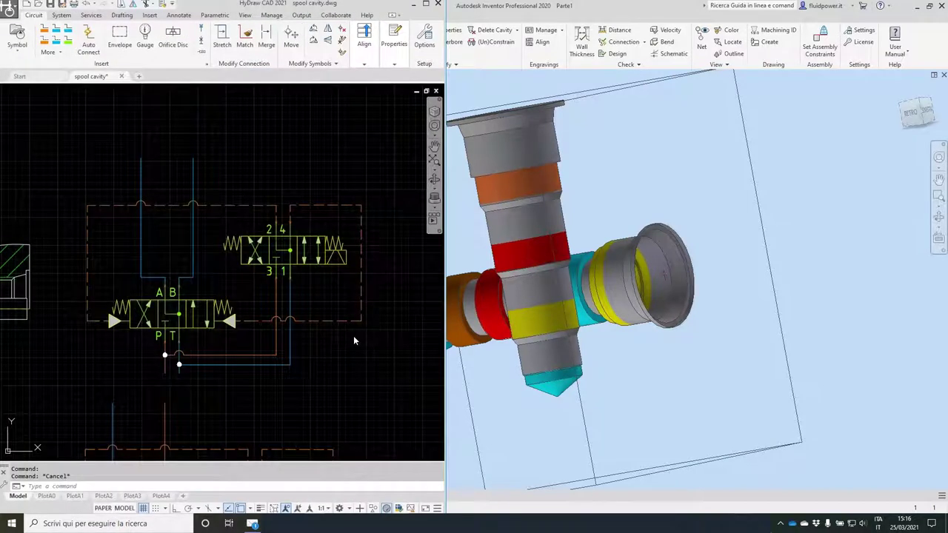
Switch to Inventor and set up a construction port from the SV cavity's port 4, using plug cavity MB-600-050 with drill diameter 4
{"action": "key", "text": "alt+Tab"}
{"action": "left_click", "coordinate": [99, 39]}
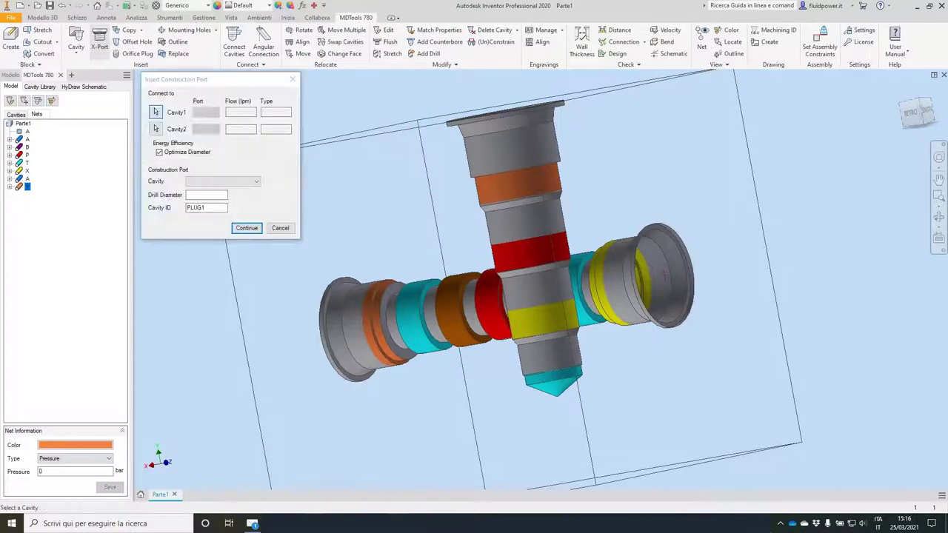
{"action": "left_click", "coordinate": [197, 140]}
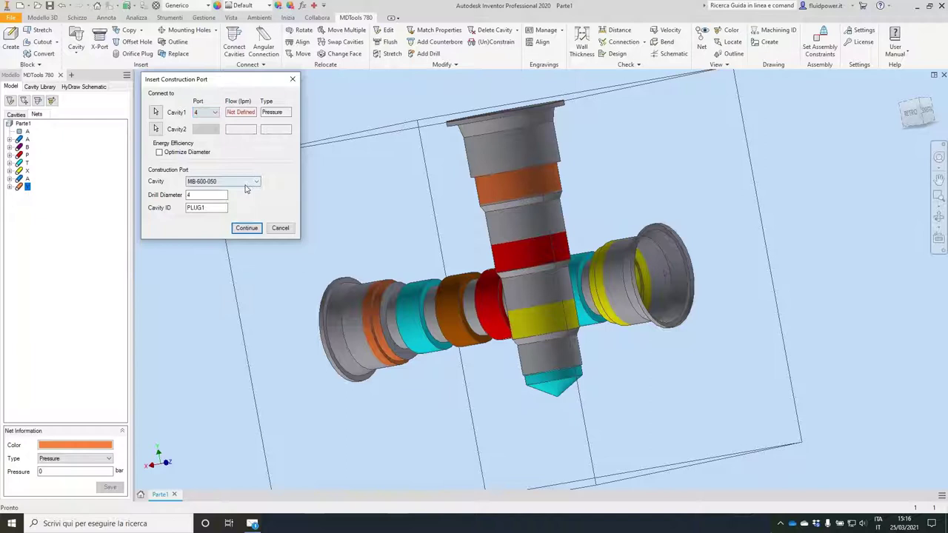
{"action": "left_click", "coordinate": [247, 227]}
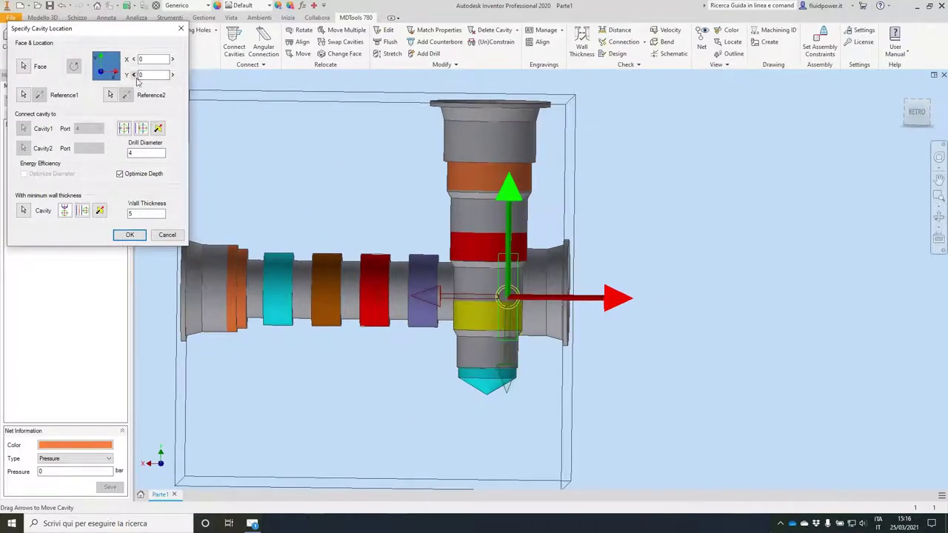
Place the construction port on the block's rear face with an offset of X 0, Y -4
{"action": "left_click", "coordinate": [173, 77]}
{"action": "left_click", "coordinate": [135, 77]}
{"action": "left_click", "coordinate": [135, 77]}
{"action": "left_click", "coordinate": [134, 75]}
{"action": "left_click", "coordinate": [134, 74]}
{"action": "left_click", "coordinate": [134, 75]}
{"action": "left_click", "coordinate": [129, 234]}
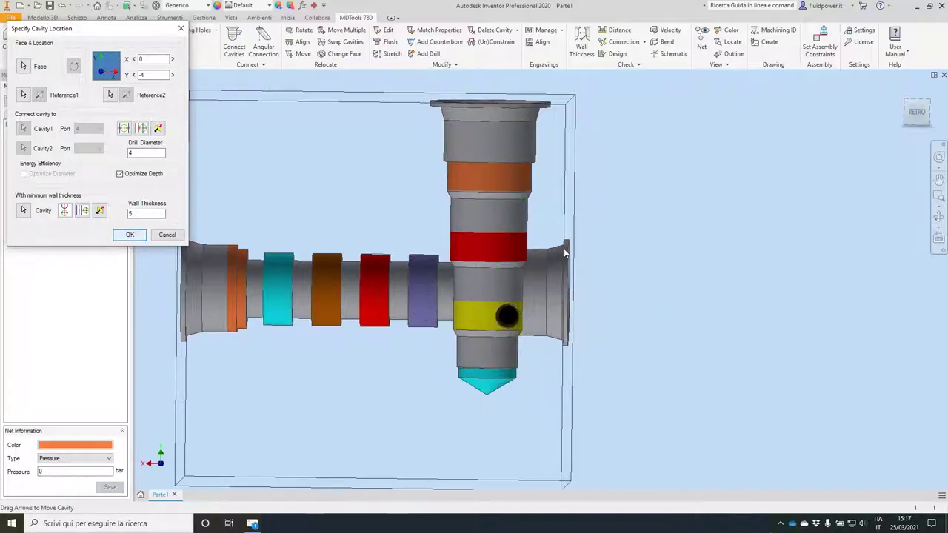
{"action": "middle_click_drag", "start_coordinate": [551, 255], "coordinate": [518, 311], "text": "shift"}
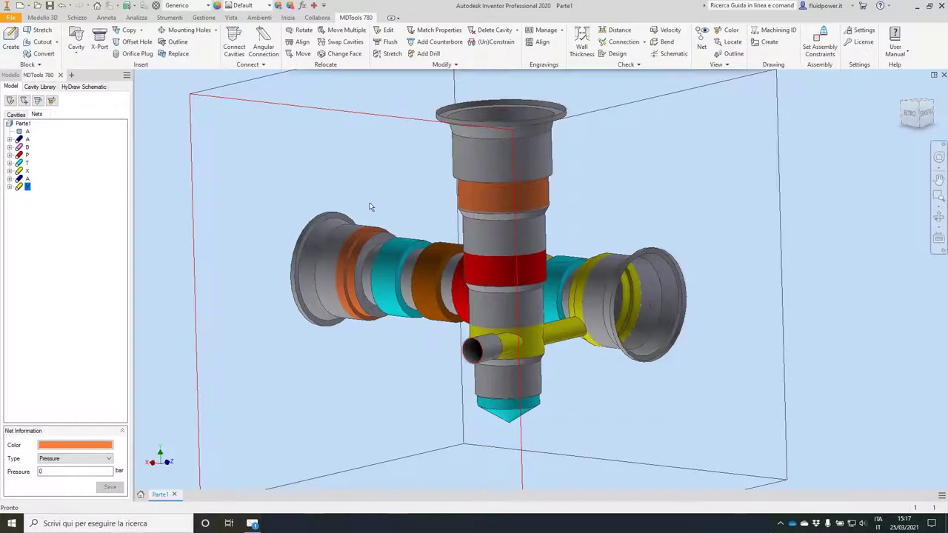
Find the G 1/2-14 port cavity in the full cavity library and select it
{"action": "left_click", "coordinate": [40, 87]}
{"action": "left_click", "coordinate": [59, 133]}
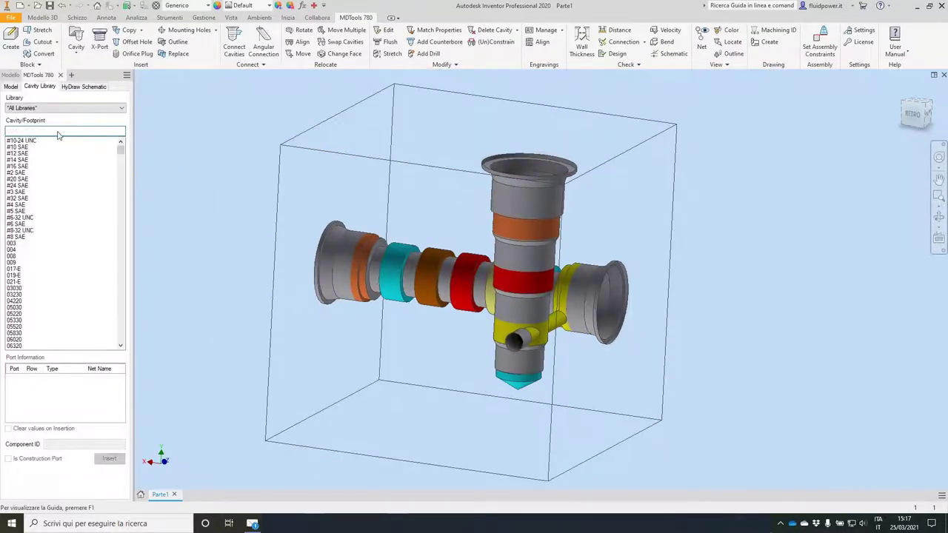
{"action": "type", "text": "G1/2"}
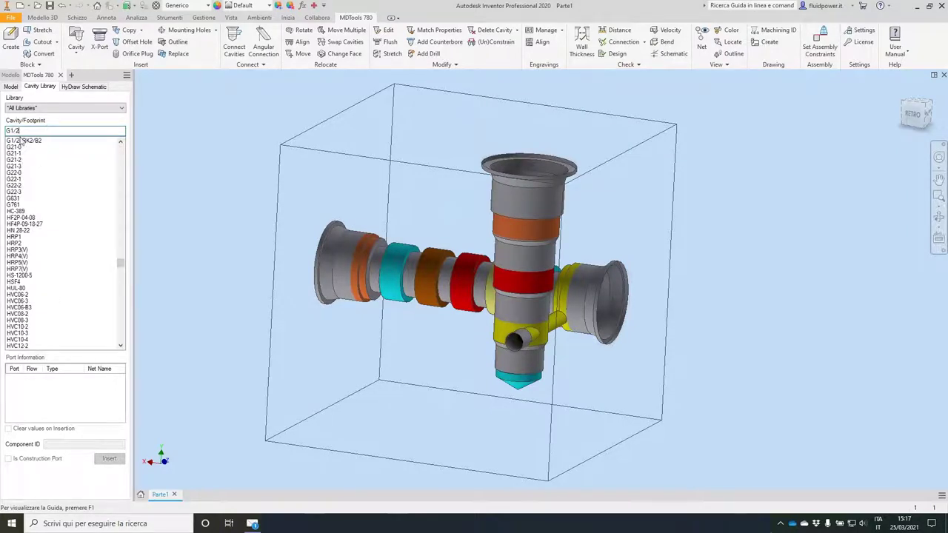
{"action": "key", "text": "BackSpace"}
{"action": "key", "text": "BackSpace"}
{"action": "key", "text": "BackSpace"}
{"action": "key", "text": "BackSpace"}
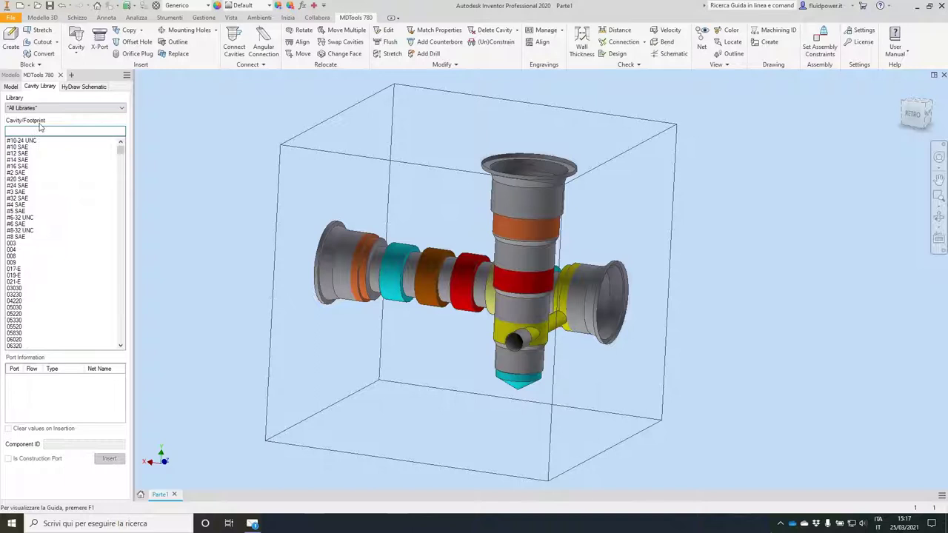
{"action": "type", "text": "G 1"}
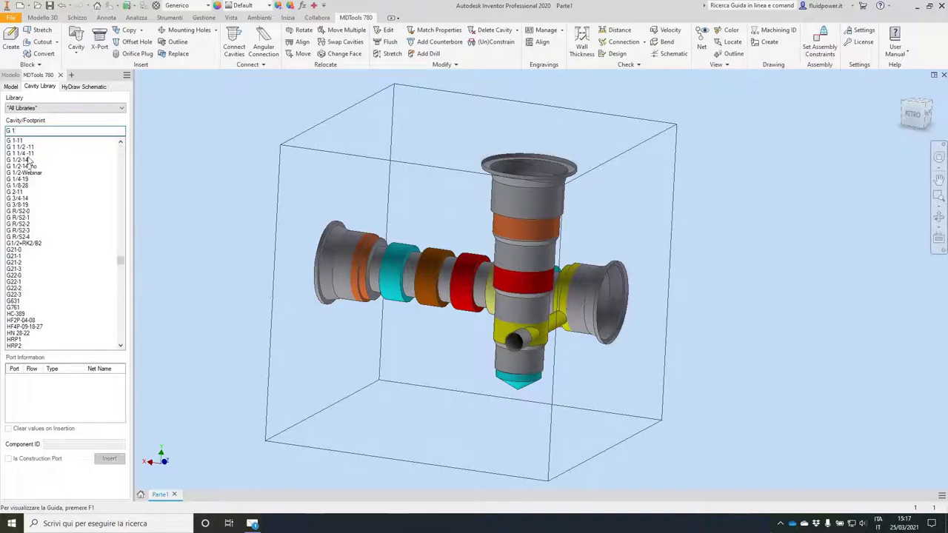
{"action": "left_click", "coordinate": [37, 160]}
Give the G 1/2-14 cavity the component ID P and assign its port 1 to net P
{"action": "left_click", "coordinate": [65, 442]}
{"action": "type", "text": "p"}
{"action": "type", "text": "P"}
{"action": "left_click", "coordinate": [101, 379]}
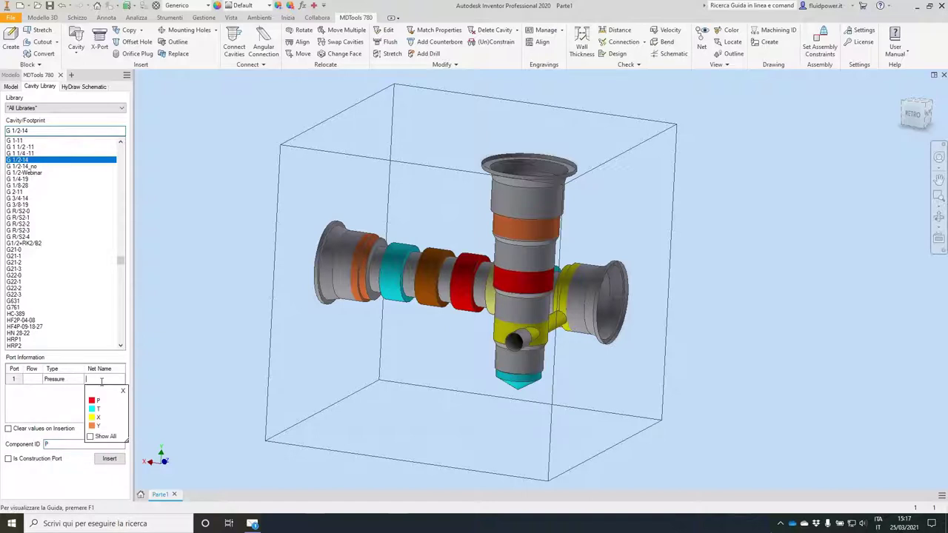
{"action": "type", "text": "P"}
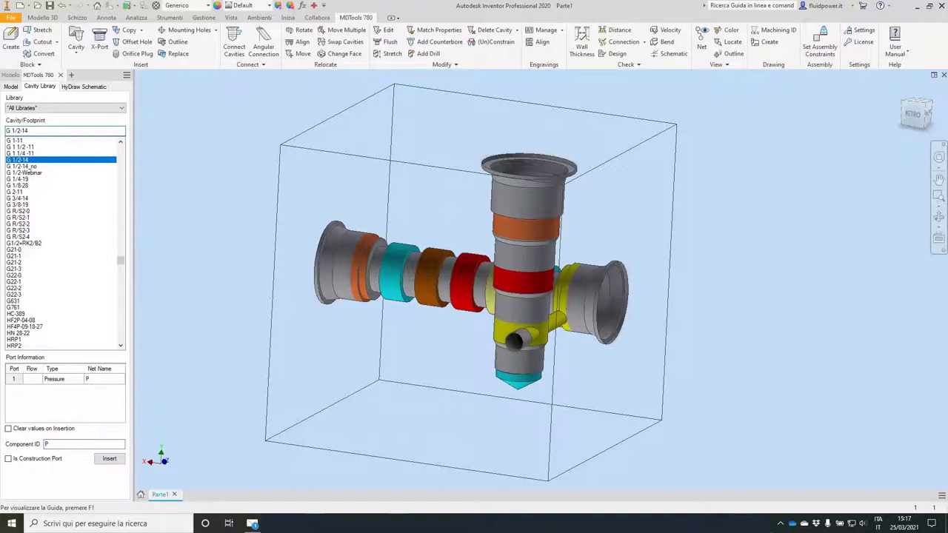
Insert the P port cavity on the block's rear face at X 40, Y 40
{"action": "left_click", "coordinate": [109, 458]}
{"action": "middle_click_drag", "start_coordinate": [406, 258], "coordinate": [437, 359], "text": "shift"}
{"action": "left_click", "coordinate": [394, 359]}
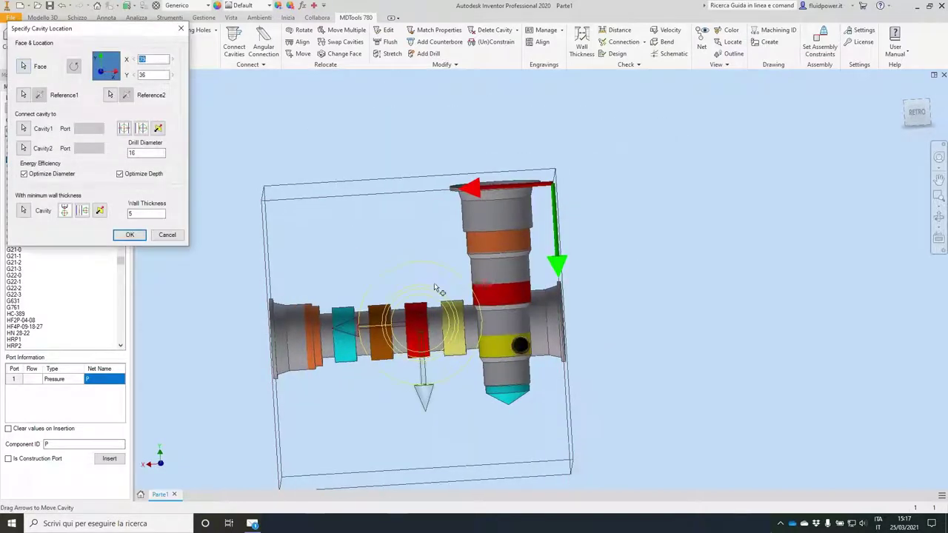
{"action": "type", "text": "40"}
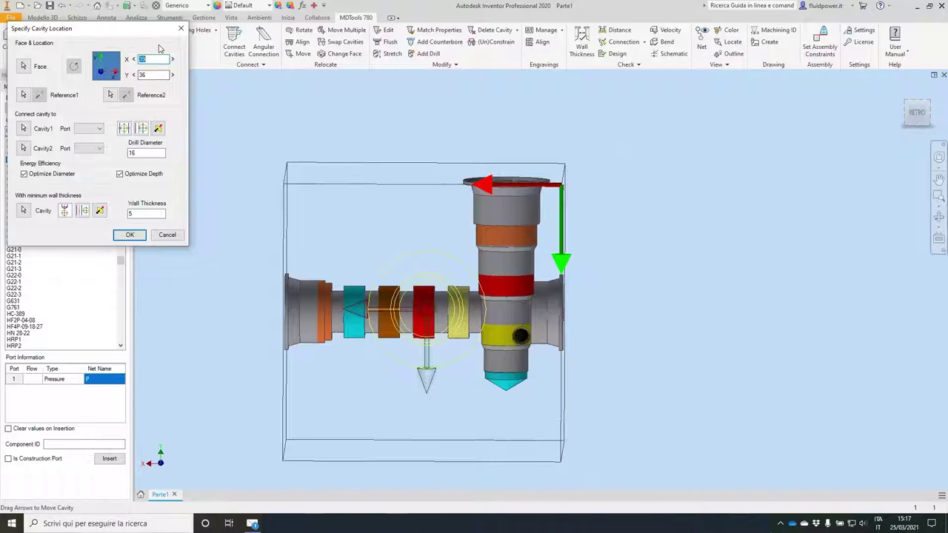
{"action": "type", "text": "40"}
{"action": "key", "text": "Tab"}
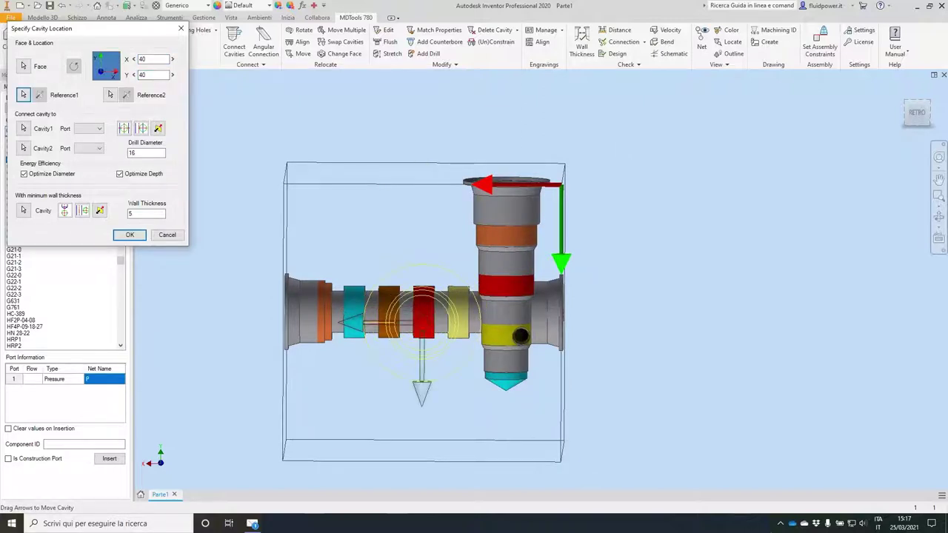
{"action": "key", "text": "Return"}
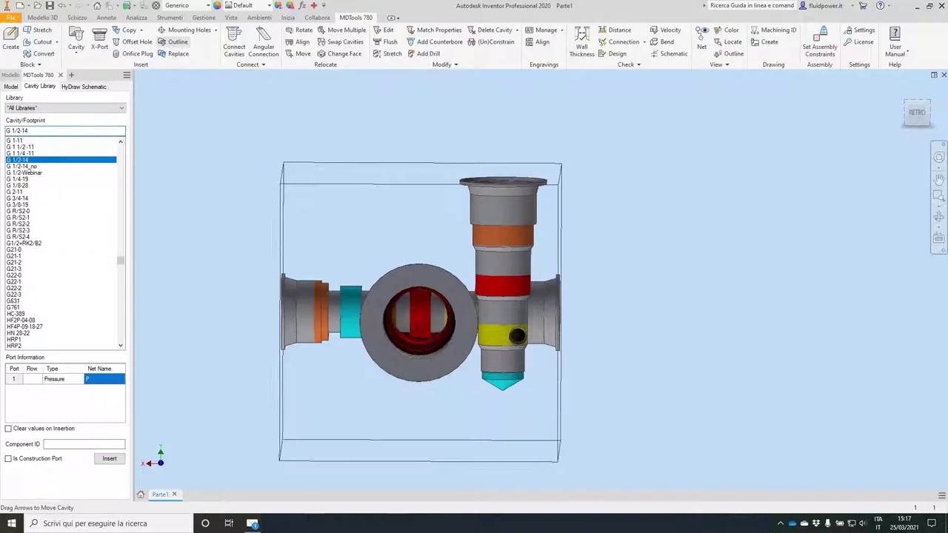
Stretch the P port cavity's drill to diameter 19 and depth 23
{"action": "left_click", "coordinate": [391, 53]}
{"action": "left_click", "coordinate": [314, 239]}
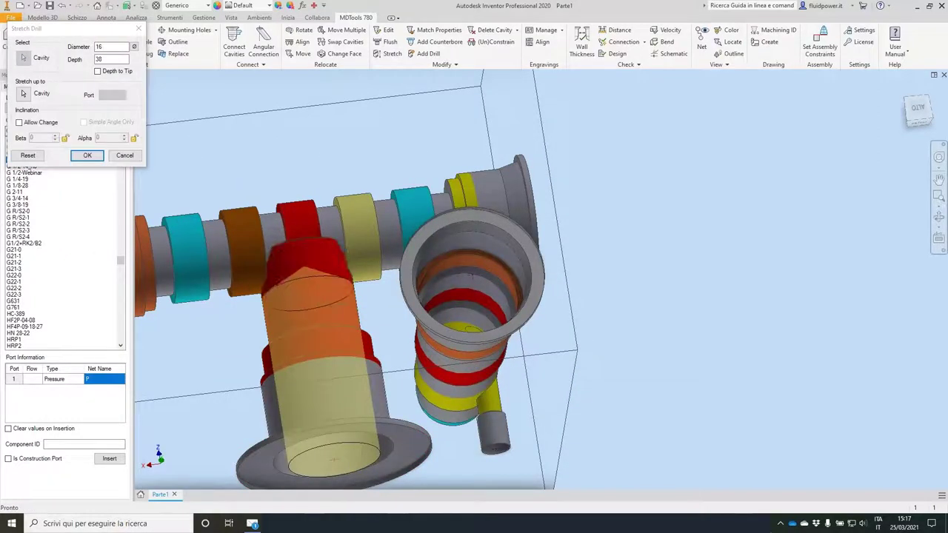
{"action": "left_click_drag", "start_coordinate": [307, 269], "coordinate": [310, 301]}
{"action": "left_click_drag", "start_coordinate": [119, 48], "coordinate": [76, 48]}
{"action": "type", "text": "19"}
{"action": "key", "text": "Tab"}
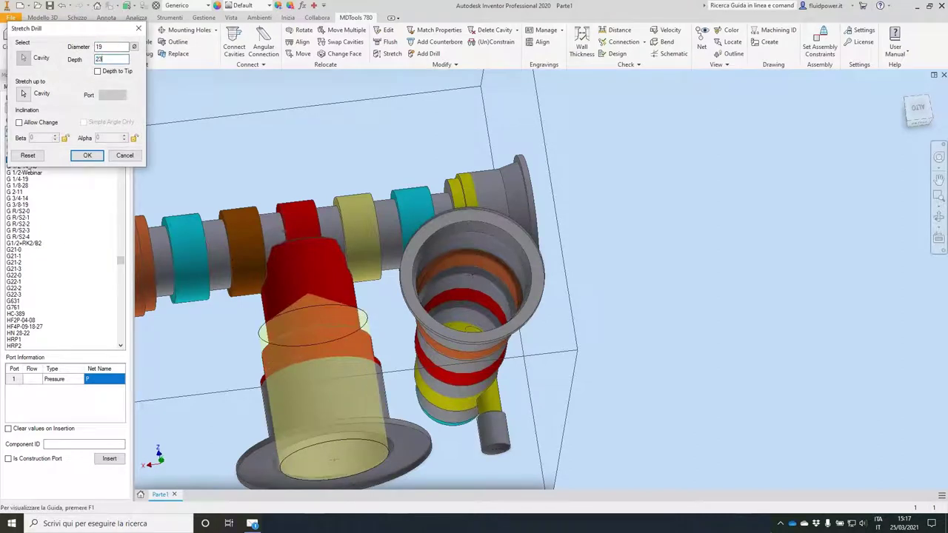
{"action": "type", "text": "23"}
{"action": "key", "text": "Return"}
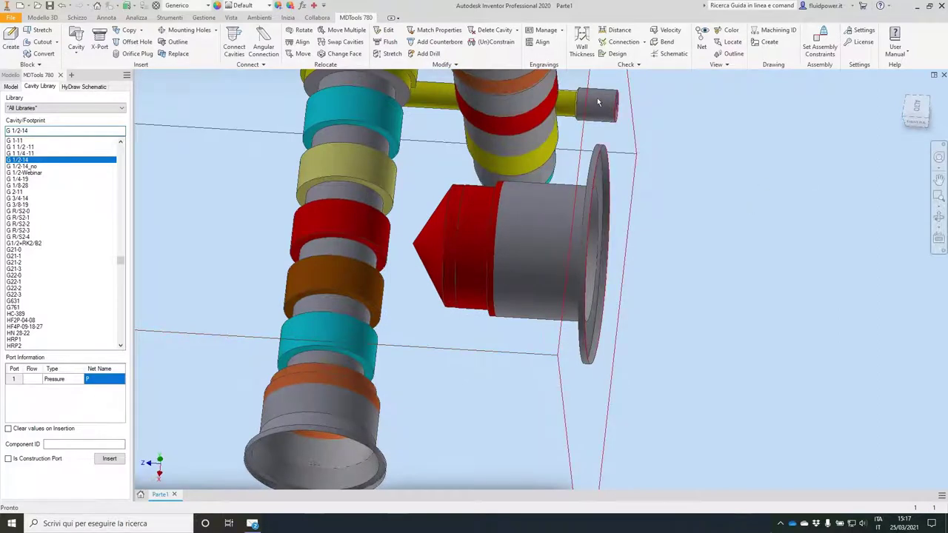
Insert a vertical slot in the P port cavity with length dimension 9.5, width 6 and depth 40
{"action": "left_click", "coordinate": [216, 31]}
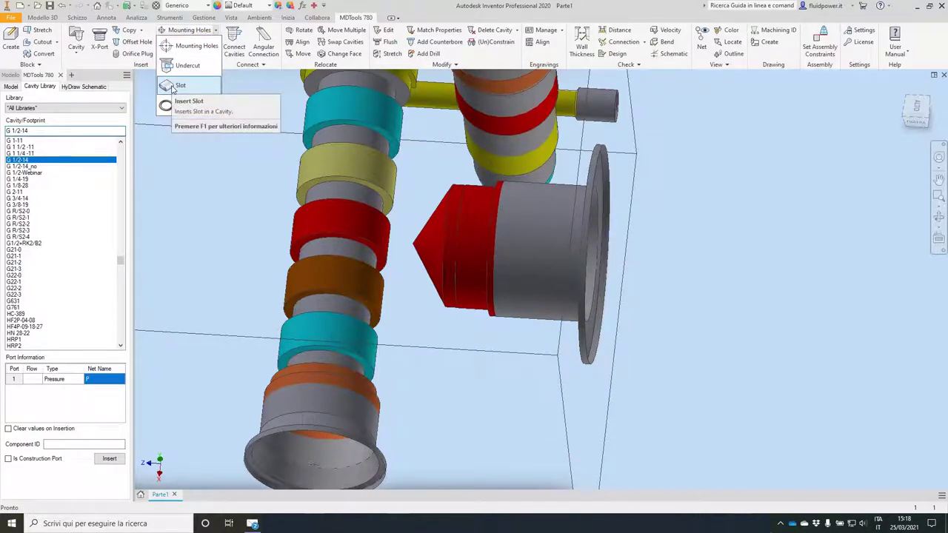
{"action": "left_click", "coordinate": [171, 88]}
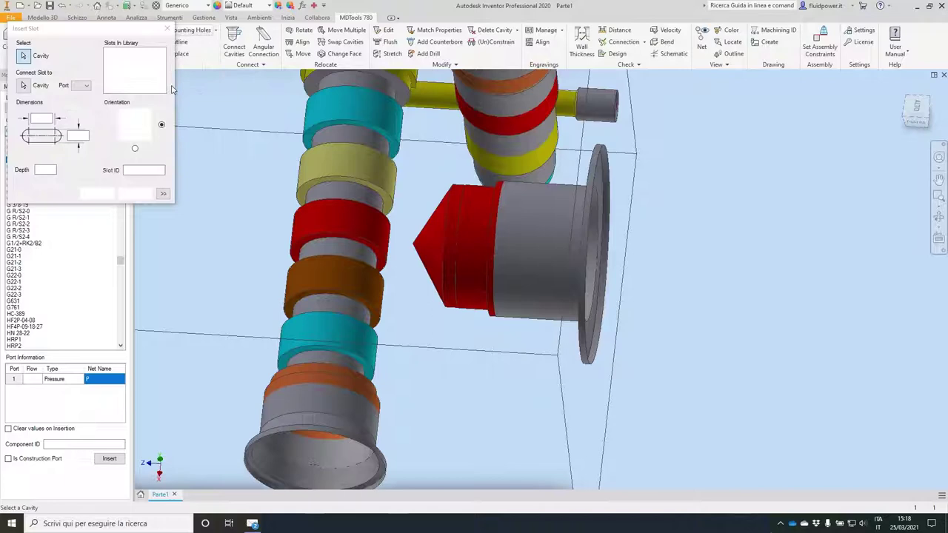
{"action": "left_click", "coordinate": [496, 219]}
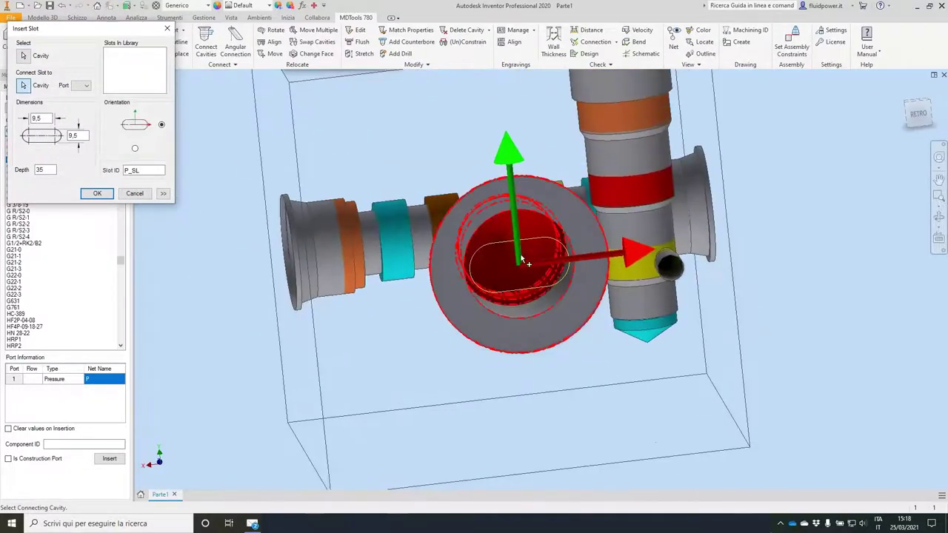
{"action": "left_click", "coordinate": [135, 149]}
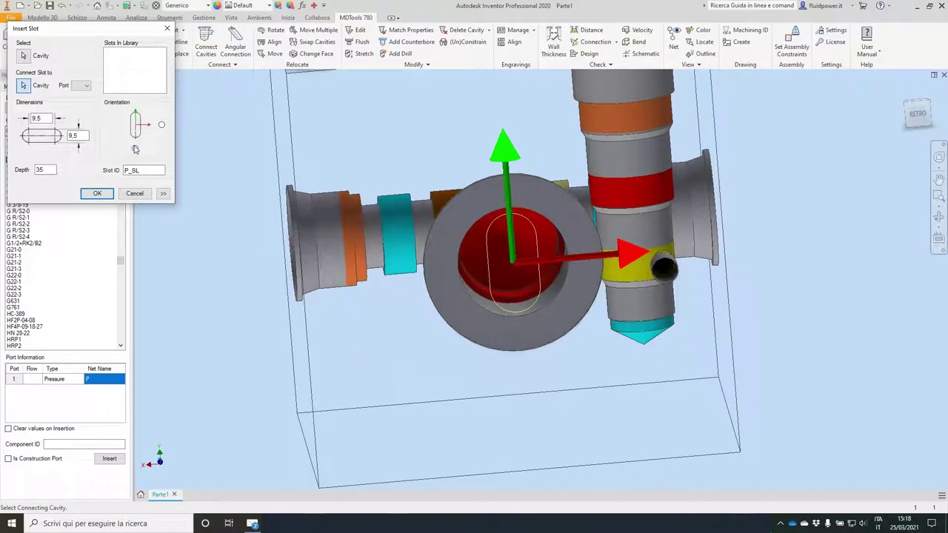
{"action": "double_click", "coordinate": [72, 135]}
{"action": "type", "text": "6"}
{"action": "left_click", "coordinate": [46, 117]}
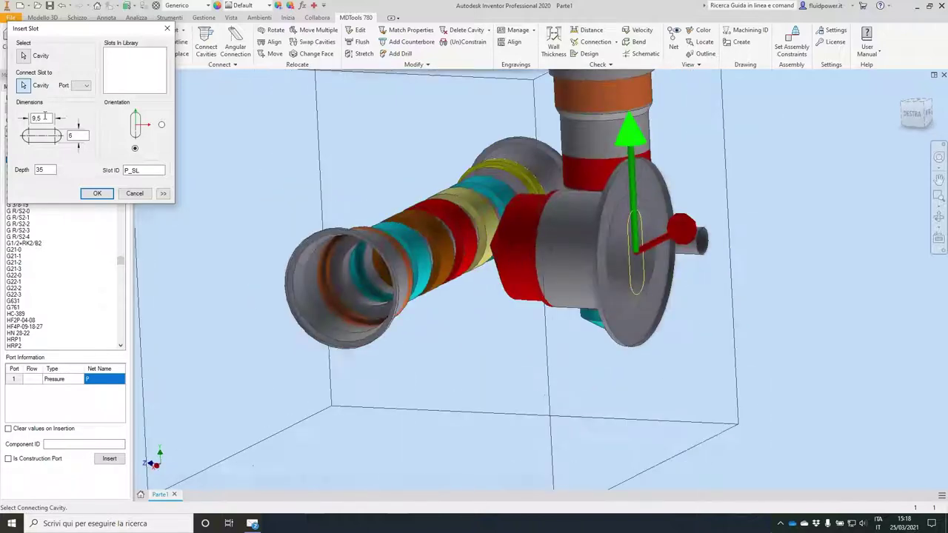
{"action": "left_click_drag", "start_coordinate": [50, 171], "coordinate": [12, 172]}
{"action": "type", "text": "40"}
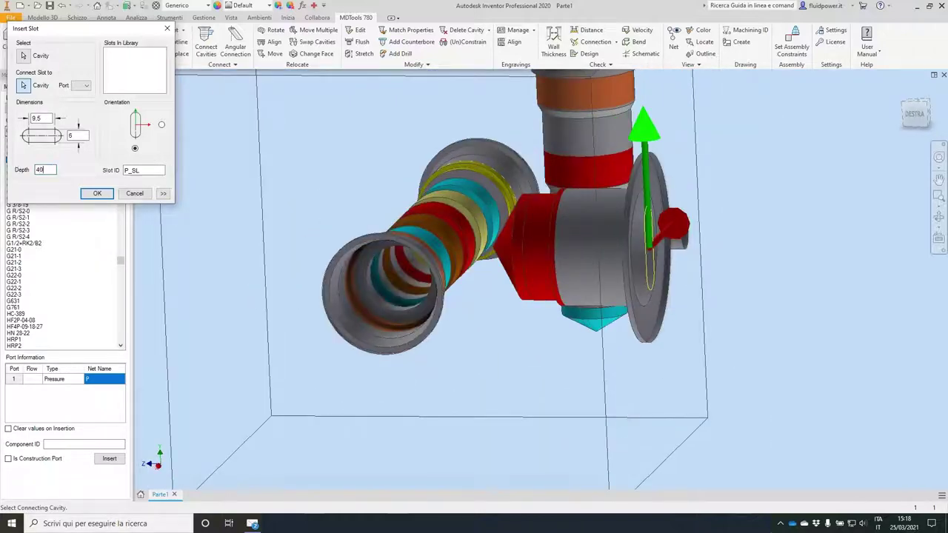
{"action": "left_click", "coordinate": [107, 197]}
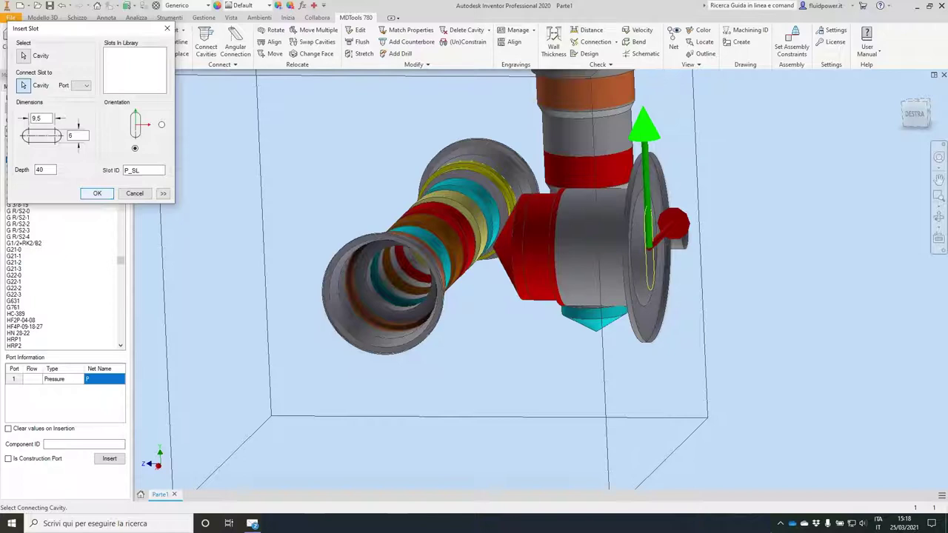
Color the cavities by net and examine the slot between the P port and the main spool cavity
{"action": "left_click", "coordinate": [700, 31]}
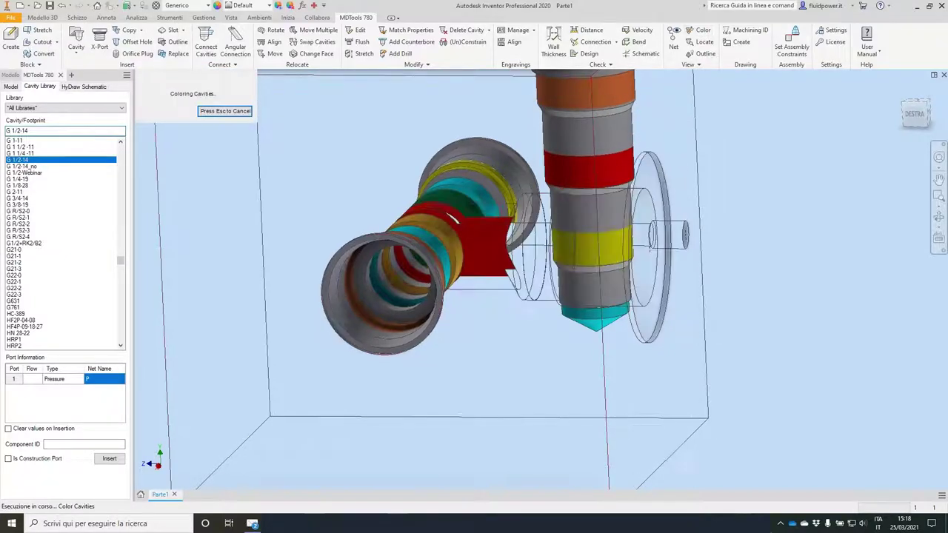
{"action": "scroll", "coordinate": [521, 215], "scroll_direction": "up", "scroll_amount": 3}
{"action": "middle_click_drag", "start_coordinate": [520, 215], "coordinate": [550, 251], "text": "shift"}
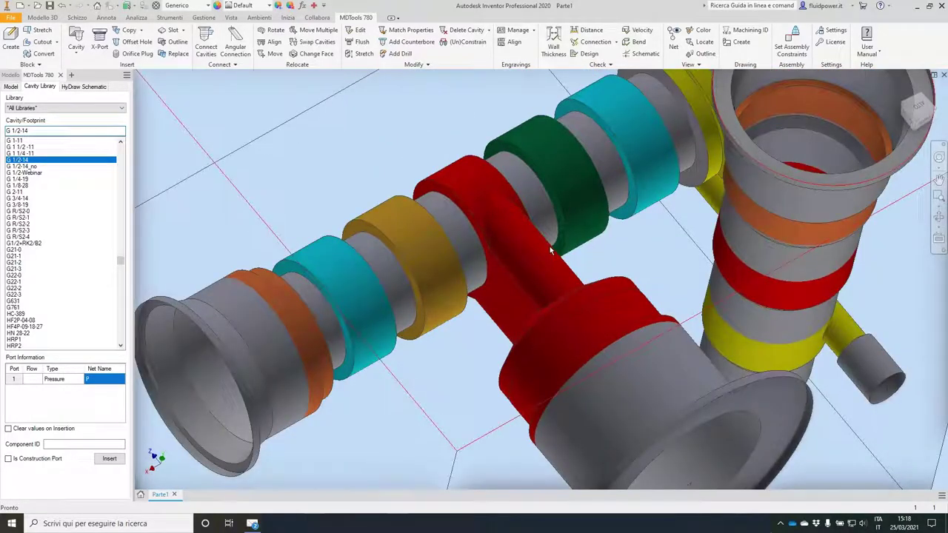
{"action": "scroll", "coordinate": [549, 250], "scroll_direction": "down", "scroll_amount": 2}
{"action": "scroll", "coordinate": [564, 259], "scroll_direction": "down", "scroll_amount": 2}
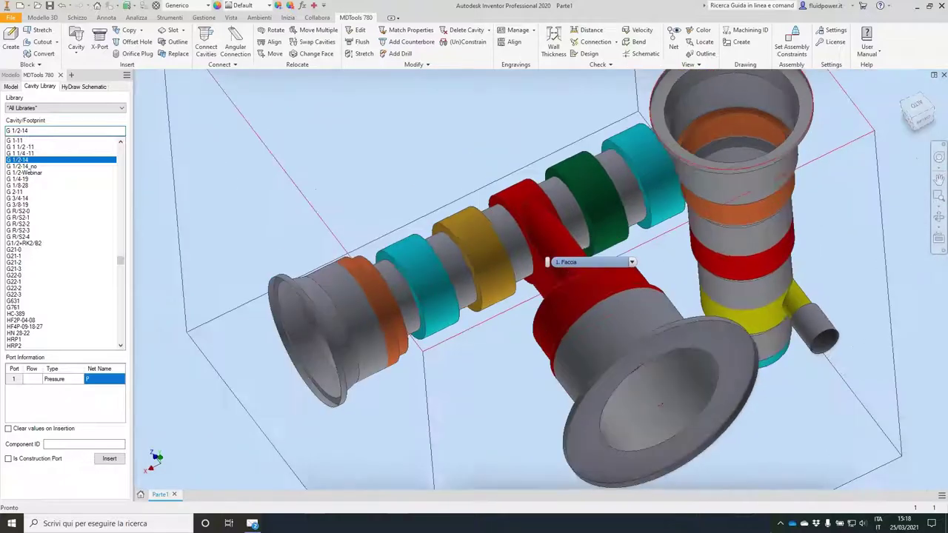
{"action": "middle_click_drag", "start_coordinate": [564, 259], "coordinate": [557, 246], "text": "shift"}
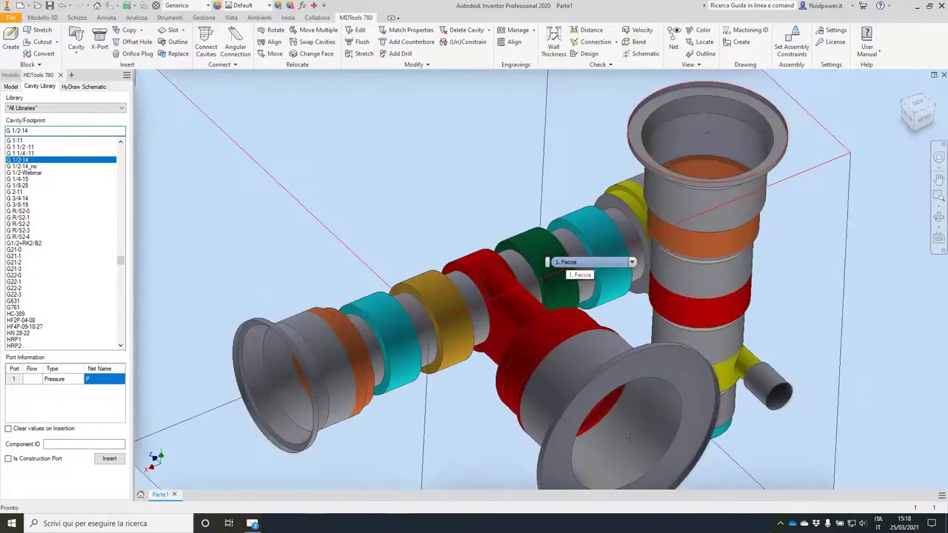
{"action": "scroll", "coordinate": [489, 277], "scroll_direction": "down", "scroll_amount": 4}
{"action": "middle_click_drag", "start_coordinate": [474, 281], "coordinate": [481, 270], "text": "shift"}
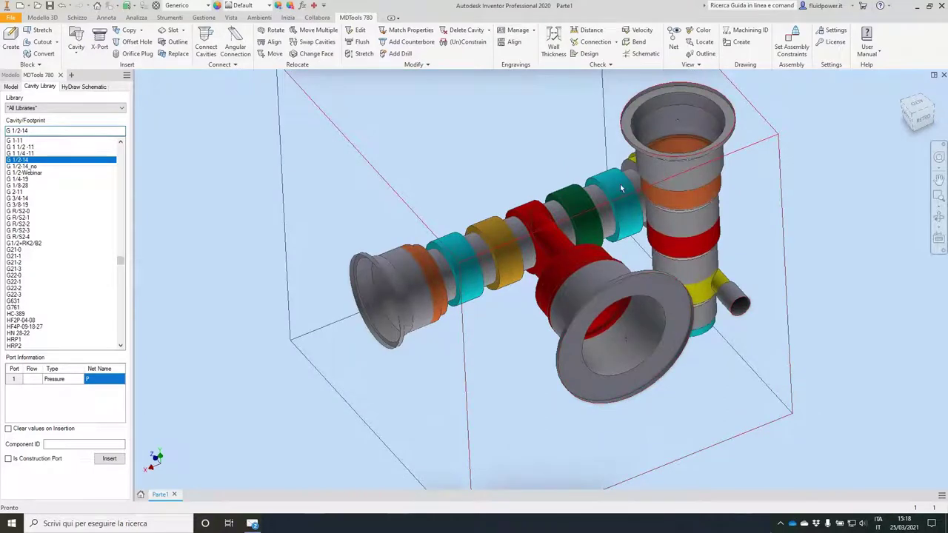
Set up a construction port from the SV cavity's port 3 using plug cavity MB-600-030 and pick its insertion point on the block
{"action": "middle_click_drag", "start_coordinate": [504, 252], "coordinate": [664, 184], "text": "shift"}
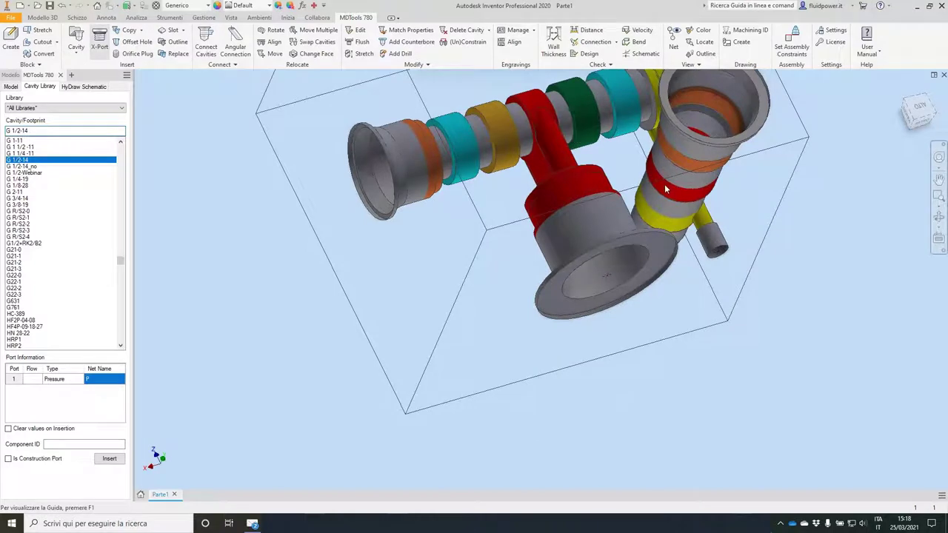
{"action": "left_click", "coordinate": [664, 183]}
{"action": "left_click", "coordinate": [215, 112]}
{"action": "left_click", "coordinate": [204, 137]}
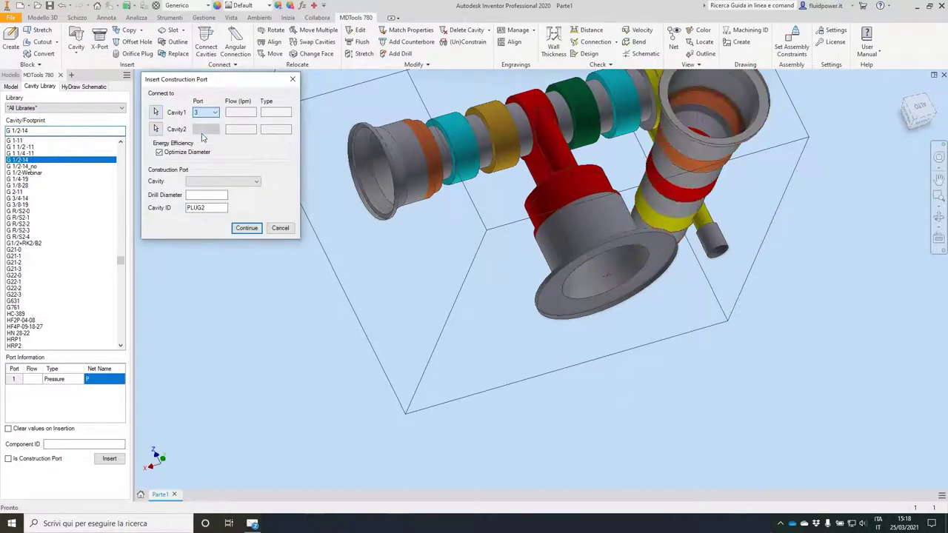
{"action": "left_click", "coordinate": [256, 182]}
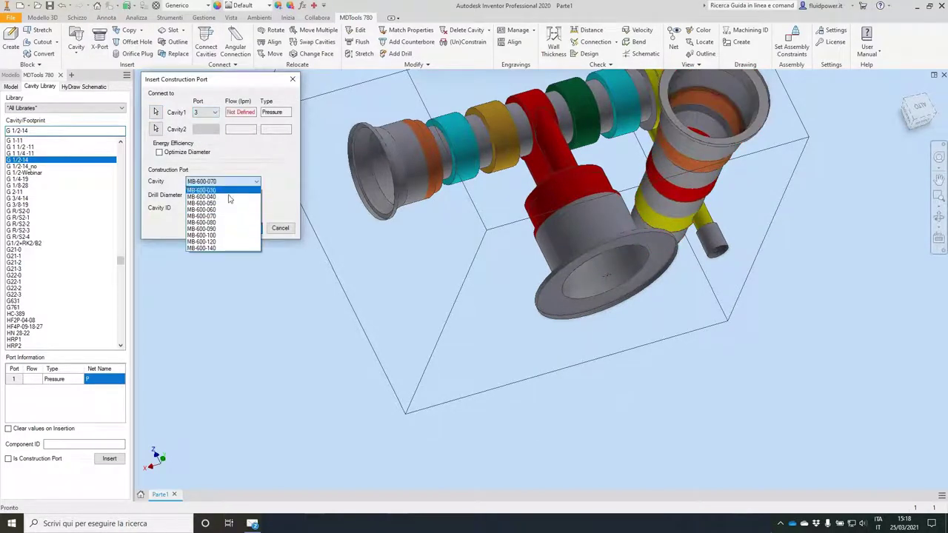
{"action": "left_click", "coordinate": [222, 189]}
{"action": "left_click", "coordinate": [247, 229]}
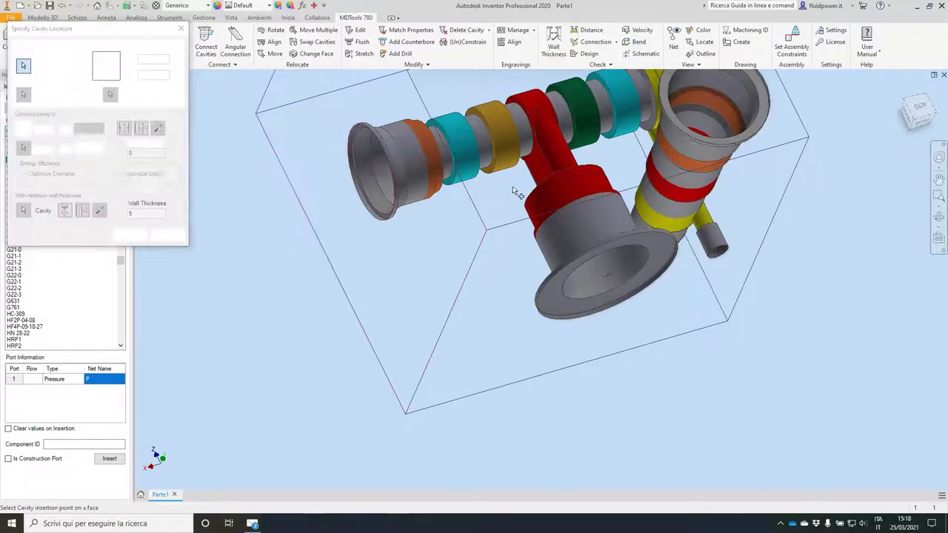
{"action": "middle_click_drag", "start_coordinate": [516, 192], "coordinate": [692, 190], "text": "shift"}
{"action": "left_click", "coordinate": [690, 185]}
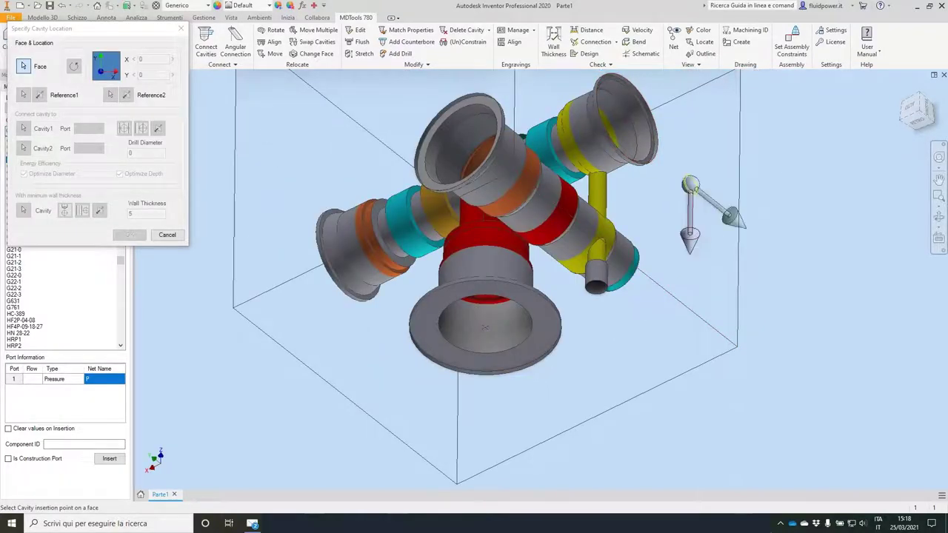
Place the construction port with drill diameter 4 on the block's left face, then stretch its drill to depth 36 toward the pressure cavity
{"action": "middle_click_drag", "start_coordinate": [412, 240], "coordinate": [285, 239], "text": "shift"}
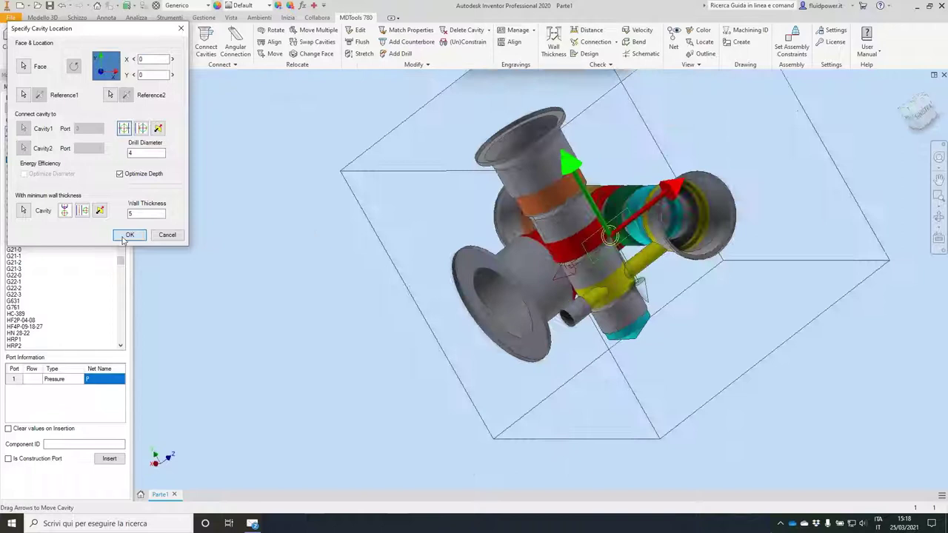
{"action": "left_click", "coordinate": [129, 236]}
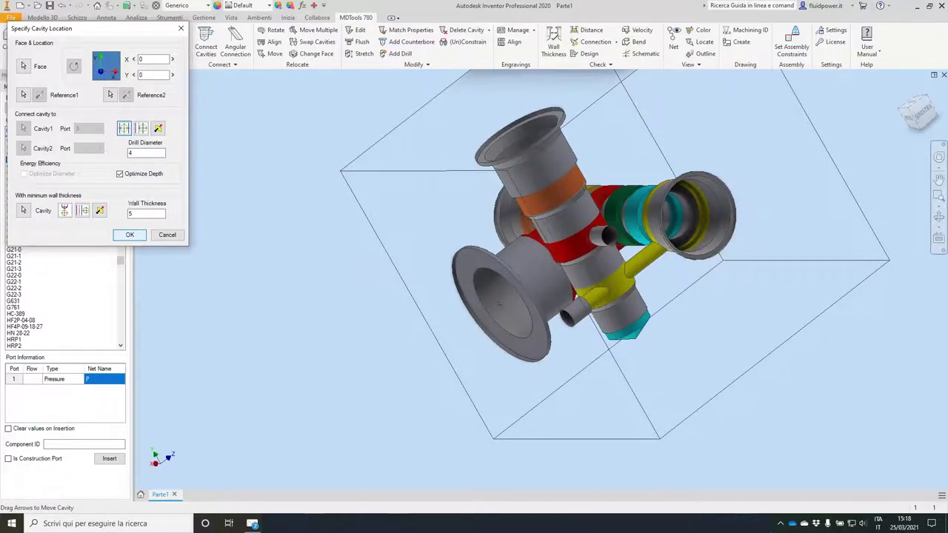
{"action": "middle_click_drag", "start_coordinate": [413, 247], "coordinate": [477, 95], "text": "shift"}
{"action": "left_click", "coordinate": [359, 53]}
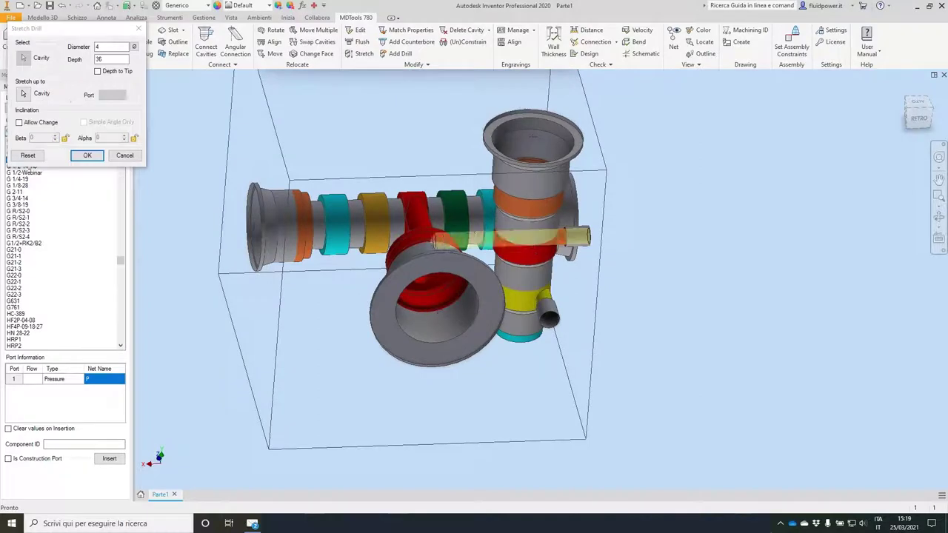
{"action": "left_click", "coordinate": [87, 155]}
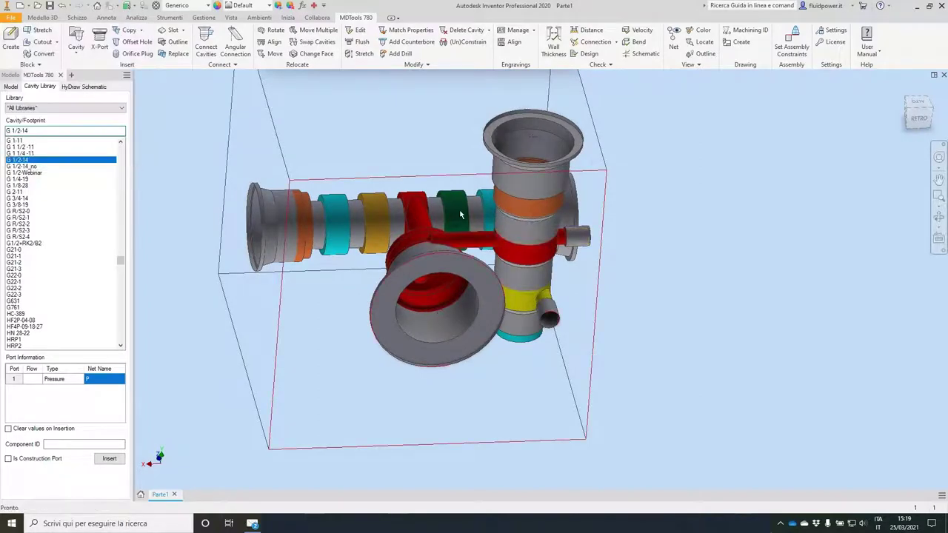
Insert a construction port with drill diameter 4 on the block's right face, connected to port 4 of the vertical cavity
{"action": "middle_click_drag", "start_coordinate": [488, 247], "coordinate": [452, 290], "text": "shift"}
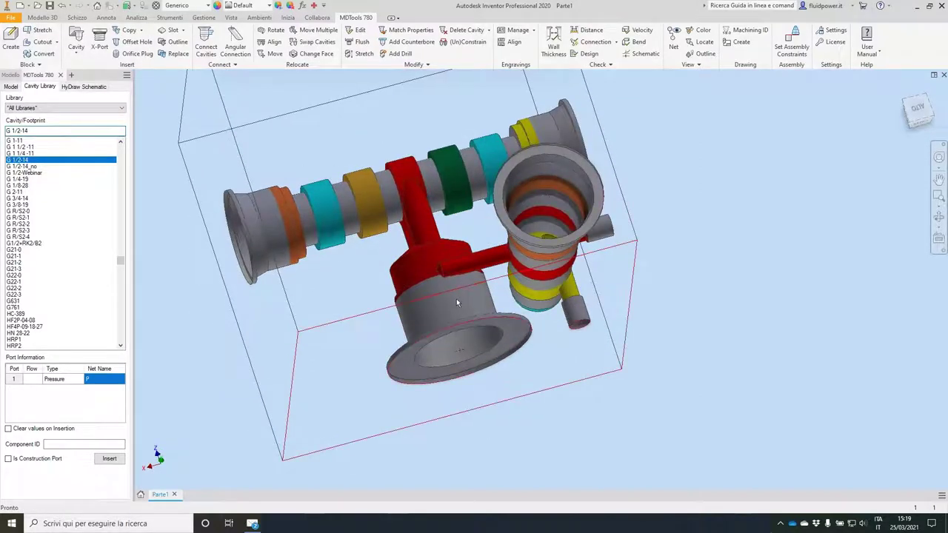
{"action": "middle_click_drag", "start_coordinate": [523, 274], "coordinate": [581, 185], "text": "shift"}
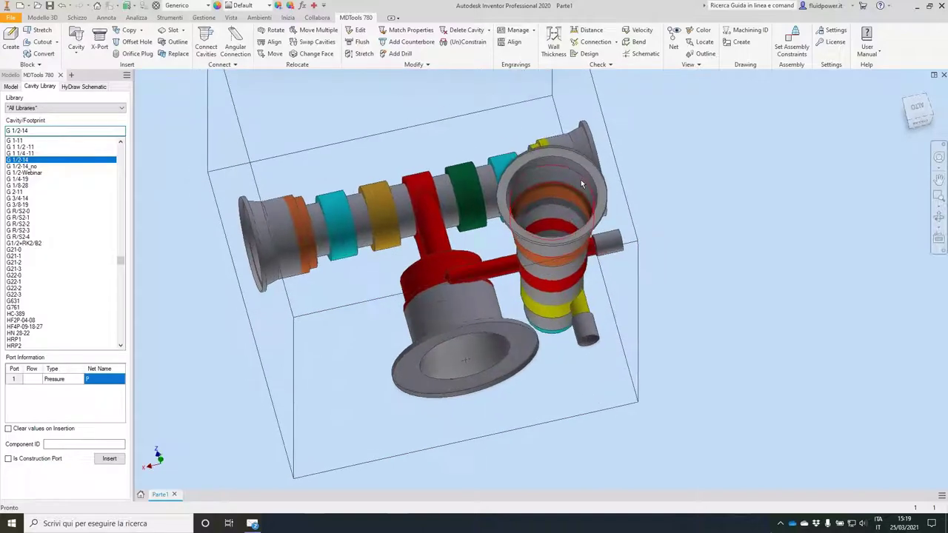
{"action": "middle_click_drag", "start_coordinate": [683, 222], "coordinate": [651, 415], "text": "shift"}
{"action": "middle_click_drag", "start_coordinate": [615, 261], "coordinate": [333, 280], "text": "shift"}
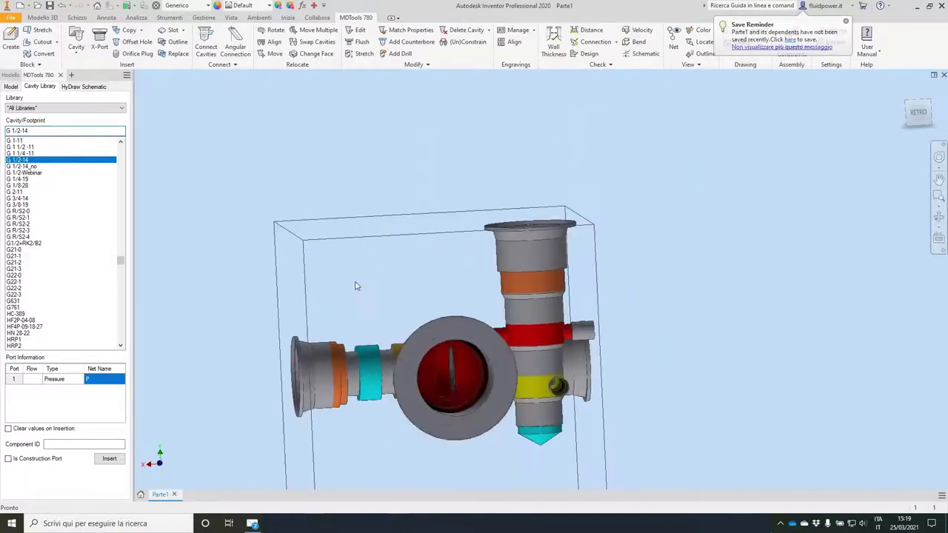
{"action": "left_click", "coordinate": [99, 38]}
{"action": "left_click", "coordinate": [212, 112]}
{"action": "left_click", "coordinate": [204, 142]}
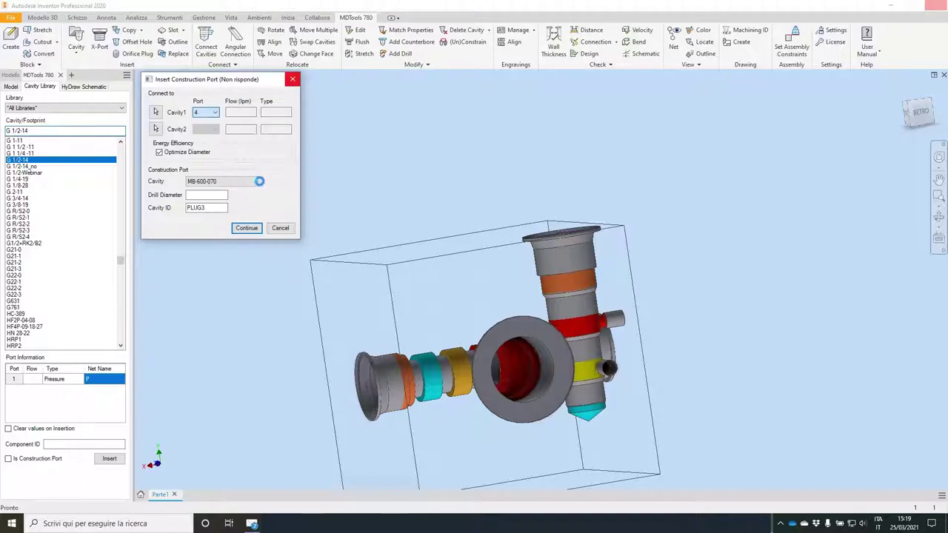
{"action": "left_click", "coordinate": [257, 181]}
{"action": "left_click", "coordinate": [259, 228]}
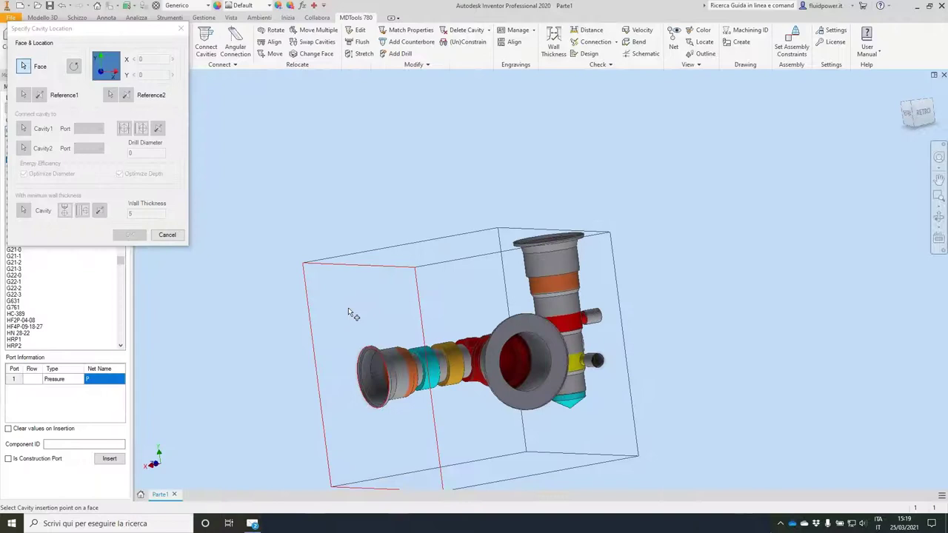
{"action": "left_click", "coordinate": [346, 310]}
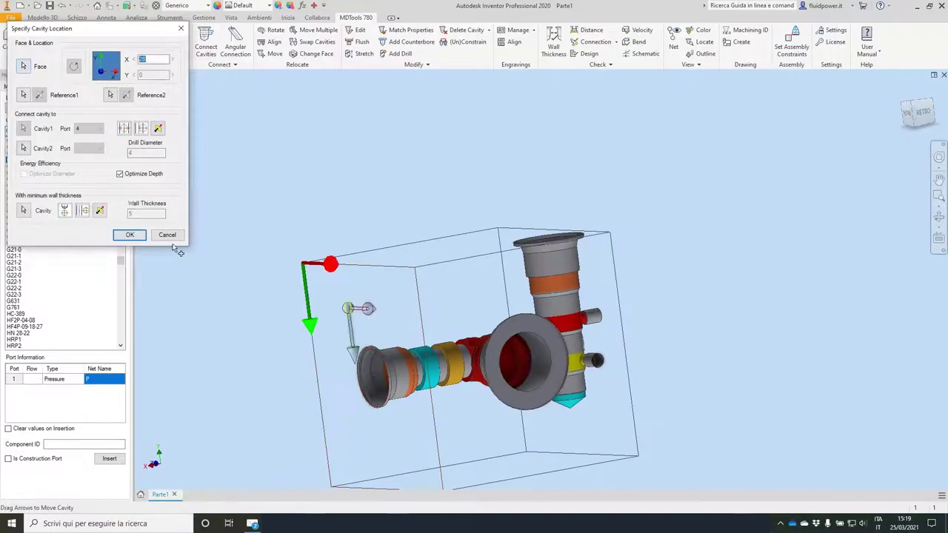
{"action": "left_click", "coordinate": [134, 233]}
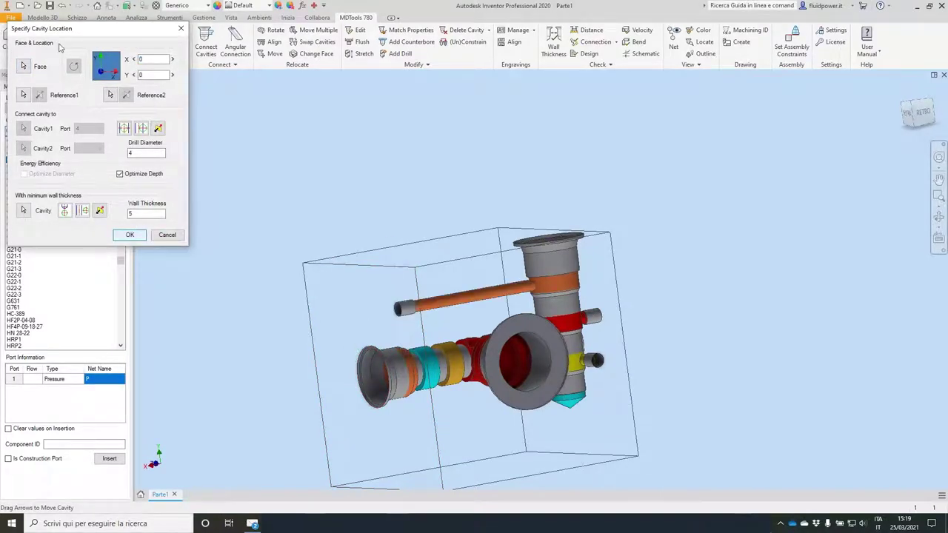
Save the part as spoolblock in the 04_MDTools folder
{"action": "left_click", "coordinate": [49, 6]}
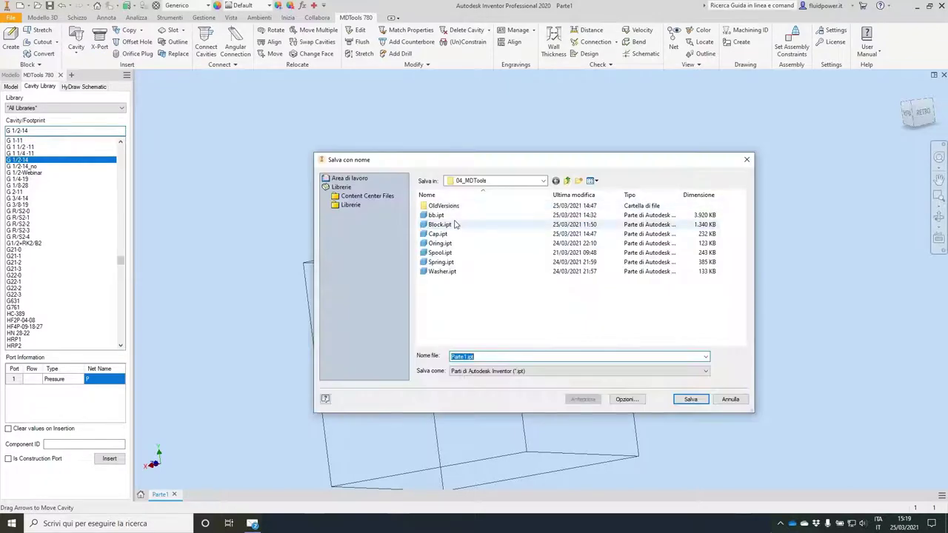
{"action": "type", "text": "spo"}
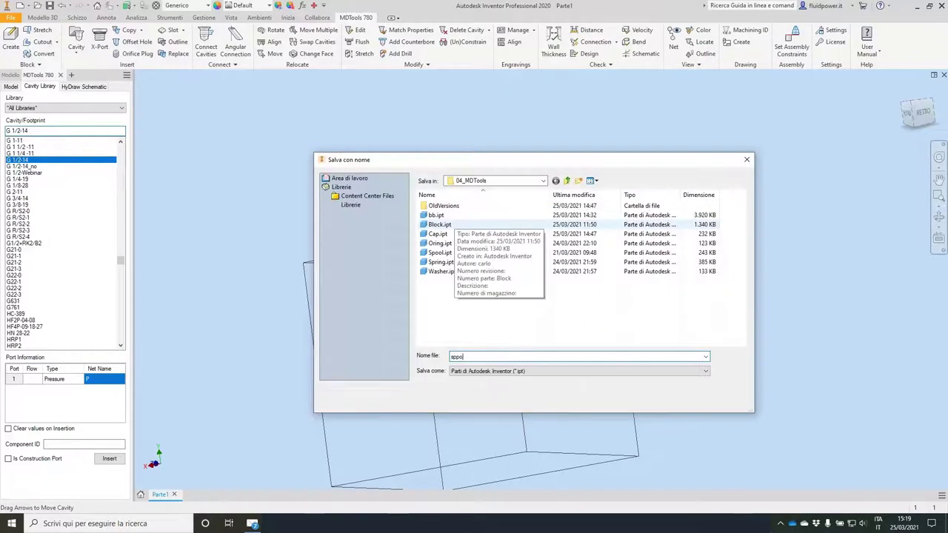
{"action": "type", "text": "olbl"}
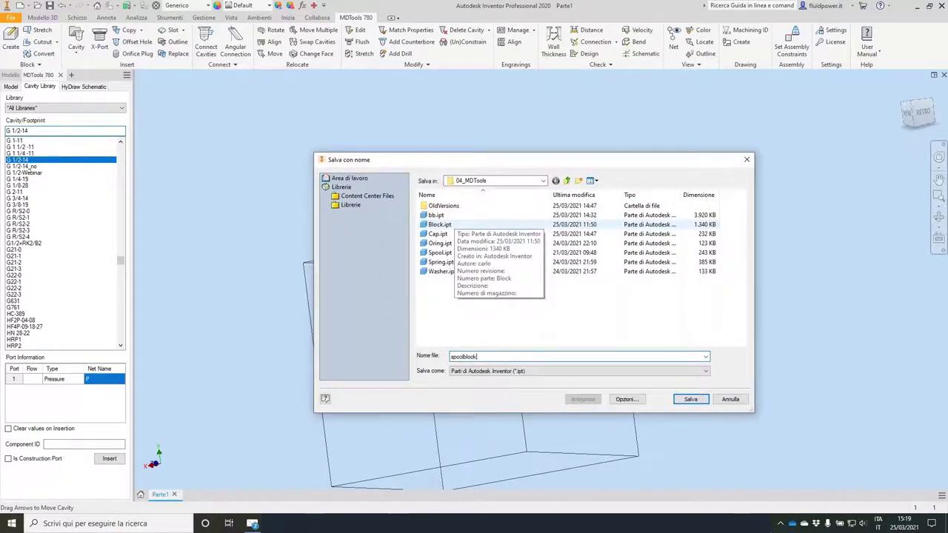
{"action": "type", "text": "ock"}
{"action": "key", "text": "Return"}
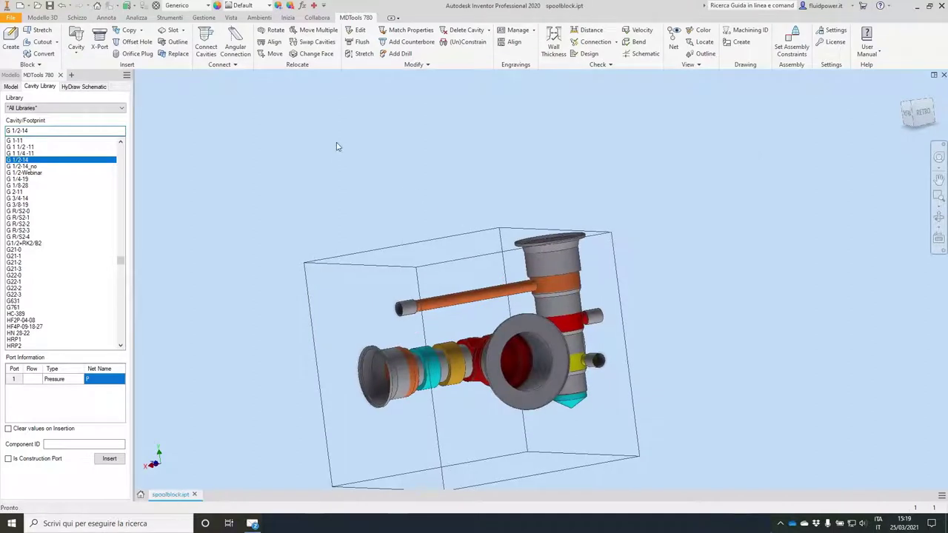
Copy the orange construction port onto the block's top face and connect it to port 4 of the horizontal spool cavity
{"action": "middle_click_drag", "start_coordinate": [340, 144], "coordinate": [382, 164], "text": "shift"}
{"action": "left_click", "coordinate": [129, 30]}
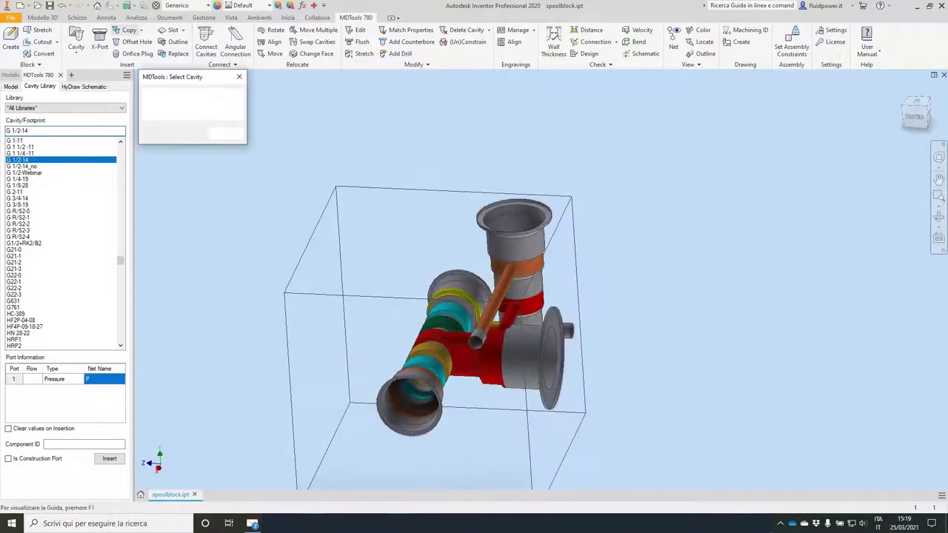
{"action": "left_click", "coordinate": [494, 296]}
{"action": "left_click", "coordinate": [184, 158]}
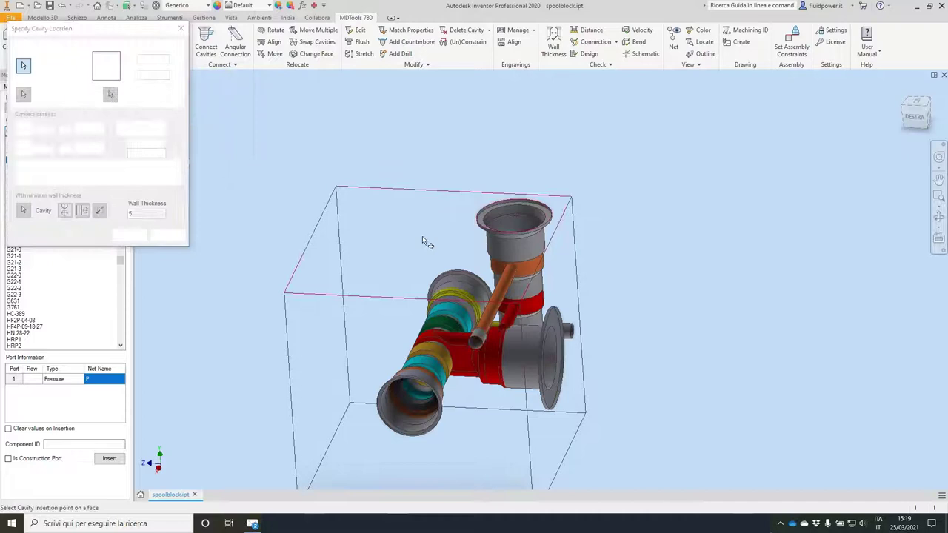
{"action": "left_click", "coordinate": [437, 374]}
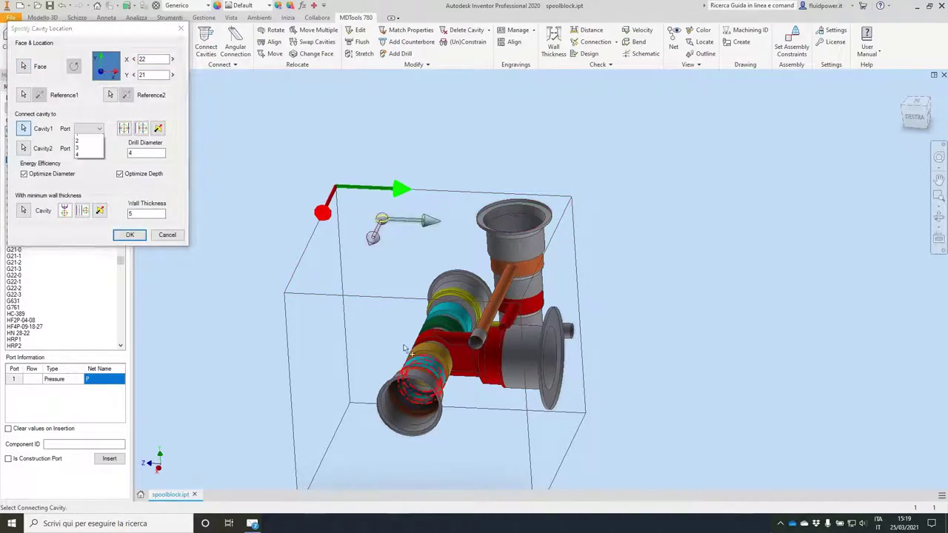
{"action": "left_click", "coordinate": [130, 235]}
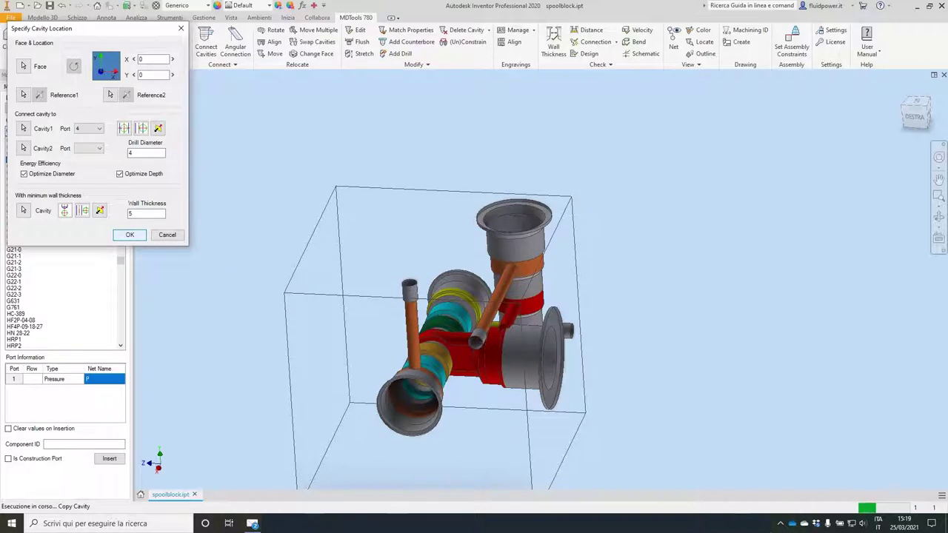
Copy the construction port onto the block's front face, connecting it to both orange drills as Cavity1 and Cavity2
{"action": "left_click", "coordinate": [129, 33]}
{"action": "left_click", "coordinate": [136, 46]}
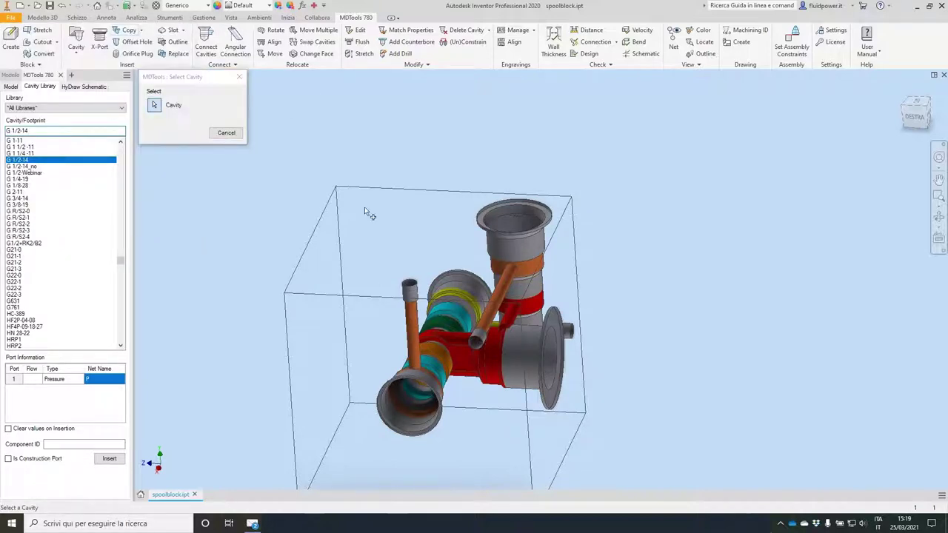
{"action": "left_click", "coordinate": [188, 160]}
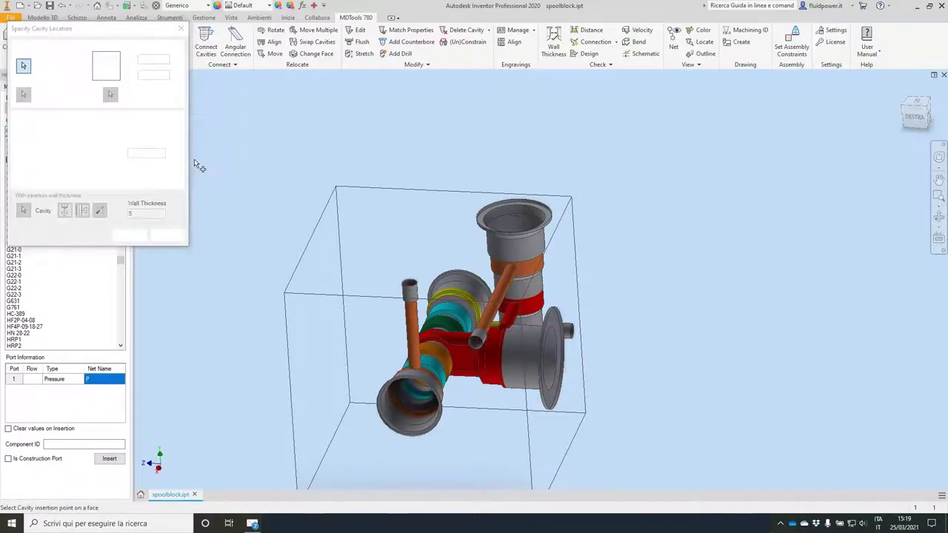
{"action": "left_click", "coordinate": [323, 385]}
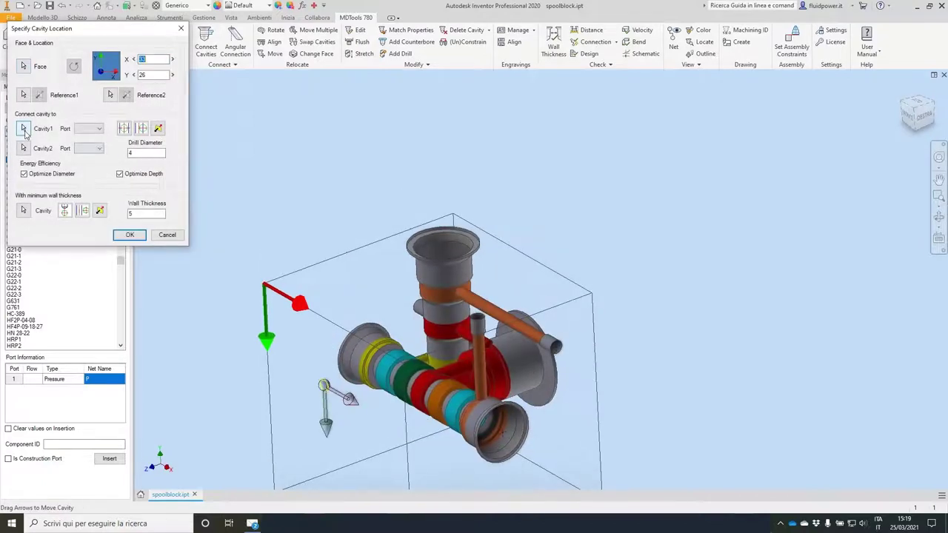
{"action": "left_click", "coordinate": [28, 149]}
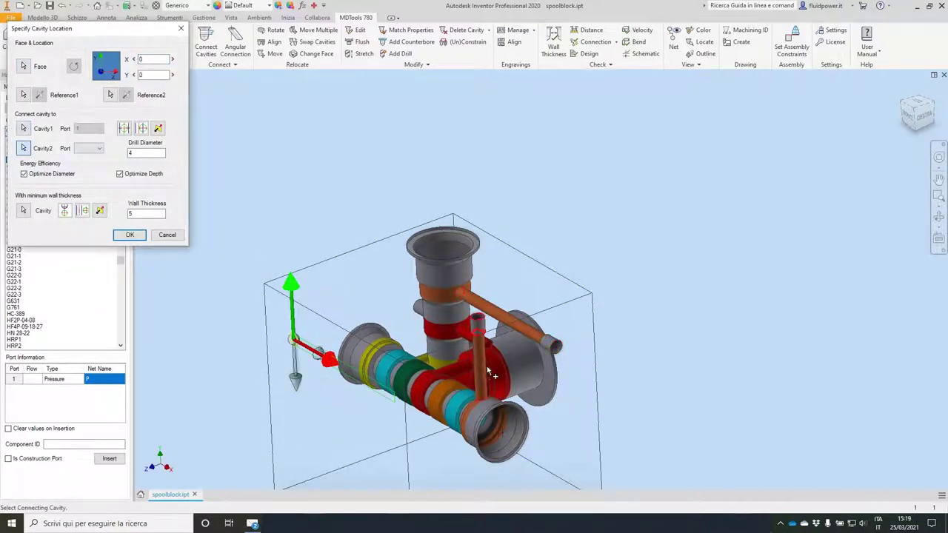
{"action": "left_click", "coordinate": [478, 366]}
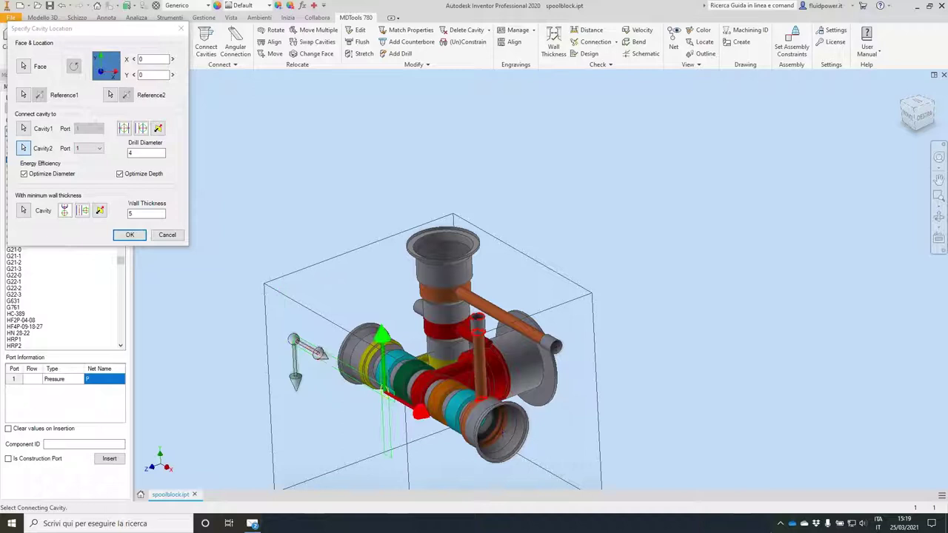
{"action": "left_click", "coordinate": [130, 235]}
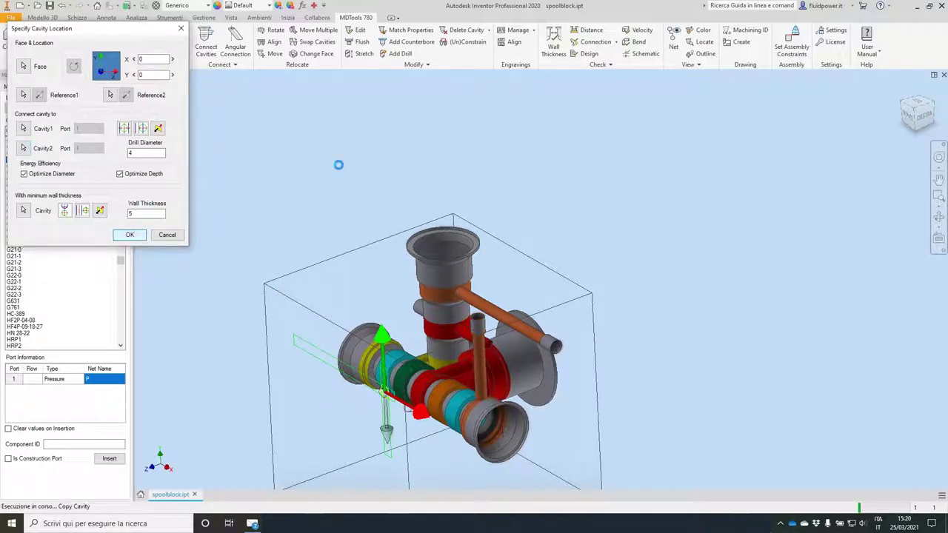
{"action": "middle_click_drag", "start_coordinate": [417, 330], "coordinate": [518, 326], "text": "shift"}
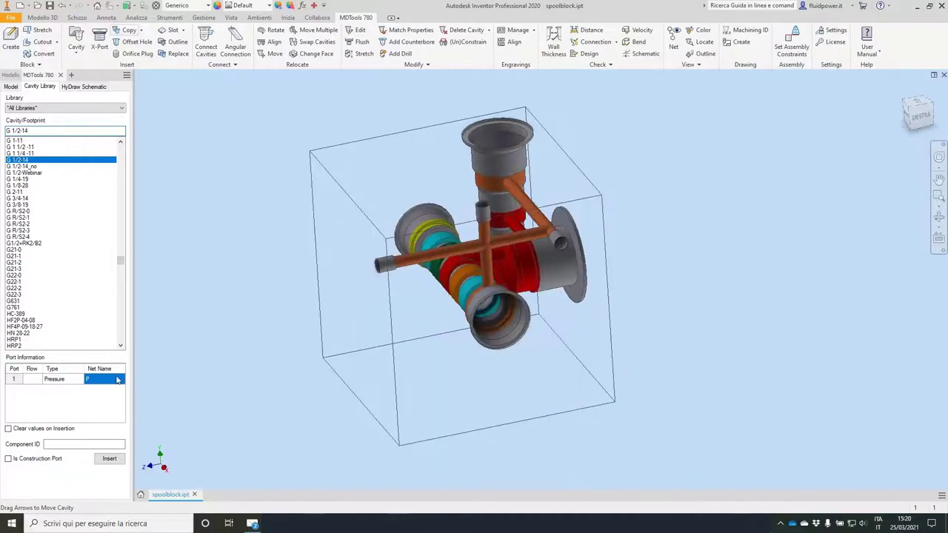
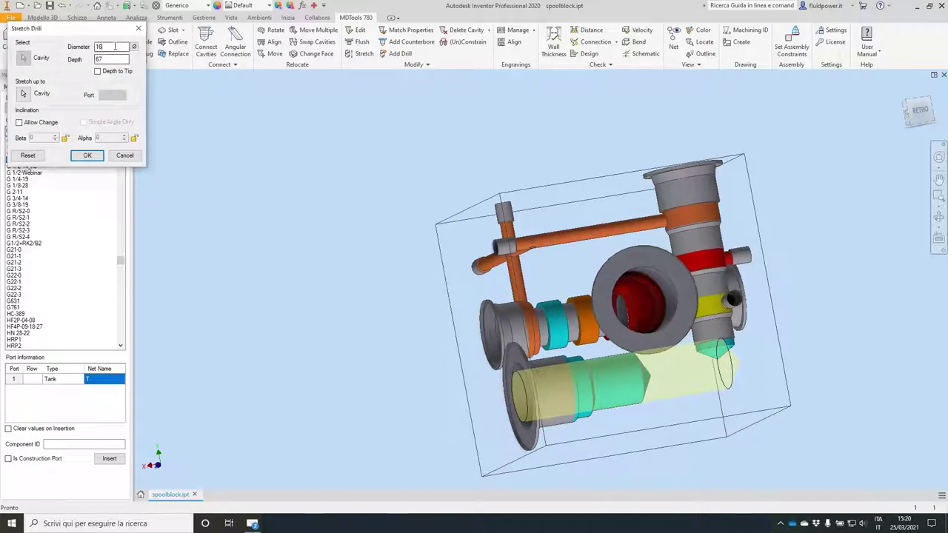
Change the tank port's drill diameter and stretch the drill to a depth of 67
{"action": "left_click_drag", "start_coordinate": [115, 47], "coordinate": [72, 54]}
{"action": "type", "text": "1"}
{"action": "key", "text": "Return"}
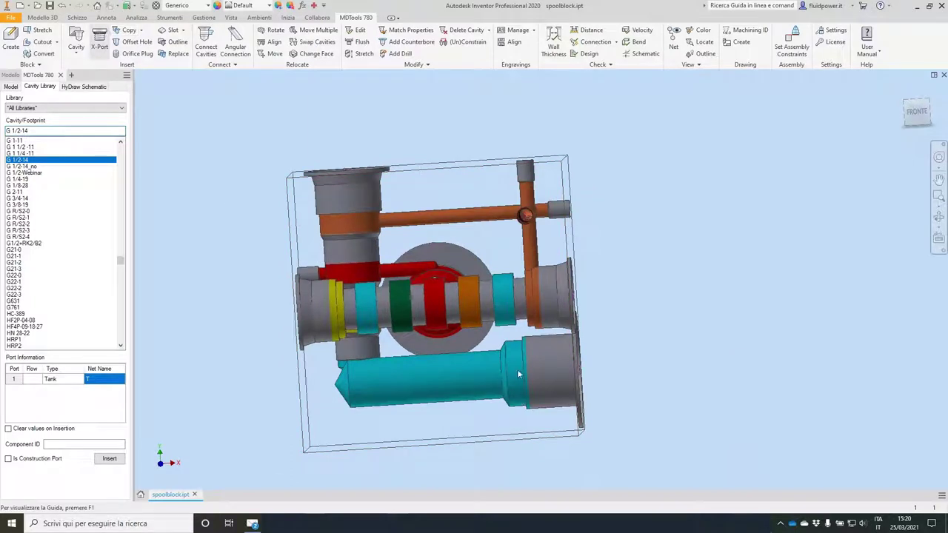
Set up an MB-600-100 construction port with drill diameter 9 and ID PLUG6, connected to the tank port
{"action": "left_click", "coordinate": [248, 182]}
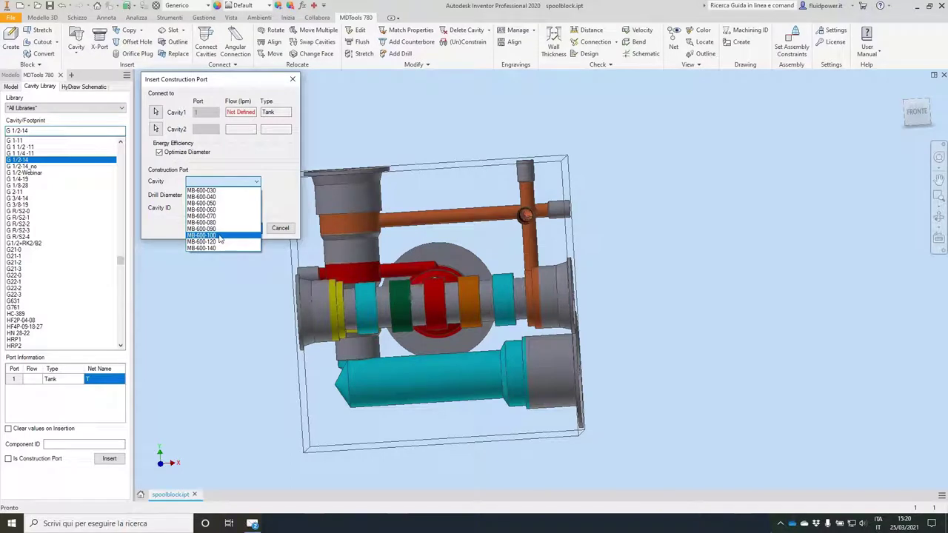
{"action": "left_click", "coordinate": [215, 236]}
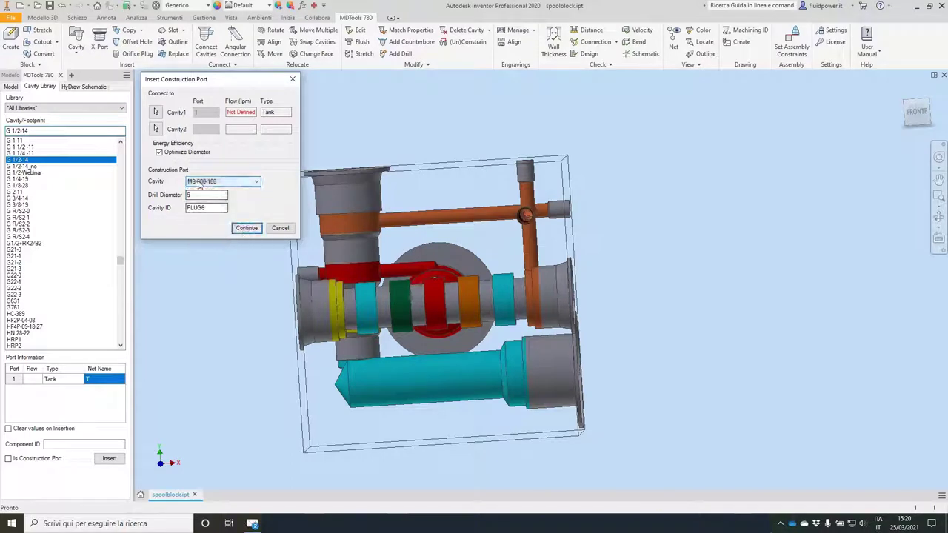
{"action": "left_click", "coordinate": [248, 228]}
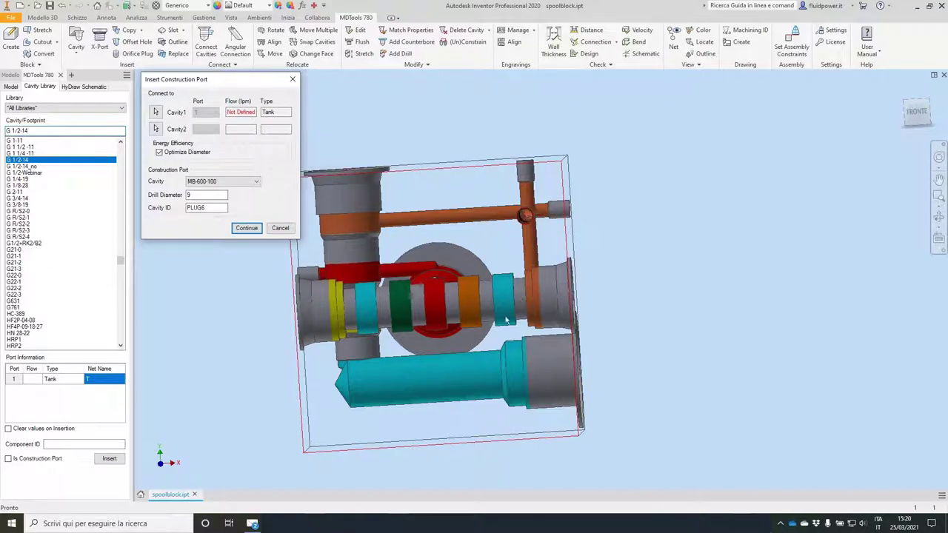
{"action": "left_click", "coordinate": [249, 228]}
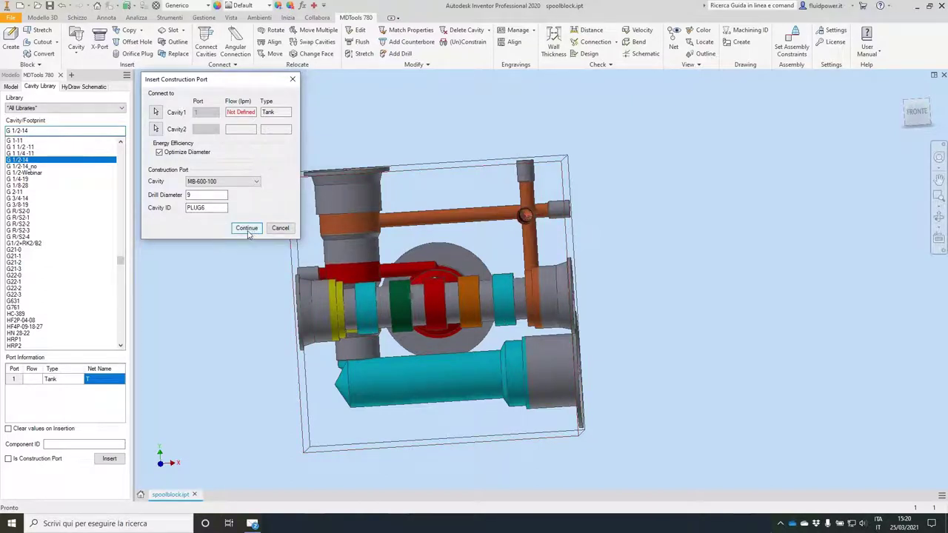
Place the construction port on the front face so it joins the tank drill and the spool cavity's nearby cyan port
{"action": "left_click", "coordinate": [507, 350]}
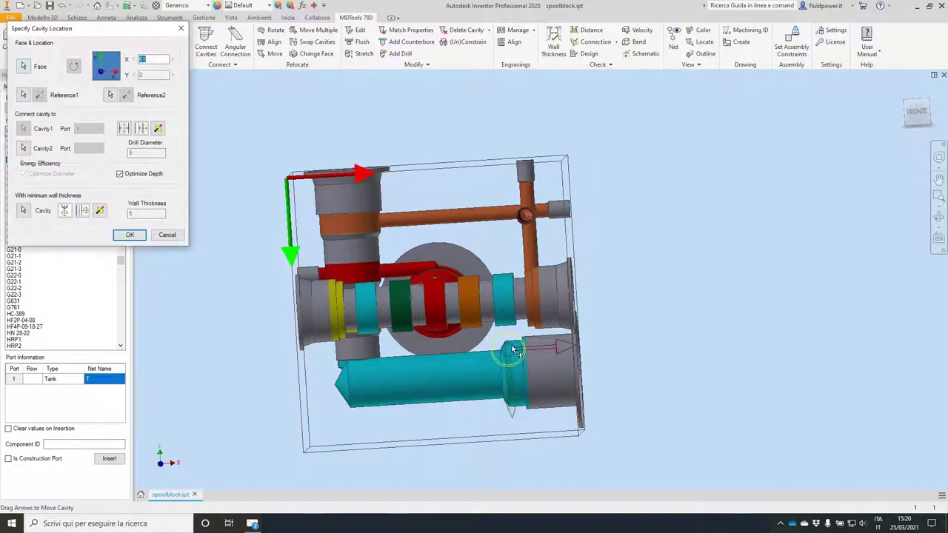
{"action": "left_click_drag", "start_coordinate": [345, 390], "coordinate": [507, 338]}
{"action": "left_click", "coordinate": [126, 239]}
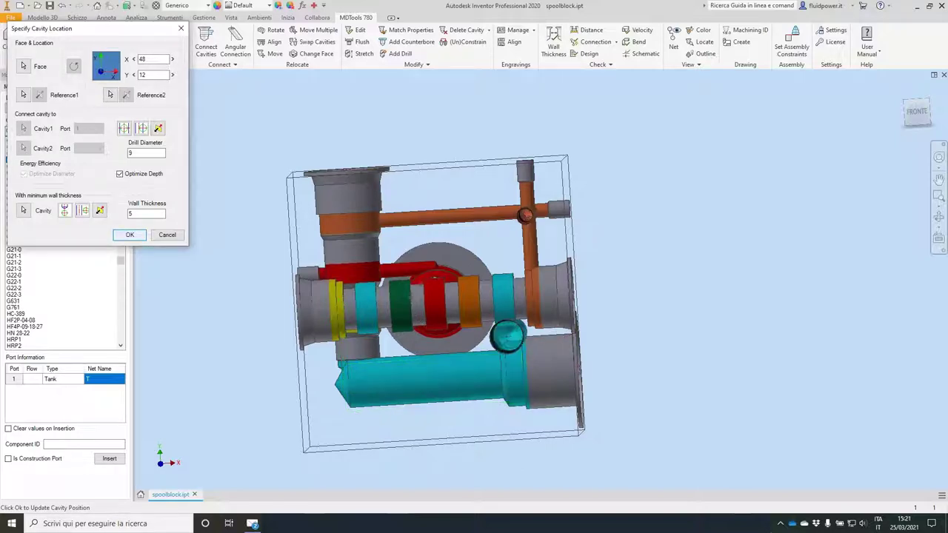
{"action": "left_click", "coordinate": [129, 234]}
{"action": "scroll", "coordinate": [479, 301], "scroll_direction": "down", "scroll_amount": 3}
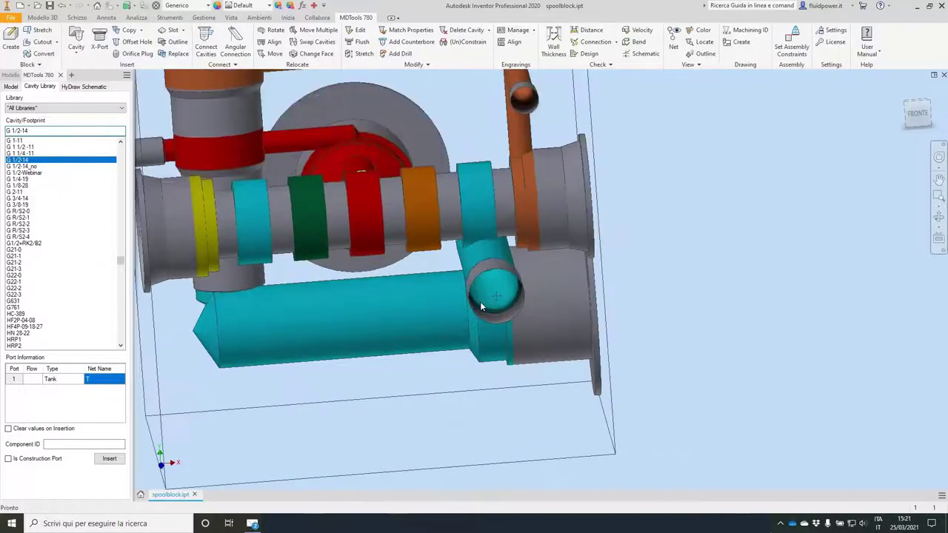
Move the PLUG6 construction port to X 60, Y 51 on the front face and update the net colors
{"action": "scroll", "coordinate": [480, 301], "scroll_direction": "up", "scroll_amount": 1}
{"action": "left_click", "coordinate": [275, 55]}
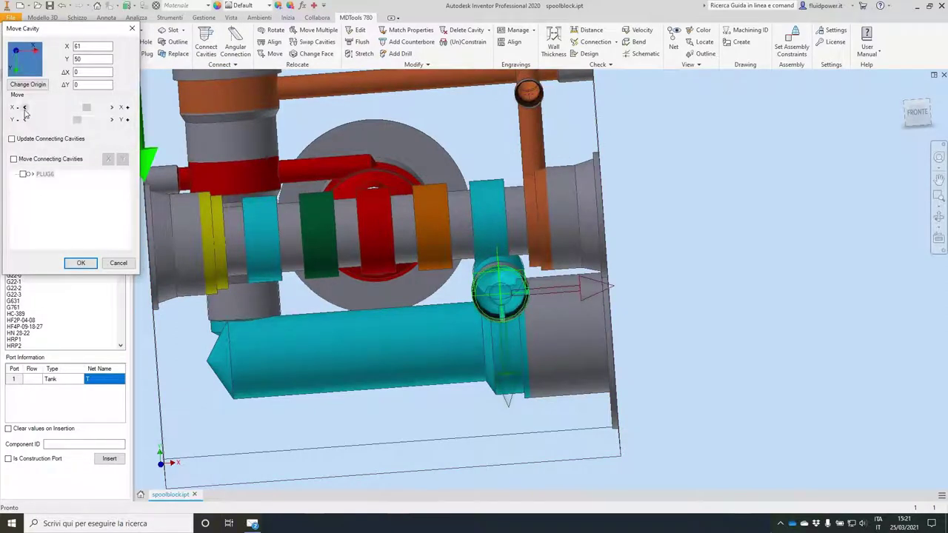
{"action": "left_click", "coordinate": [25, 107]}
{"action": "left_click", "coordinate": [112, 119]}
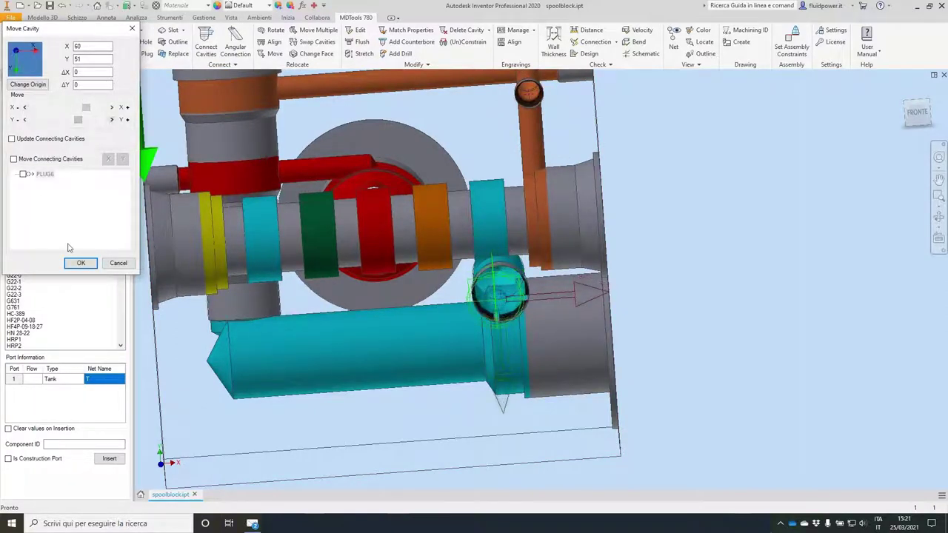
{"action": "left_click", "coordinate": [80, 264]}
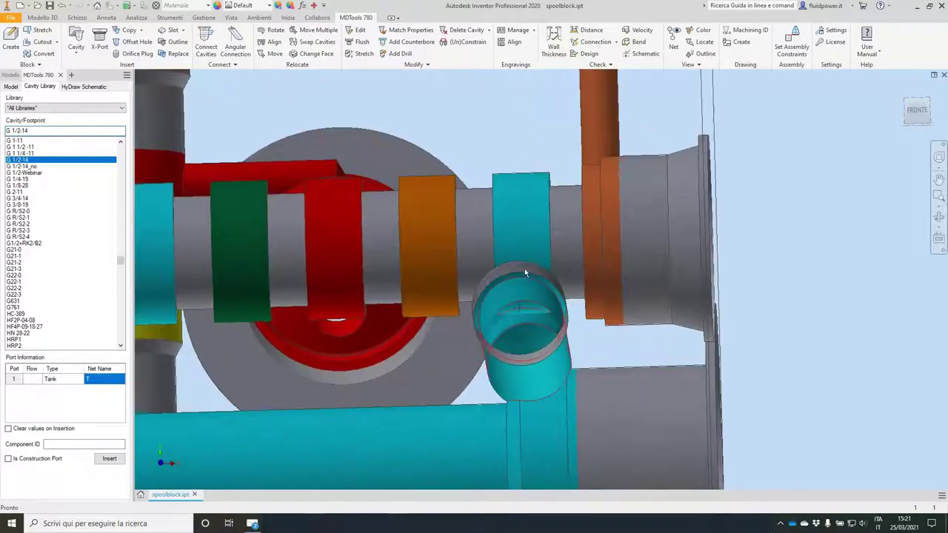
{"action": "left_click", "coordinate": [698, 31]}
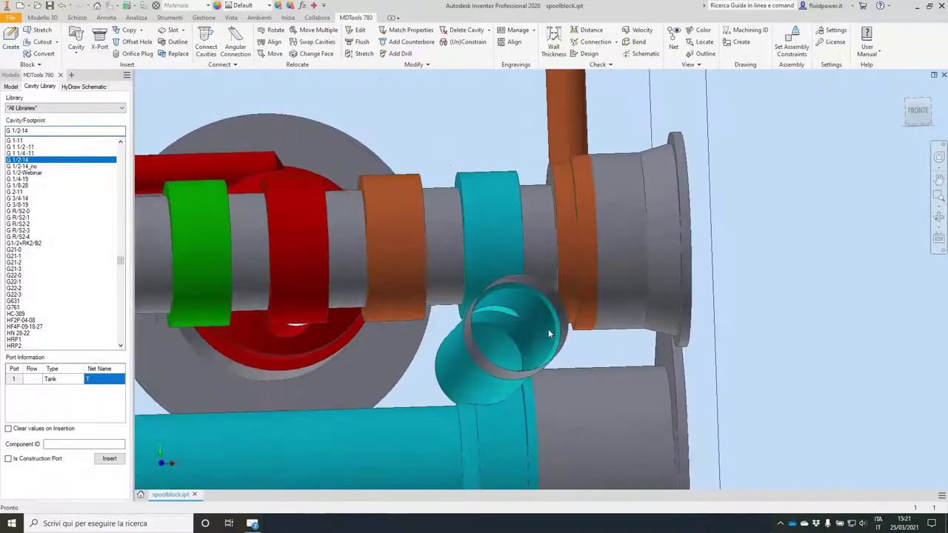
Move the PLUG6 construction port to Y 49.5 on the front face
{"action": "left_click", "coordinate": [548, 329]}
{"action": "left_click", "coordinate": [559, 305]}
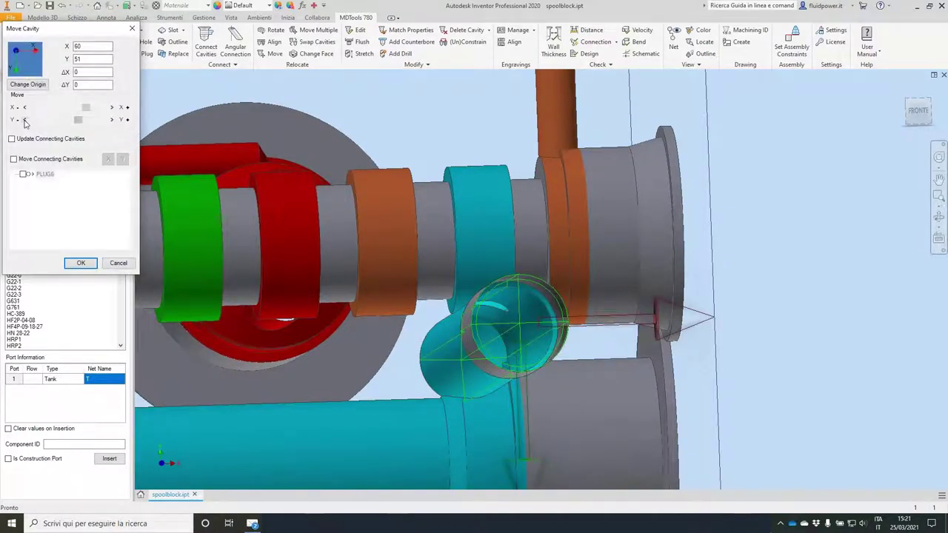
{"action": "left_click", "coordinate": [24, 120]}
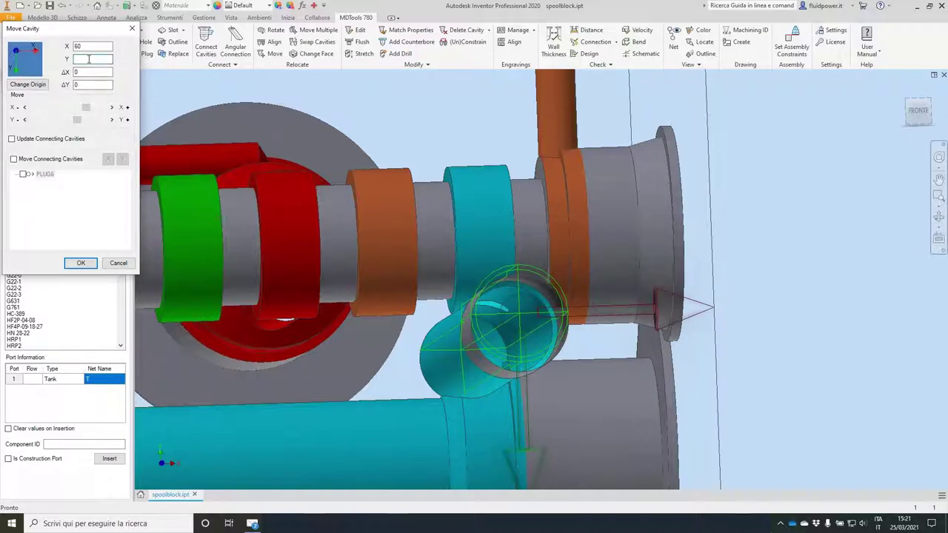
{"action": "key", "text": "Return"}
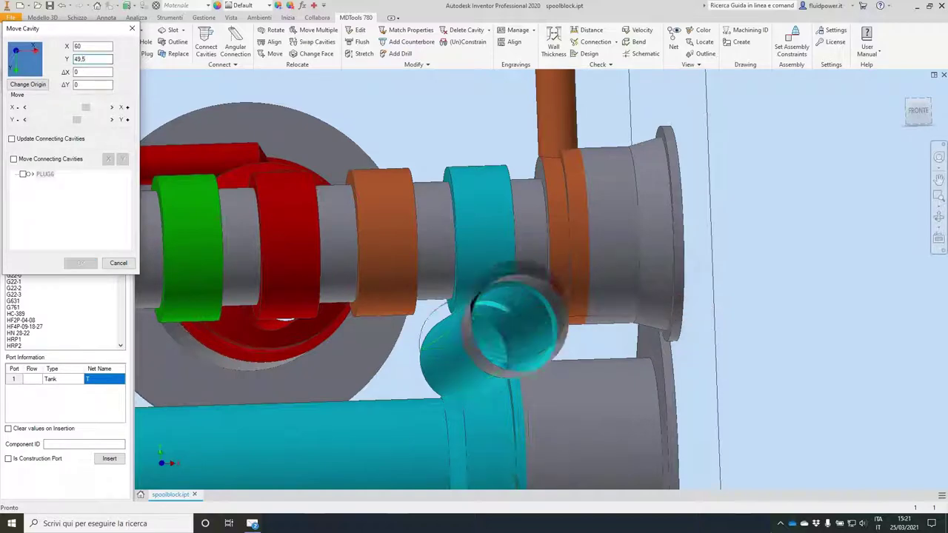
Set the PLUG6 construction port's Y position to 50 and update the net colors again
{"action": "mouse_move", "coordinate": [447, 247]}
{"action": "middle_mouse_down", "text": "shift"}
{"action": "mouse_move", "coordinate": [472, 264]}
{"action": "mouse_move", "coordinate": [453, 259]}
{"action": "middle_mouse_up", "text": "shift"}
{"action": "left_click", "coordinate": [363, 52]}
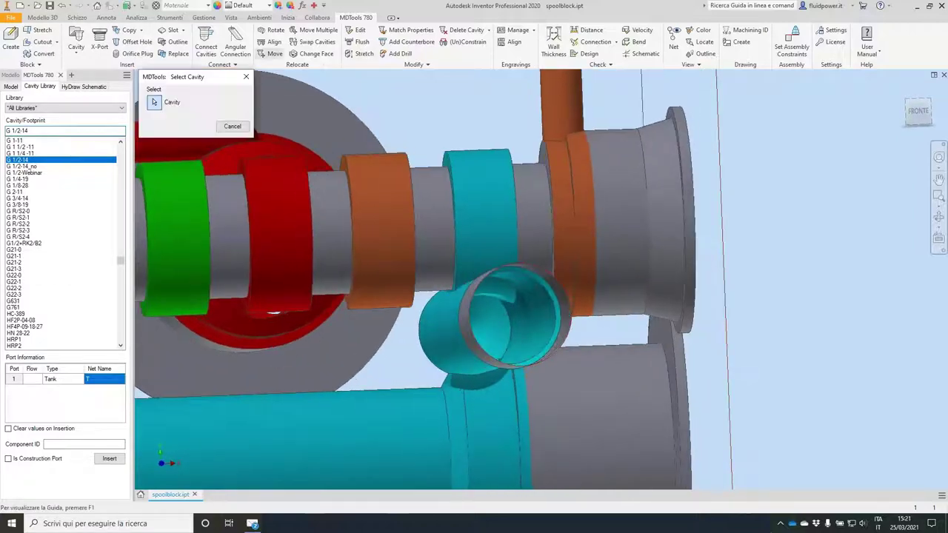
{"action": "left_click", "coordinate": [556, 351]}
{"action": "double_click", "coordinate": [88, 59]}
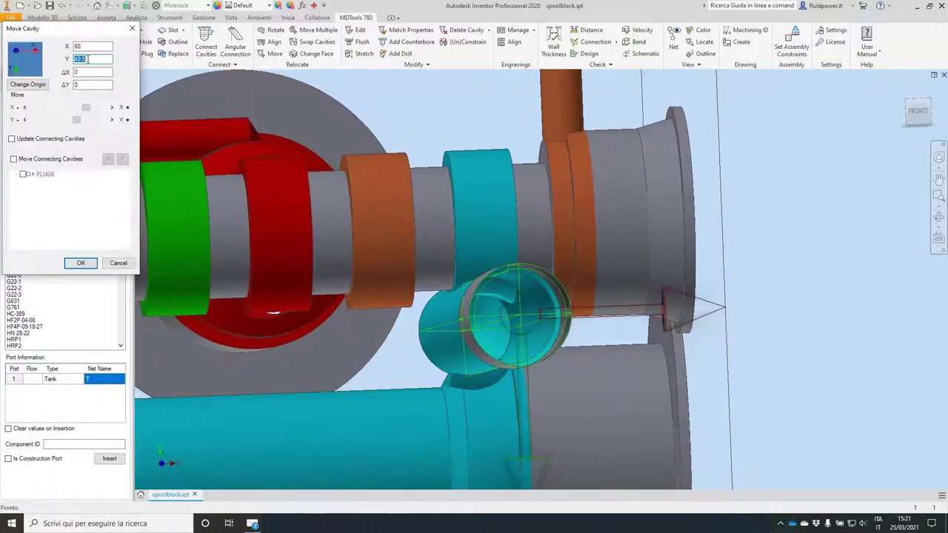
{"action": "type", "text": "50"}
{"action": "key", "text": "Return"}
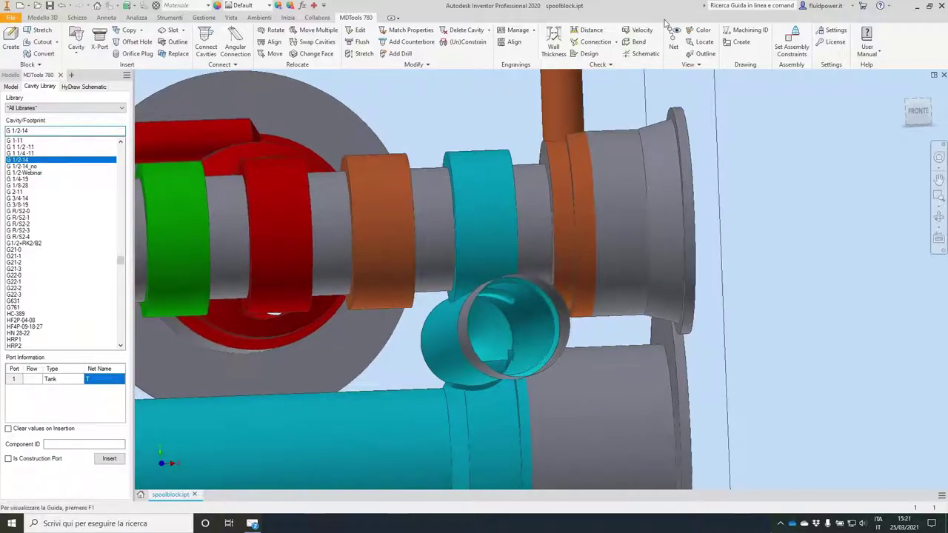
{"action": "left_click", "coordinate": [698, 30]}
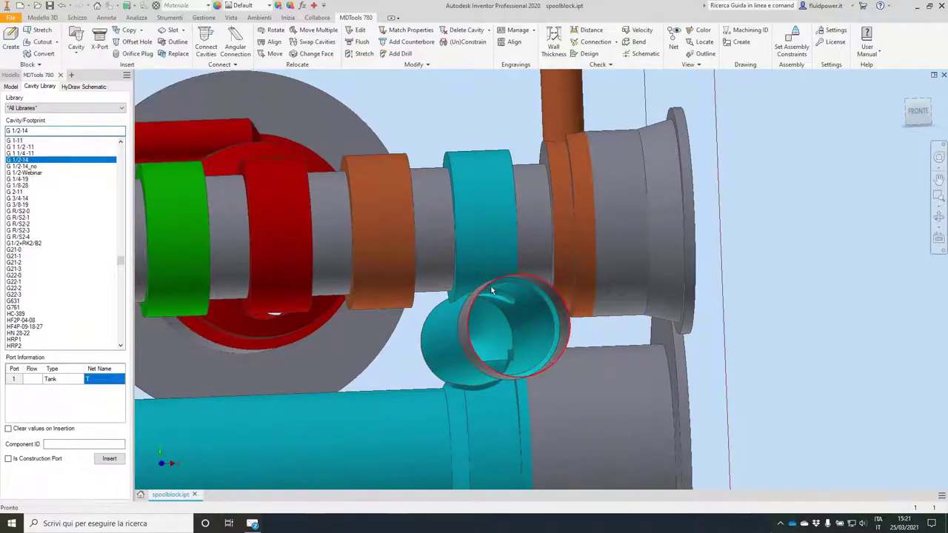
Stretch the PLUG6 construction port's drill to a depth of 65
{"action": "middle_click_drag", "start_coordinate": [498, 302], "coordinate": [642, 229], "text": "shift"}
{"action": "scroll", "coordinate": [602, 220], "scroll_direction": "up", "scroll_amount": 5}
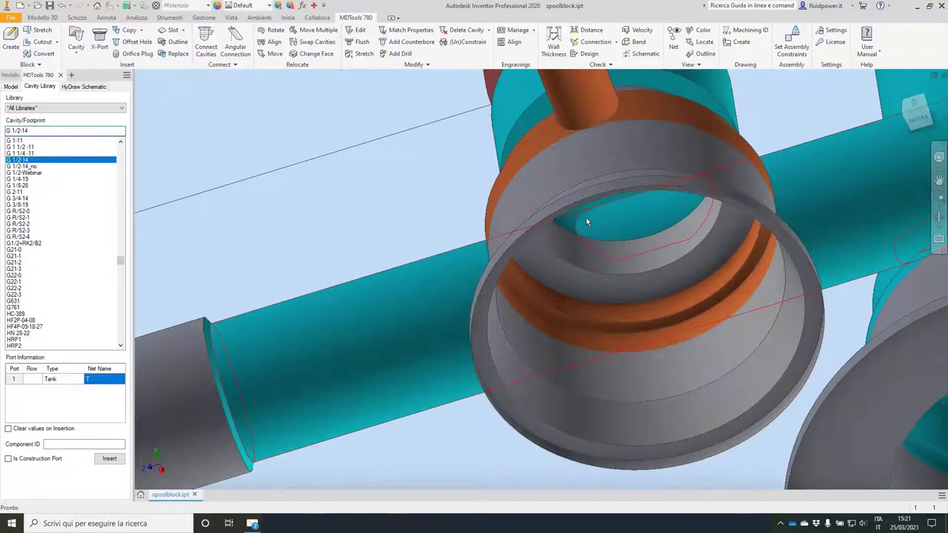
{"action": "scroll", "coordinate": [585, 223], "scroll_direction": "down", "scroll_amount": 1}
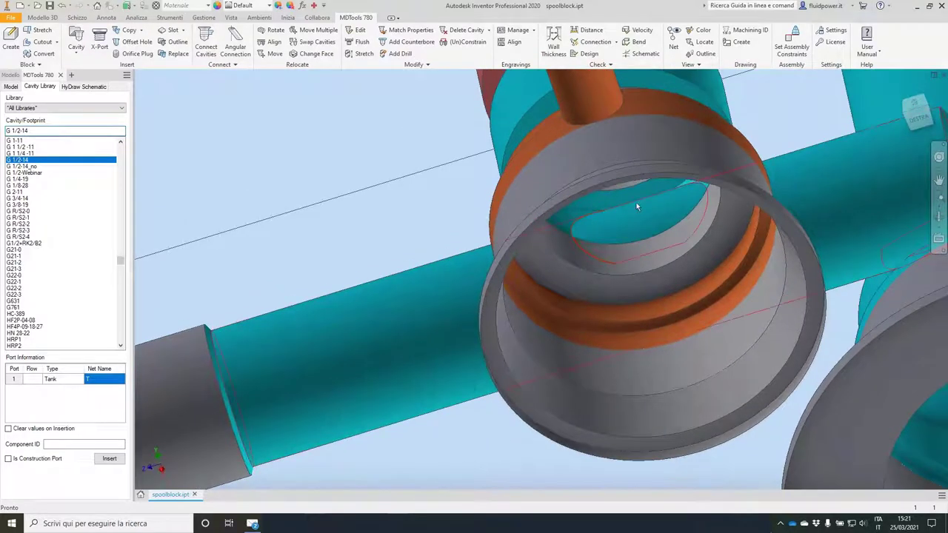
{"action": "middle_click_drag", "start_coordinate": [648, 210], "coordinate": [875, 324], "text": "shift"}
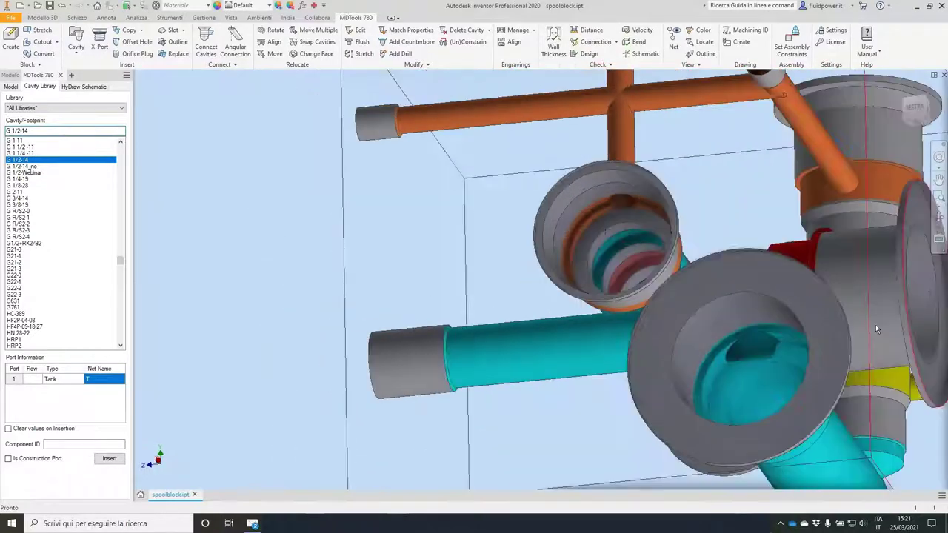
{"action": "left_click", "coordinate": [759, 349]}
{"action": "left_click", "coordinate": [800, 331]}
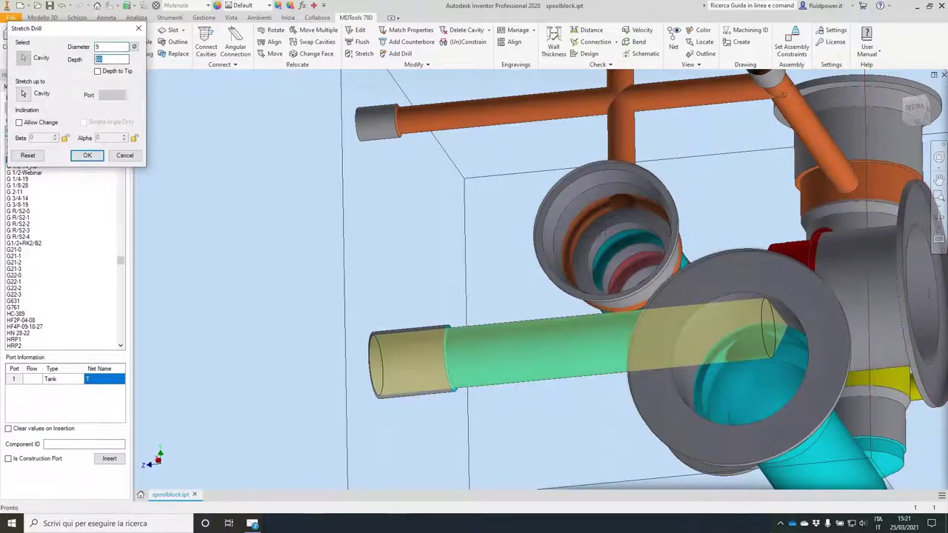
{"action": "key", "text": "Return"}
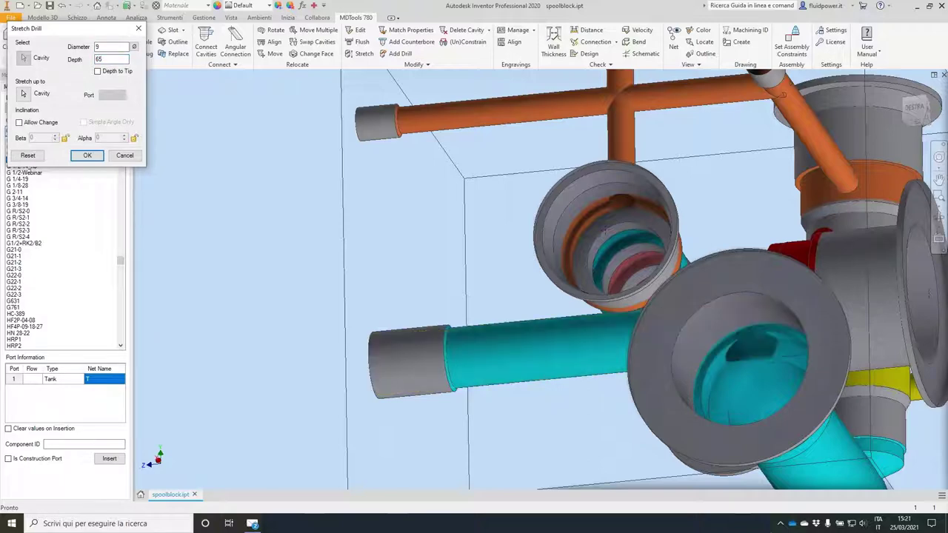
{"action": "middle_click_drag", "start_coordinate": [568, 353], "coordinate": [359, 265], "text": "shift"}
{"action": "key", "text": "F6"}
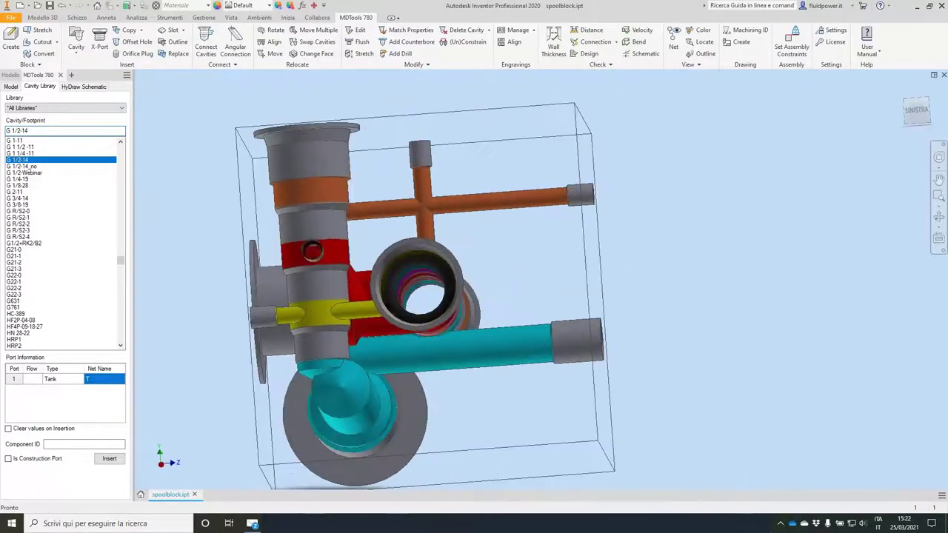
{"action": "middle_click_drag", "start_coordinate": [427, 237], "coordinate": [400, 214], "text": "shift"}
{"action": "left_click", "coordinate": [105, 35]}
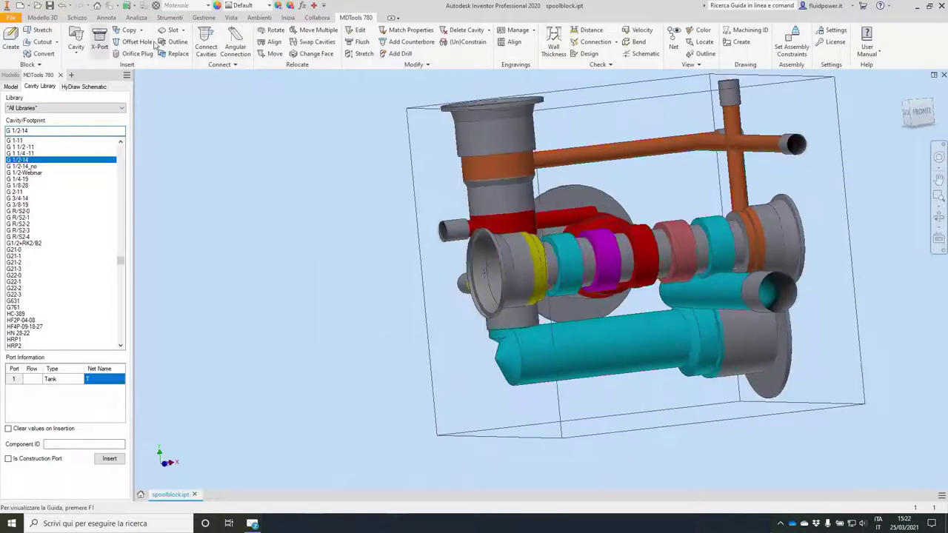
{"action": "middle_click_drag", "start_coordinate": [617, 297], "coordinate": [486, 323], "text": "shift"}
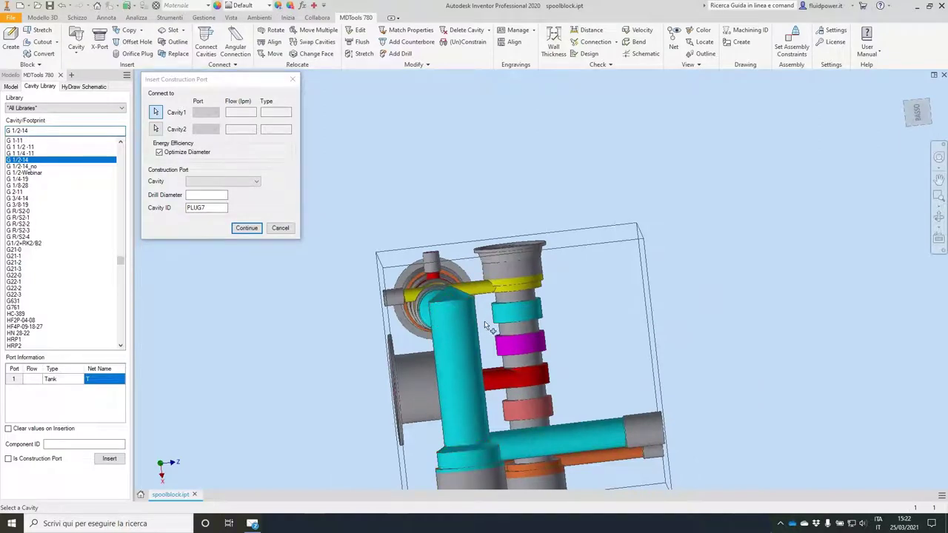
{"action": "left_click", "coordinate": [281, 228]}
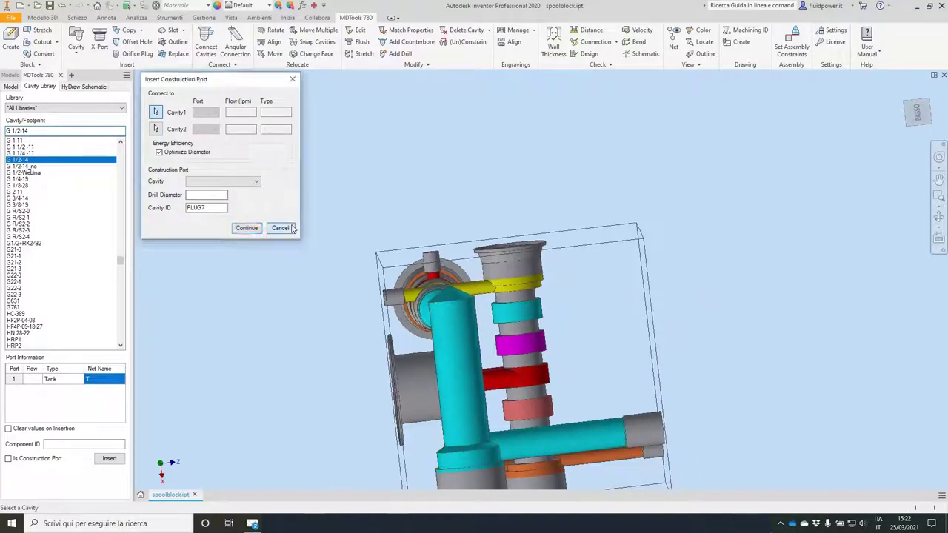
Copy the 9 mm construction port onto the block's bottom face at X 18, Y 51, between the tank drill and spool cavity
{"action": "left_click", "coordinate": [134, 33]}
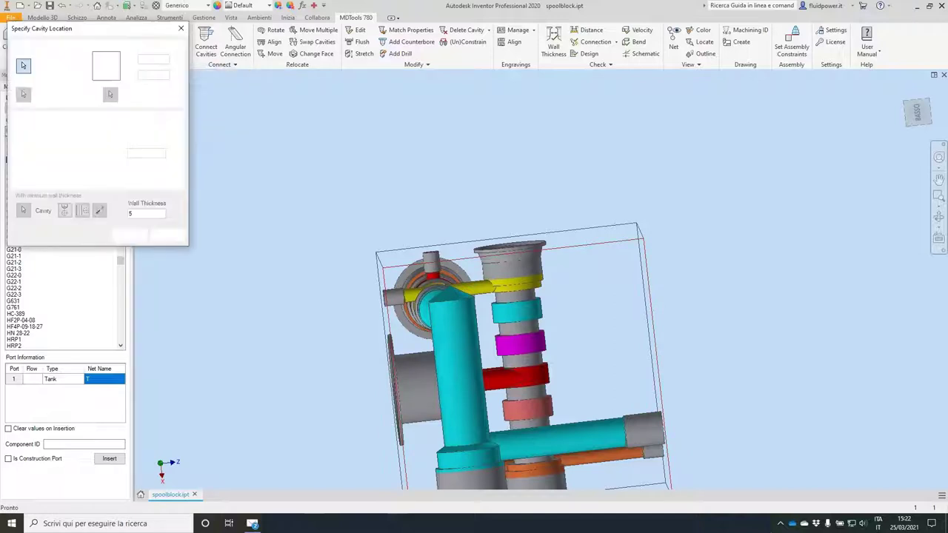
{"action": "left_click", "coordinate": [486, 327]}
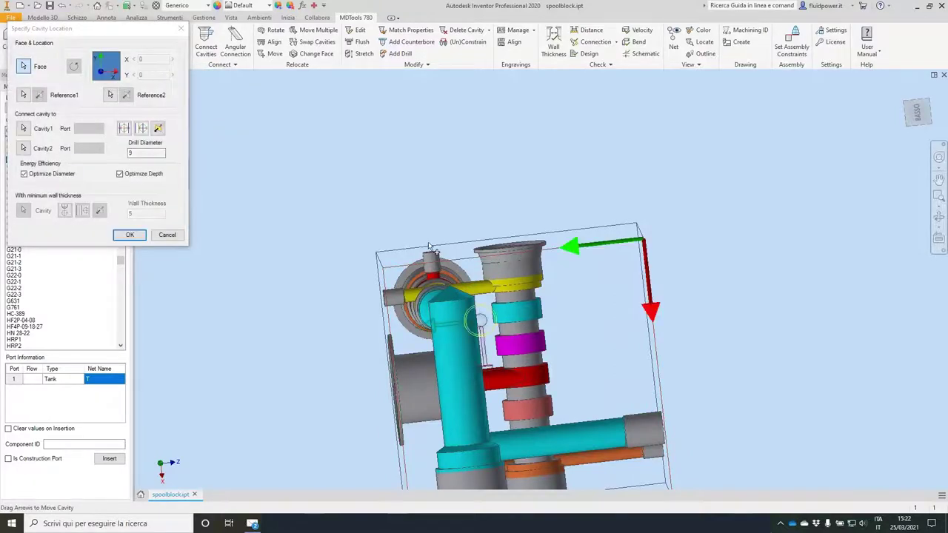
{"action": "left_click", "coordinate": [483, 317]}
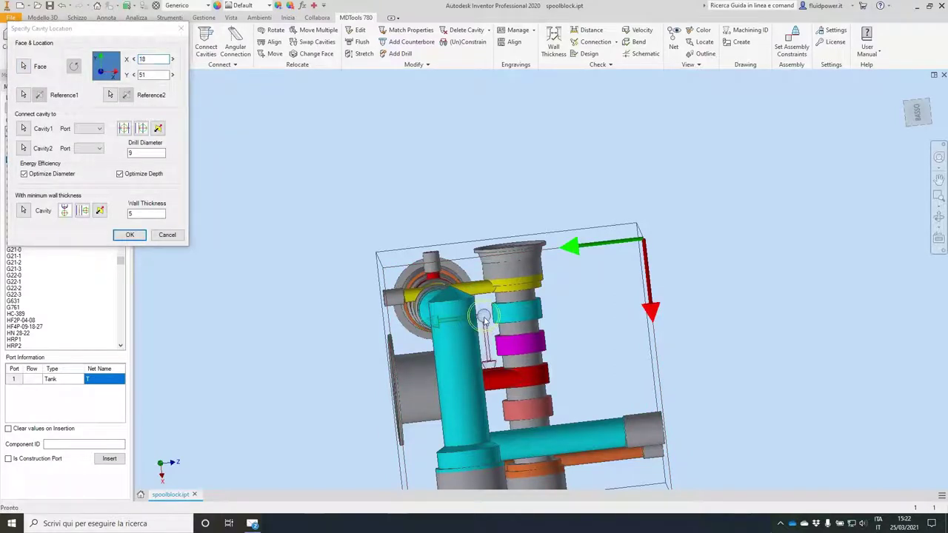
{"action": "left_click", "coordinate": [129, 235]}
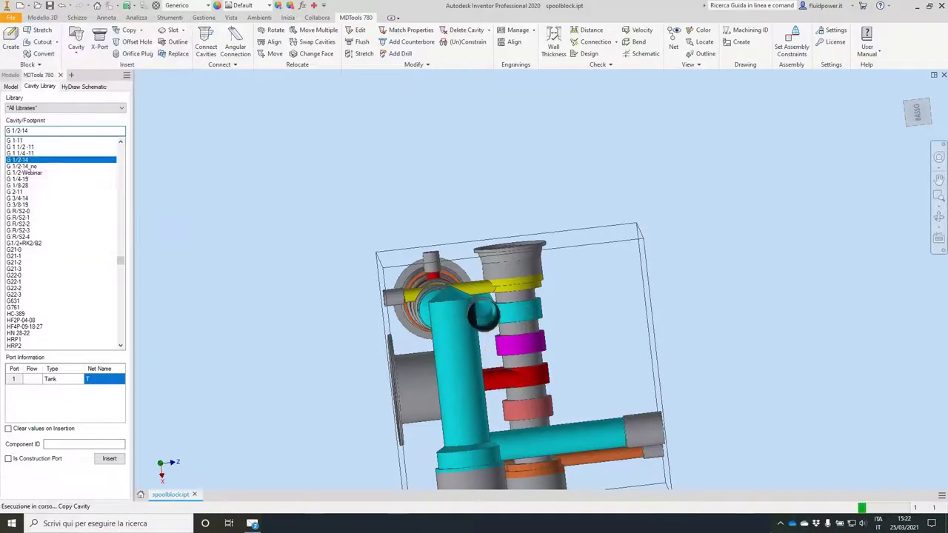
Shorten the drill of the copied construction port on the bottom face with Stretch
{"action": "middle_click_drag", "start_coordinate": [377, 233], "coordinate": [478, 229], "text": "shift"}
{"action": "left_click", "coordinate": [375, 56]}
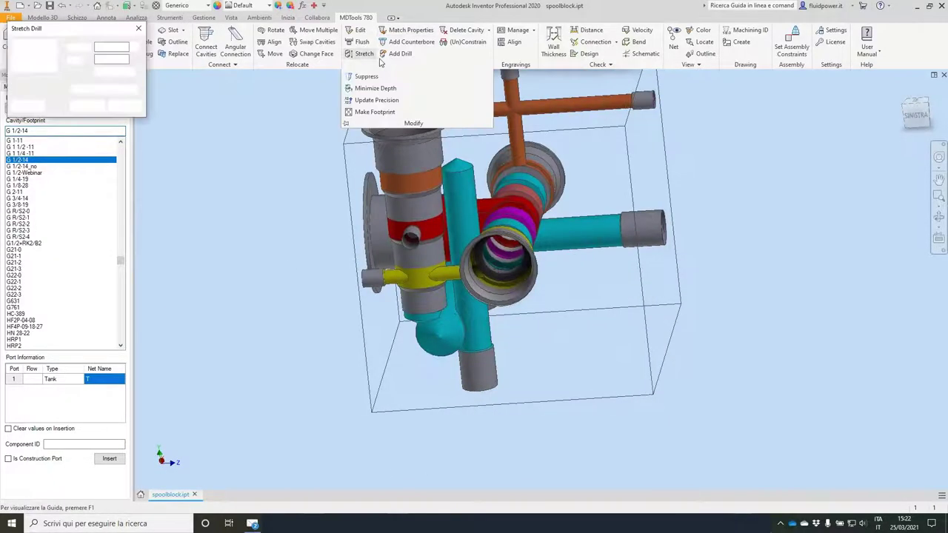
{"action": "left_click", "coordinate": [475, 199]}
{"action": "left_click", "coordinate": [91, 155]}
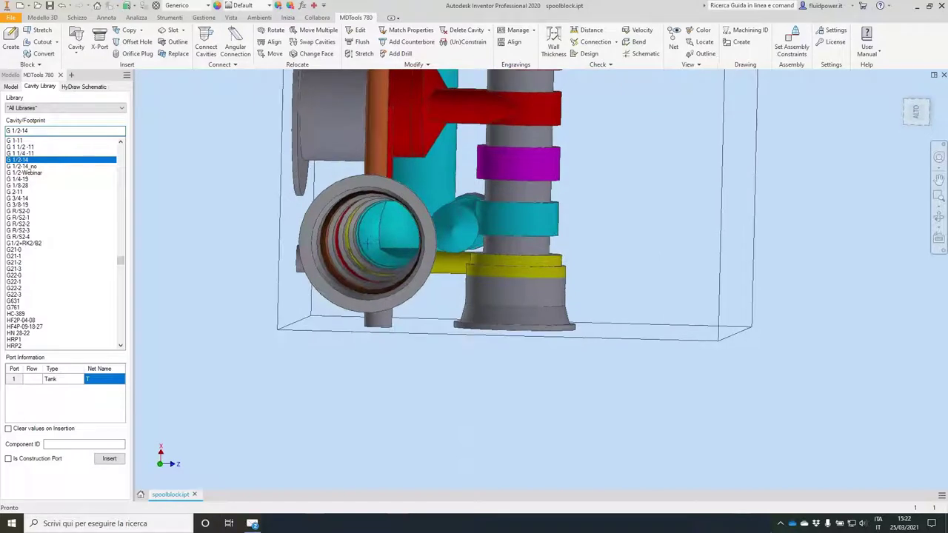
Move the PLUG7 construction port on the bottom face to X 19, keeping Y at 51
{"action": "left_click", "coordinate": [275, 53]}
{"action": "left_click", "coordinate": [465, 219]}
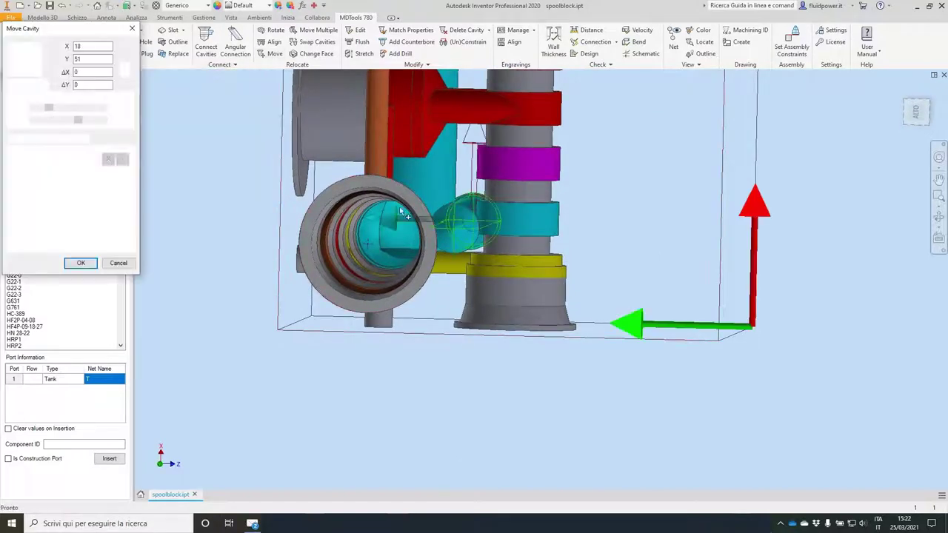
{"action": "left_click", "coordinate": [112, 108]}
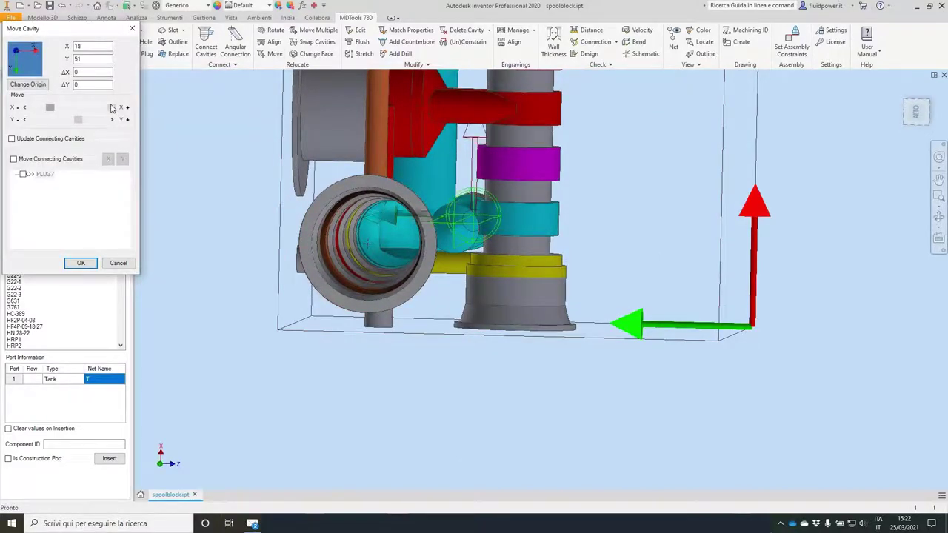
{"action": "left_click", "coordinate": [80, 261]}
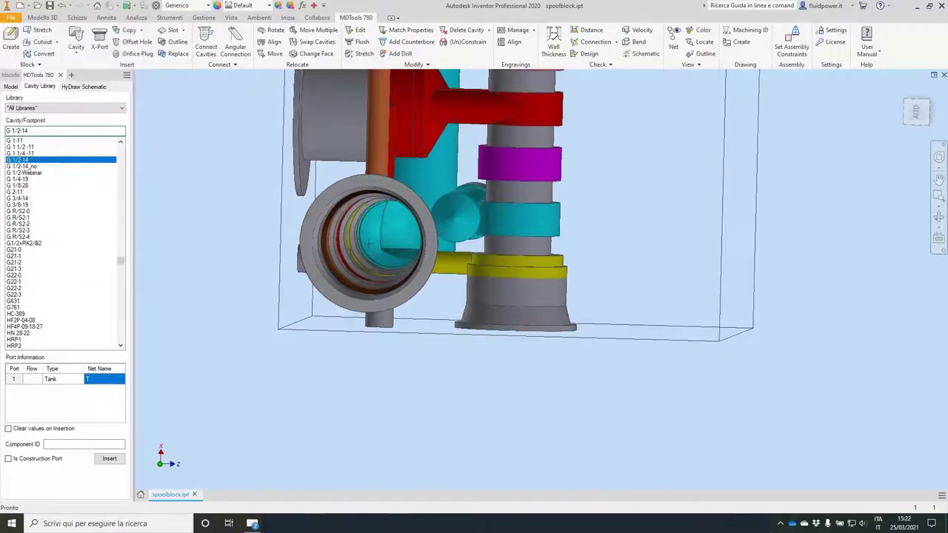
Modify the block by adding 5 mm of width at cutting plane location 54
{"action": "middle_click_drag", "start_coordinate": [511, 197], "coordinate": [453, 285], "text": "shift"}
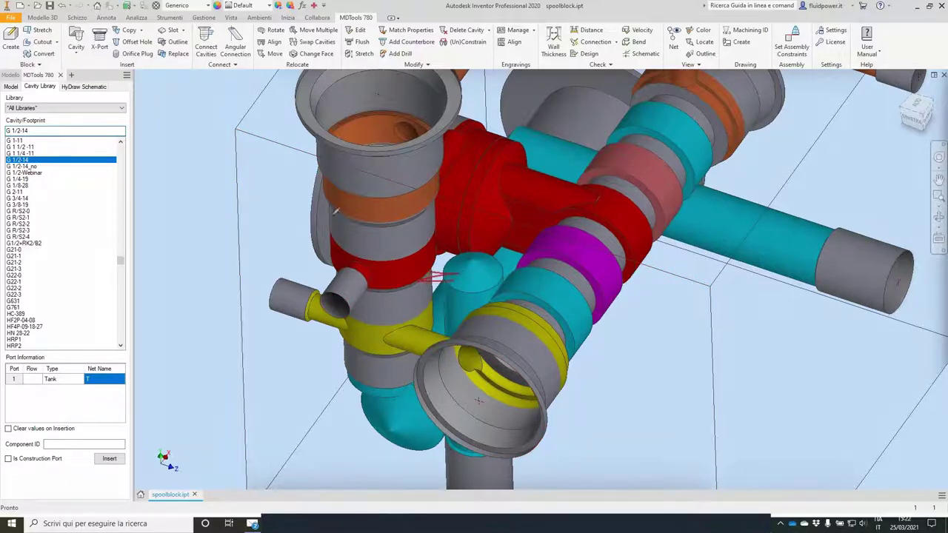
{"action": "key", "text": "Home"}
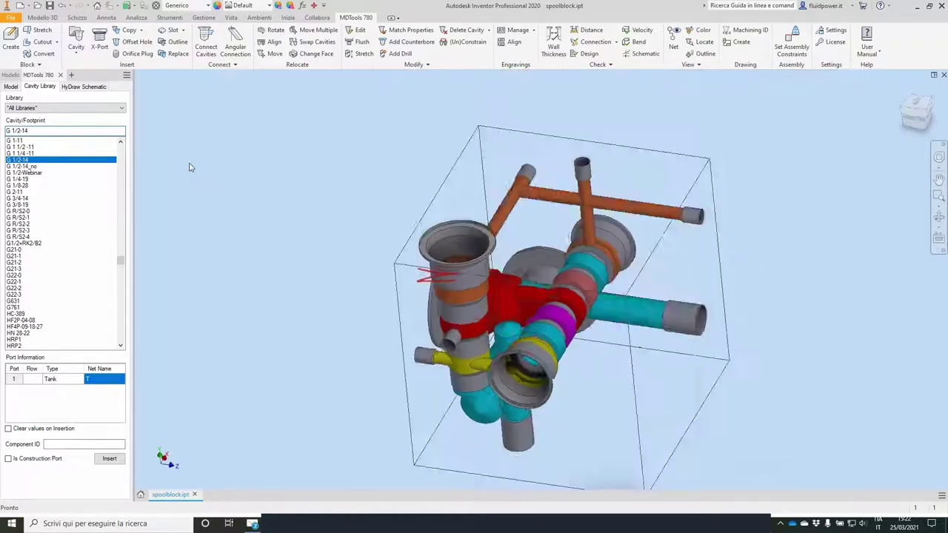
{"action": "left_click", "coordinate": [11, 35]}
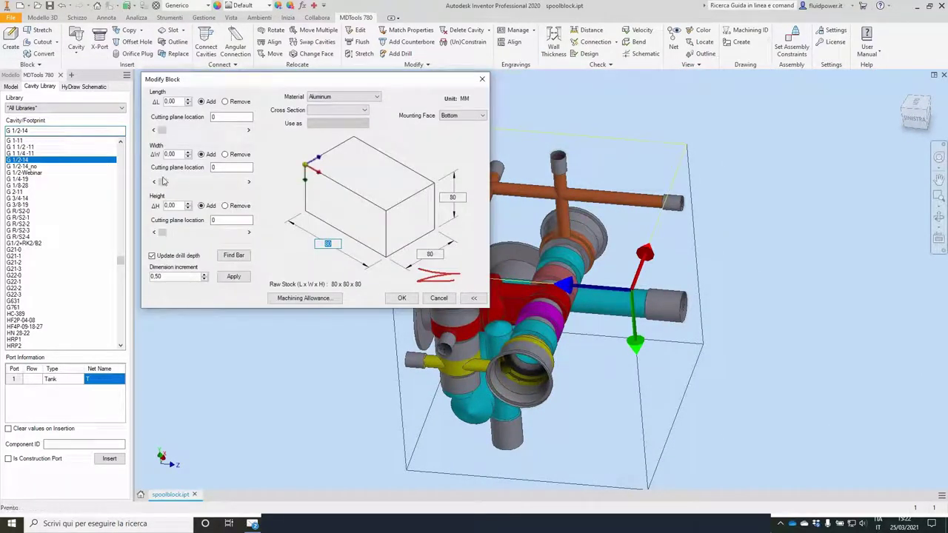
{"action": "left_click_drag", "start_coordinate": [162, 183], "coordinate": [216, 184]}
{"action": "left_click_drag", "start_coordinate": [180, 154], "coordinate": [160, 154]}
{"action": "type", "text": "5"}
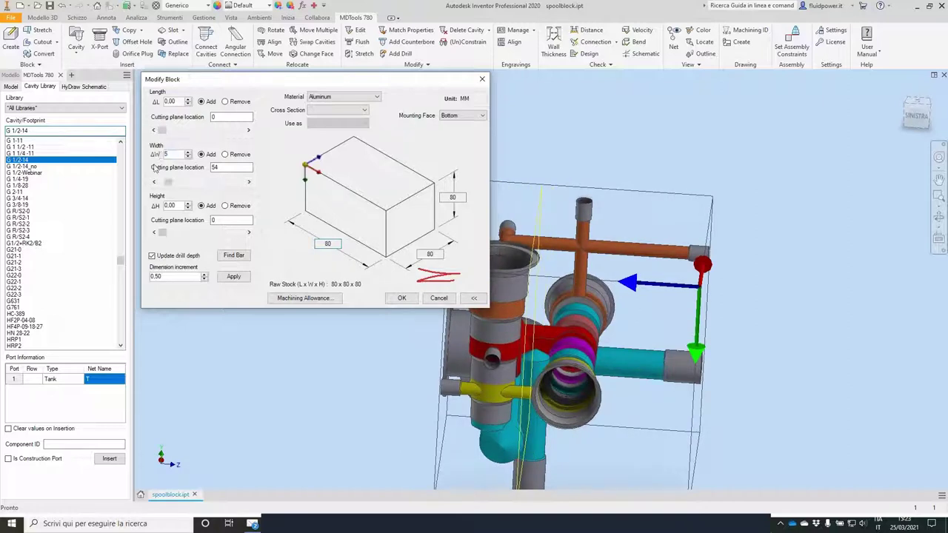
{"action": "left_click", "coordinate": [398, 298]}
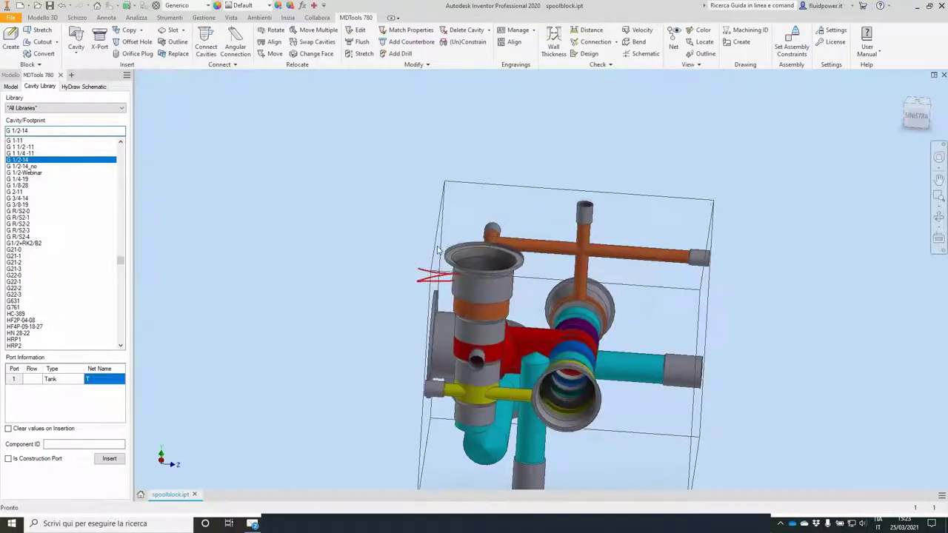
{"action": "middle_click_drag", "start_coordinate": [524, 385], "coordinate": [536, 256], "text": "shift"}
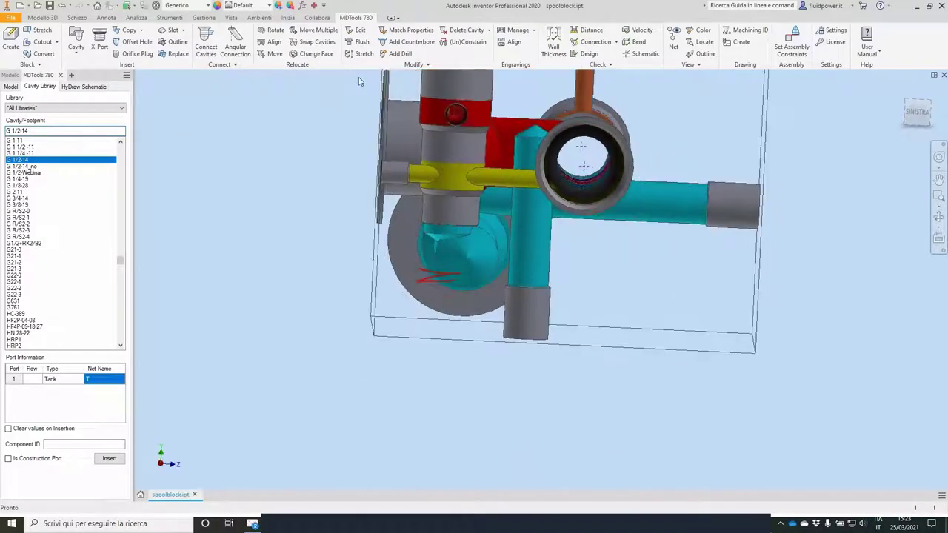
Move the tank port T to X 60, keeping Y at 62
{"action": "left_click", "coordinate": [271, 54]}
{"action": "left_click", "coordinate": [441, 215]}
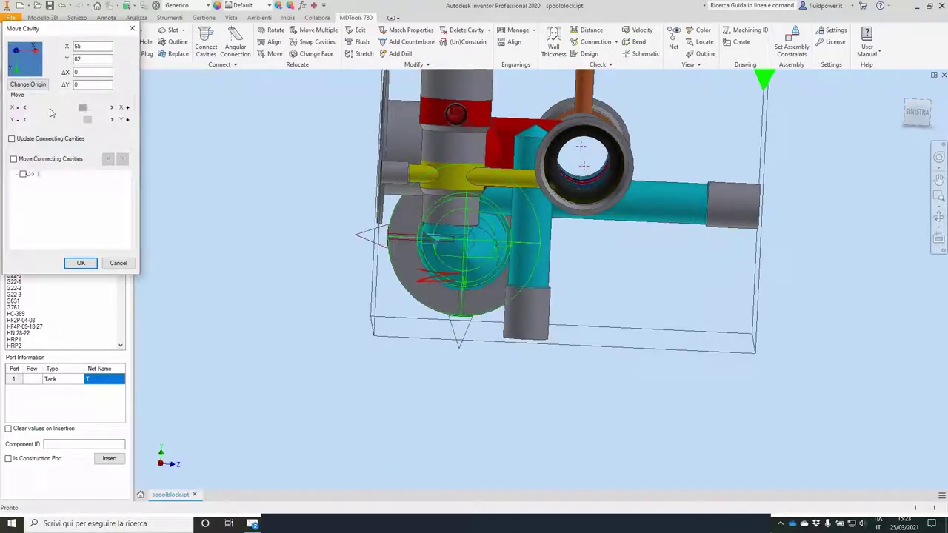
{"action": "left_click", "coordinate": [80, 263]}
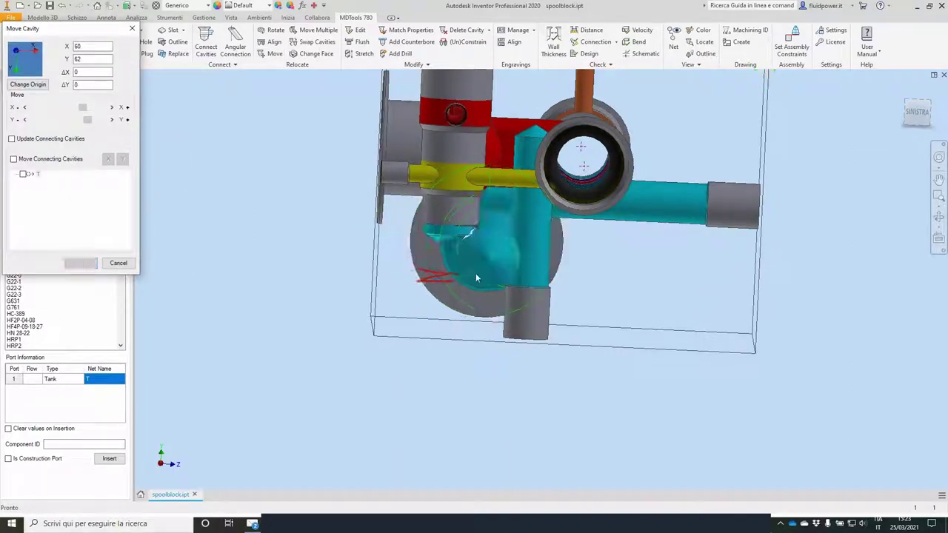
{"action": "middle_click_drag", "start_coordinate": [466, 242], "coordinate": [498, 243], "text": "shift"}
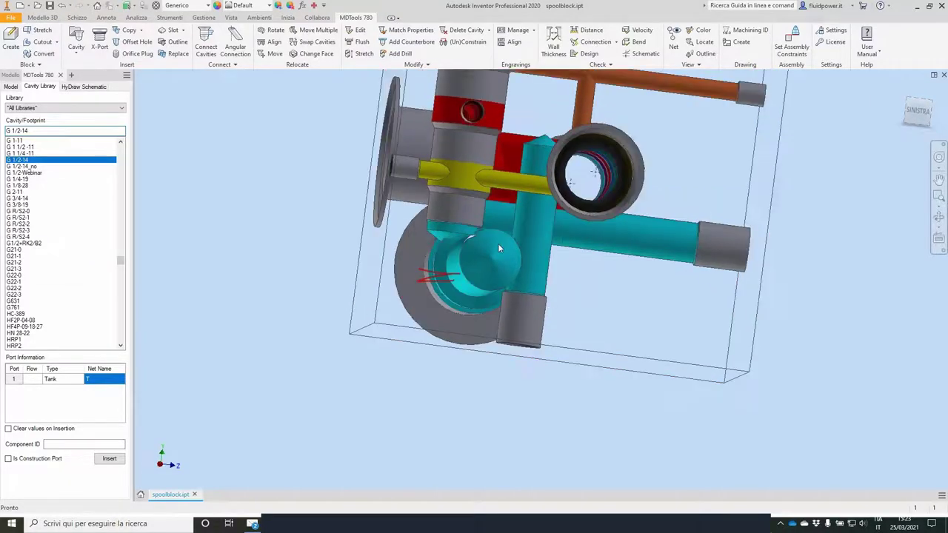
Stretch the 12 mm drill at the end of the cavity above the tank port to a depth of 65
{"action": "scroll", "coordinate": [497, 243], "scroll_direction": "up", "scroll_amount": 4}
{"action": "middle_click_drag", "start_coordinate": [390, 197], "coordinate": [389, 210], "text": "shift"}
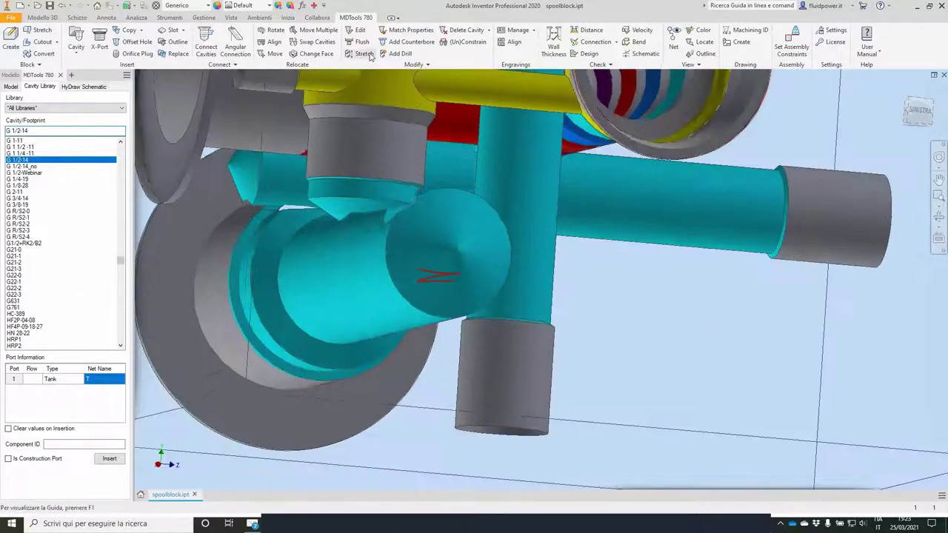
{"action": "left_click", "coordinate": [368, 56]}
{"action": "left_click", "coordinate": [348, 213]}
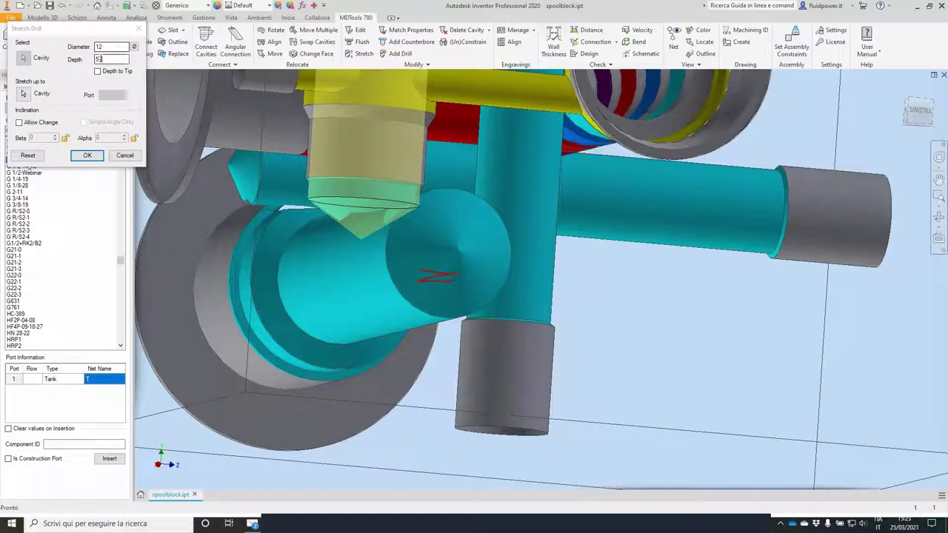
{"action": "type", "text": "5"}
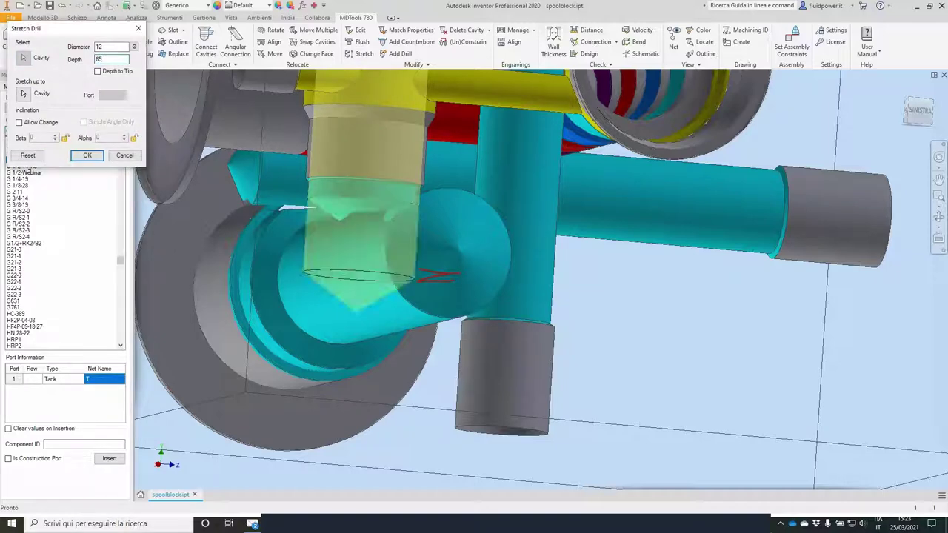
{"action": "key", "text": "Return"}
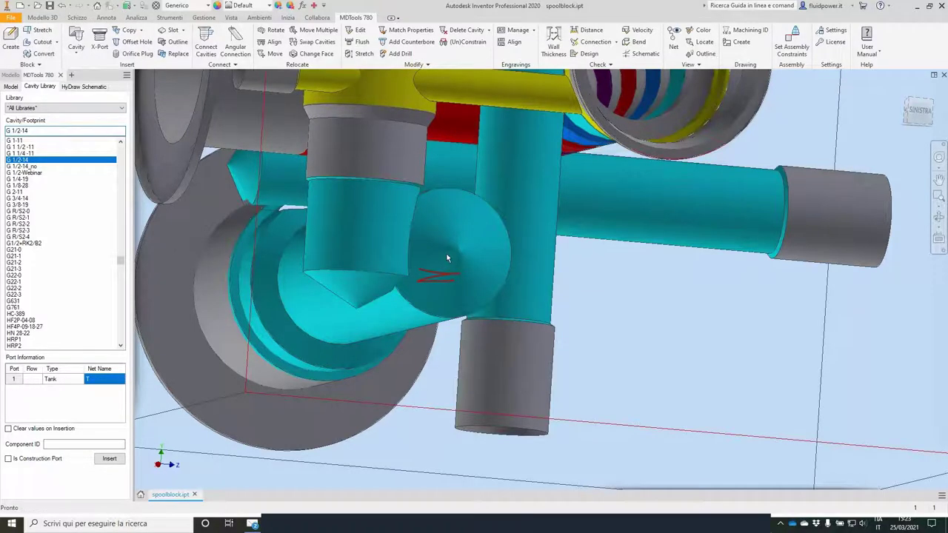
{"action": "middle_click_drag", "start_coordinate": [446, 257], "coordinate": [523, 191], "text": "shift"}
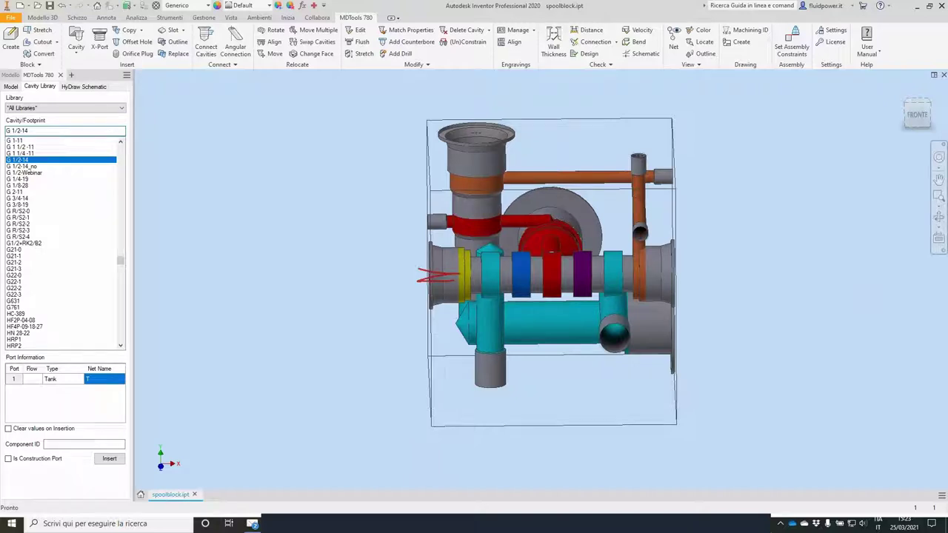
Insert a G 1/2-14 pressure port with net name and component ID B on the top face, beside the purple spool groove
{"action": "key", "text": "Escape"}
{"action": "middle_click_drag", "start_coordinate": [354, 263], "coordinate": [219, 188], "text": "shift"}
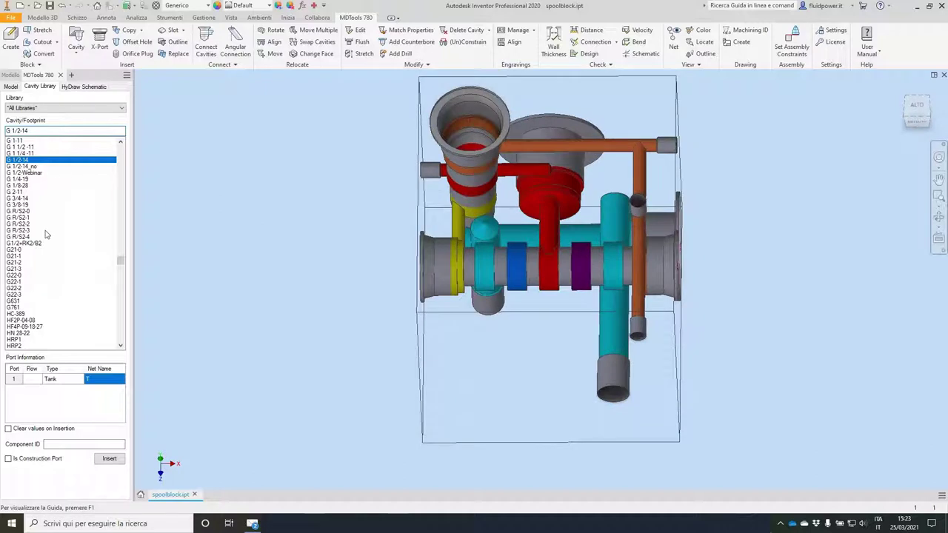
{"action": "left_click", "coordinate": [67, 382]}
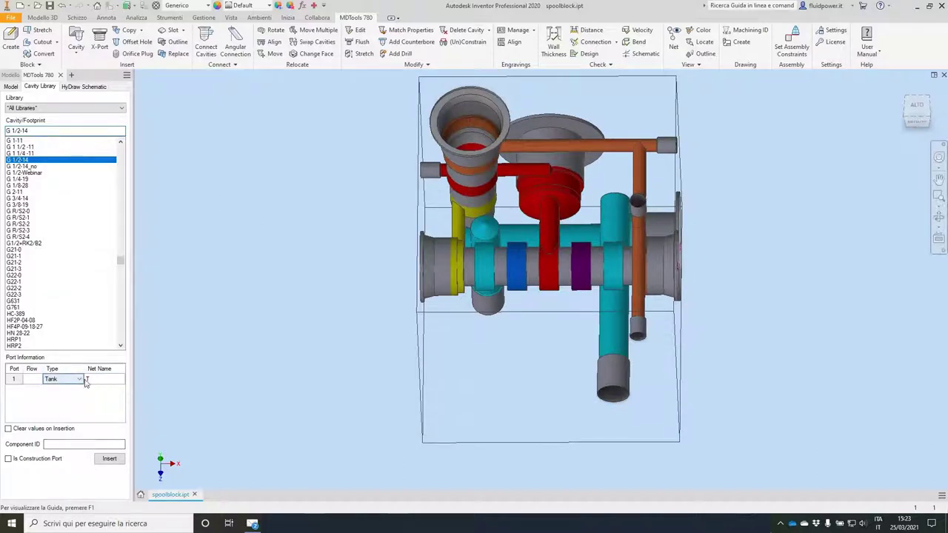
{"action": "left_click", "coordinate": [112, 381]}
{"action": "type", "text": "B"}
{"action": "left_click", "coordinate": [77, 446]}
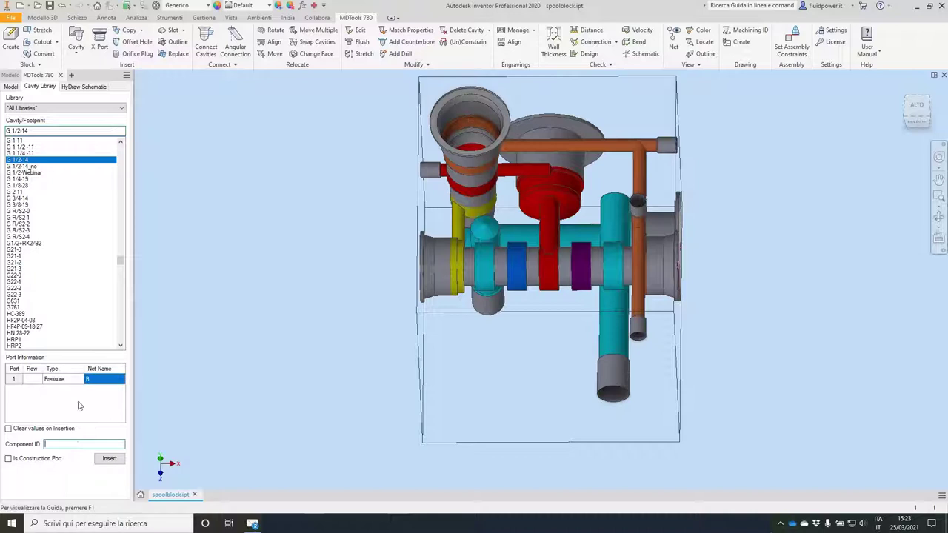
{"action": "left_click", "coordinate": [109, 459]}
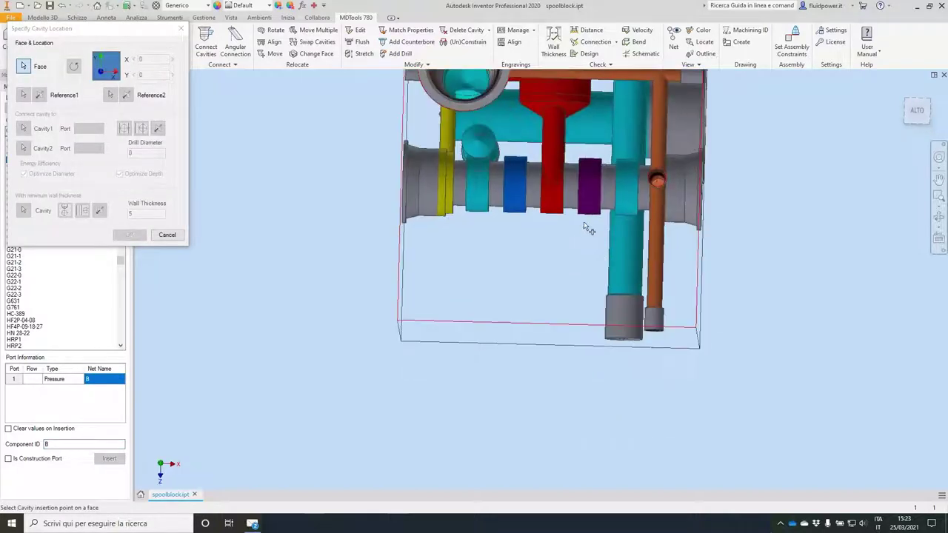
{"action": "left_click", "coordinate": [584, 222]}
{"action": "left_click", "coordinate": [131, 235]}
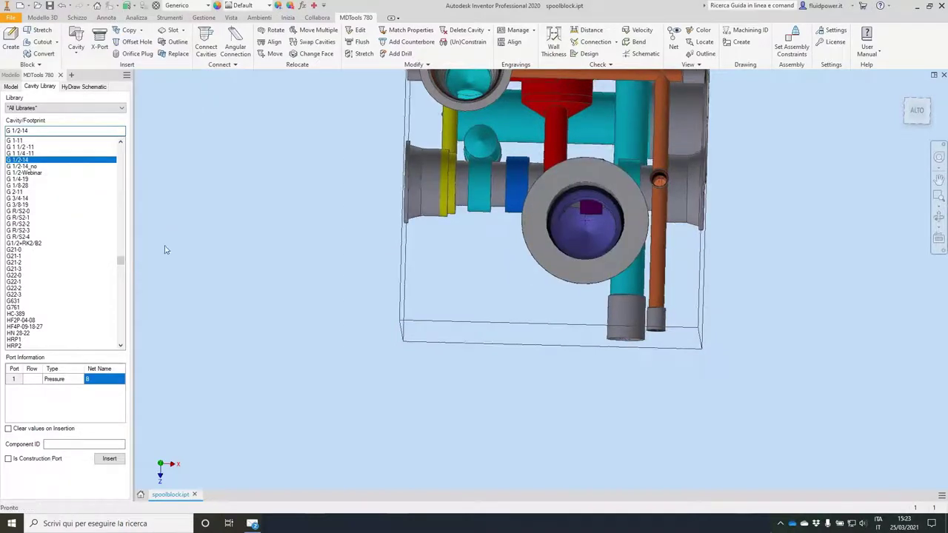
Insert a G 1/2-14 pressure port with net name and component ID A on the front face at X 31, Y 47
{"action": "left_click", "coordinate": [99, 379]}
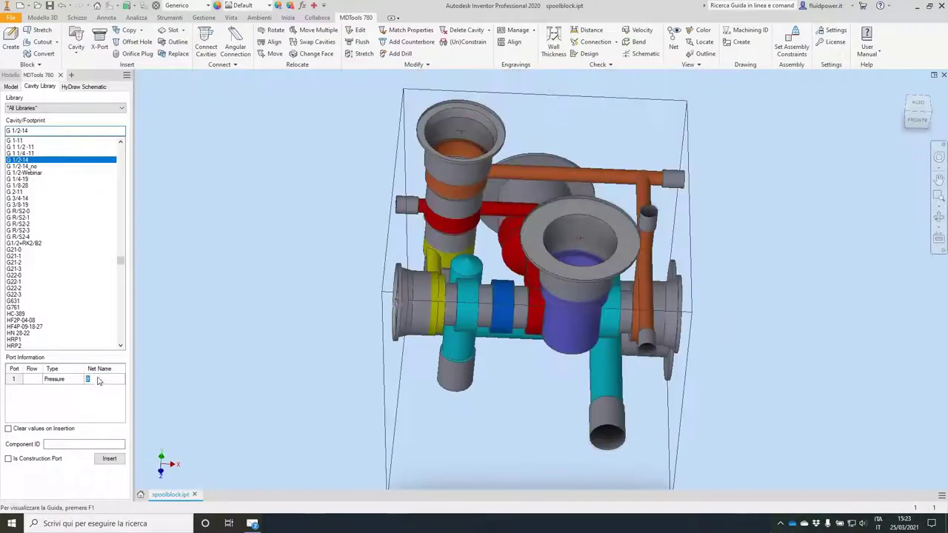
{"action": "type", "text": "A"}
{"action": "left_click", "coordinate": [65, 443]}
{"action": "type", "text": "A"}
{"action": "left_click", "coordinate": [110, 460]}
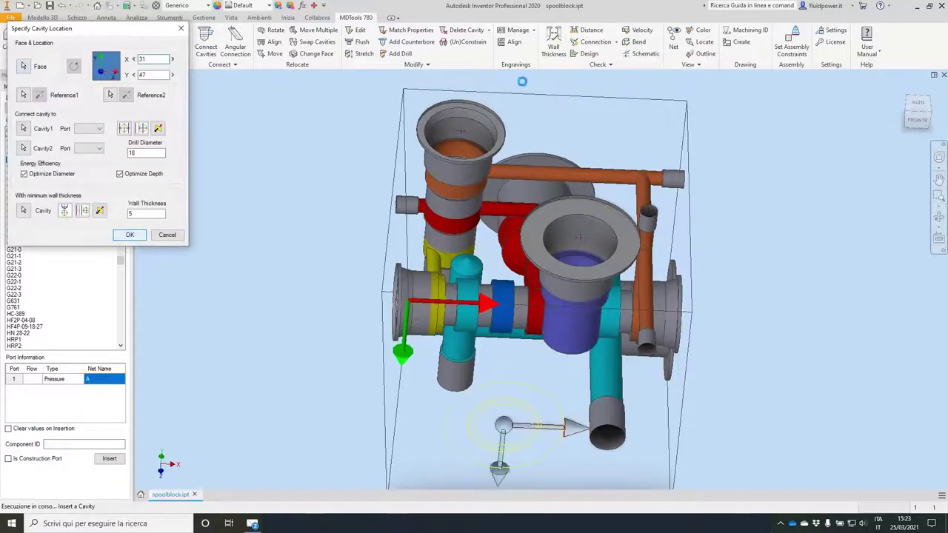
{"action": "key", "text": "Return"}
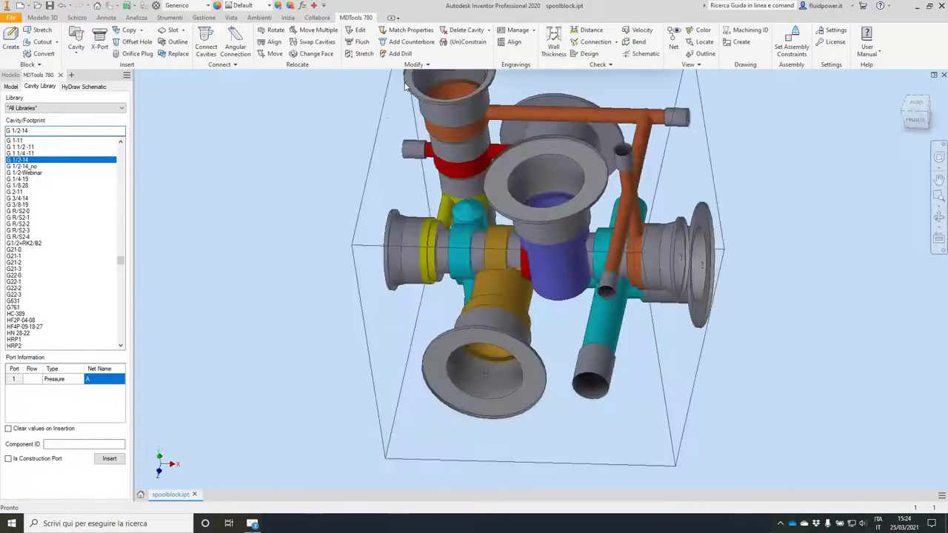
Set the drill diameter of port B to 19 and shorten its depth with Stretch
{"action": "middle_click_drag", "start_coordinate": [405, 86], "coordinate": [411, 74], "text": "shift"}
{"action": "left_click", "coordinate": [363, 54]}
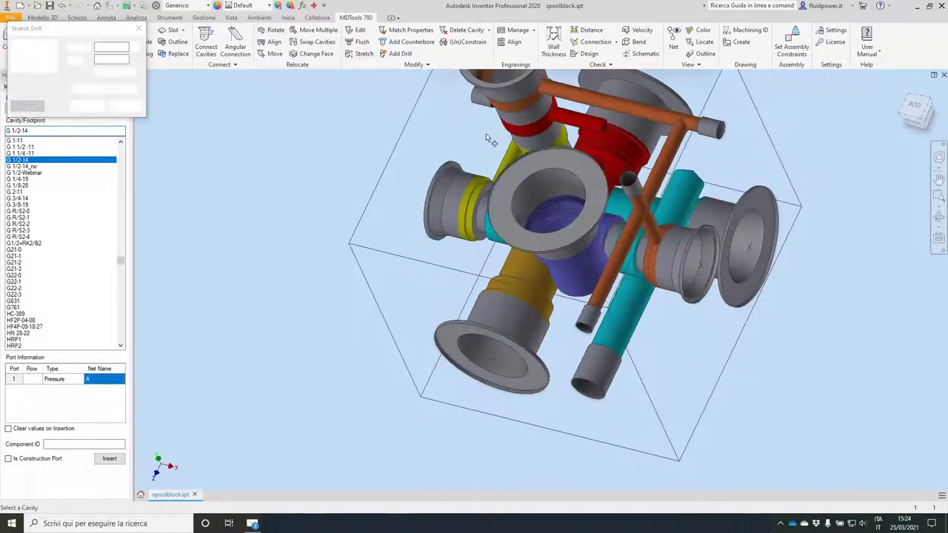
{"action": "left_click", "coordinate": [523, 179]}
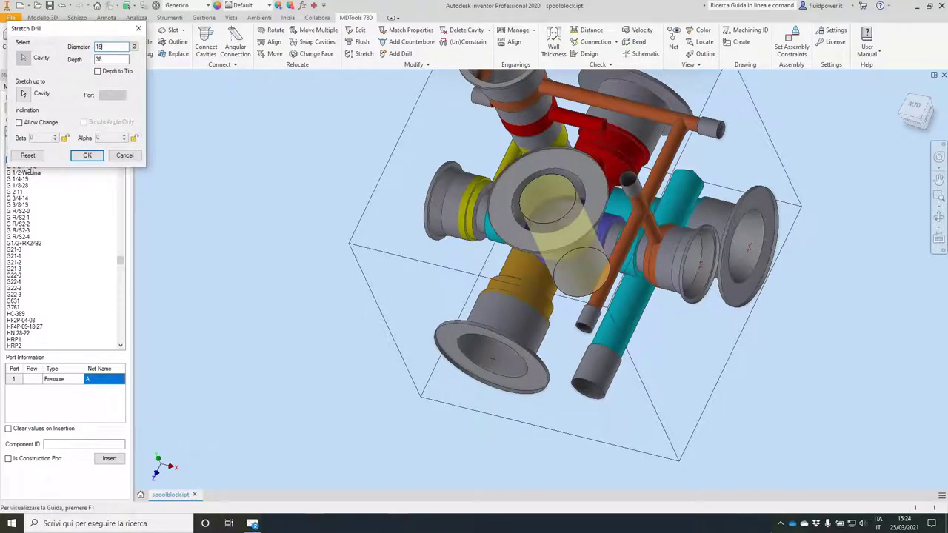
{"action": "key", "text": "Return"}
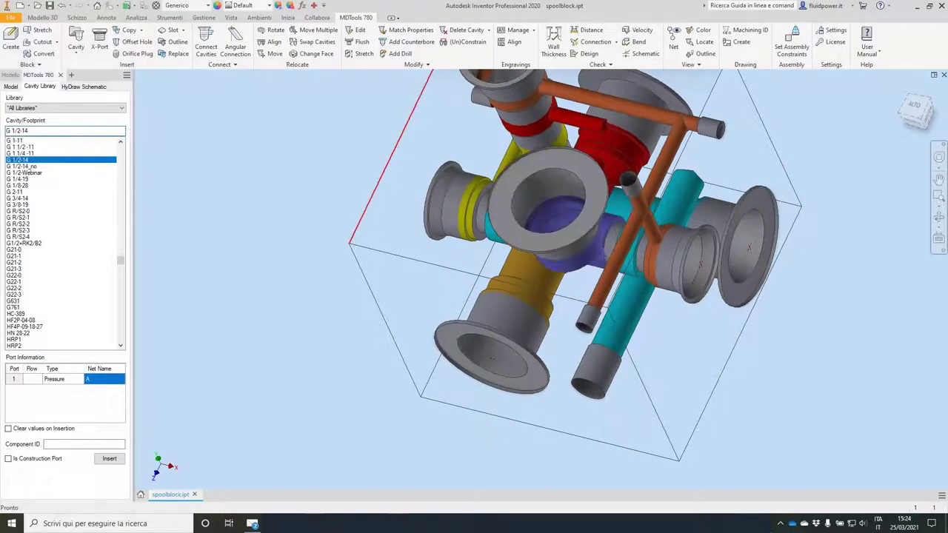
{"action": "middle_click_drag", "start_coordinate": [522, 141], "coordinate": [433, 323], "text": "shift"}
Edit port A so its drill has a diameter of 19 and a depth of 23
{"action": "left_click", "coordinate": [432, 323]}
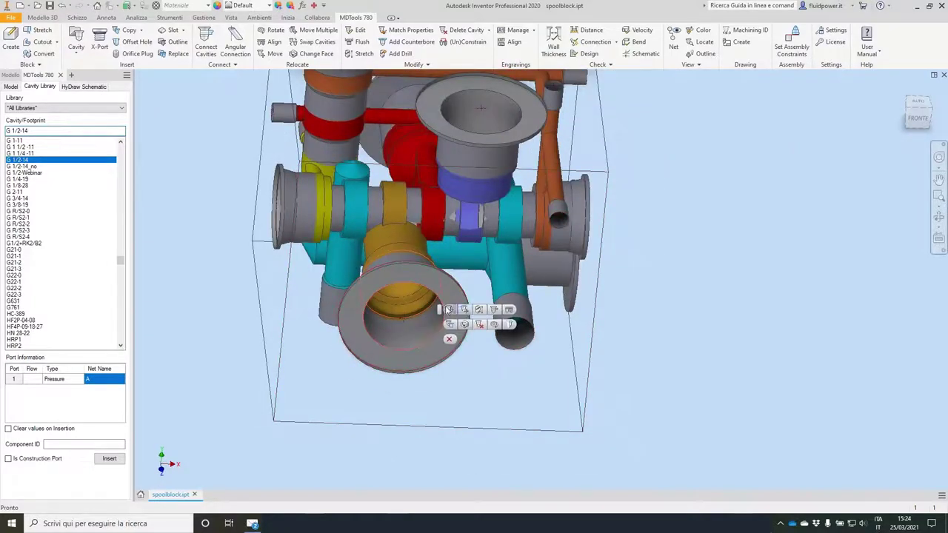
{"action": "left_click", "coordinate": [451, 311]}
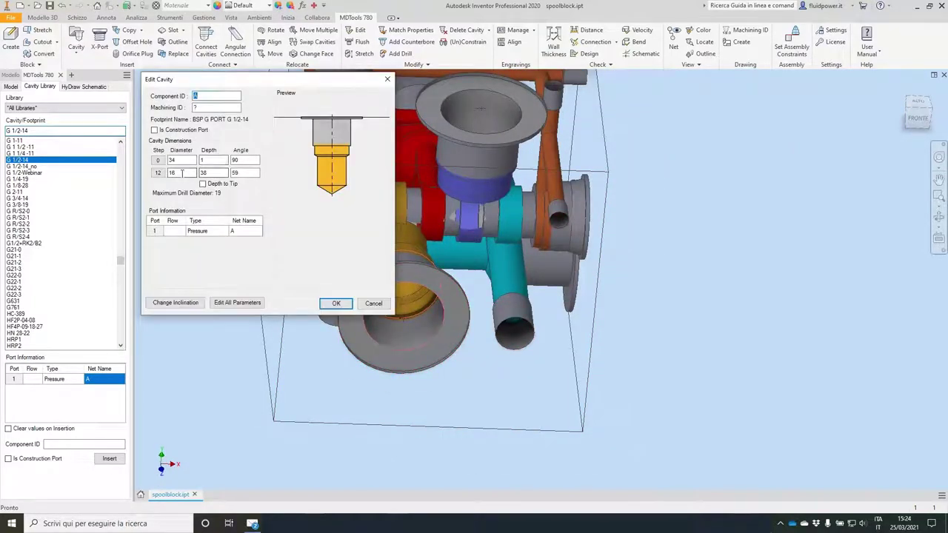
{"action": "left_click_drag", "start_coordinate": [182, 172], "coordinate": [149, 173]}
{"action": "type", "text": "19"}
{"action": "key", "text": "Tab"}
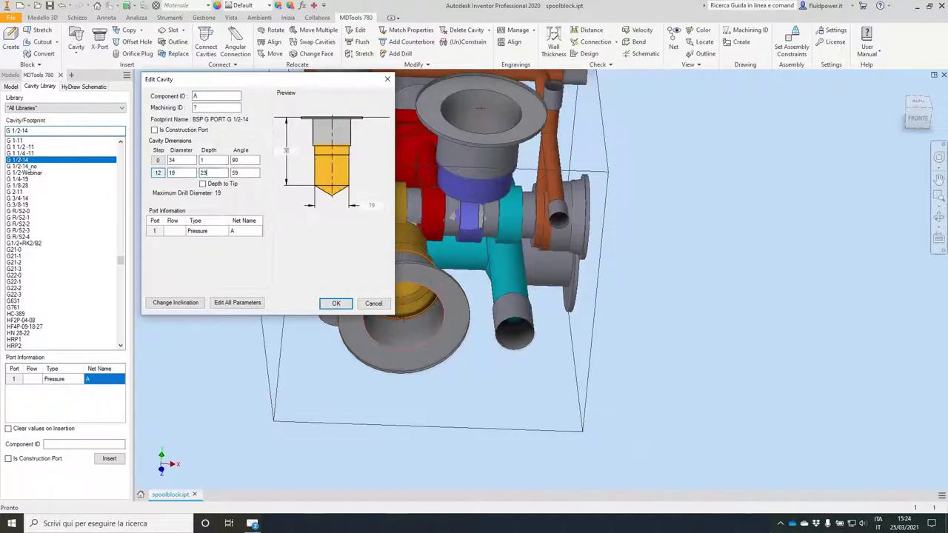
{"action": "type", "text": "23"}
{"action": "key", "text": "Tab"}
{"action": "key", "text": "Return"}
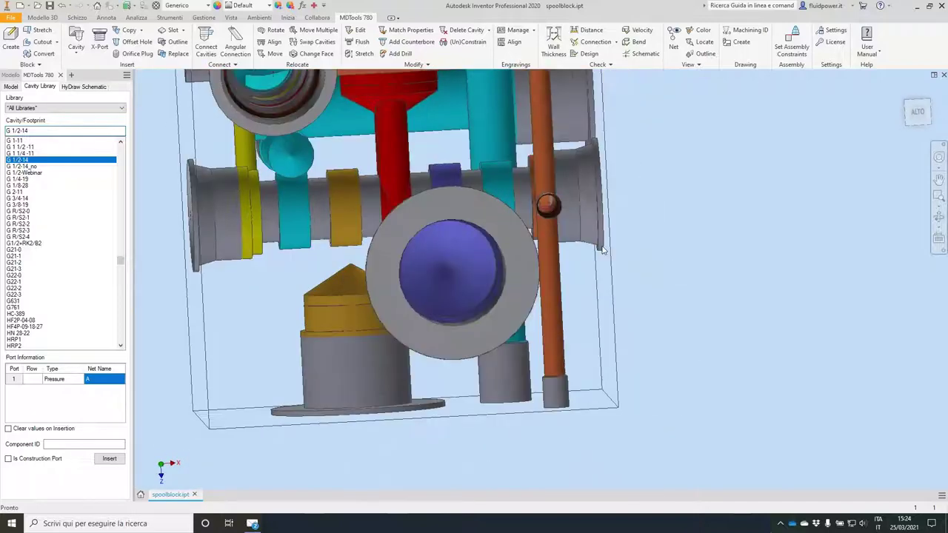
Insert a size 10 drill hole from the Drill Holes library inside port B, offset X 1, Y -1
{"action": "left_click", "coordinate": [132, 41]}
{"action": "left_click", "coordinate": [452, 236]}
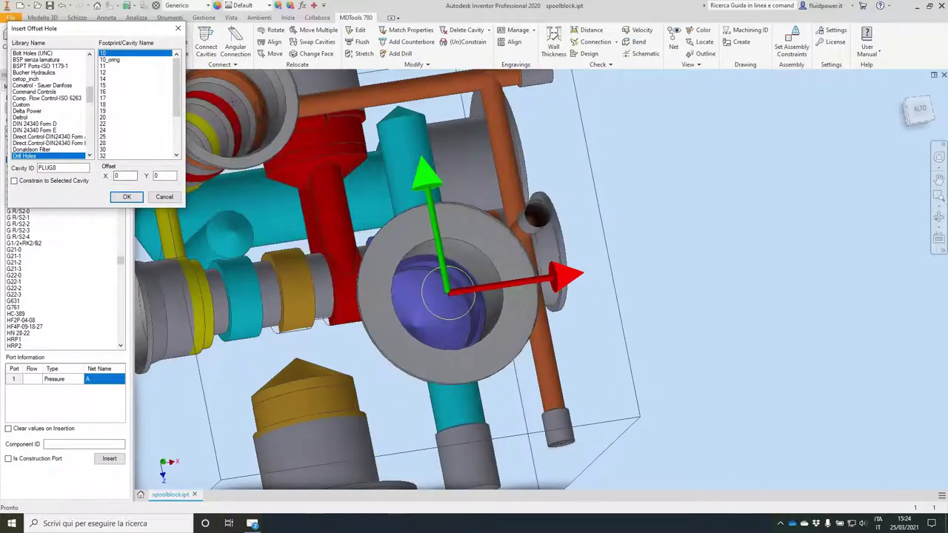
{"action": "type", "text": "-2"}
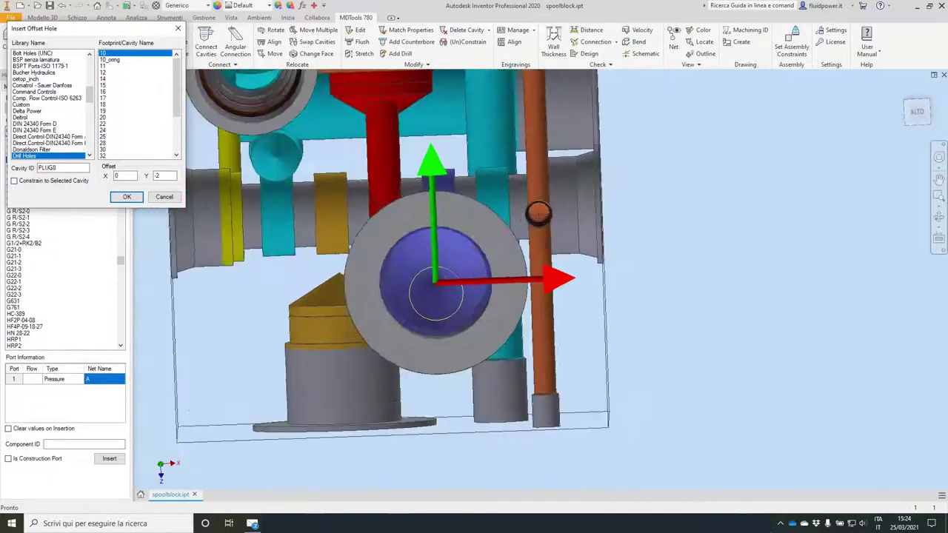
{"action": "left_click_drag", "start_coordinate": [124, 176], "coordinate": [92, 170]}
{"action": "type", "text": "1"}
{"action": "key", "text": "Tab"}
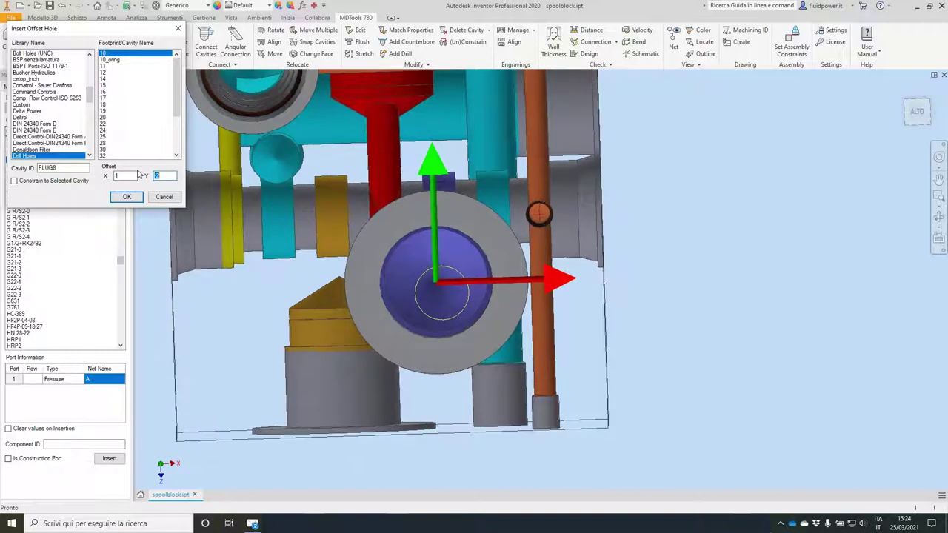
{"action": "type", "text": "1"}
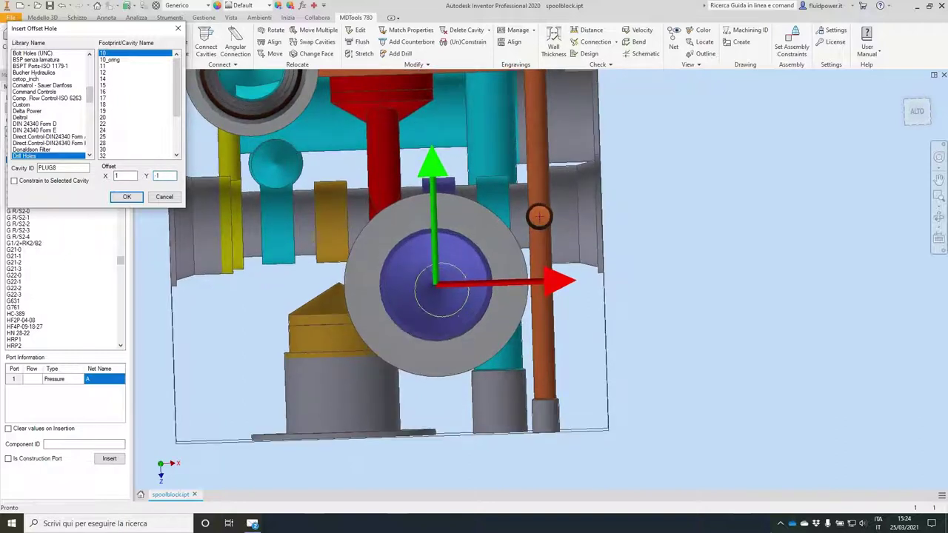
{"action": "key", "text": "Return"}
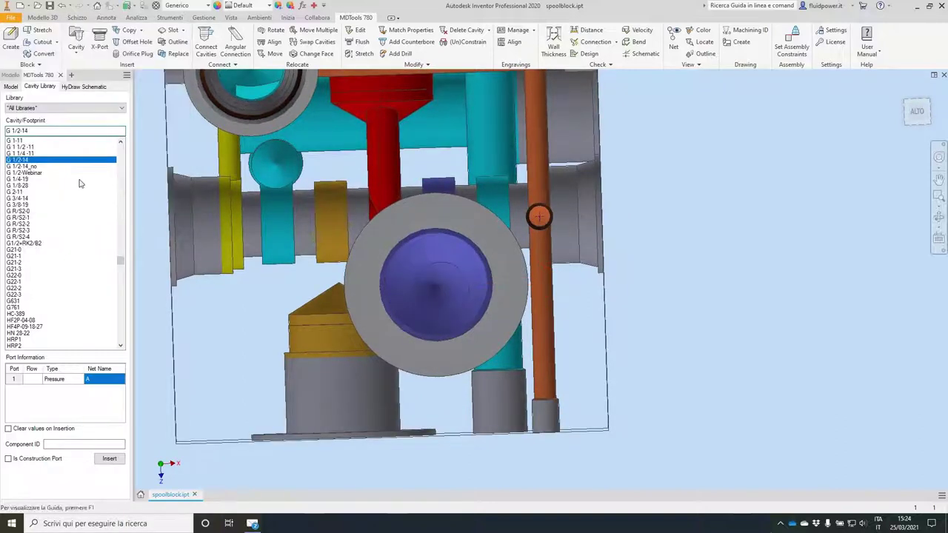
Stretch the 10 mm offset hole in port B to a depth of 42 so it reaches the spool cavity
{"action": "middle_click_drag", "start_coordinate": [548, 311], "coordinate": [444, 159], "text": "shift"}
{"action": "left_click", "coordinate": [363, 54]}
{"action": "left_click", "coordinate": [525, 265]}
{"action": "middle_click_drag", "start_coordinate": [525, 266], "coordinate": [538, 267], "text": "shift"}
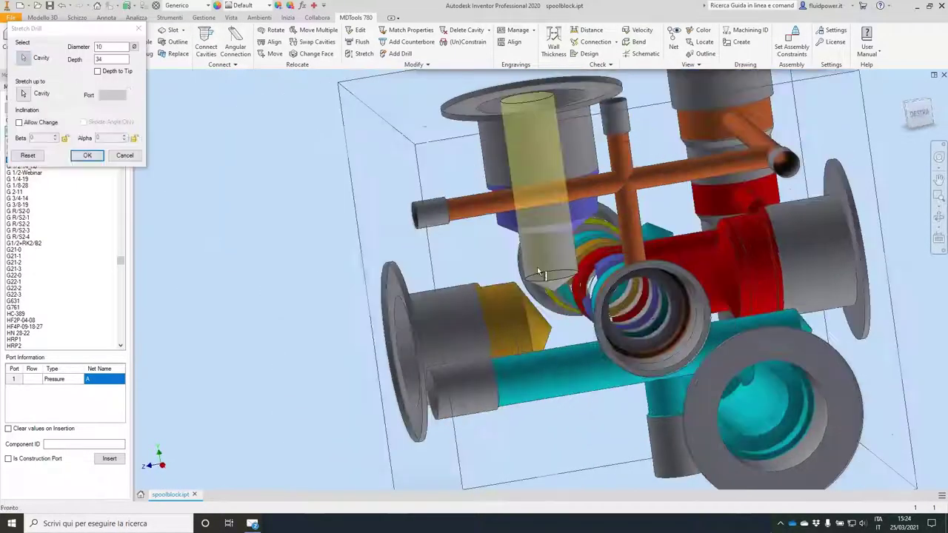
{"action": "left_click_drag", "start_coordinate": [538, 272], "coordinate": [570, 316]}
{"action": "left_click", "coordinate": [87, 156]}
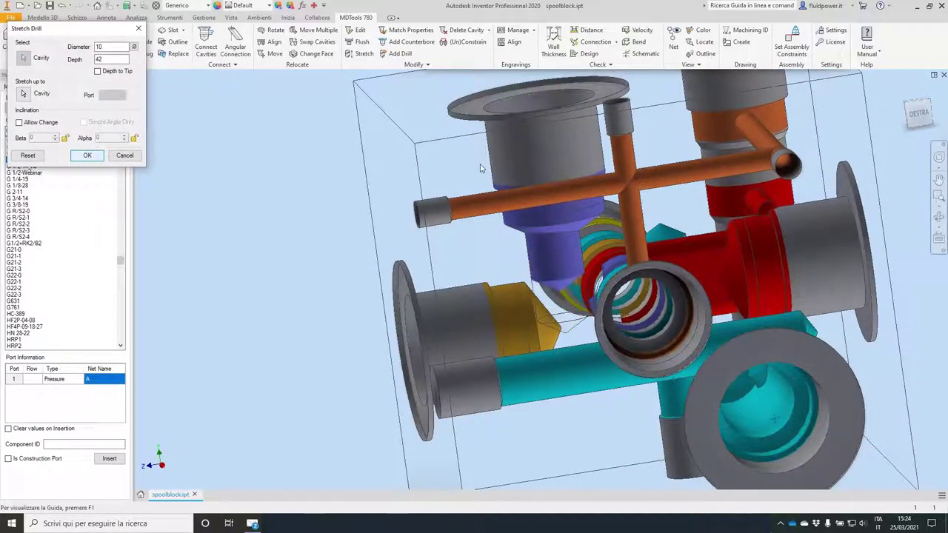
Move the PLUG8 offset hole inside port B to X 50, Y 29, and recolor the block's cavities by net
{"action": "middle_click_drag", "start_coordinate": [653, 176], "coordinate": [656, 238], "text": "shift"}
{"action": "left_click", "coordinate": [275, 54]}
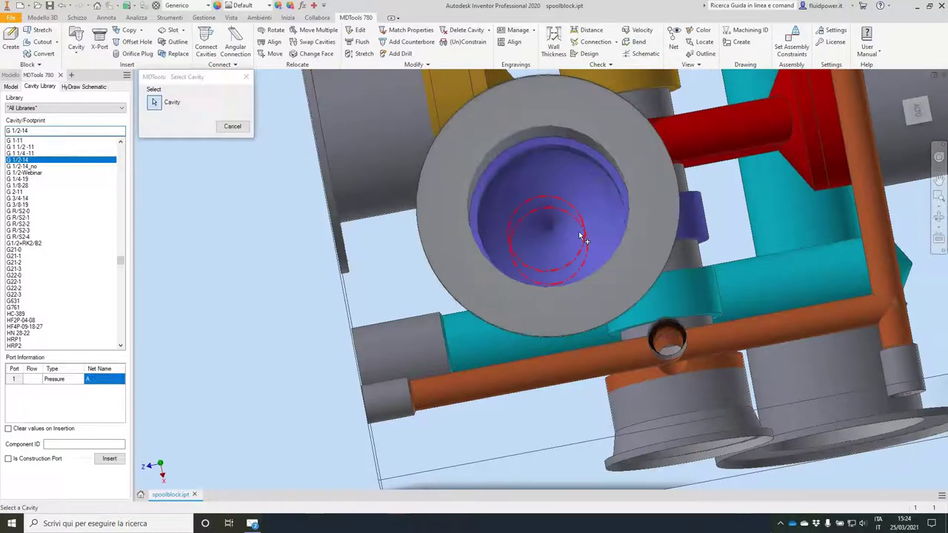
{"action": "left_click", "coordinate": [582, 237]}
{"action": "left_click", "coordinate": [548, 218]}
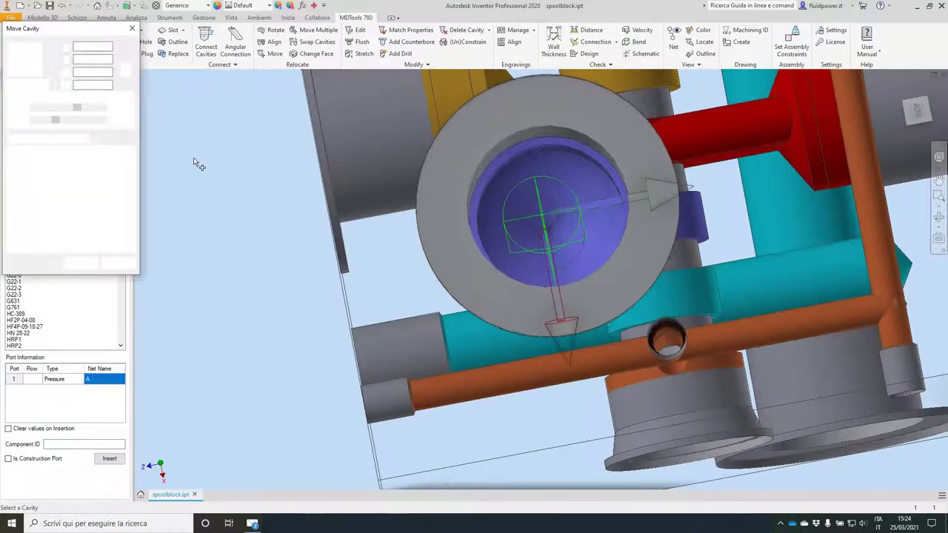
{"action": "left_click", "coordinate": [112, 119]}
{"action": "left_click", "coordinate": [112, 119]}
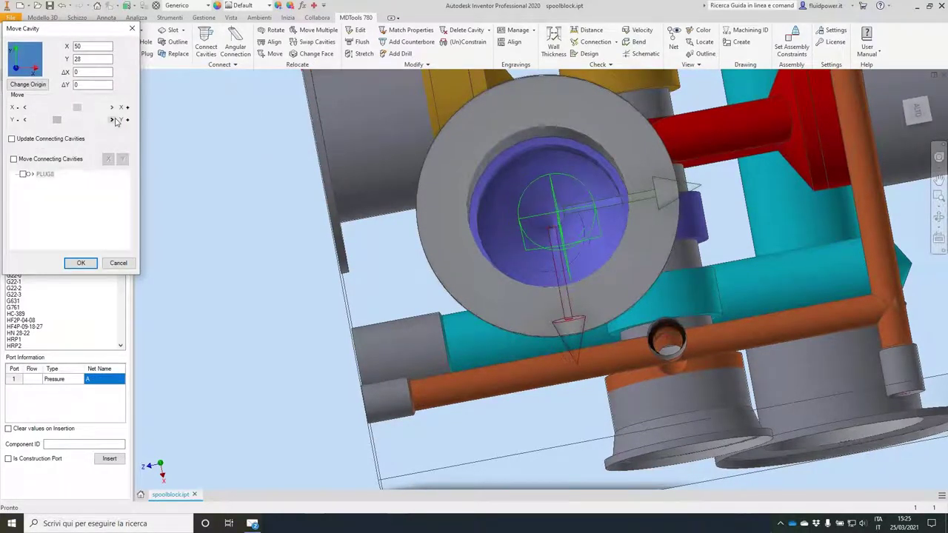
{"action": "left_click", "coordinate": [90, 257]}
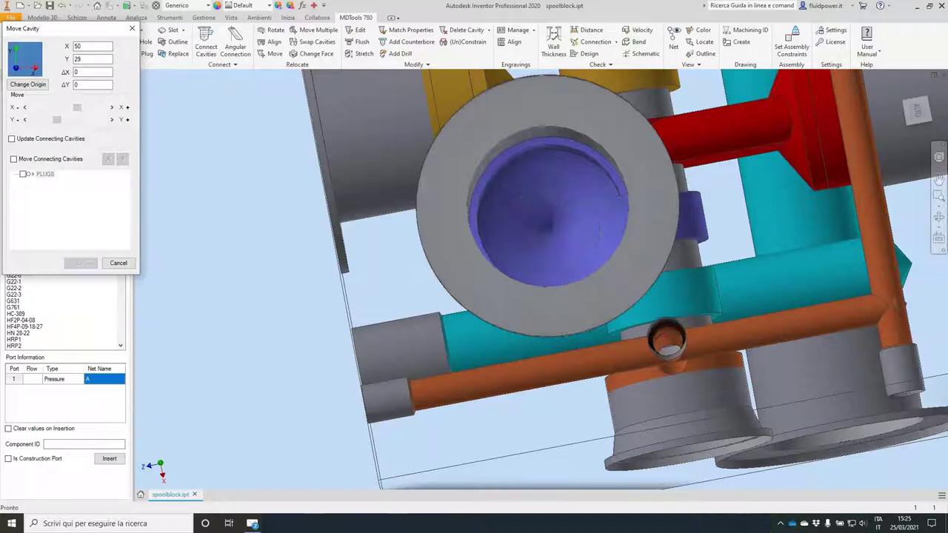
{"action": "left_click", "coordinate": [673, 40]}
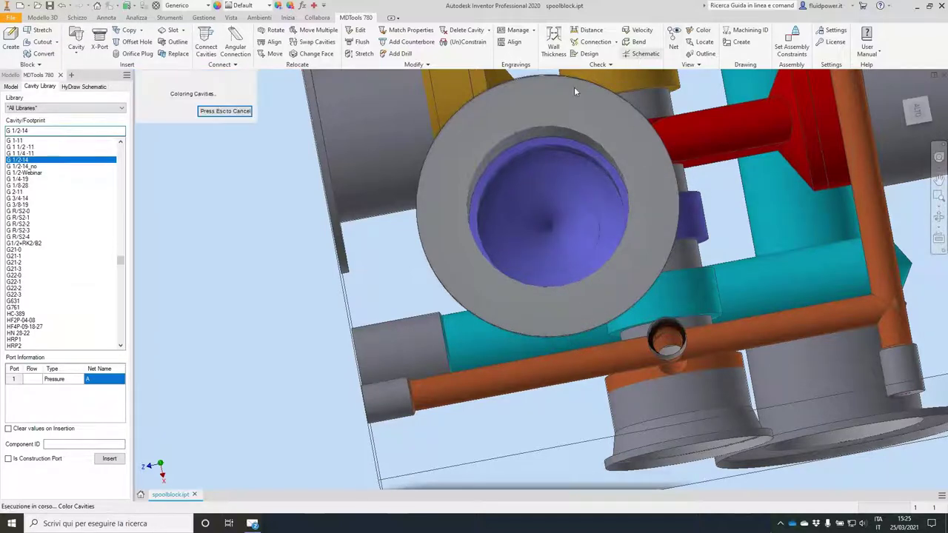
Insert an unconstrained size 10 hole from the Drill Holes library inside the gold front port, offset in negative Y, and stretch it to depth 34
{"action": "key", "text": "F6"}
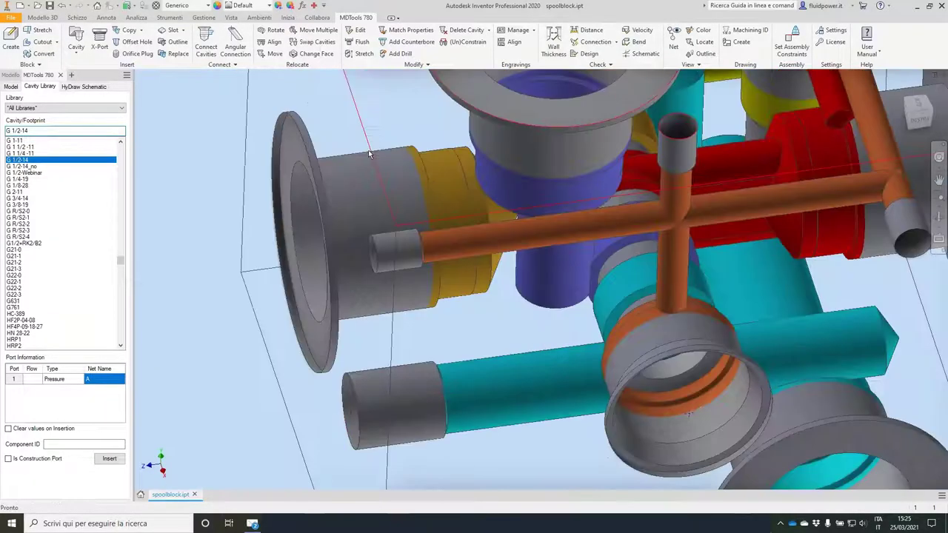
{"action": "key", "text": "F5"}
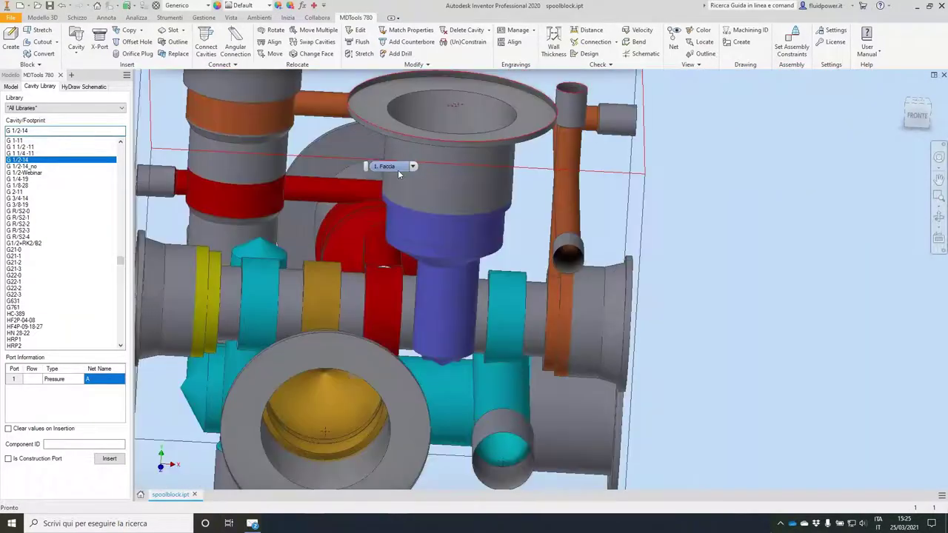
{"action": "key", "text": "F6"}
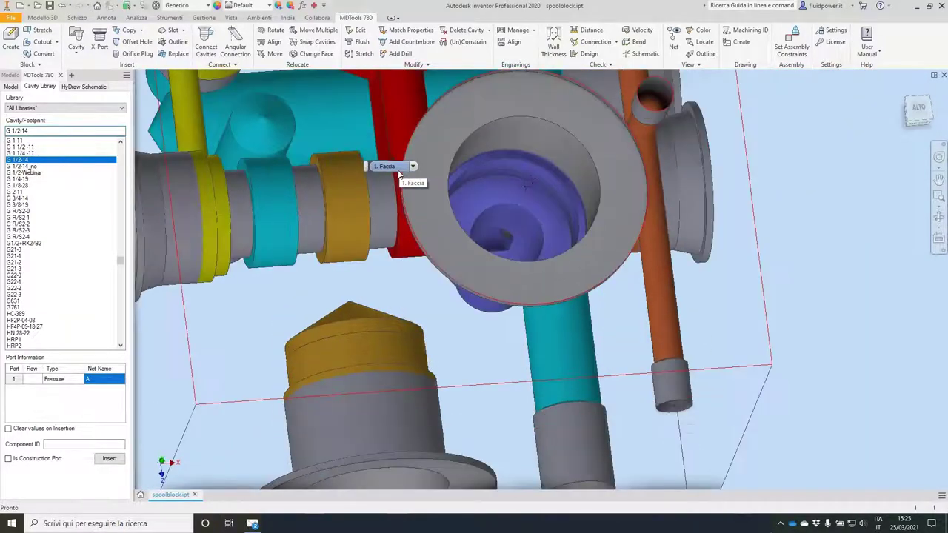
{"action": "key", "text": "F5"}
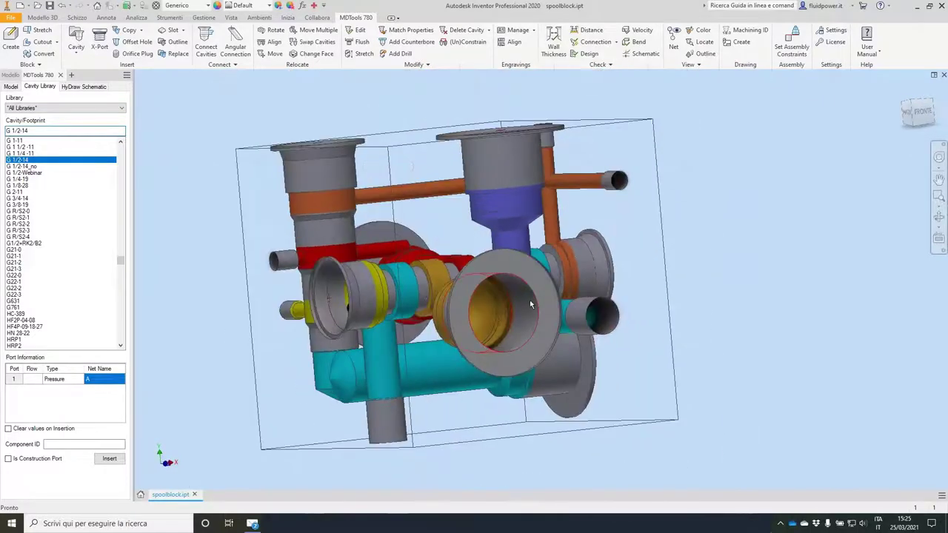
{"action": "left_click", "coordinate": [131, 41]}
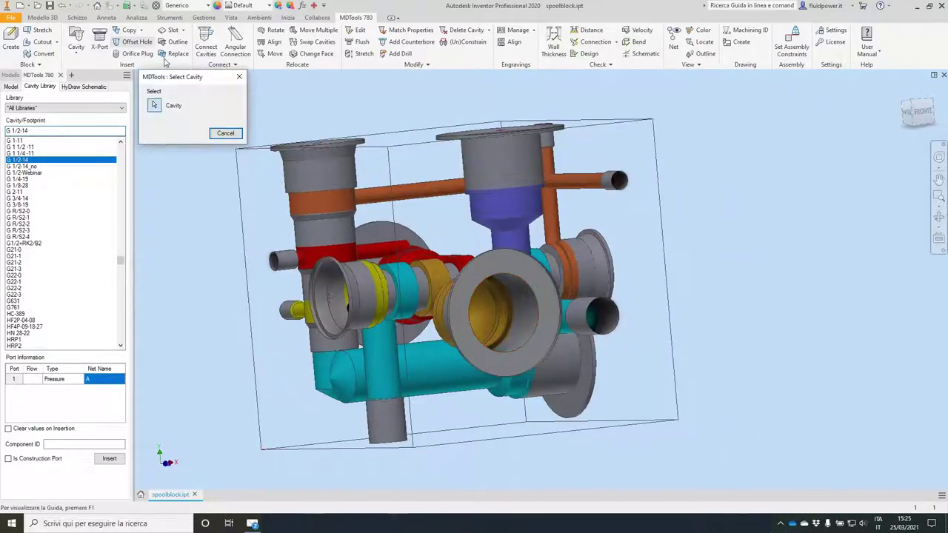
{"action": "left_click", "coordinate": [503, 307]}
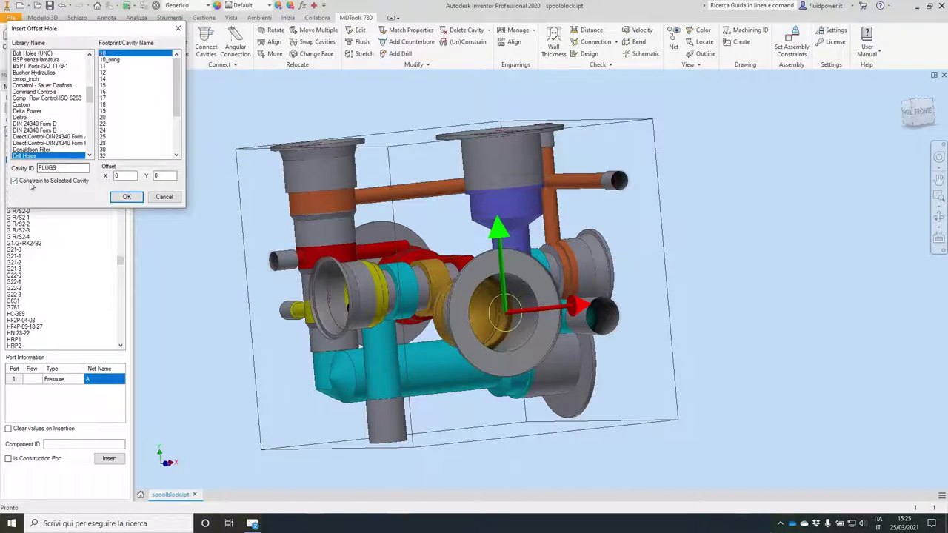
{"action": "left_click", "coordinate": [26, 182]}
{"action": "left_click_drag", "start_coordinate": [169, 176], "coordinate": [141, 164]}
{"action": "type", "text": "-14"}
{"action": "key", "text": "Return"}
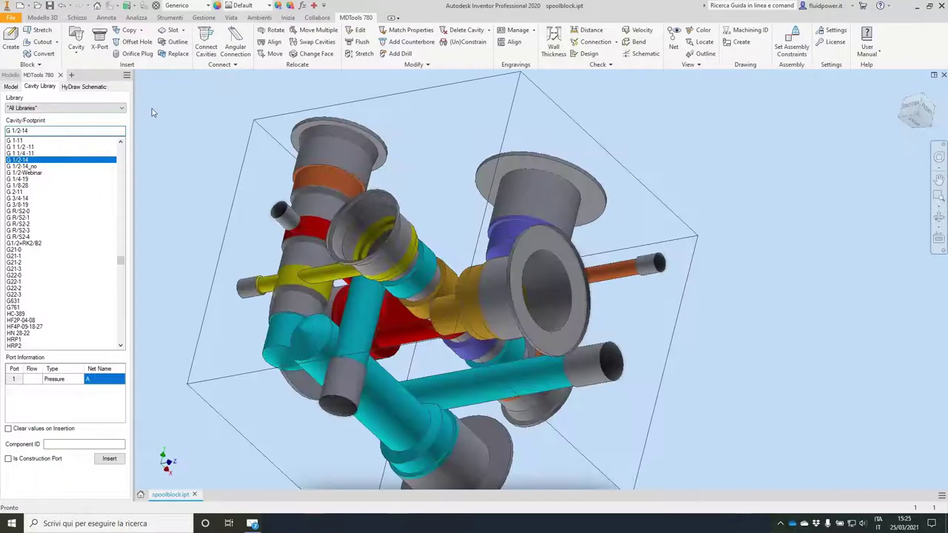
{"action": "left_click", "coordinate": [364, 54]}
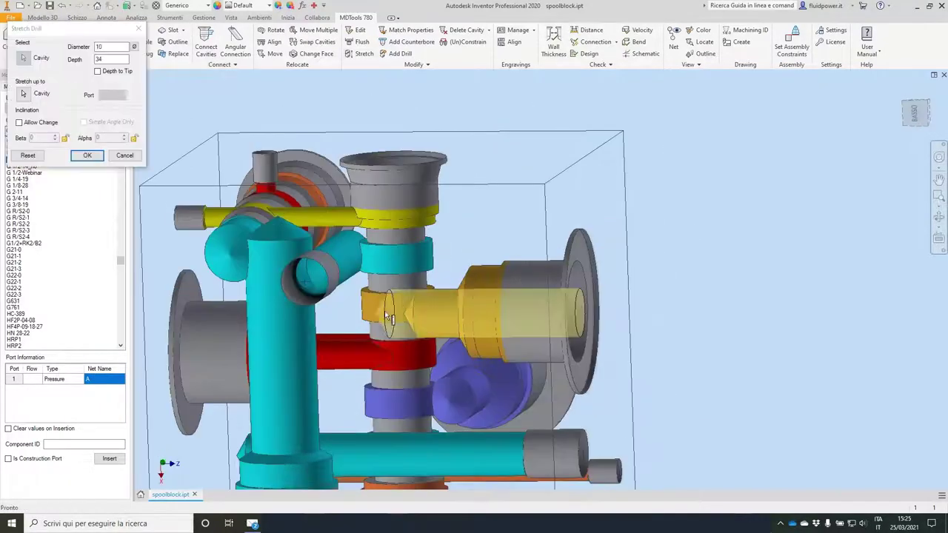
{"action": "left_click", "coordinate": [87, 155]}
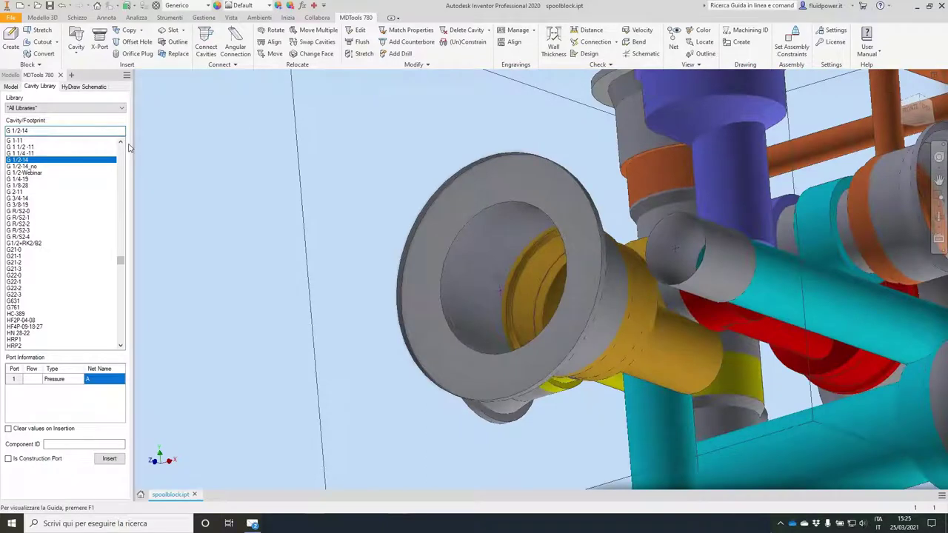
Move the PLUG9 offset hole inside the gold front port to X 30, Y 50, and recolor the block's cavities
{"action": "left_click", "coordinate": [364, 54]}
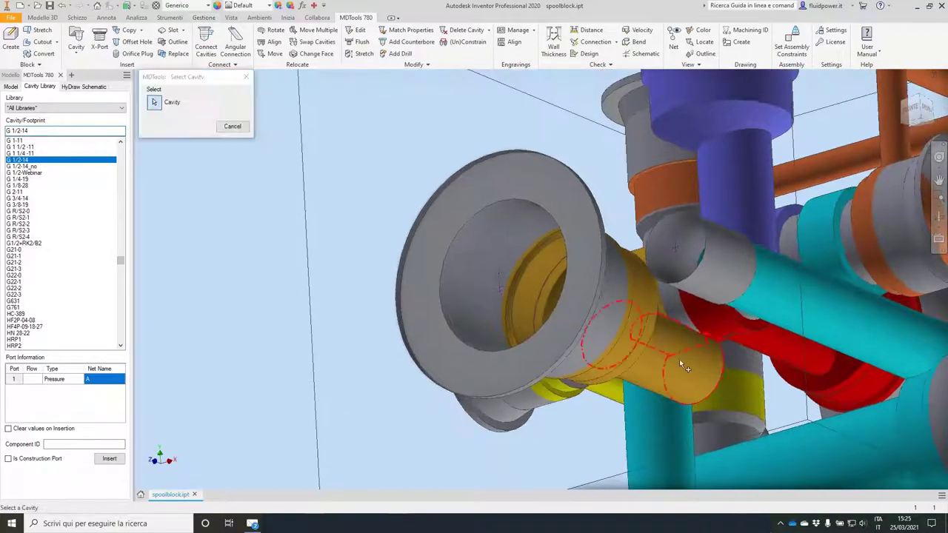
{"action": "left_click", "coordinate": [680, 362]}
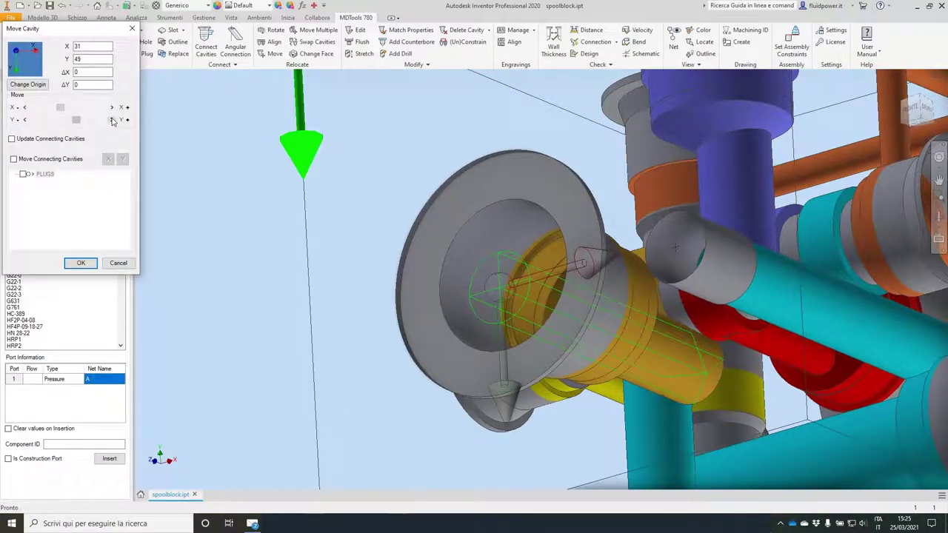
{"action": "left_click", "coordinate": [112, 119]}
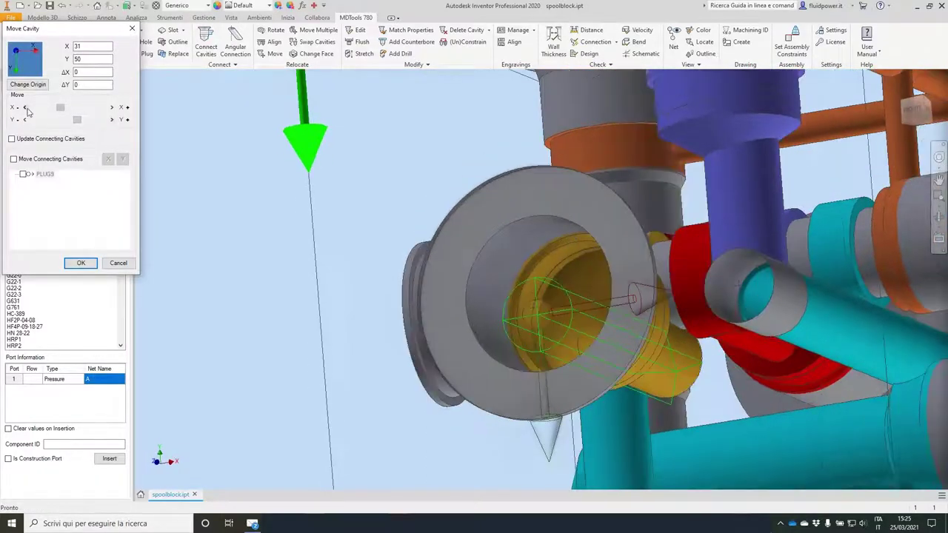
{"action": "left_click", "coordinate": [80, 263]}
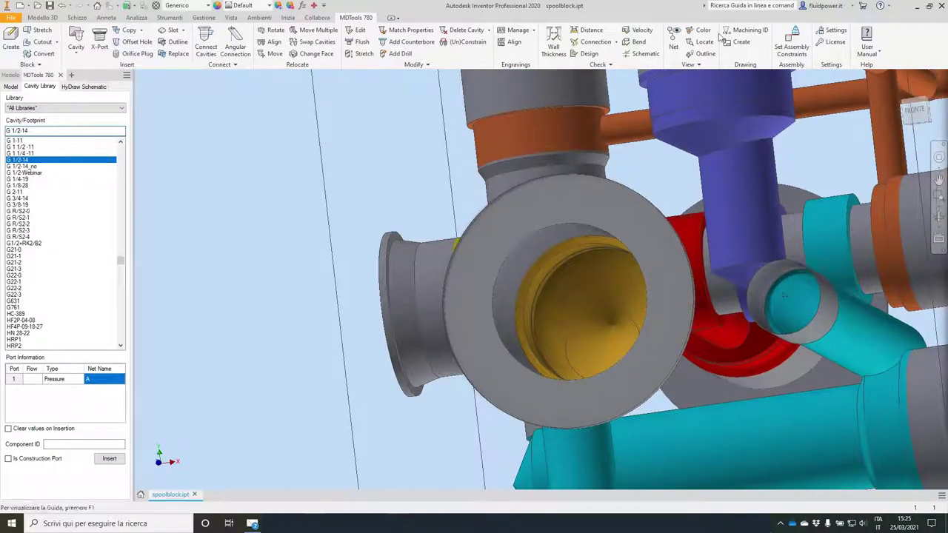
{"action": "left_click", "coordinate": [703, 30]}
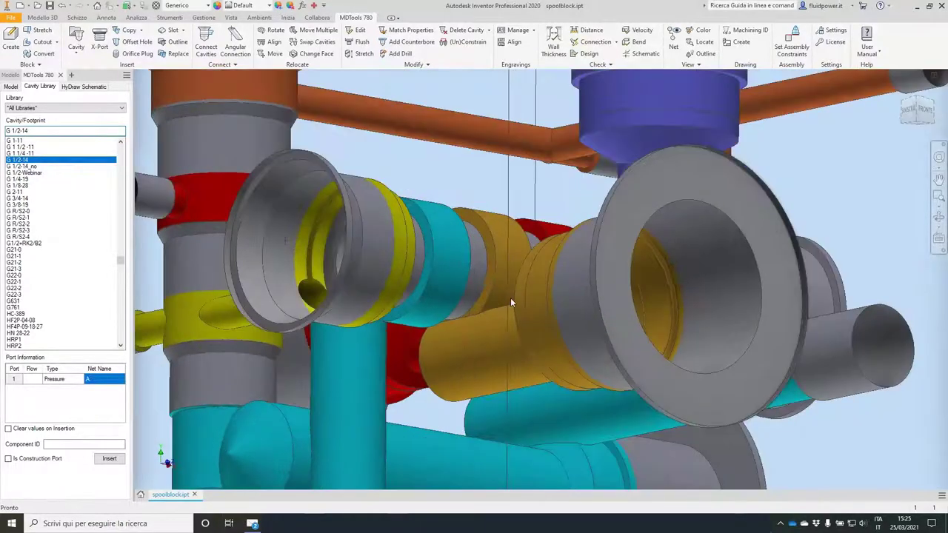
Shift the PLUG9 offset hole in the gold front port to Y 51 and recolor the block's cavities
{"action": "scroll", "coordinate": [510, 298], "scroll_direction": "up", "scroll_amount": 5}
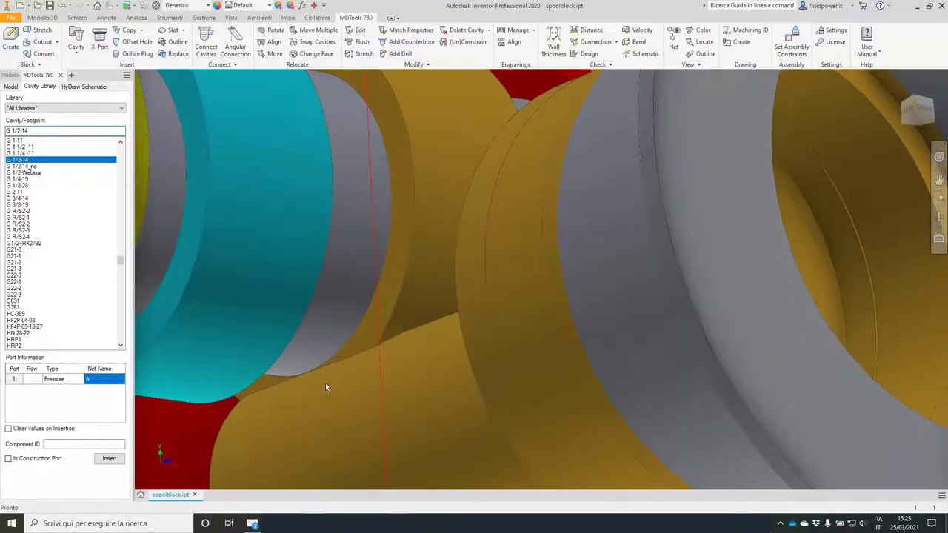
{"action": "scroll", "coordinate": [326, 386], "scroll_direction": "down", "scroll_amount": 1}
{"action": "scroll", "coordinate": [348, 373], "scroll_direction": "down", "scroll_amount": 3}
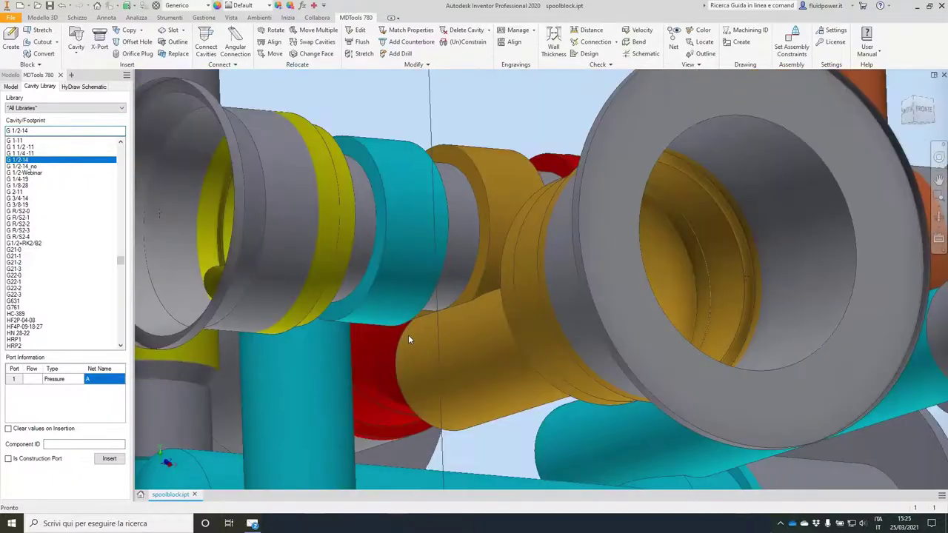
{"action": "scroll", "coordinate": [408, 335], "scroll_direction": "down", "scroll_amount": 3}
{"action": "left_click", "coordinate": [275, 53]}
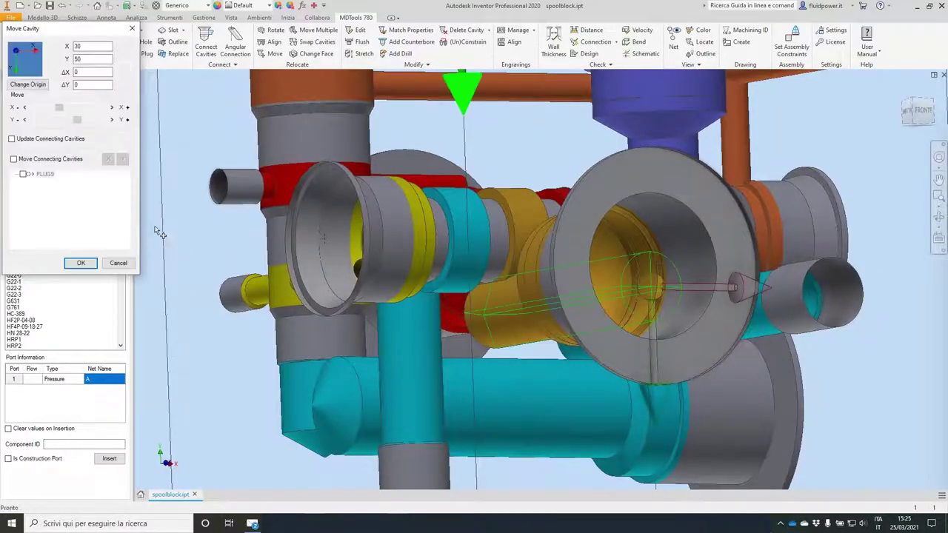
{"action": "left_click", "coordinate": [112, 120]}
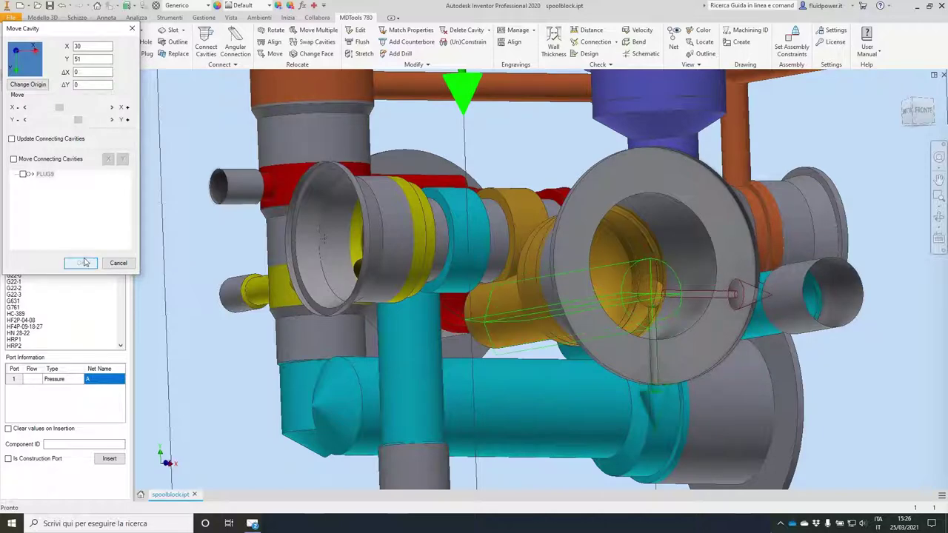
{"action": "left_click", "coordinate": [82, 263]}
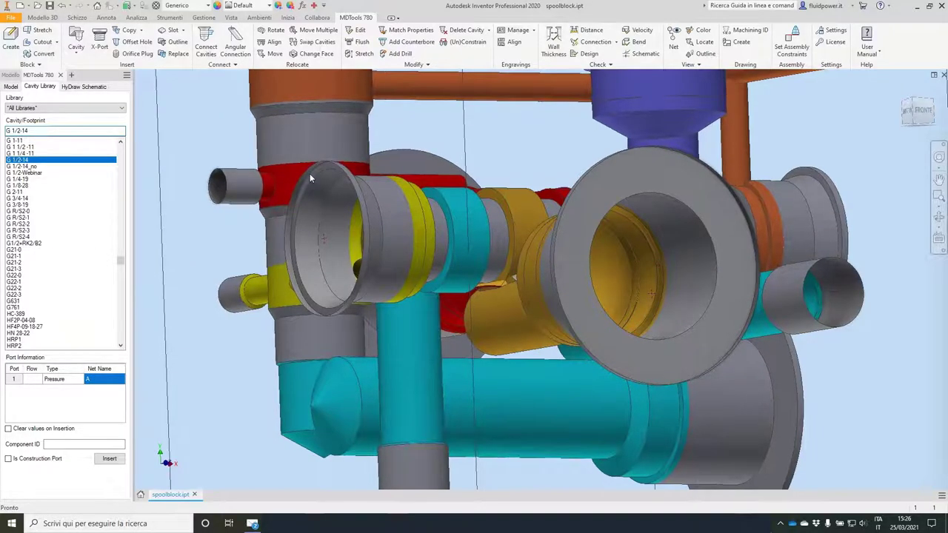
{"action": "middle_click_drag", "start_coordinate": [310, 174], "coordinate": [432, 164], "text": "shift"}
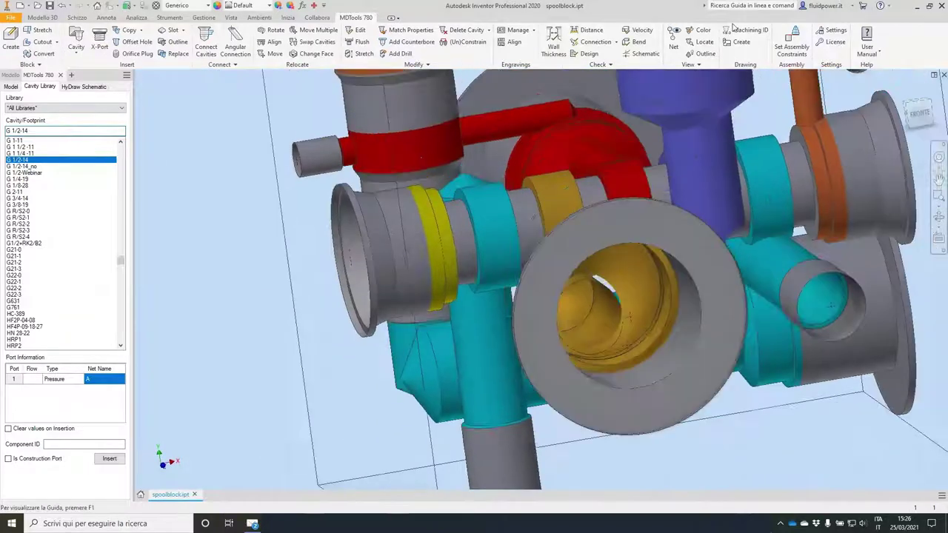
{"action": "middle_click_drag", "start_coordinate": [517, 193], "coordinate": [522, 221], "text": "shift"}
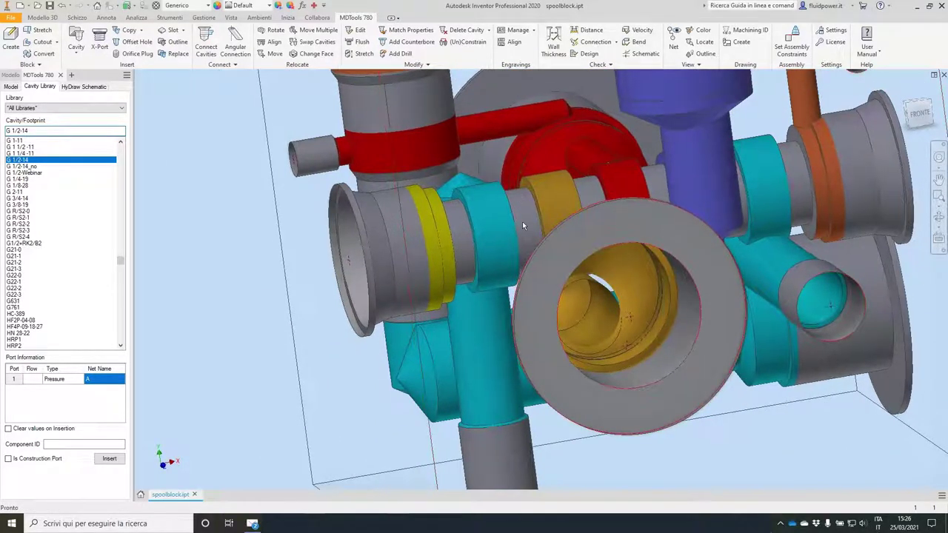
{"action": "left_click", "coordinate": [698, 35]}
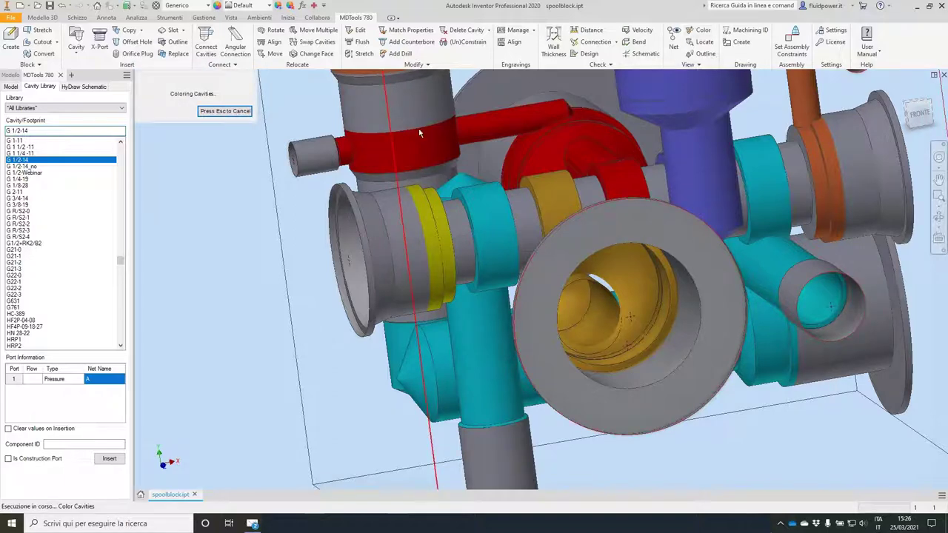
Shorten the manifold block with Stretch Block from the front face that carries the gold port
{"action": "scroll", "coordinate": [522, 222], "scroll_direction": "down", "scroll_amount": 1}
{"action": "middle_click_drag", "start_coordinate": [522, 222], "coordinate": [483, 191], "text": "shift"}
{"action": "scroll", "coordinate": [534, 187], "scroll_direction": "down", "scroll_amount": 2}
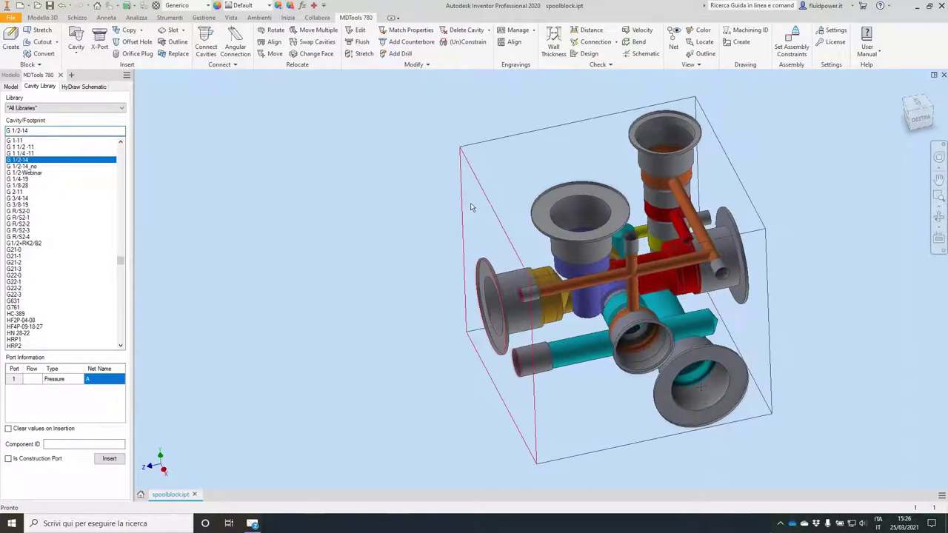
{"action": "left_click", "coordinate": [485, 194]}
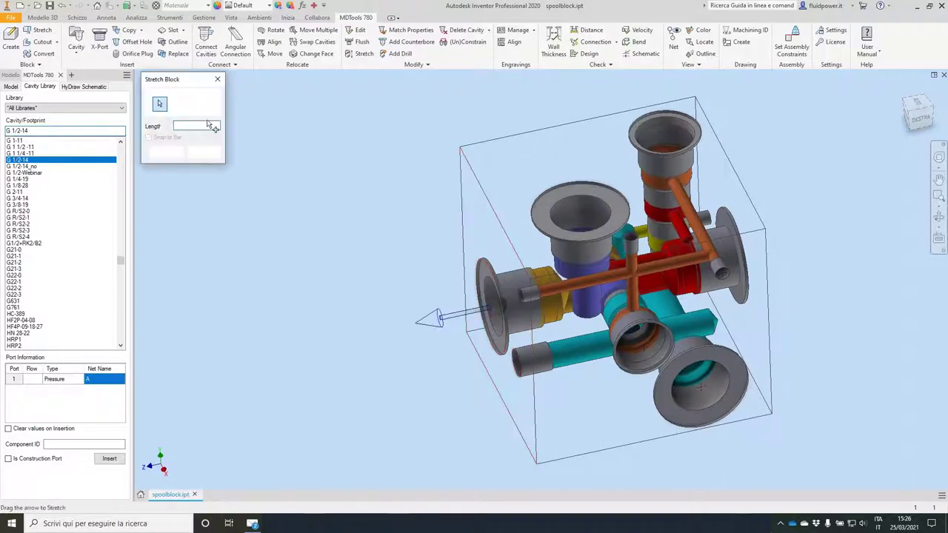
{"action": "key", "text": "Return"}
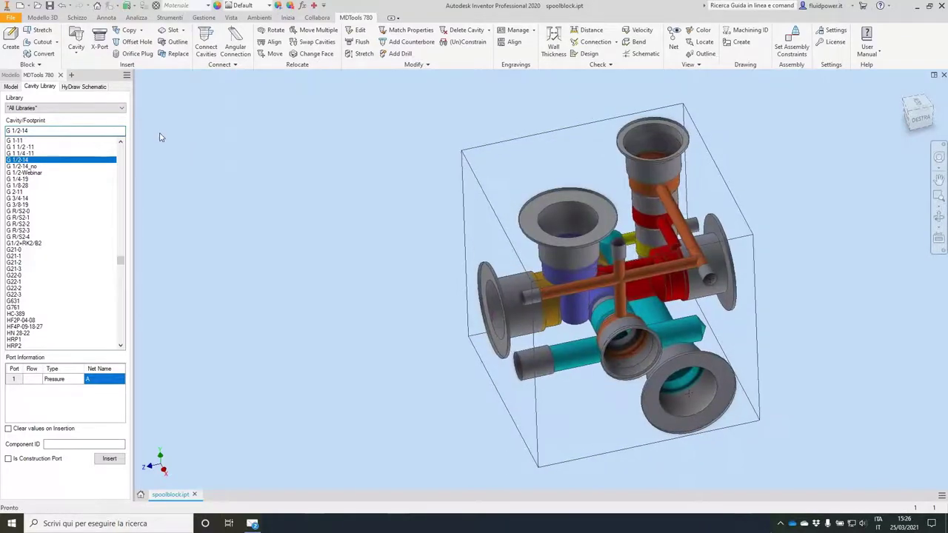
Insert two TCEI M6 through mounting holes from the 0-Fissaggi Passanti library on the block's top face, 8 from the edges
{"action": "left_click", "coordinate": [185, 31]}
{"action": "left_click", "coordinate": [189, 45]}
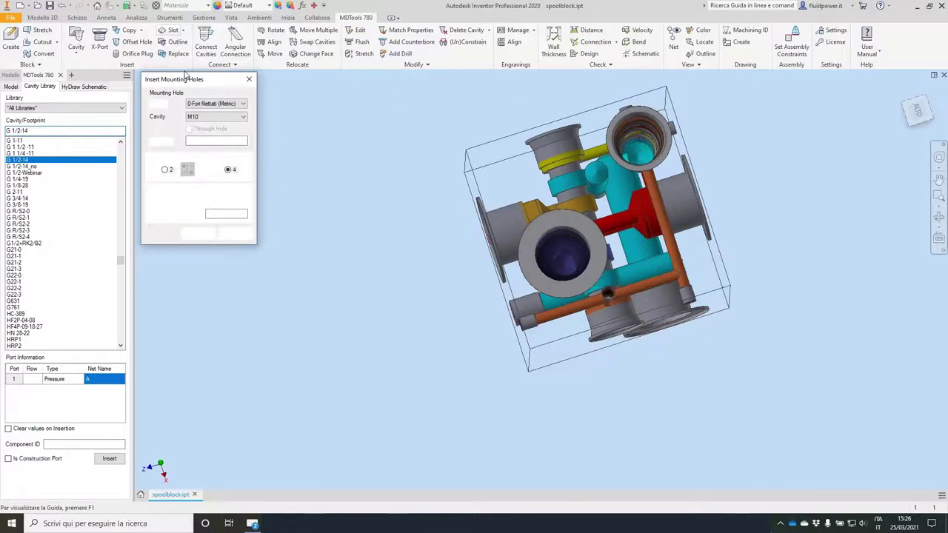
{"action": "left_click", "coordinate": [243, 104]}
{"action": "left_click", "coordinate": [226, 110]}
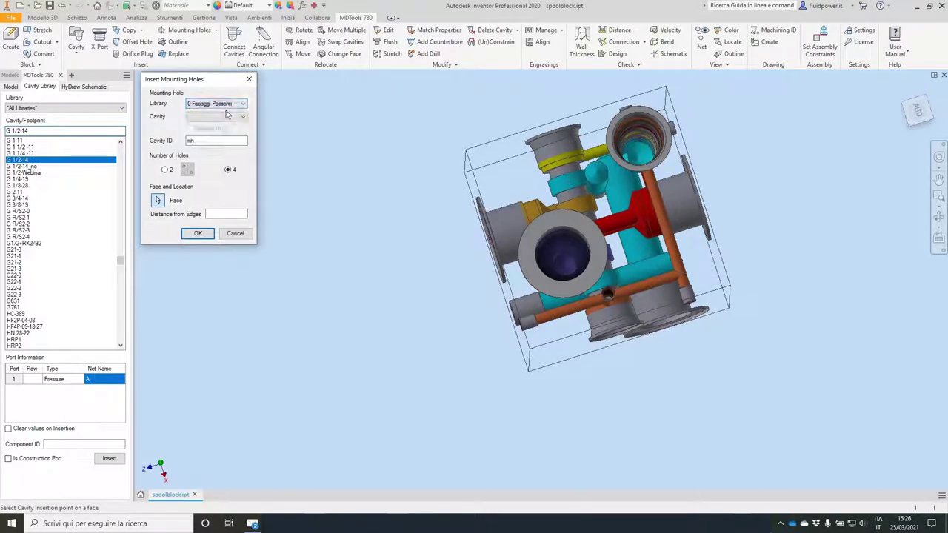
{"action": "left_click", "coordinate": [238, 120]}
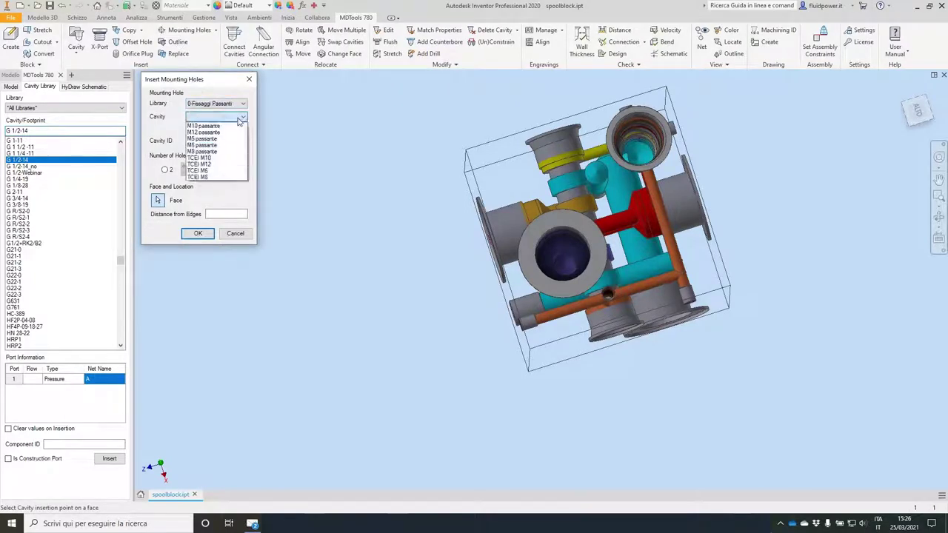
{"action": "left_click", "coordinate": [197, 169]}
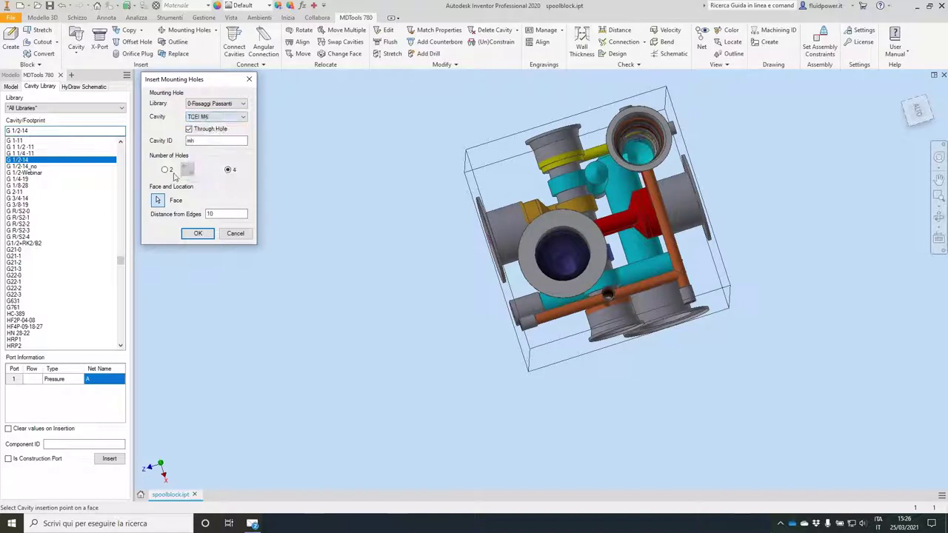
{"action": "left_click", "coordinate": [165, 170]}
{"action": "left_click", "coordinate": [518, 176]}
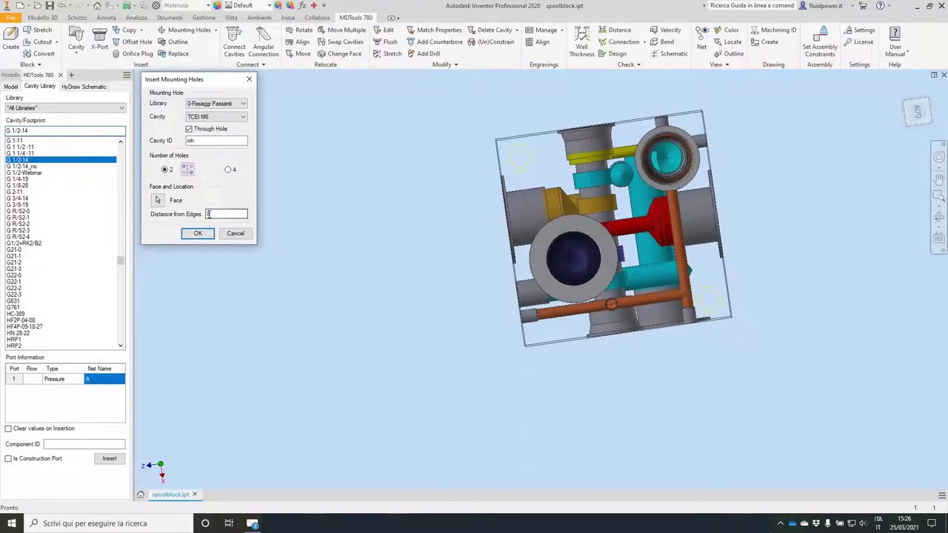
{"action": "left_click", "coordinate": [198, 234]}
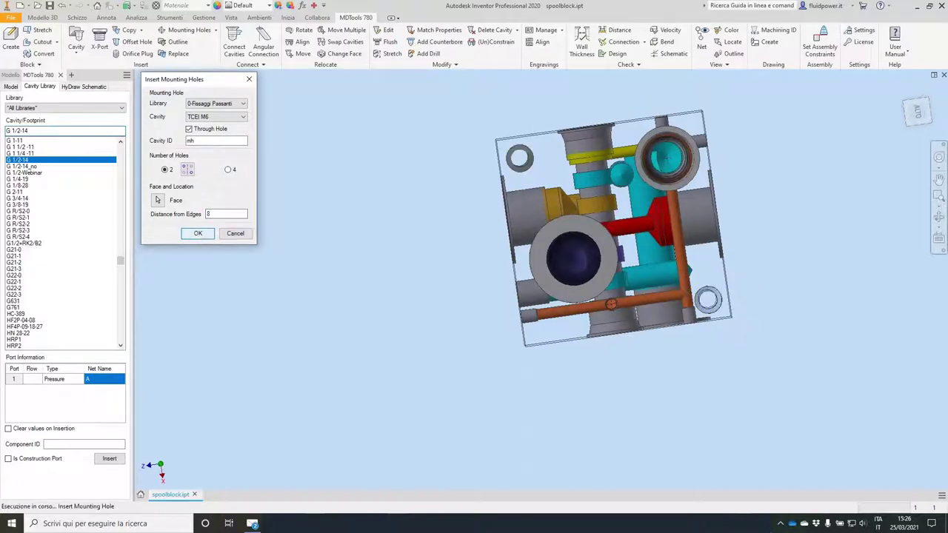
{"action": "key", "text": "Return"}
Move the orange PLUG3 construction drill on the block's right face to X 64, clear of the mounting hole
{"action": "middle_click_drag", "start_coordinate": [611, 303], "coordinate": [617, 171], "text": "shift"}
{"action": "middle_click_drag", "start_coordinate": [617, 222], "coordinate": [613, 185], "text": "shift"}
{"action": "middle_click_drag", "start_coordinate": [633, 237], "coordinate": [689, 268], "text": "shift"}
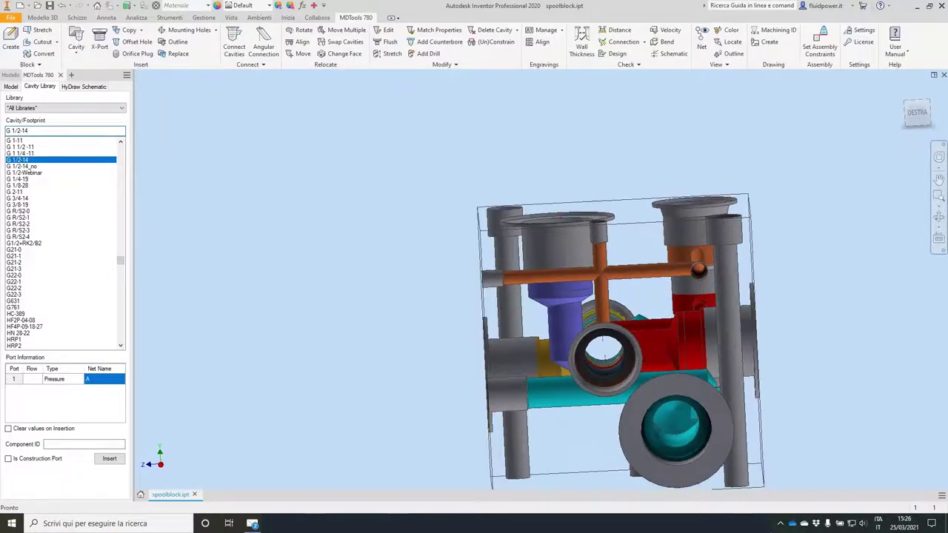
{"action": "left_click", "coordinate": [300, 53]}
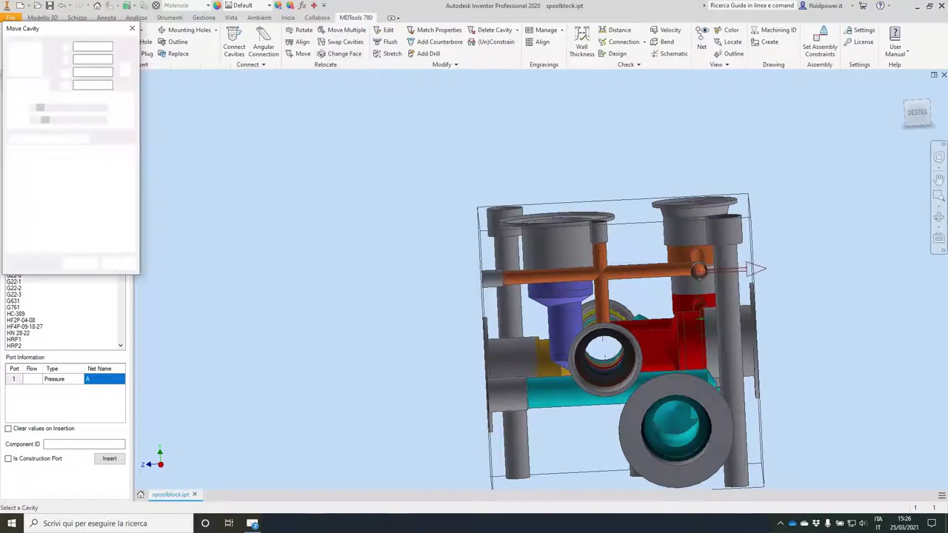
{"action": "left_click", "coordinate": [747, 269]}
{"action": "left_click", "coordinate": [45, 110]}
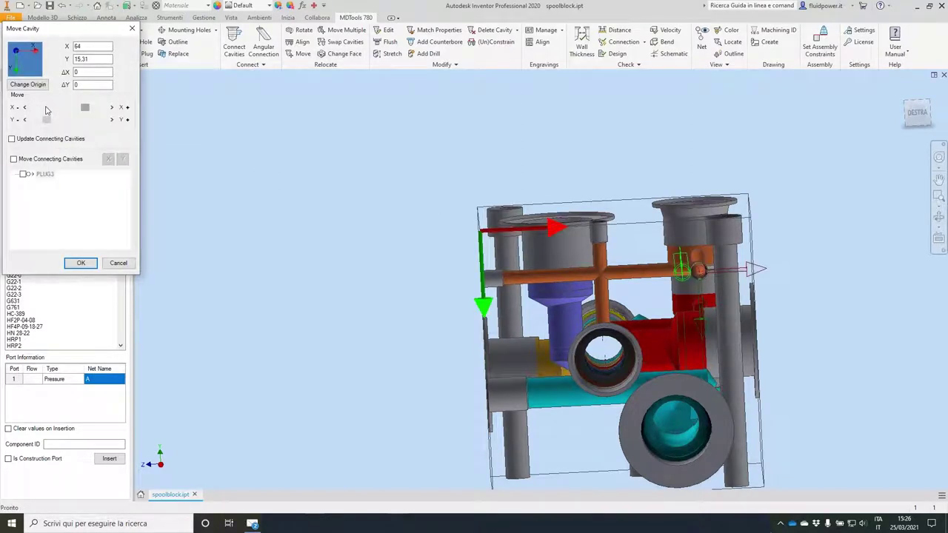
{"action": "left_click", "coordinate": [81, 262]}
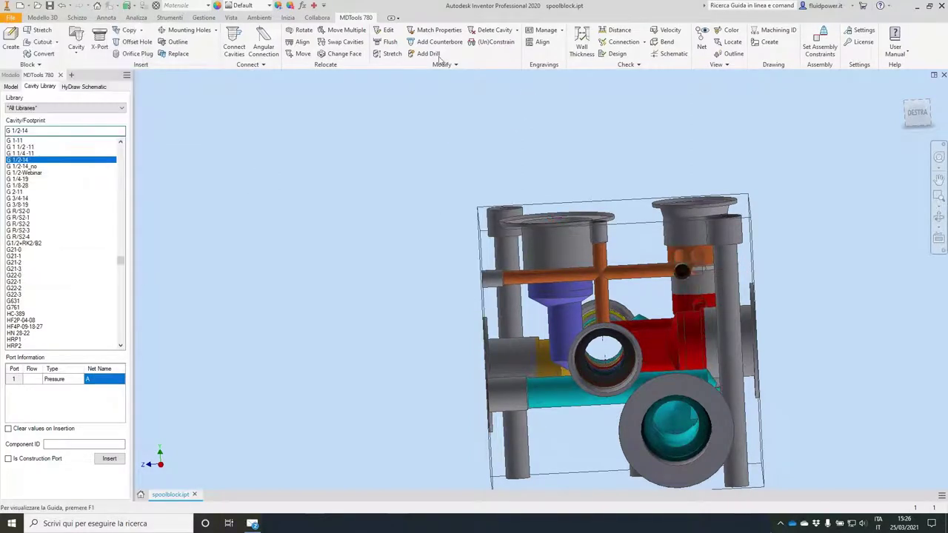
{"action": "left_click", "coordinate": [388, 53]}
{"action": "left_click", "coordinate": [681, 270]}
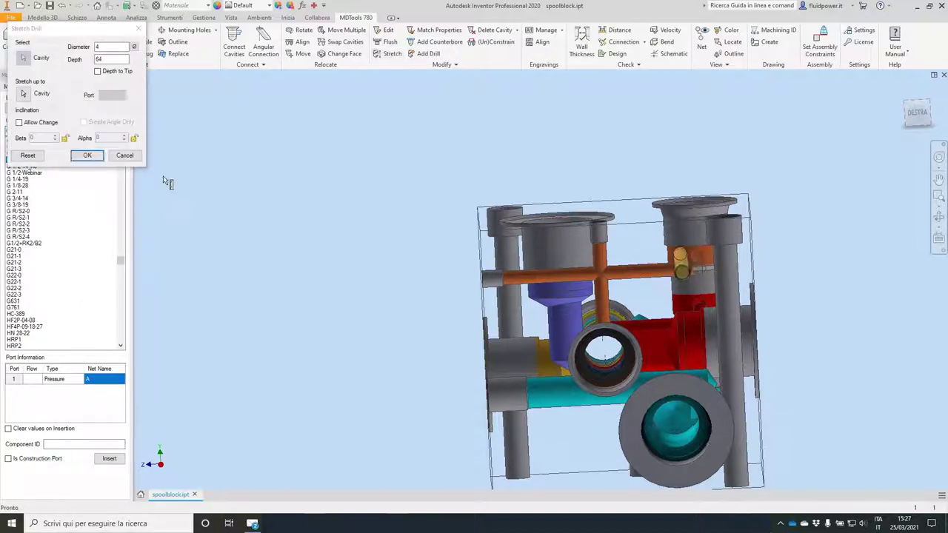
{"action": "left_click", "coordinate": [124, 155]}
Adjust the long horizontal 4 mm orange drill that starts at the block's front face with Stretch Drill
{"action": "left_click", "coordinate": [389, 53]}
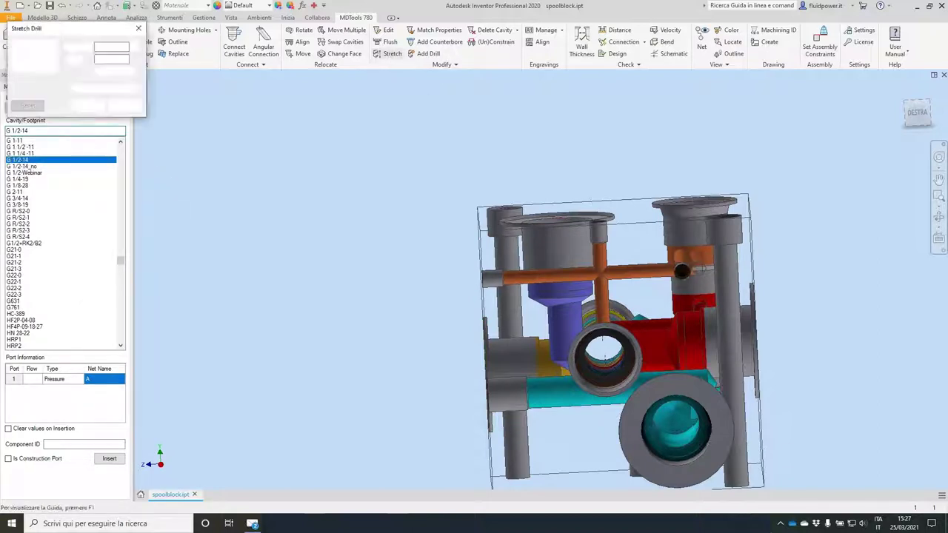
{"action": "left_click", "coordinate": [687, 274]}
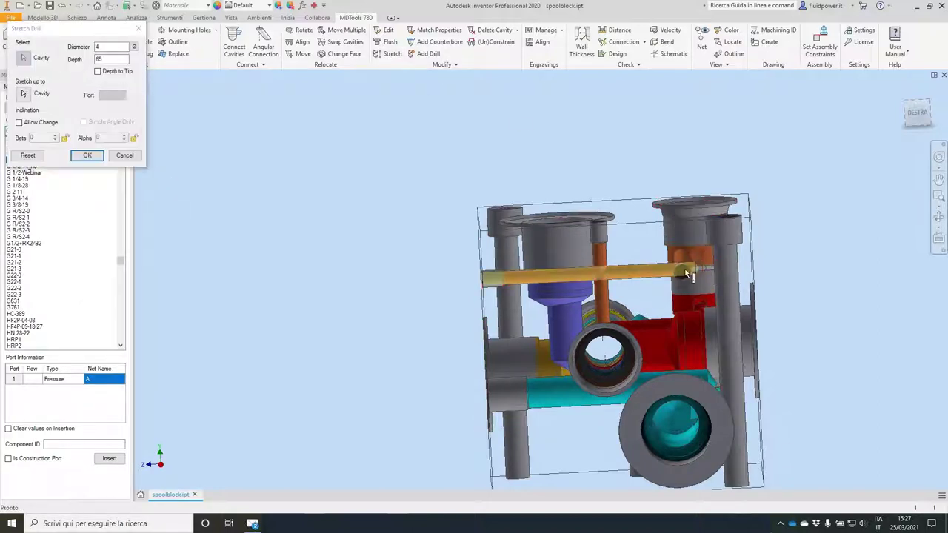
{"action": "left_click", "coordinate": [85, 156]}
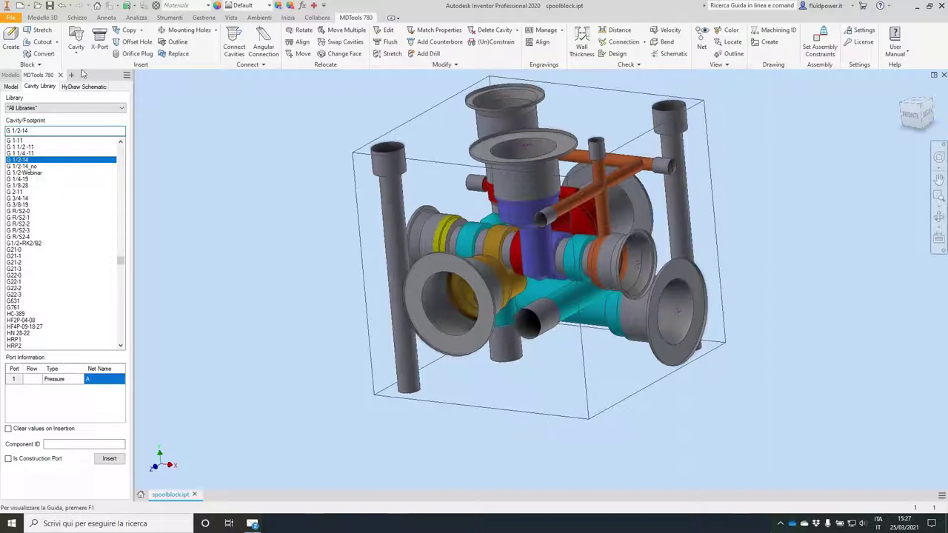
Engrave 5 mm cosmetic labels attached to their ports: A on the front face at X 42, Y 70 and B on the top face at X 44, Y 45
{"action": "left_click", "coordinate": [545, 31]}
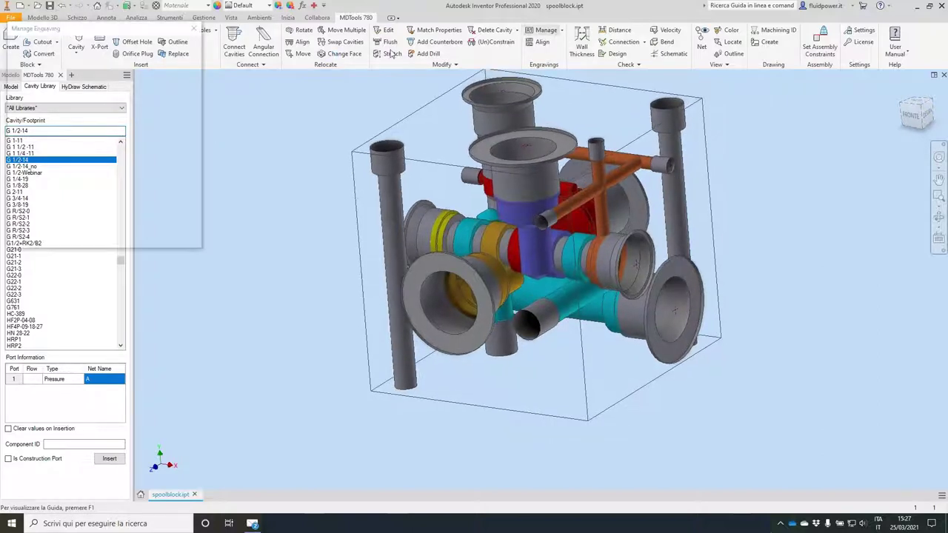
{"action": "left_click", "coordinate": [28, 109]}
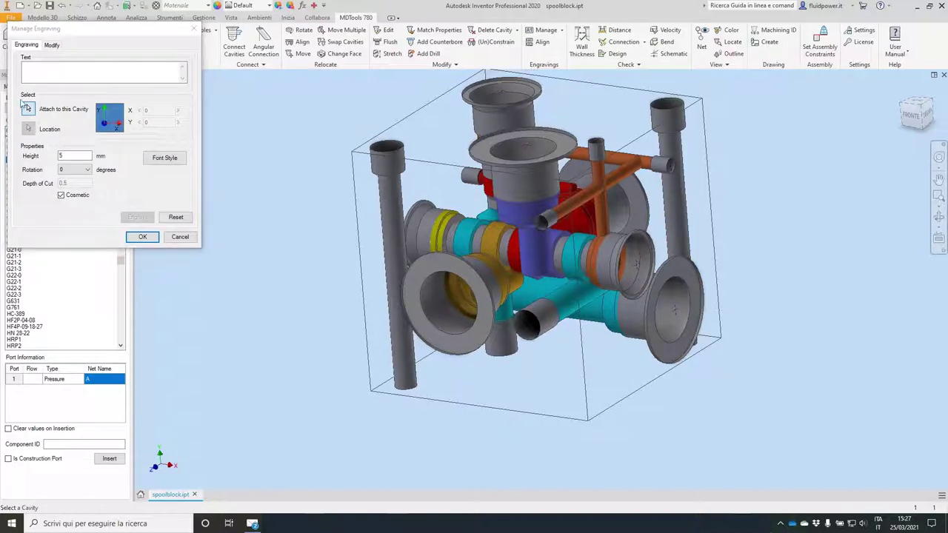
{"action": "left_click", "coordinate": [435, 273]}
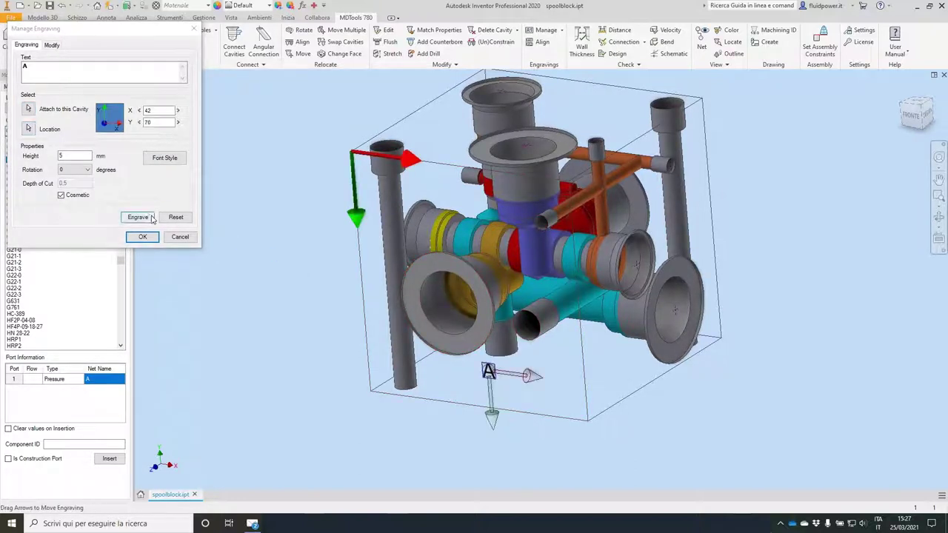
{"action": "left_click", "coordinate": [29, 109]}
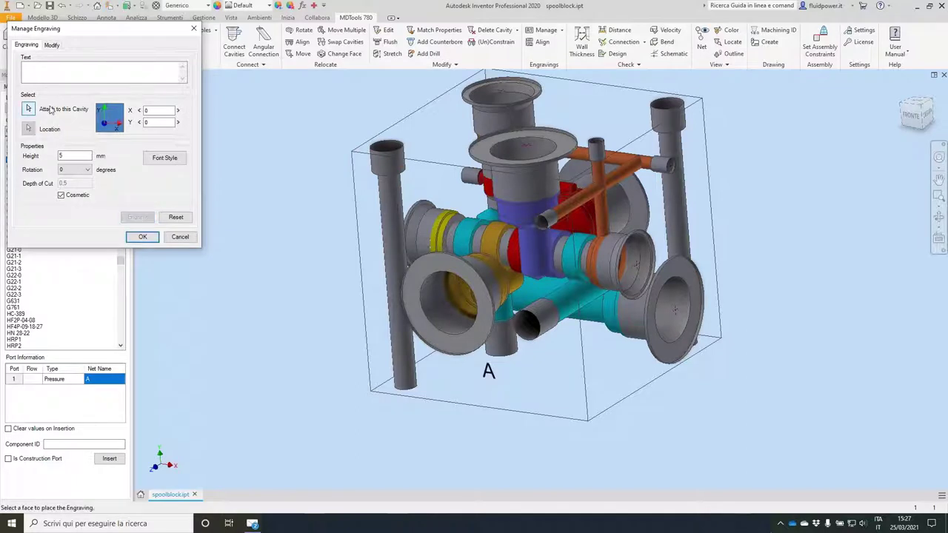
{"action": "left_click", "coordinate": [530, 147]}
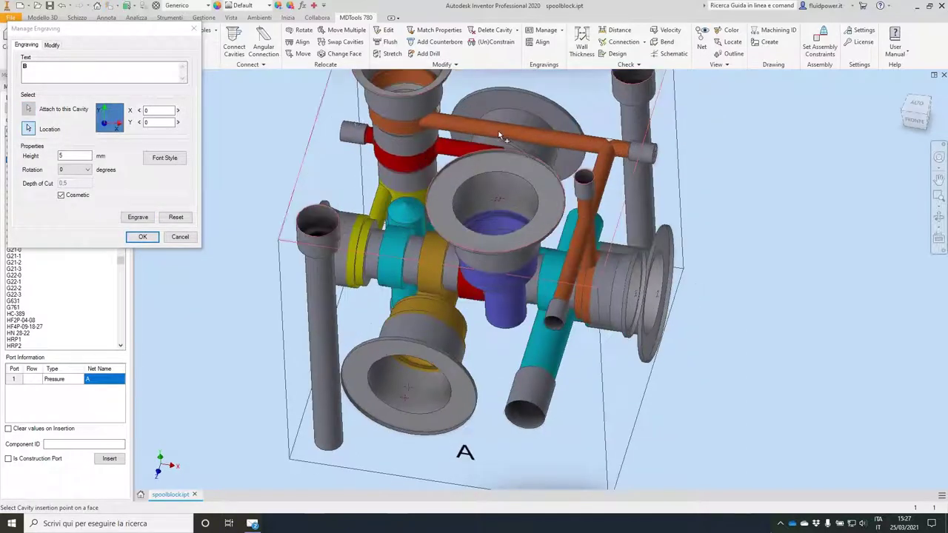
{"action": "left_click", "coordinate": [358, 127]}
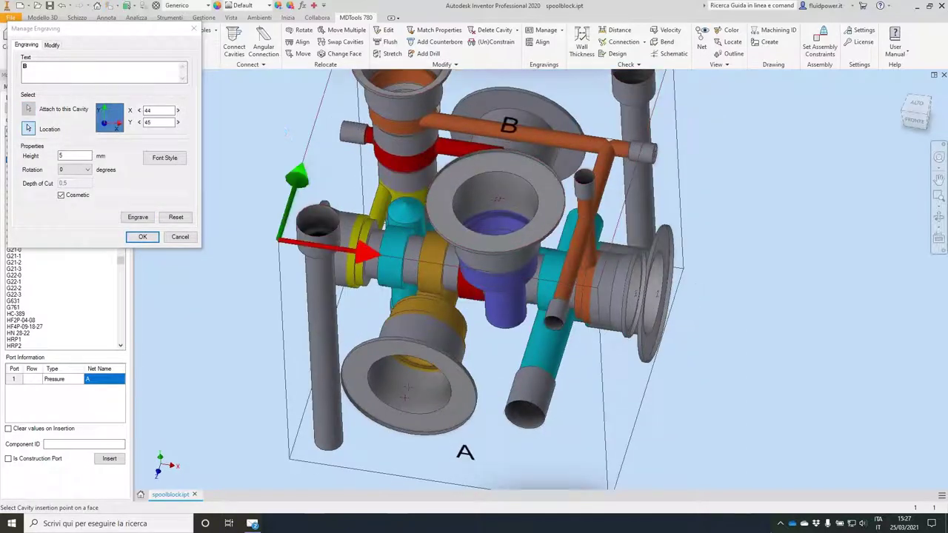
{"action": "left_click", "coordinate": [138, 217]}
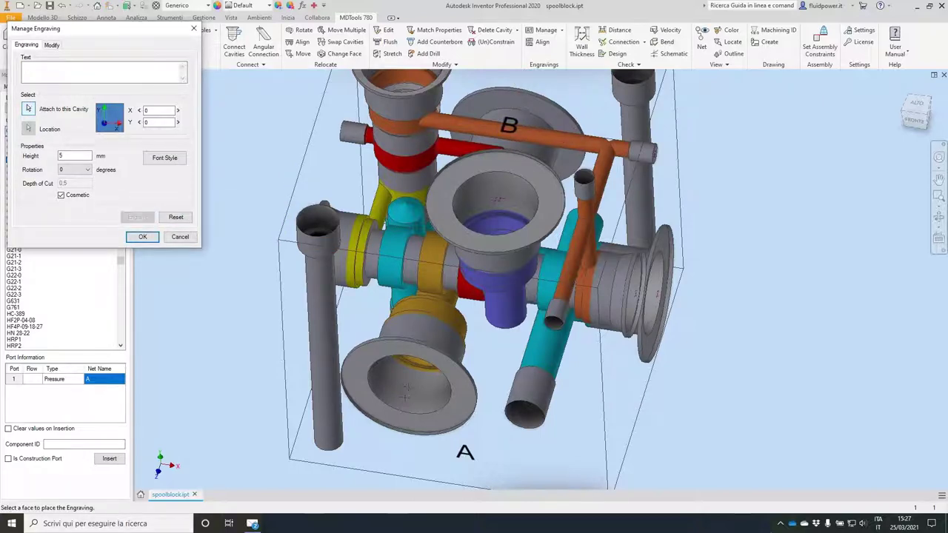
Engrave 5 mm cosmetic labels attached to their ports: P on the back face and T on the right face at X 62, Y 40
{"action": "left_click", "coordinate": [631, 337]}
{"action": "left_click", "coordinate": [632, 288]}
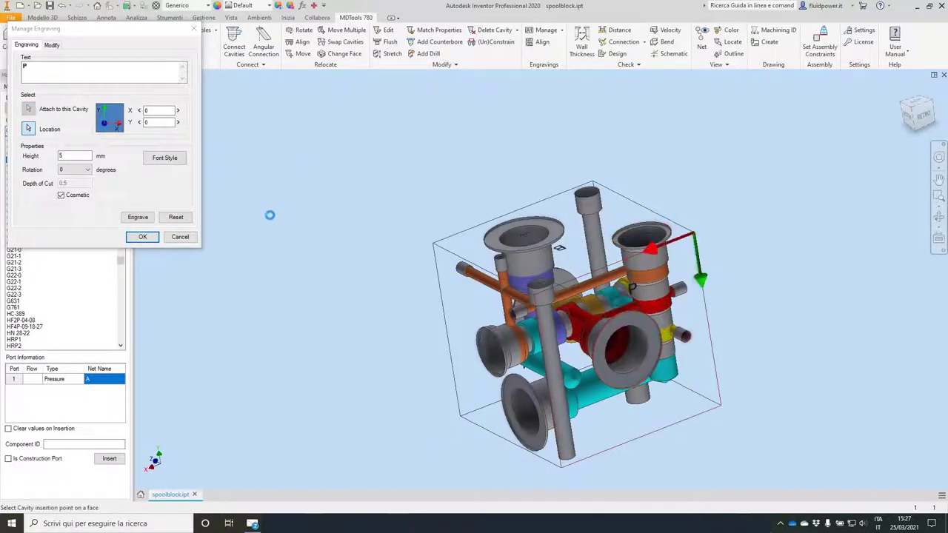
{"action": "left_click", "coordinate": [30, 109]}
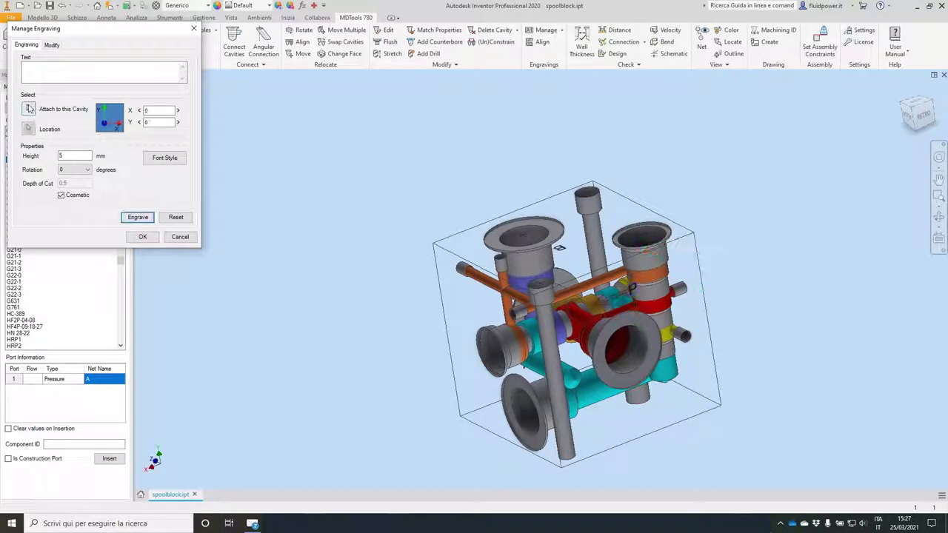
{"action": "left_click", "coordinate": [520, 411]}
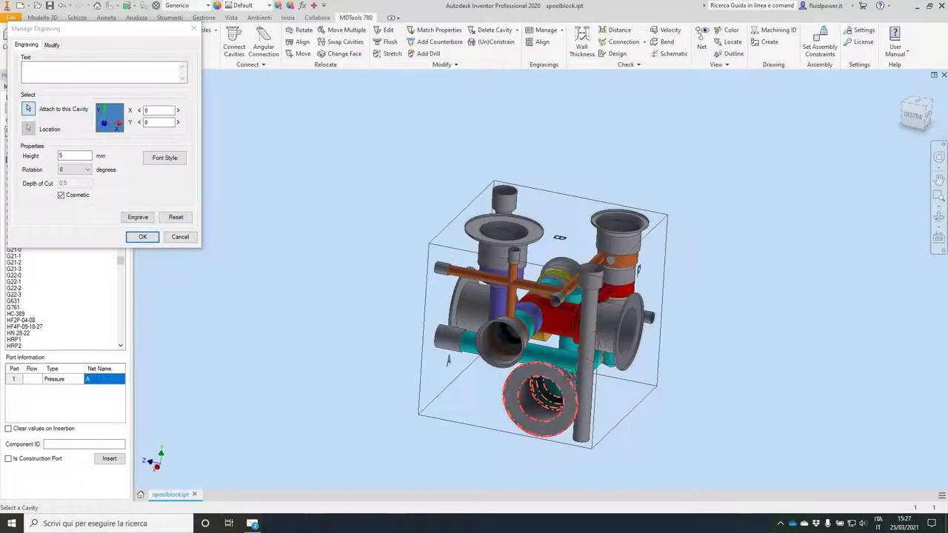
{"action": "left_click", "coordinate": [427, 245]}
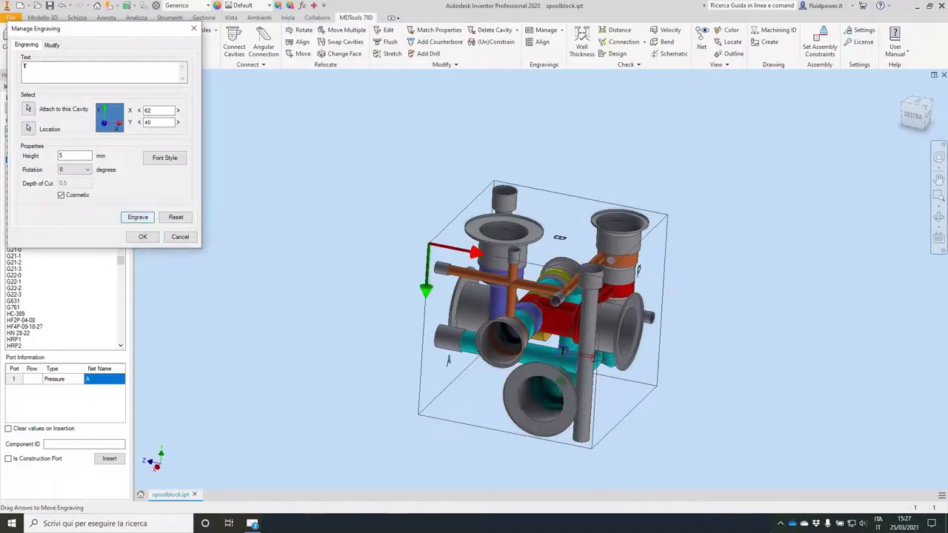
{"action": "left_click", "coordinate": [142, 237]}
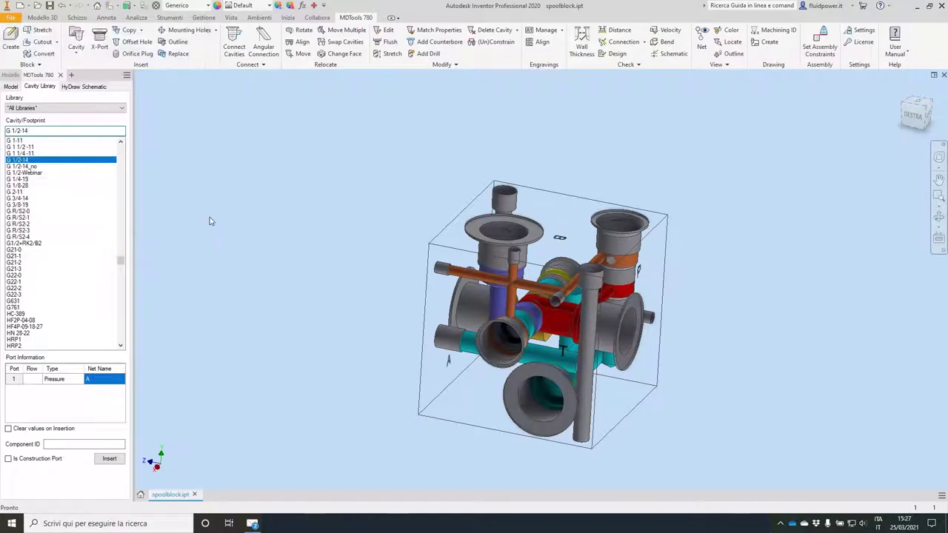
Create a new assembly file from the Standard.iam template
{"action": "left_click", "coordinate": [23, 6]}
{"action": "left_click", "coordinate": [519, 235]}
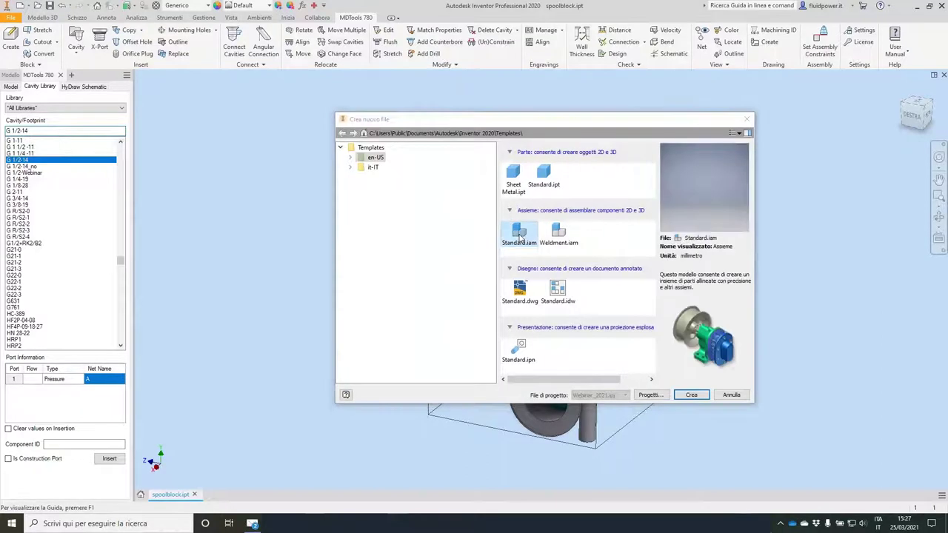
{"action": "double_click", "coordinate": [519, 235]}
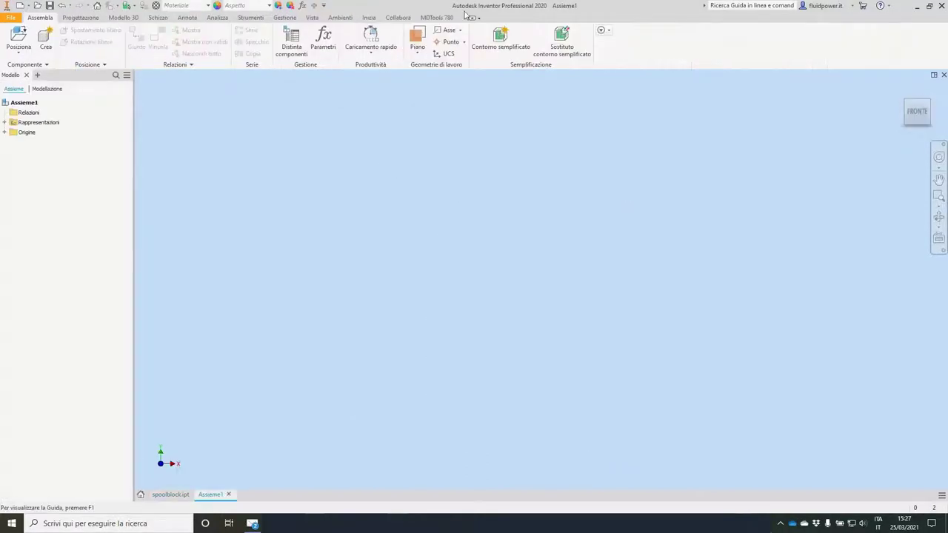
Bring the spoolblock manifold into the assembly with MDTools Plug and fit its MB 600-050 and MB 600-100 plugs
{"action": "left_click", "coordinate": [436, 18]}
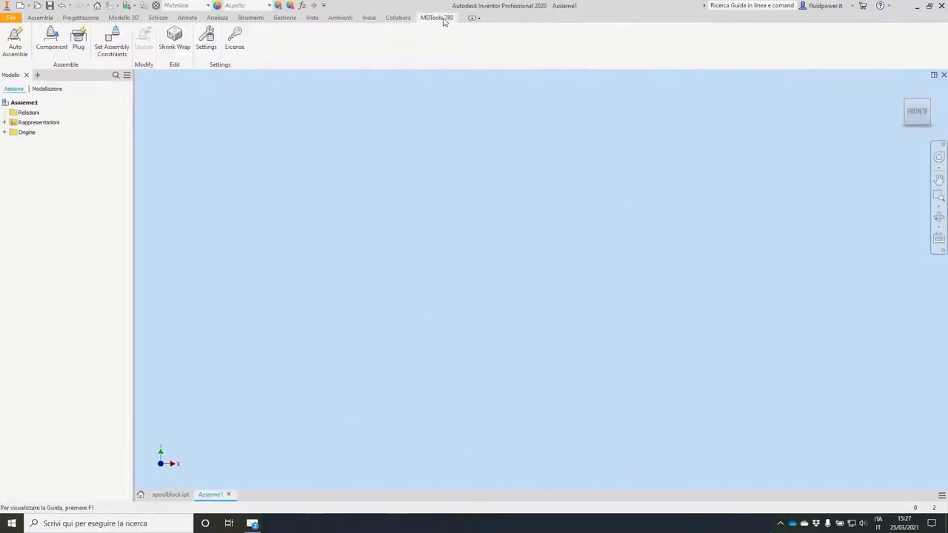
{"action": "left_click", "coordinate": [78, 36]}
{"action": "left_click", "coordinate": [484, 282]}
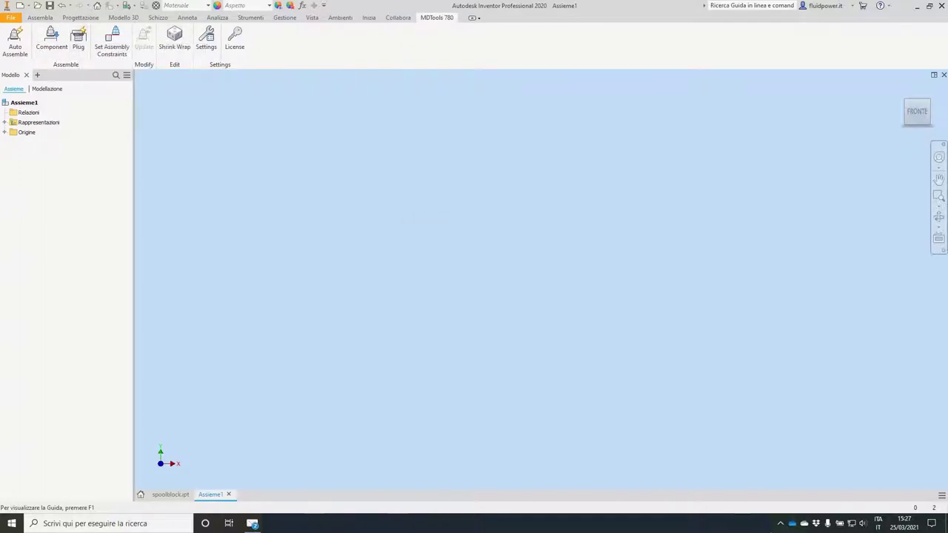
{"action": "double_click", "coordinate": [465, 266]}
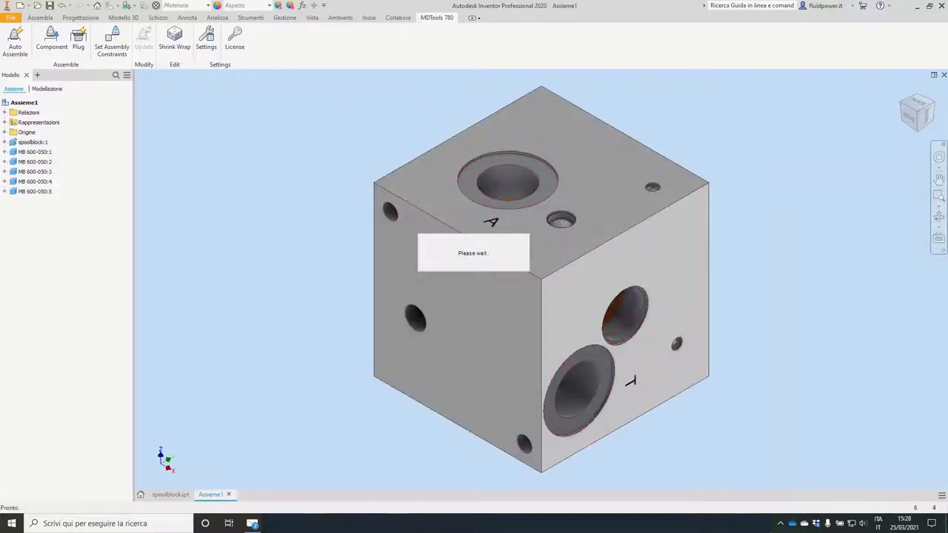
{"action": "middle_click_drag", "start_coordinate": [541, 266], "coordinate": [518, 355], "text": "shift"}
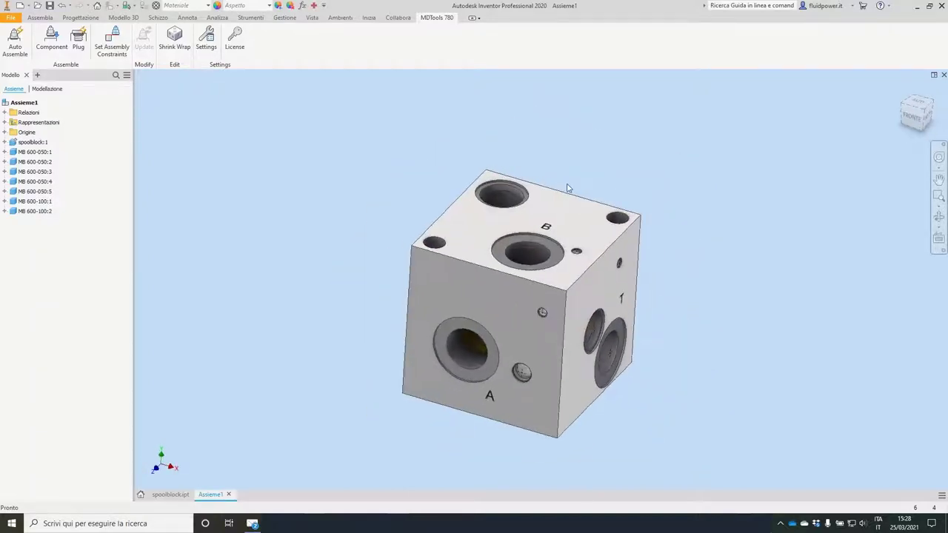
Choose WK08J-01-C-x-0.ipt from the Hydac folder as a CAD model for the SV component in the FC08-4 cavity
{"action": "left_click", "coordinate": [53, 42]}
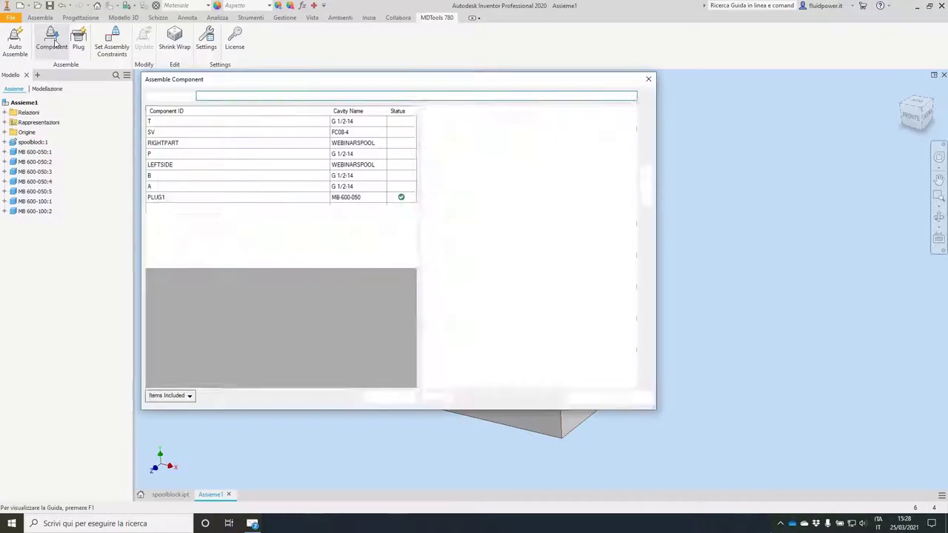
{"action": "left_click", "coordinate": [355, 132]}
{"action": "left_click", "coordinate": [390, 397]}
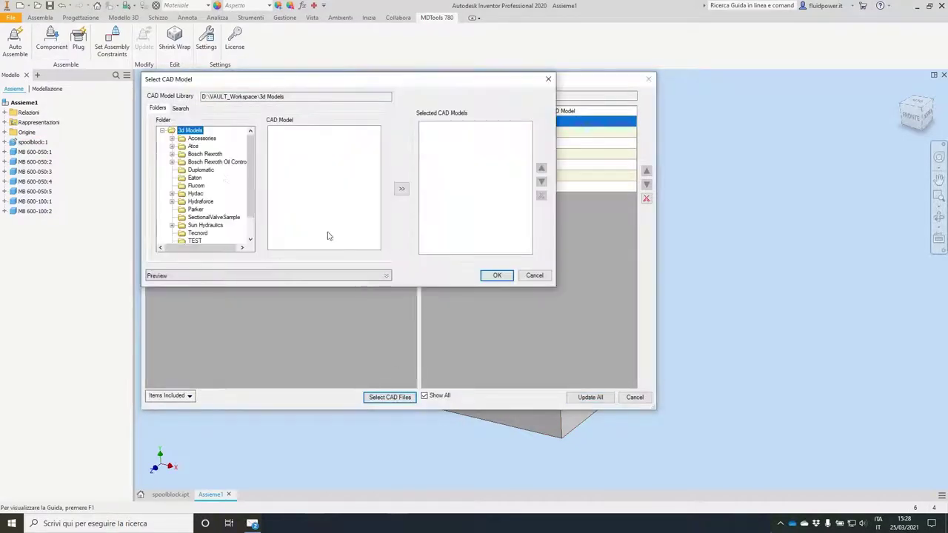
{"action": "left_click", "coordinate": [195, 193]}
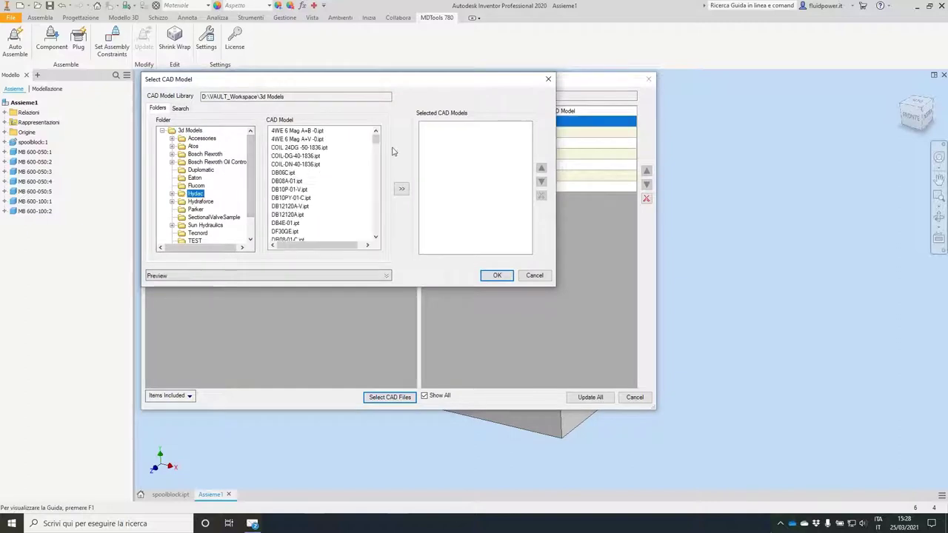
{"action": "left_click_drag", "start_coordinate": [377, 141], "coordinate": [378, 178]}
{"action": "scroll", "coordinate": [314, 198], "scroll_direction": "down", "scroll_amount": 10}
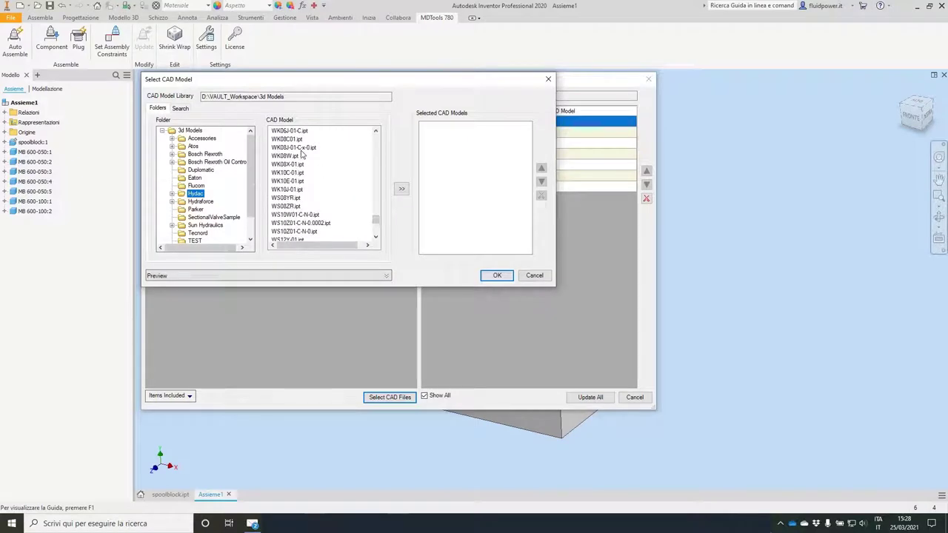
{"action": "left_click", "coordinate": [300, 148]}
{"action": "left_click", "coordinate": [400, 189]}
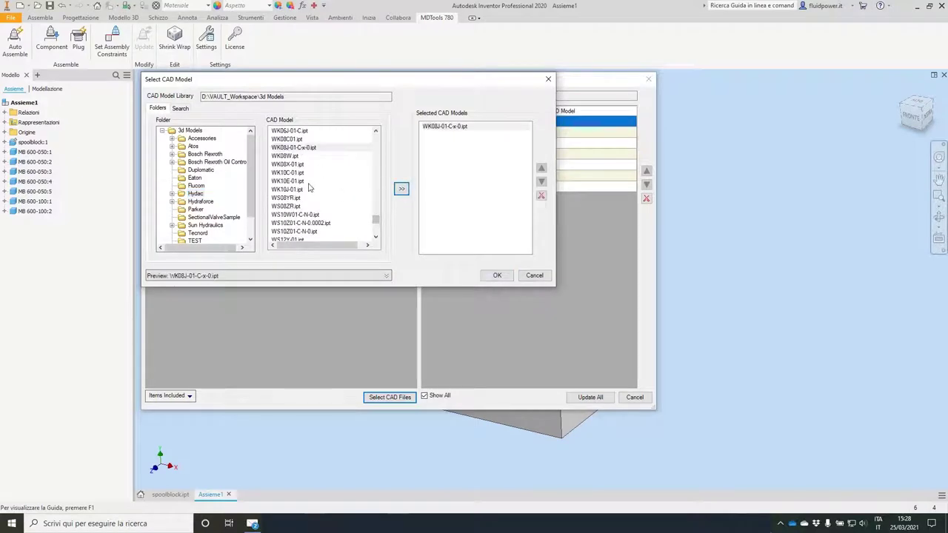
Add HYDAC-COIL-xG-40-1836.ipt twice to the SV component's selected CAD models and accept the selection
{"action": "left_click_drag", "start_coordinate": [379, 224], "coordinate": [351, 143]}
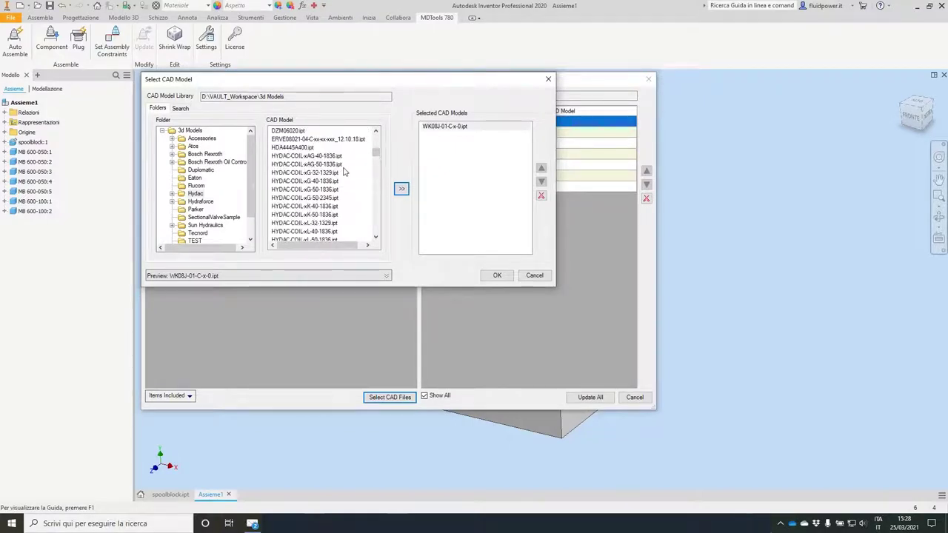
{"action": "scroll", "coordinate": [343, 172], "scroll_direction": "down", "scroll_amount": 1}
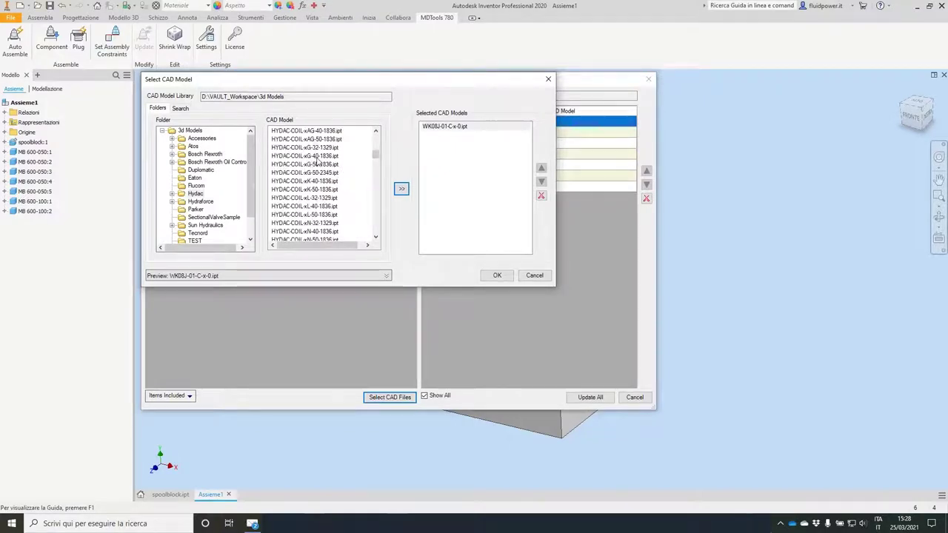
{"action": "left_click", "coordinate": [317, 156]}
{"action": "left_click", "coordinate": [400, 188]}
{"action": "left_click", "coordinate": [400, 188]}
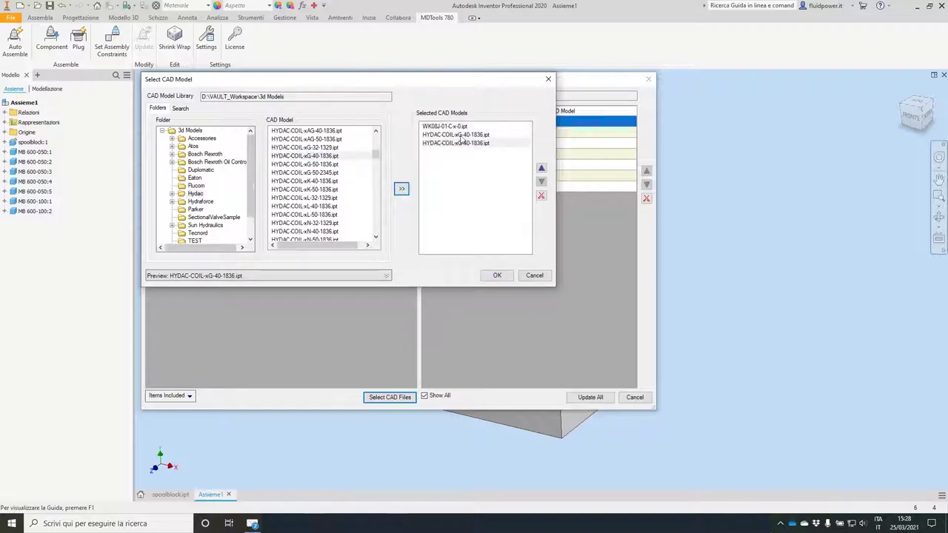
{"action": "left_click", "coordinate": [500, 275]}
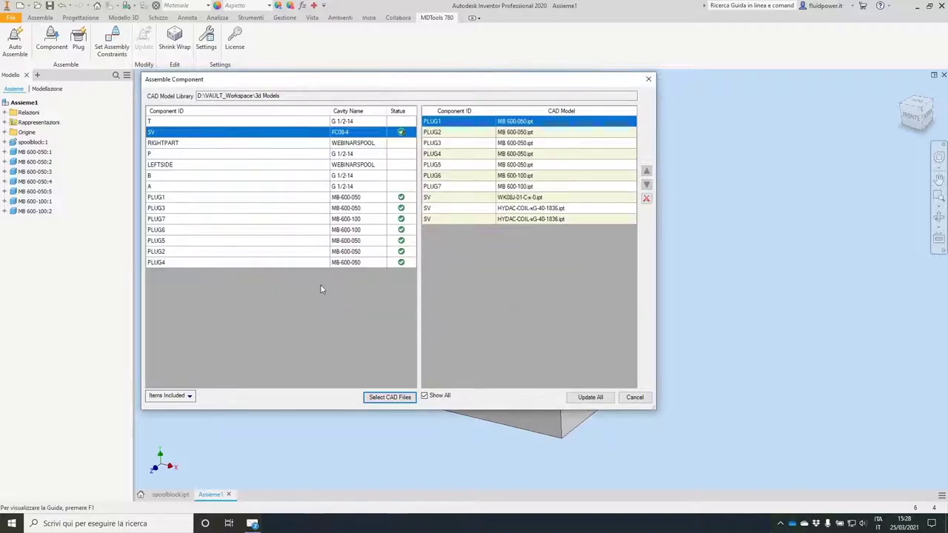
Assign Spool_Cap.ipt from the SectionalValveSample folder as the CAD model for the RIGHTPART and LEFTSIDE components
{"action": "left_click", "coordinate": [364, 143]}
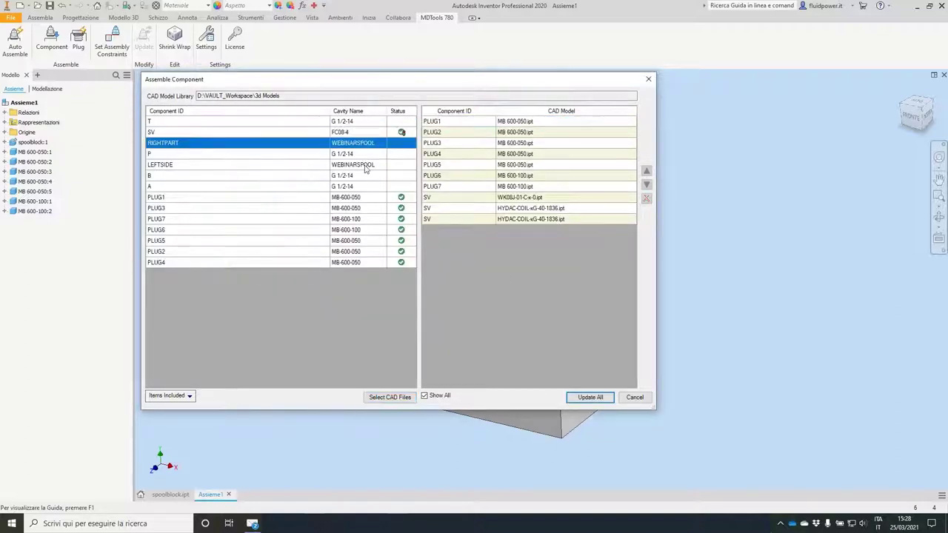
{"action": "left_click", "coordinate": [366, 164], "text": "ctrl"}
{"action": "left_click", "coordinate": [390, 397]}
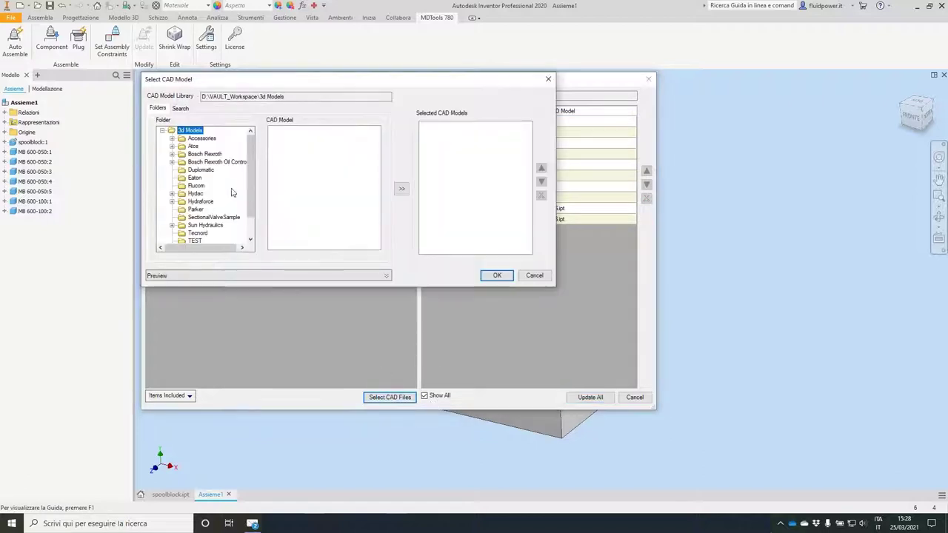
{"action": "left_click", "coordinate": [216, 218]}
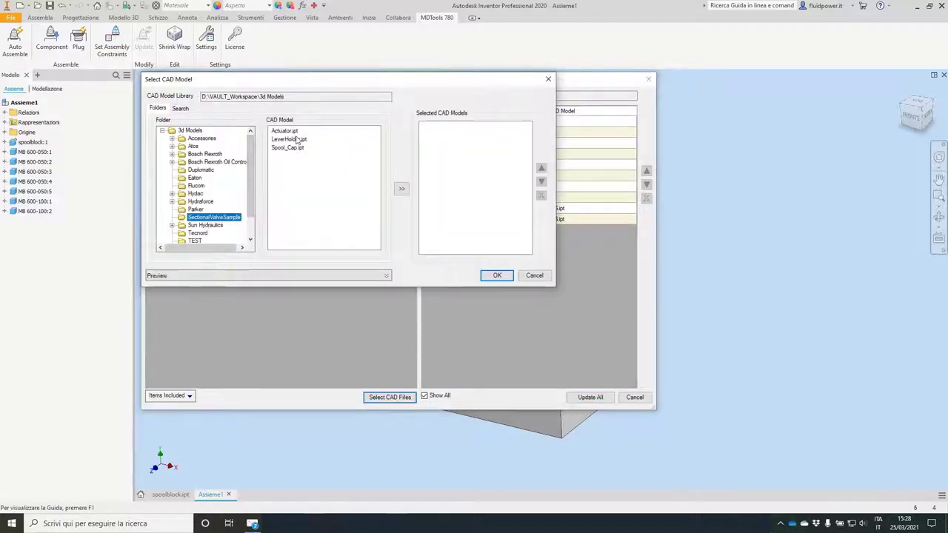
{"action": "left_click", "coordinate": [295, 148]}
{"action": "left_click", "coordinate": [385, 275]}
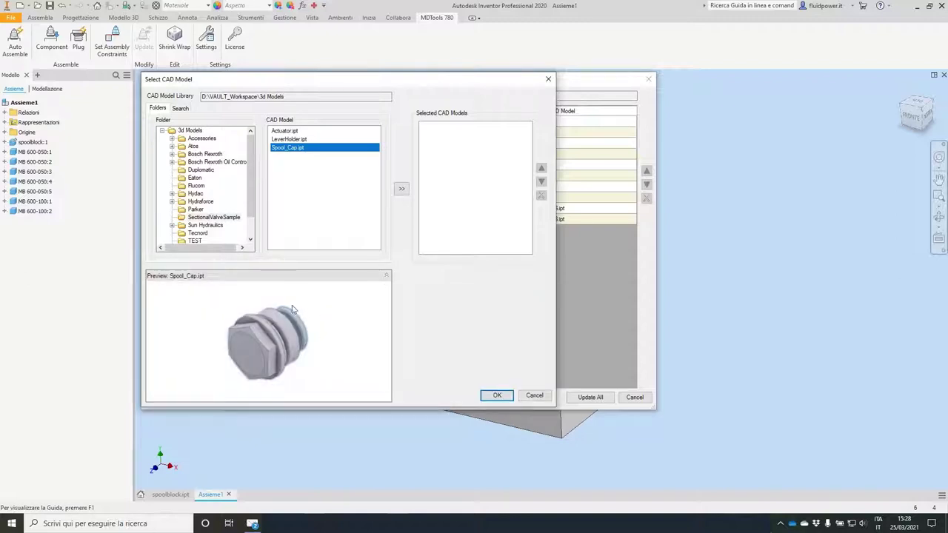
{"action": "left_click", "coordinate": [401, 188]}
{"action": "left_click", "coordinate": [497, 396]}
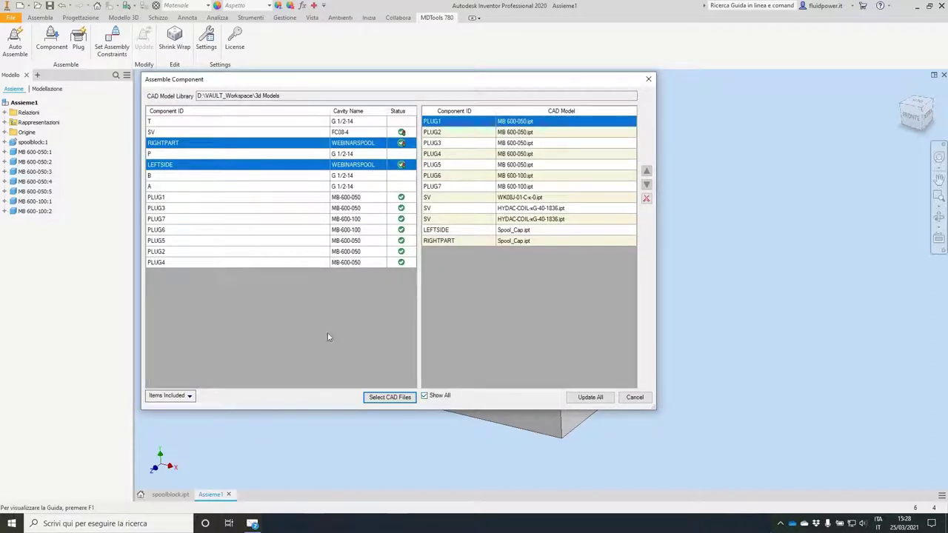
Assign G12-G12.ipt from the Accessories, Fittings, BSP folder as the CAD model for ports T, P, B and A
{"action": "left_click", "coordinate": [367, 123]}
{"action": "left_click", "coordinate": [358, 177], "text": "ctrl"}
{"action": "left_click", "coordinate": [357, 154], "text": "ctrl"}
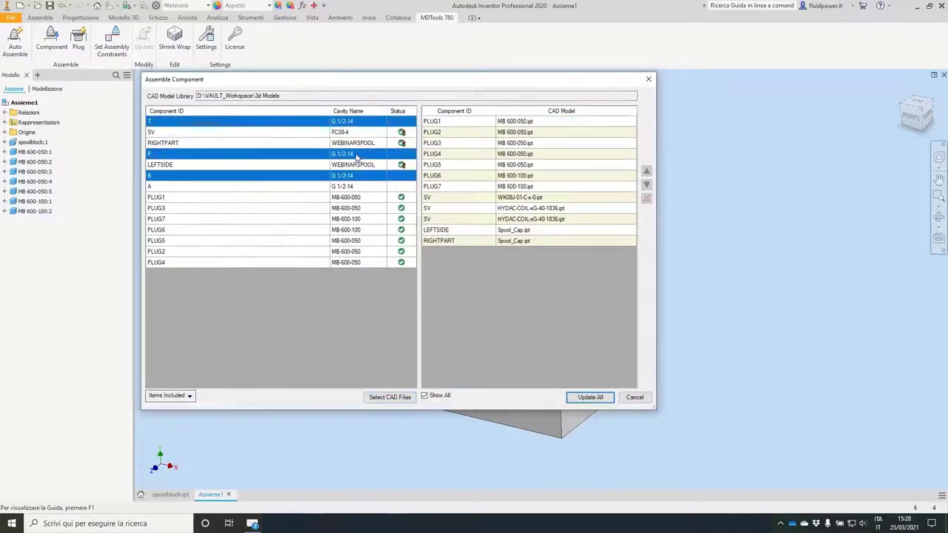
{"action": "left_click", "coordinate": [351, 186], "text": "ctrl"}
{"action": "left_click", "coordinate": [390, 397]}
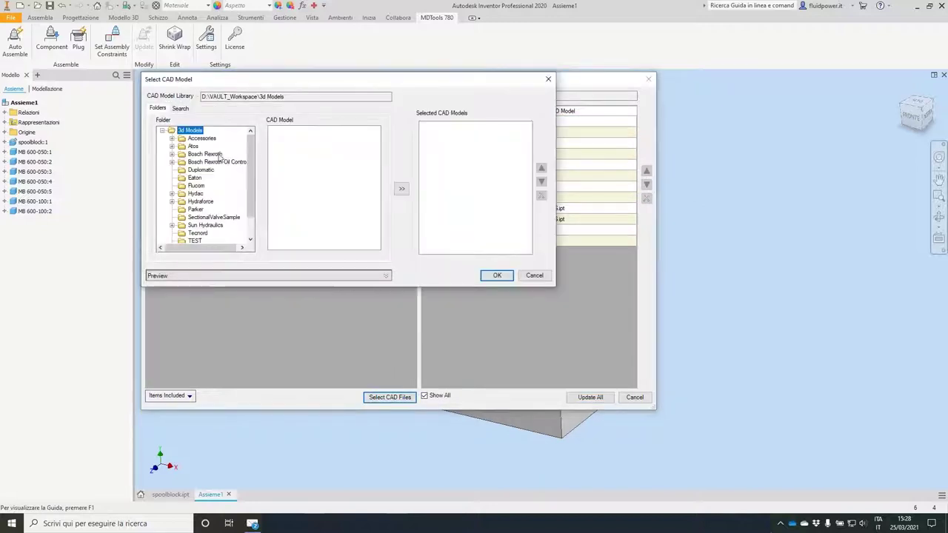
{"action": "left_click", "coordinate": [201, 139]}
{"action": "left_click", "coordinate": [172, 139]}
{"action": "left_click", "coordinate": [182, 154]}
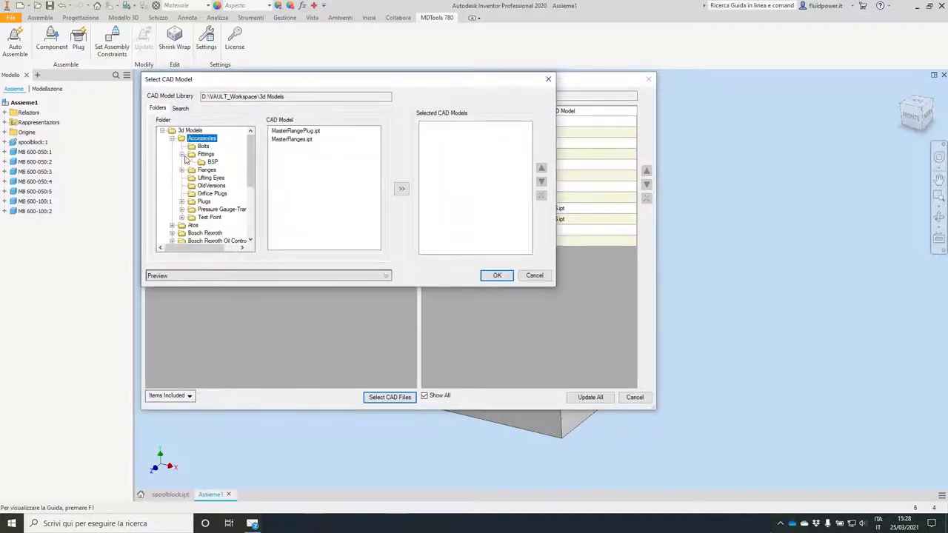
{"action": "left_click", "coordinate": [187, 154]}
{"action": "left_click", "coordinate": [213, 161]}
{"action": "left_click", "coordinate": [287, 156]}
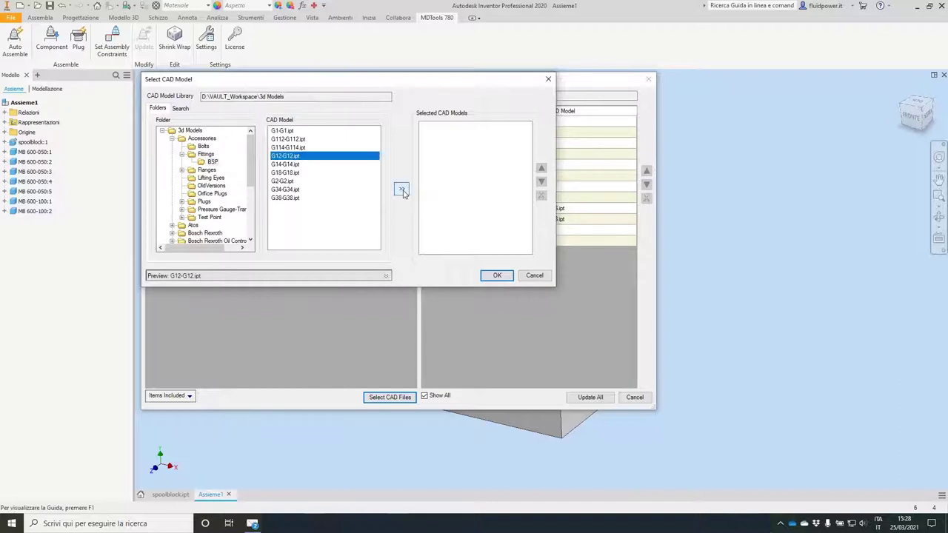
{"action": "left_click", "coordinate": [401, 189]}
{"action": "left_click", "coordinate": [497, 276]}
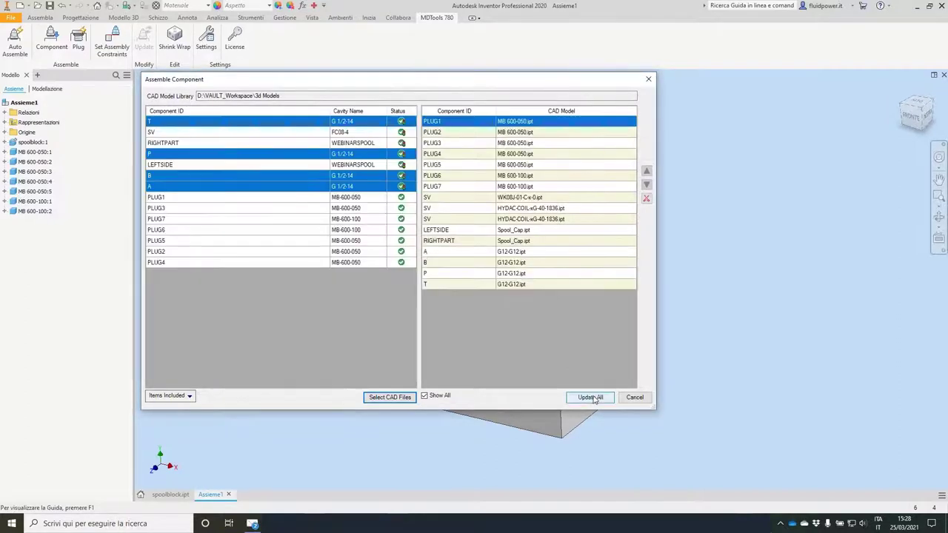
Insert all the assigned components into the assembly and rotate the two Hydac coils so their connectors face opposite directions
{"action": "left_click", "coordinate": [590, 397]}
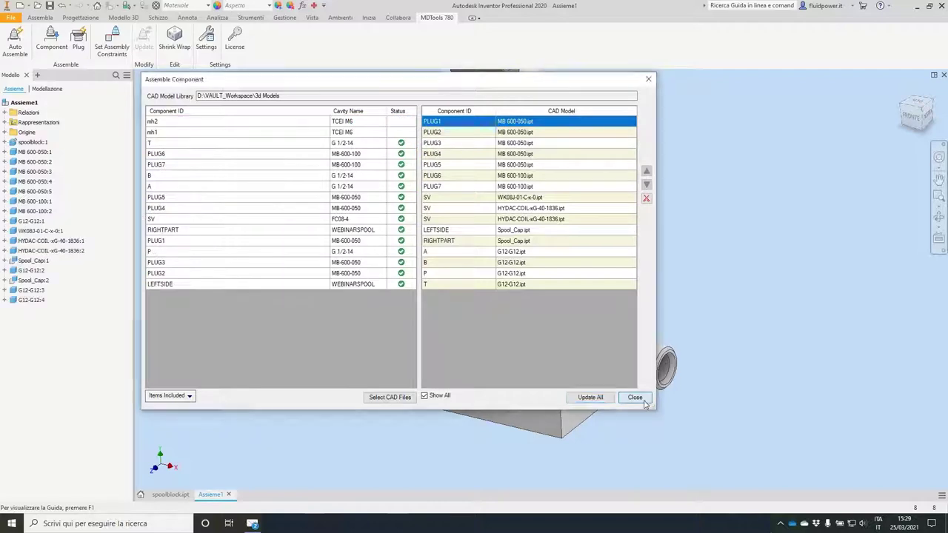
{"action": "left_click", "coordinate": [635, 397]}
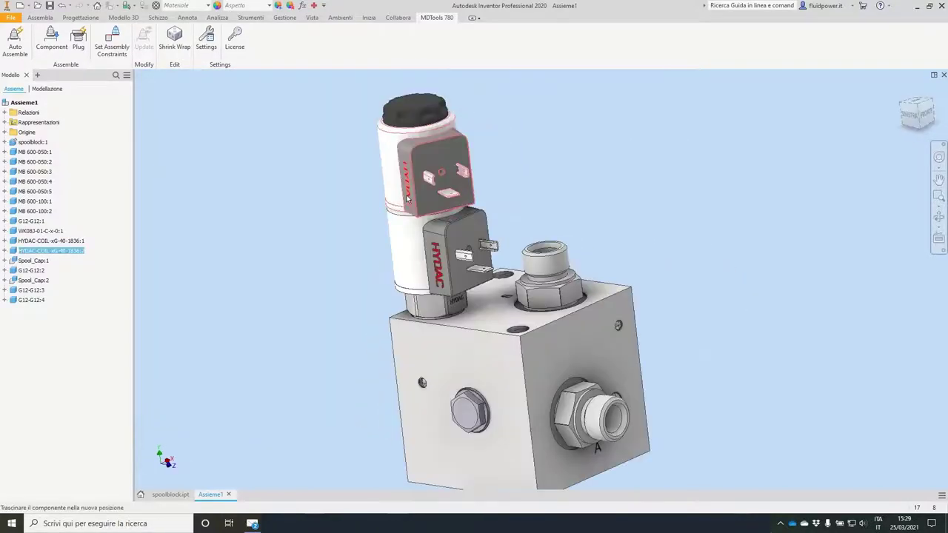
{"action": "left_click_drag", "start_coordinate": [406, 198], "coordinate": [370, 194]}
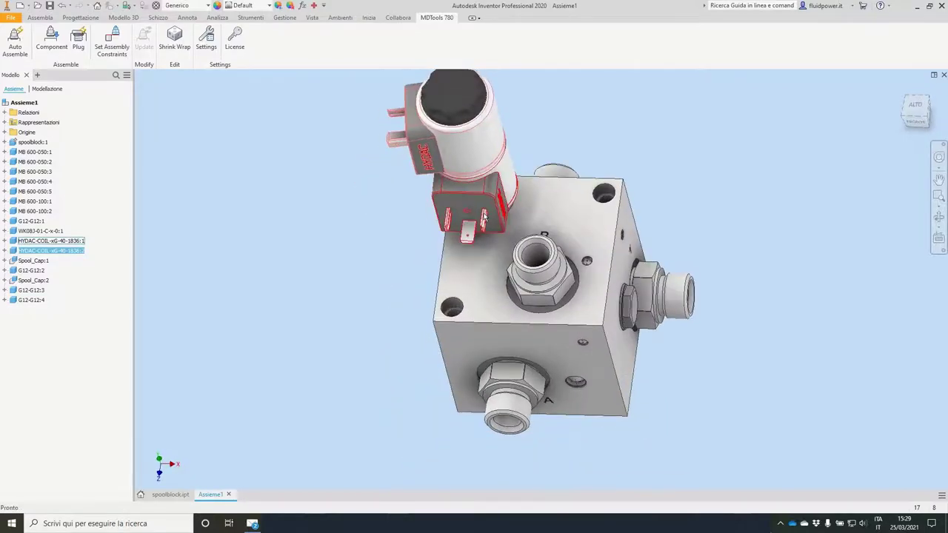
{"action": "left_click_drag", "start_coordinate": [483, 215], "coordinate": [547, 103]}
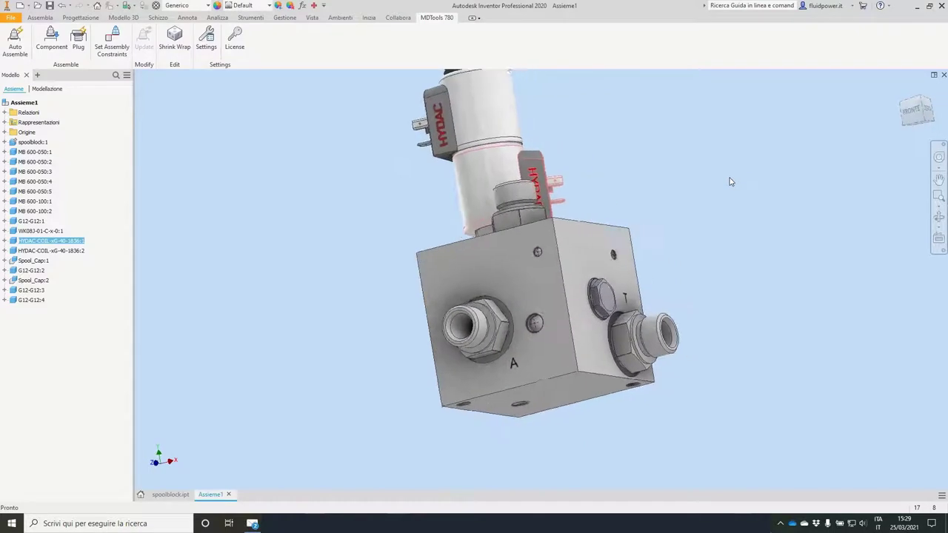
Place one instance of the spool part into the assembly, in free space beside the manifold block
{"action": "left_click", "coordinate": [41, 19]}
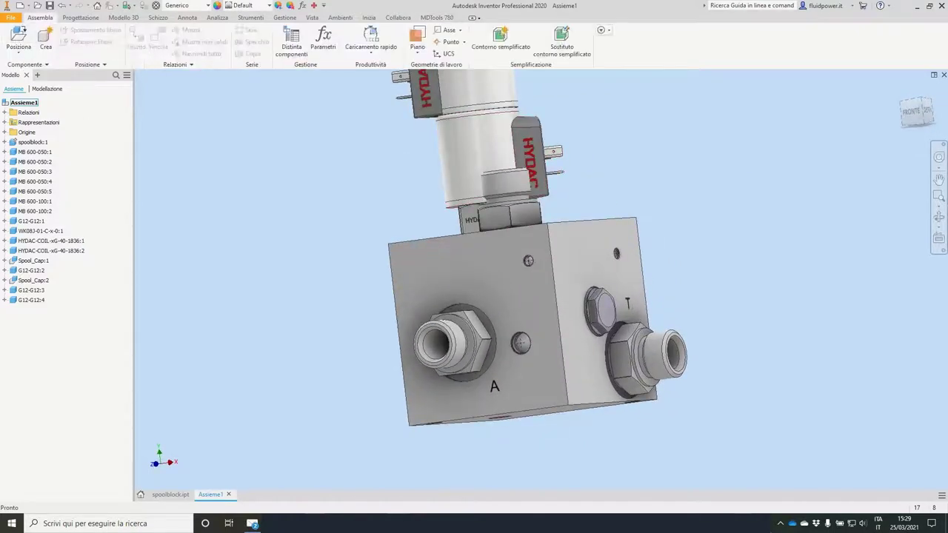
{"action": "left_click", "coordinate": [19, 37]}
{"action": "double_click", "coordinate": [450, 280]}
{"action": "left_click", "coordinate": [333, 203]}
{"action": "key", "text": "Escape"}
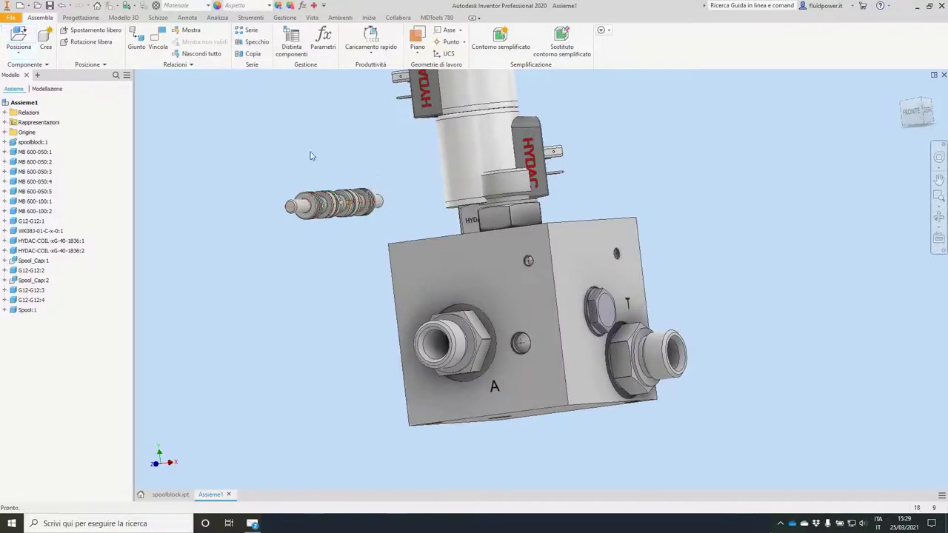
{"action": "mouse_move", "coordinate": [311, 156]}
{"action": "middle_mouse_down", "text": "shift"}
{"action": "mouse_move", "coordinate": [579, 180]}
{"action": "mouse_move", "coordinate": [654, 148]}
{"action": "mouse_move", "coordinate": [640, 167]}
{"action": "mouse_move", "coordinate": [692, 170]}
{"action": "mouse_move", "coordinate": [310, 165]}
{"action": "mouse_move", "coordinate": [298, 147]}
{"action": "middle_mouse_up", "text": "shift"}
{"action": "key", "text": "c"}
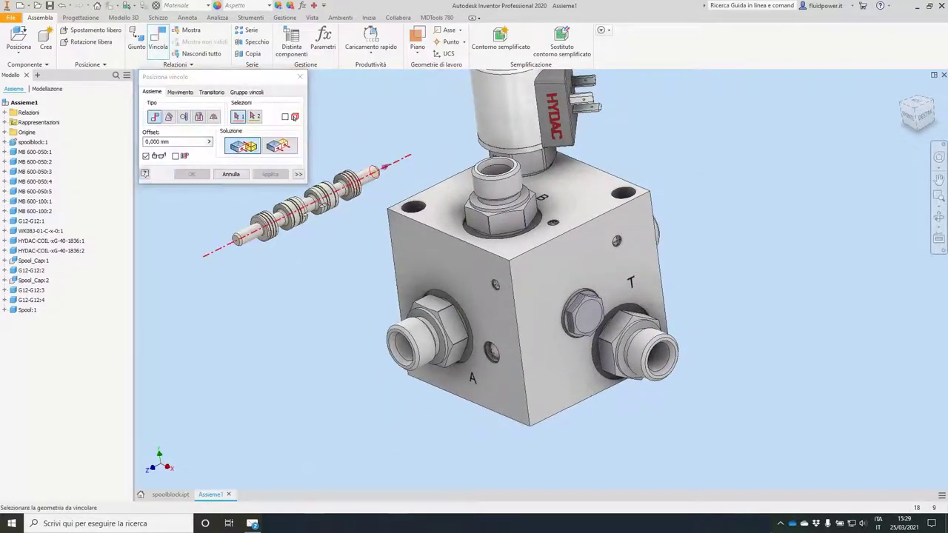
{"action": "left_click", "coordinate": [372, 178]}
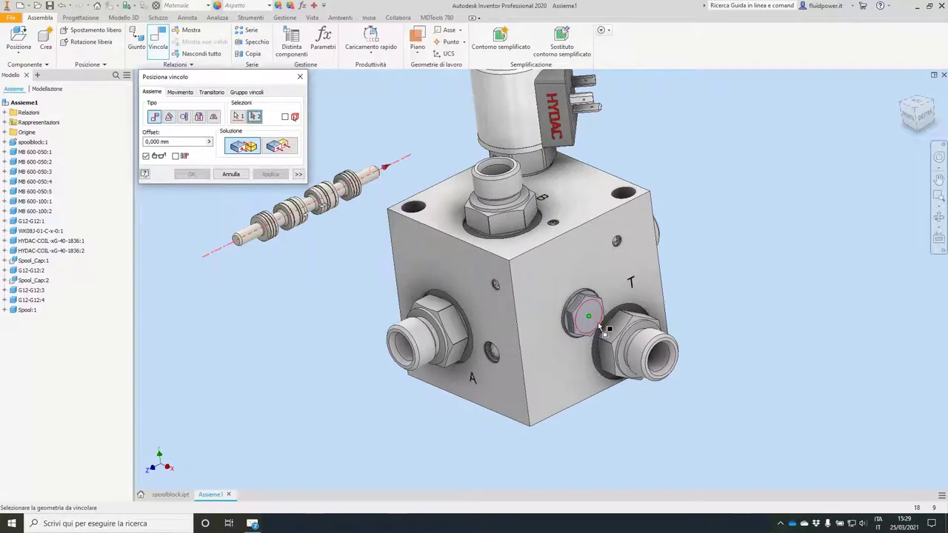
{"action": "left_click", "coordinate": [599, 325]}
{"action": "key", "text": "Escape"}
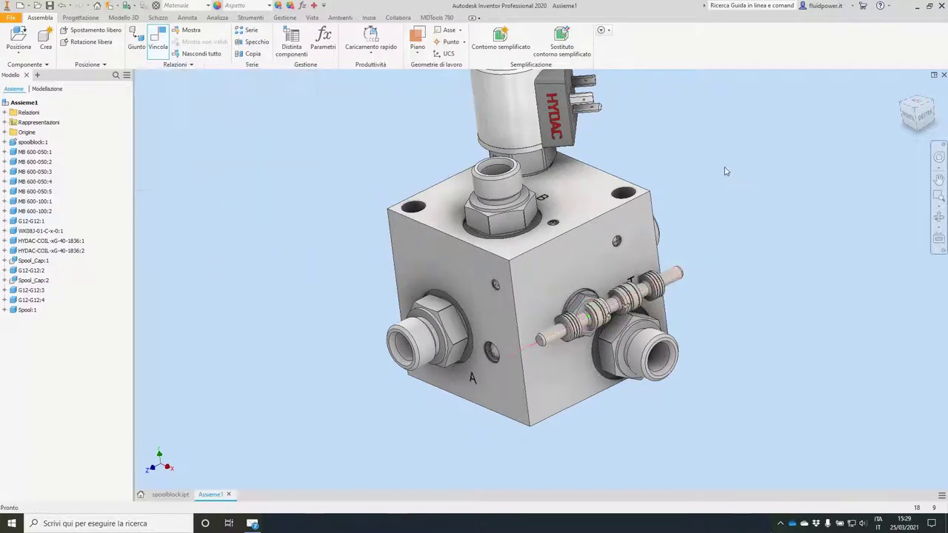
Free-move the spool cap next to port T out of its cavity to expose the spool bore
{"action": "middle_click_drag", "start_coordinate": [326, 141], "coordinate": [275, 62], "text": "shift"}
{"action": "left_click", "coordinate": [557, 343]}
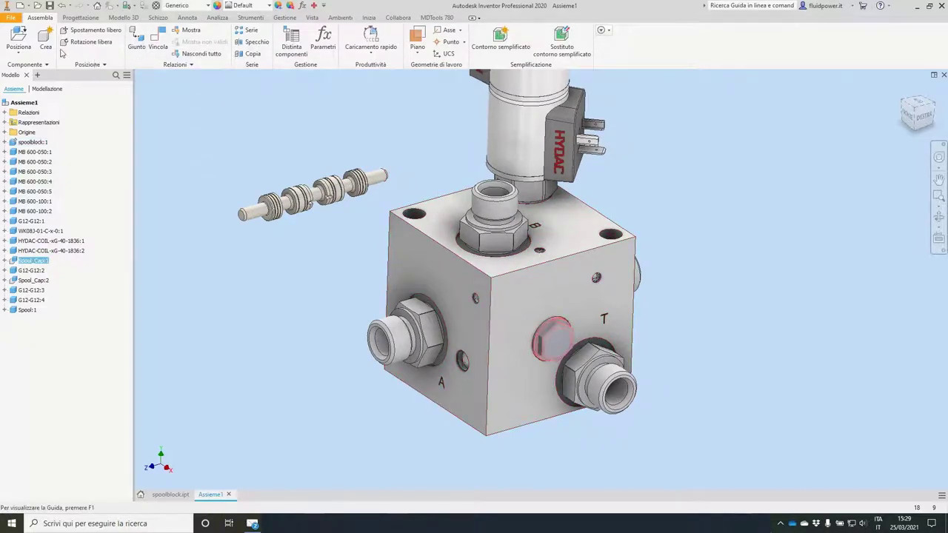
{"action": "left_click", "coordinate": [90, 30]}
{"action": "left_click_drag", "start_coordinate": [557, 343], "coordinate": [830, 440]}
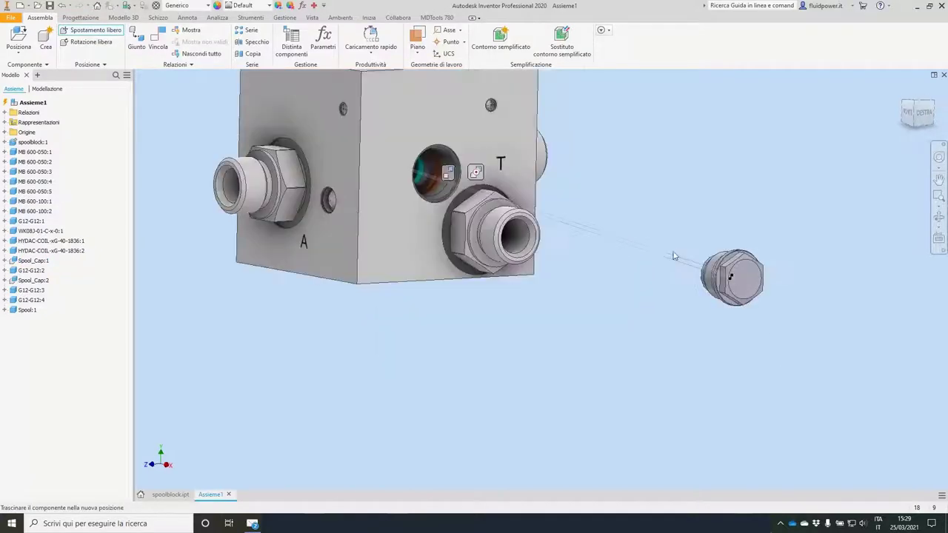
{"action": "key", "text": "c"}
{"action": "key", "text": "c"}
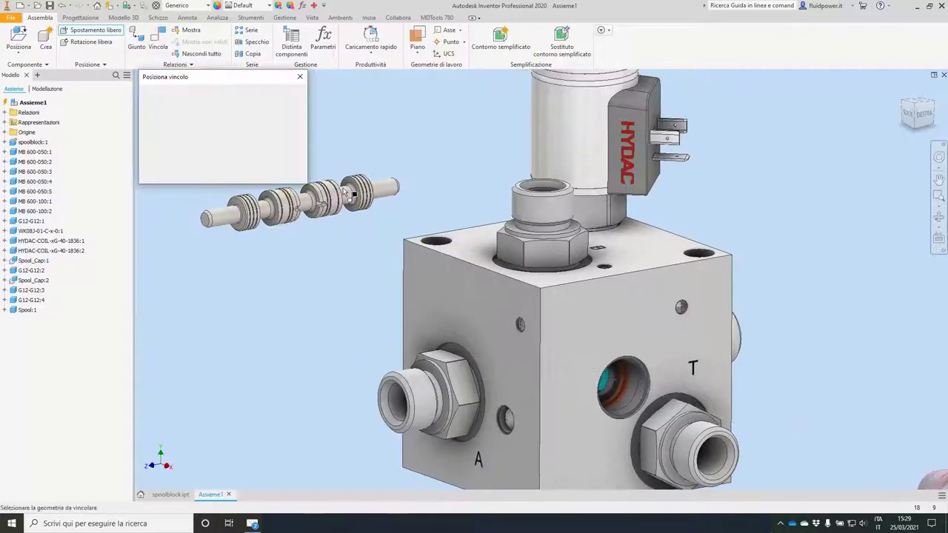
{"action": "left_click", "coordinate": [404, 185]}
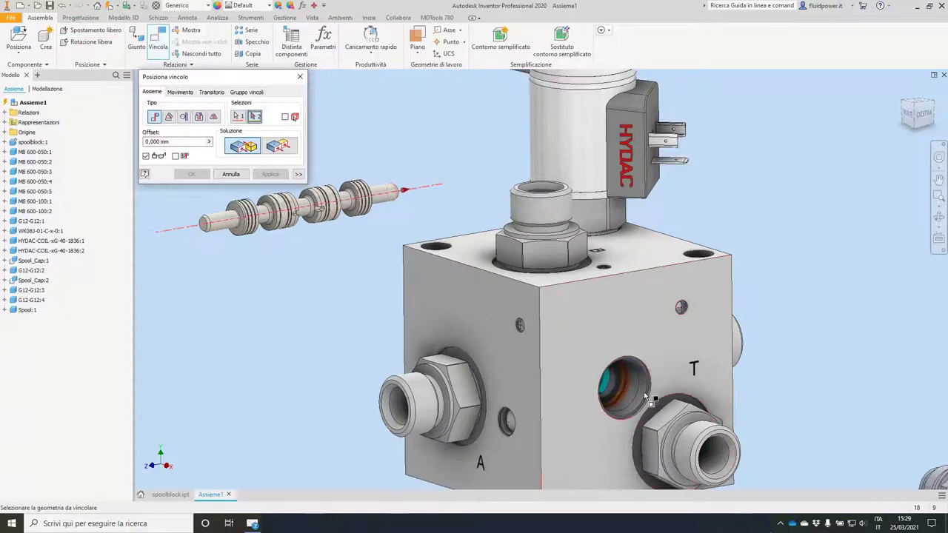
{"action": "left_click", "coordinate": [630, 382]}
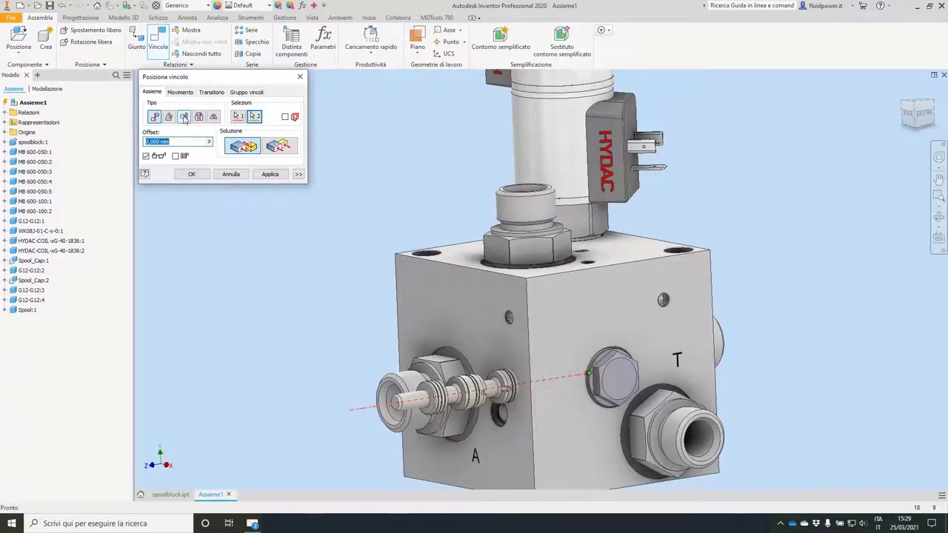
{"action": "left_click", "coordinate": [278, 146]}
{"action": "left_click", "coordinate": [191, 174]}
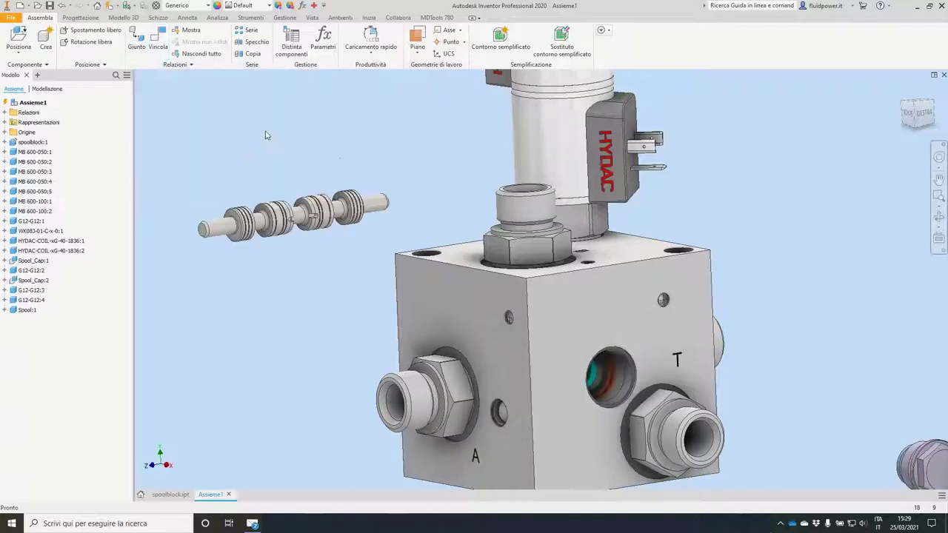
Mate the spool's centre axis with the axis of the spool bore inside the manifold block
{"action": "key", "text": "c"}
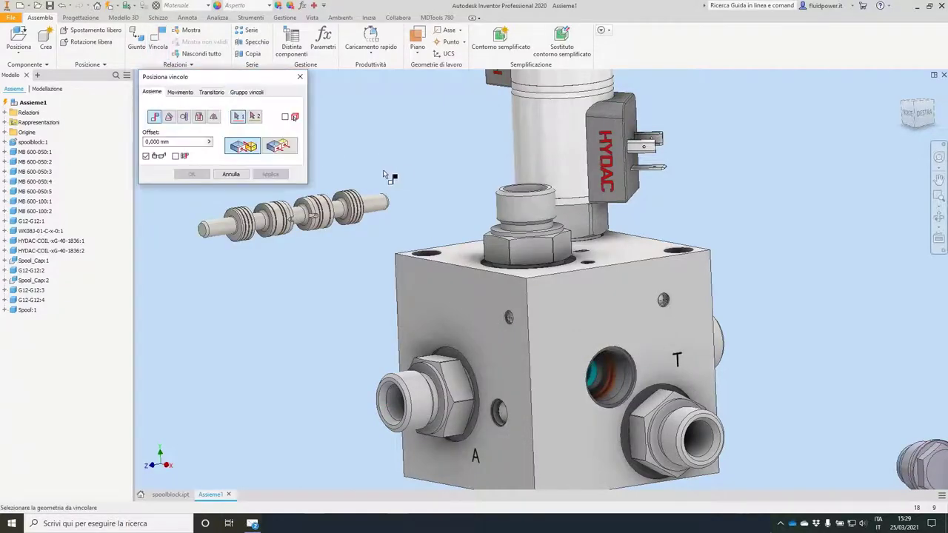
{"action": "scroll", "coordinate": [391, 186], "scroll_direction": "up", "scroll_amount": 4}
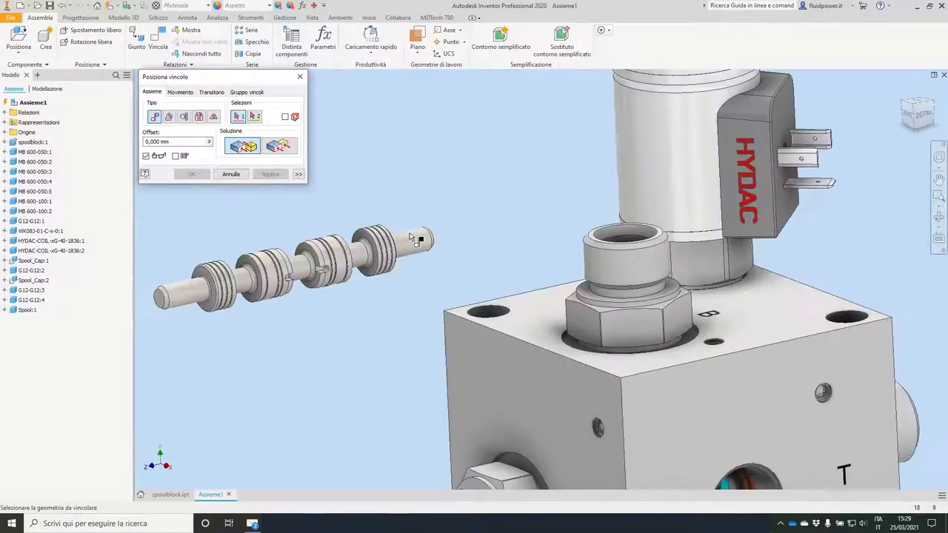
{"action": "left_click", "coordinate": [412, 237]}
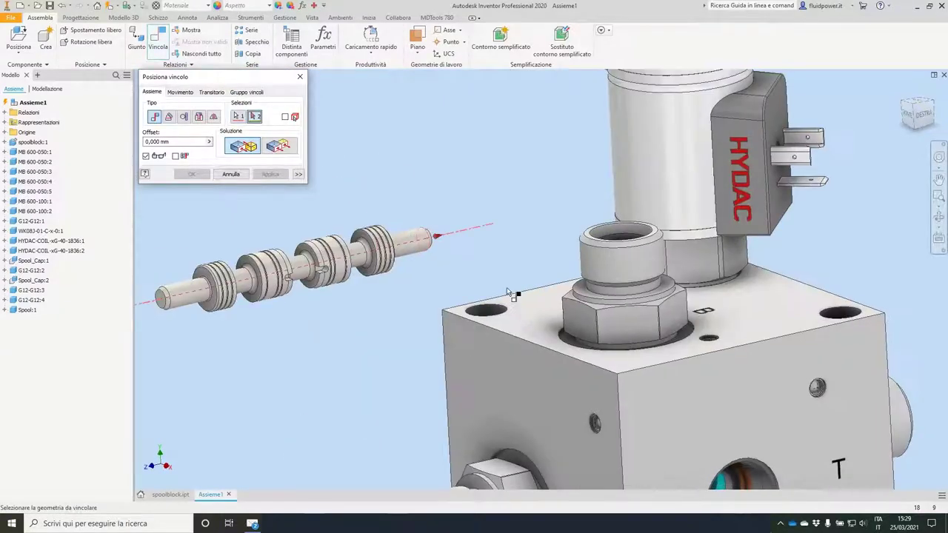
{"action": "scroll", "coordinate": [626, 343], "scroll_direction": "up", "scroll_amount": 5}
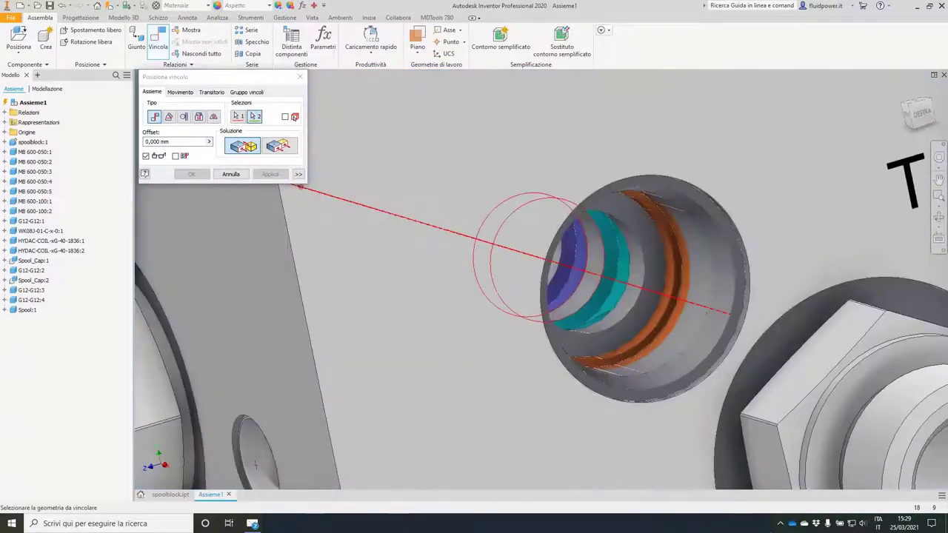
{"action": "left_click", "coordinate": [593, 272]}
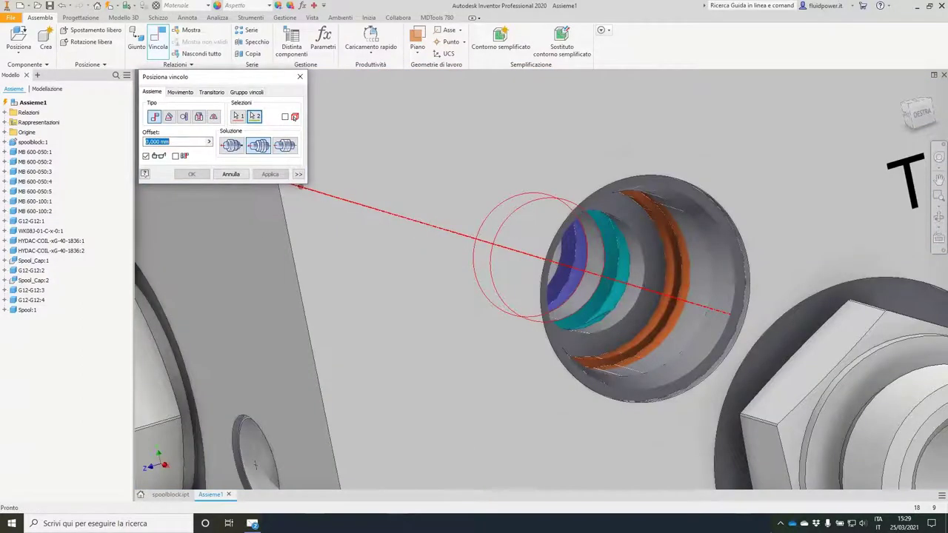
{"action": "scroll", "coordinate": [562, 296], "scroll_direction": "down", "scroll_amount": 5}
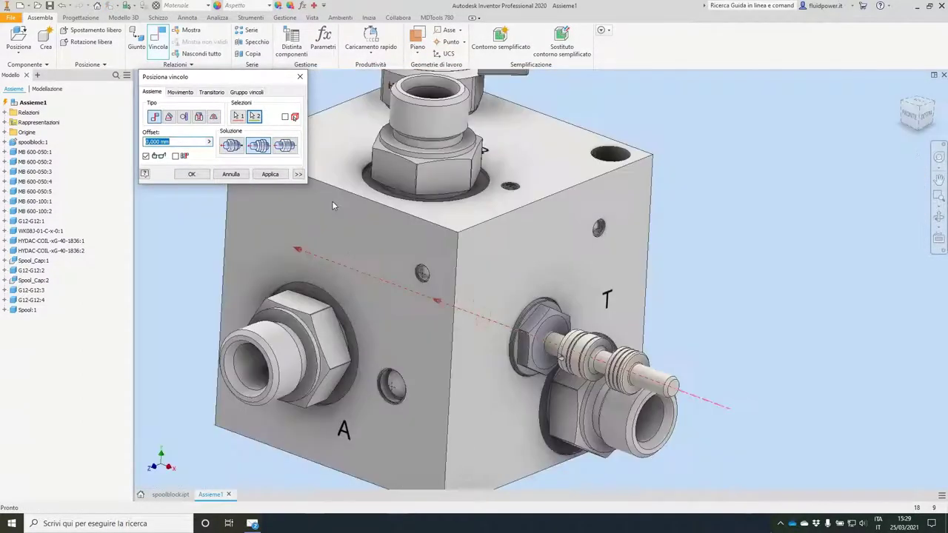
{"action": "left_click", "coordinate": [191, 174]}
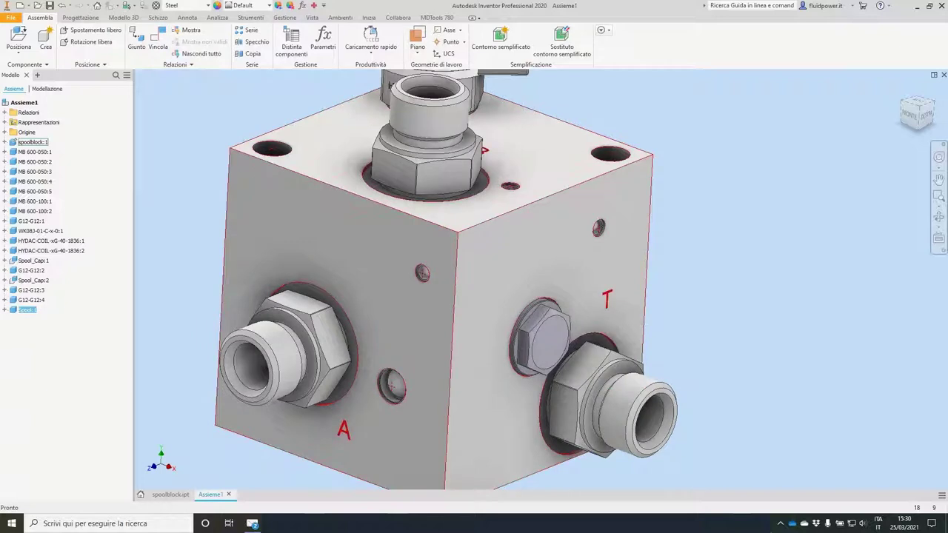
Create a half-section view of the assembly from the block's port A face, moving the cutting plane inward to the spool bore
{"action": "left_click", "coordinate": [314, 18]}
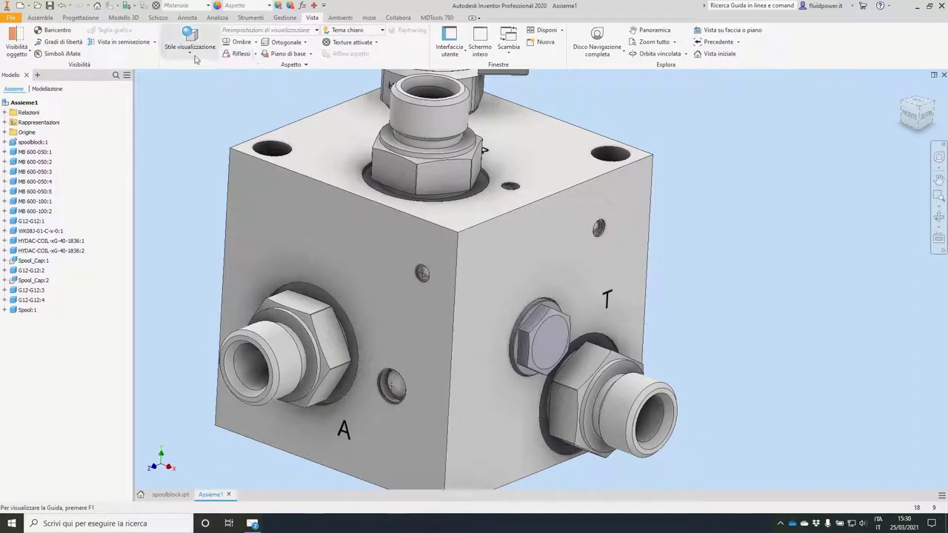
{"action": "left_click", "coordinate": [123, 42]}
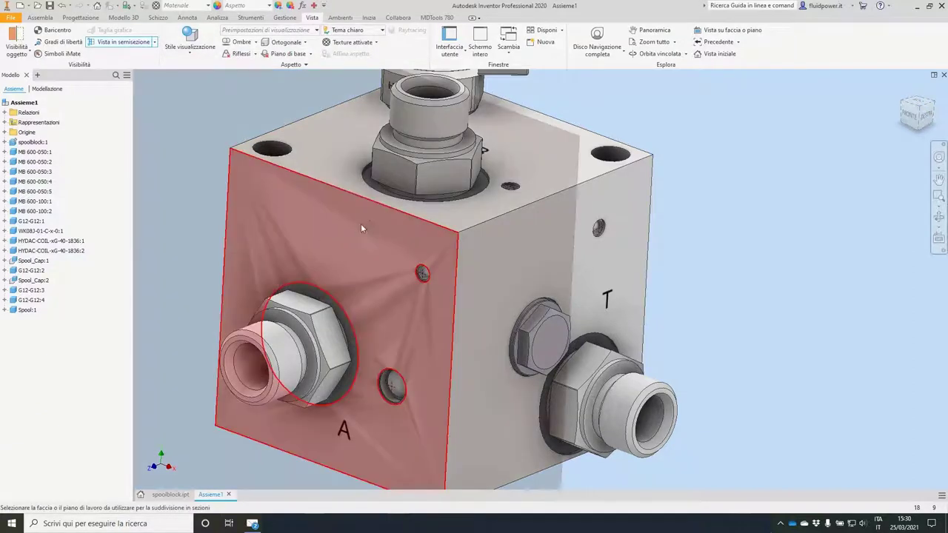
{"action": "left_click", "coordinate": [360, 224]}
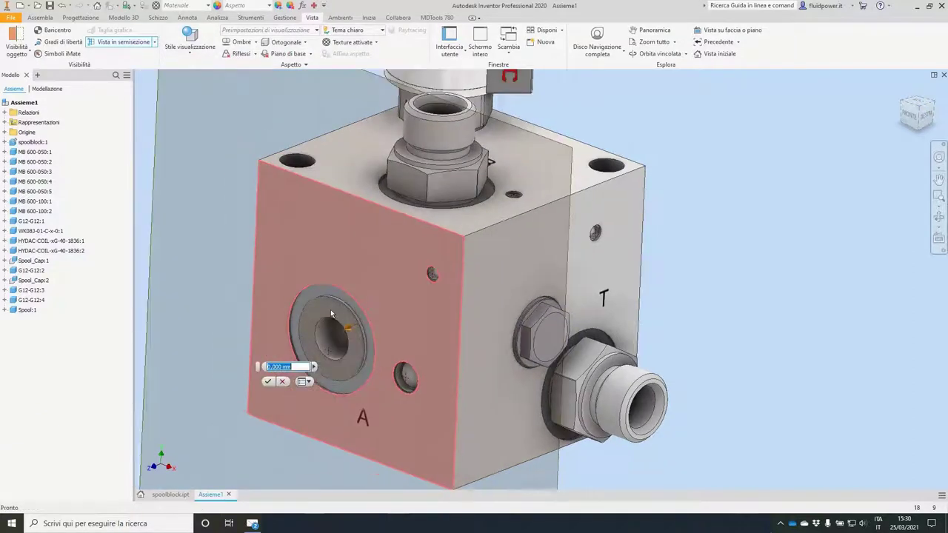
{"action": "left_click_drag", "start_coordinate": [331, 309], "coordinate": [468, 283]}
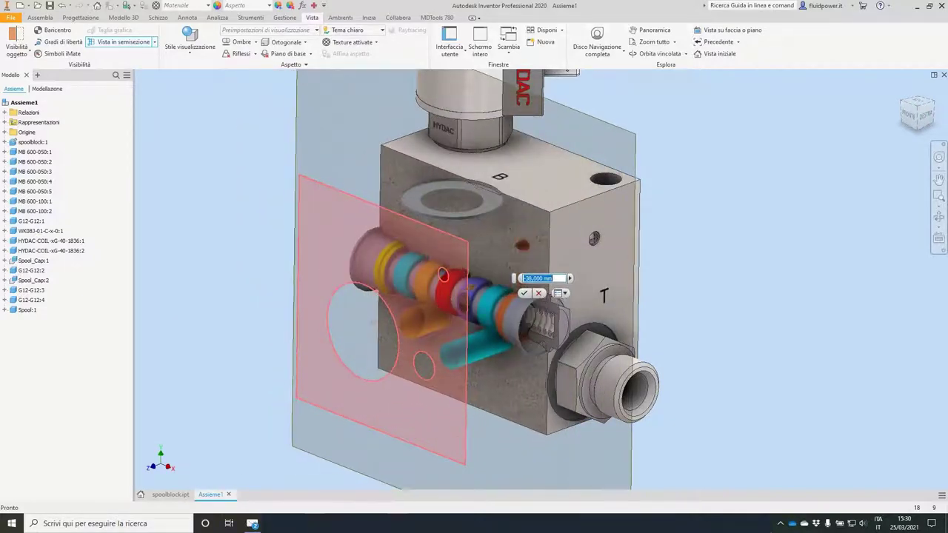
{"action": "left_click", "coordinate": [524, 293]}
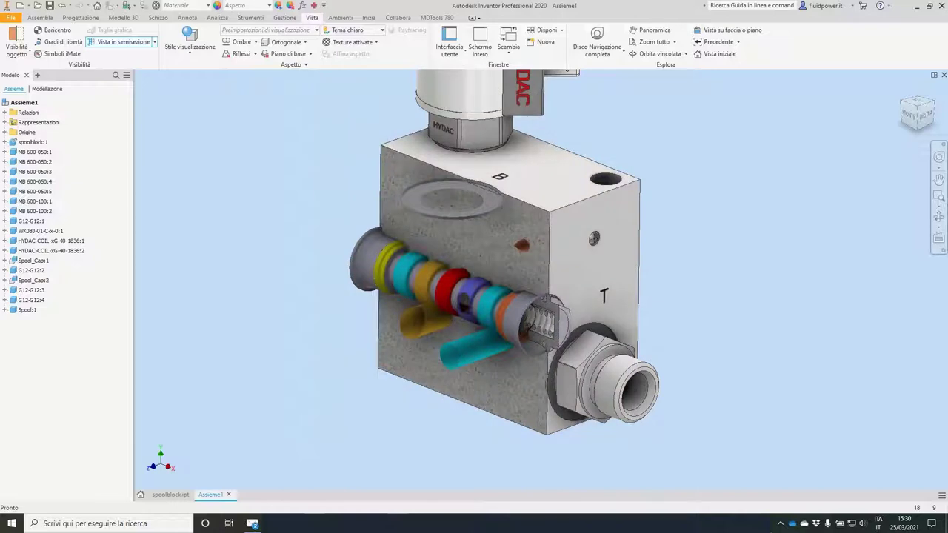
{"action": "left_click", "coordinate": [463, 306]}
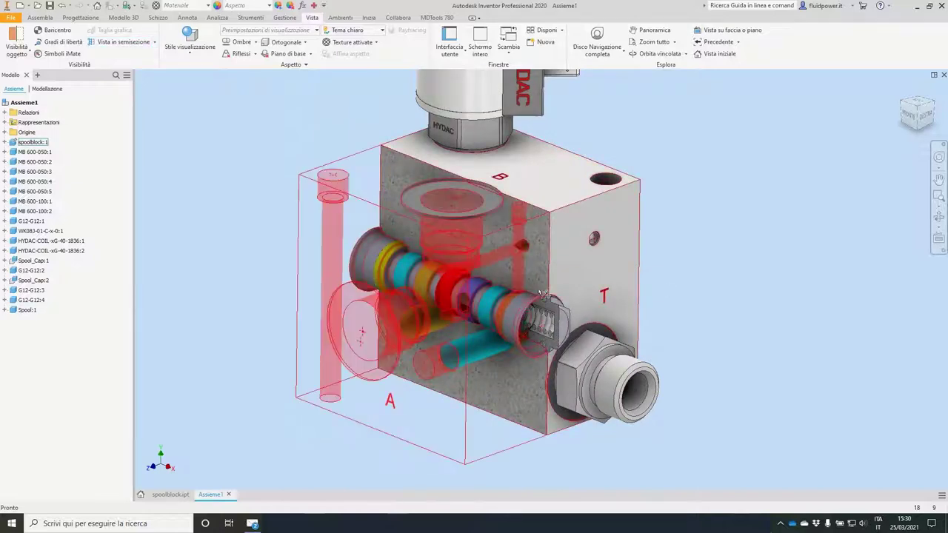
Switch to spoolblock.ipt, remove the MDTools net colours from its cavities and return to the Assieme1 assembly
{"action": "left_click", "coordinate": [178, 497]}
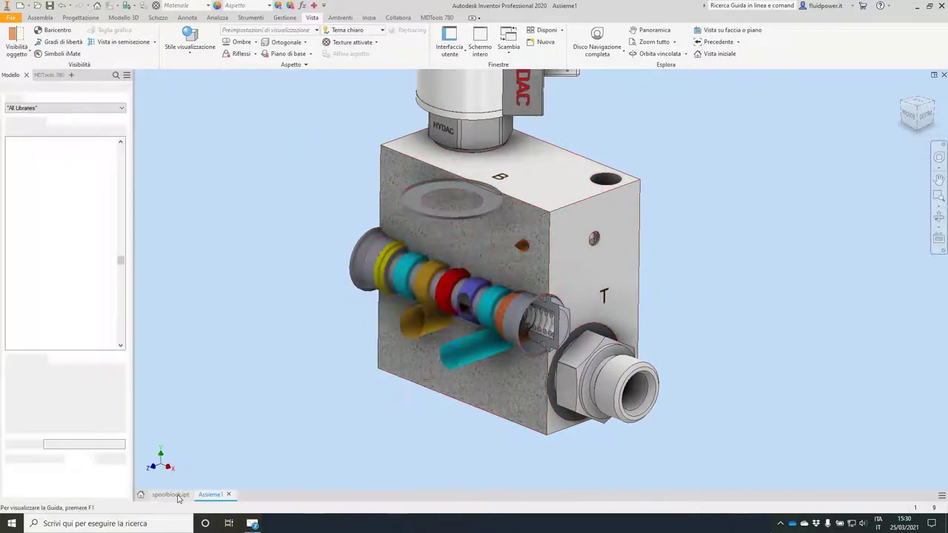
{"action": "left_click", "coordinate": [176, 495]}
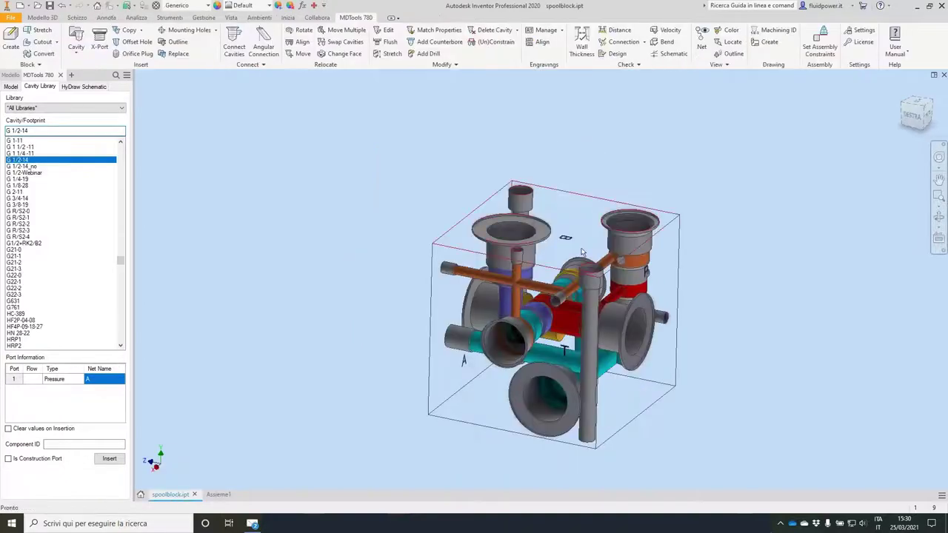
{"action": "left_click", "coordinate": [727, 65]}
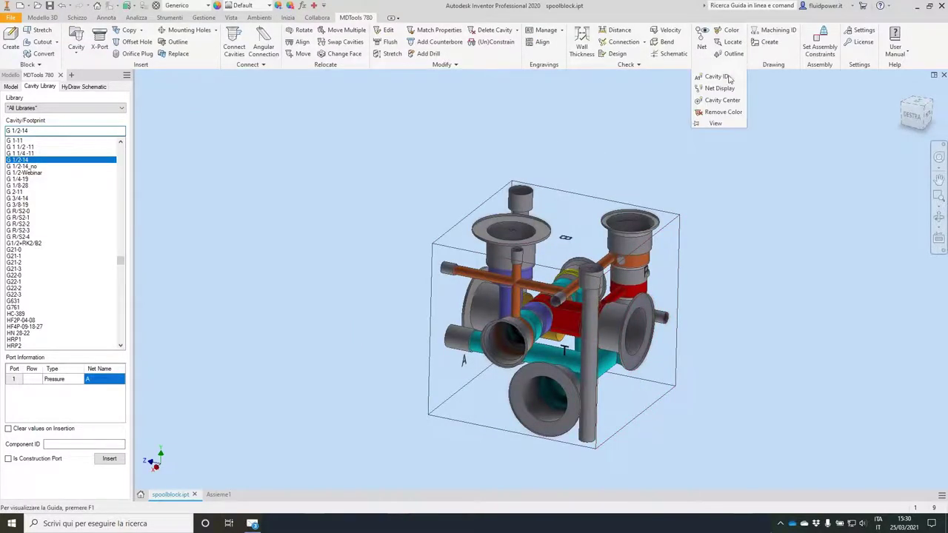
{"action": "left_click", "coordinate": [723, 111]}
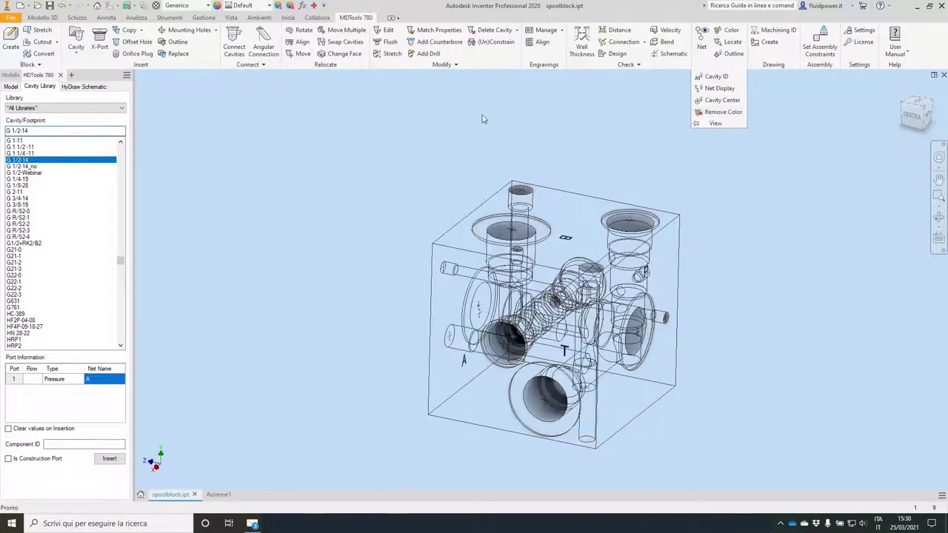
{"action": "left_click", "coordinate": [219, 494]}
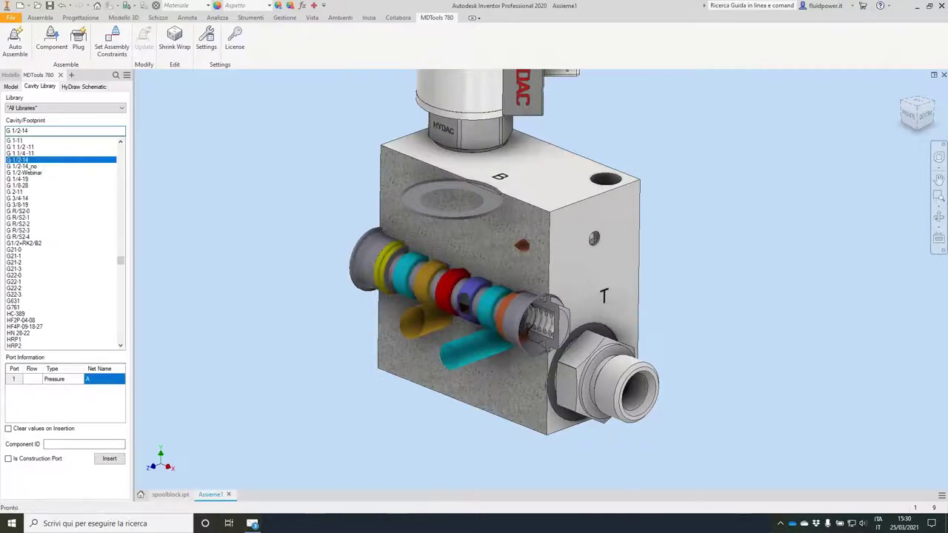
Delete the MDToolsColor feature from spoolblock.ipt and return to the Assieme1 assembly
{"action": "left_click", "coordinate": [171, 494]}
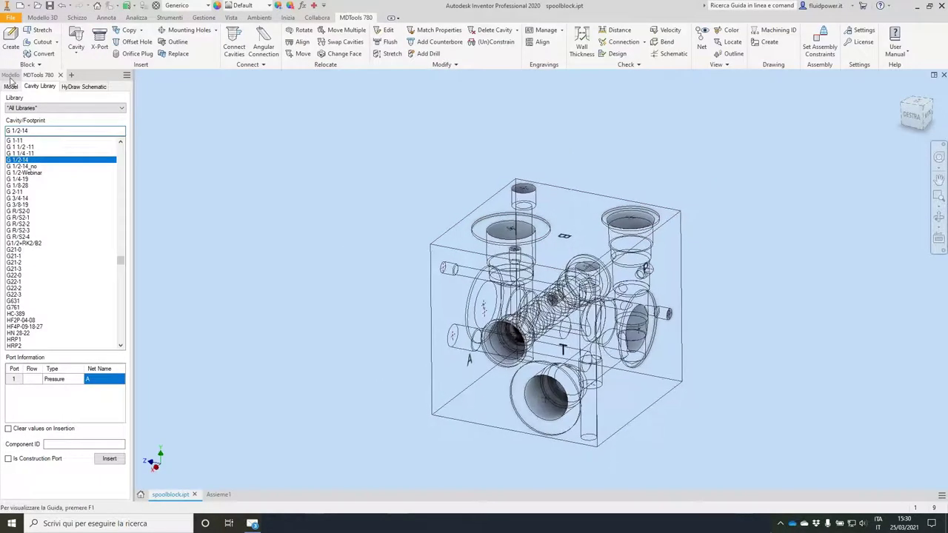
{"action": "left_click", "coordinate": [12, 74]}
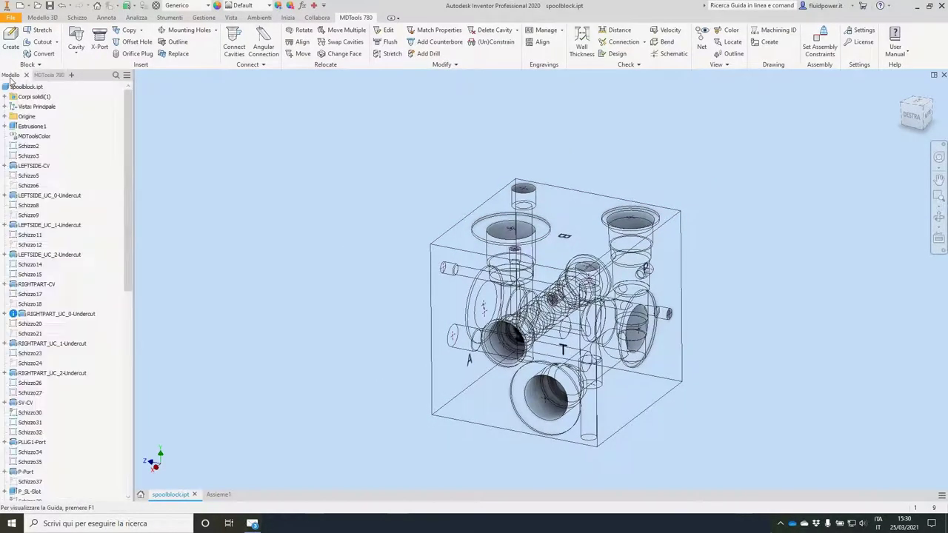
{"action": "right_click", "coordinate": [33, 137]}
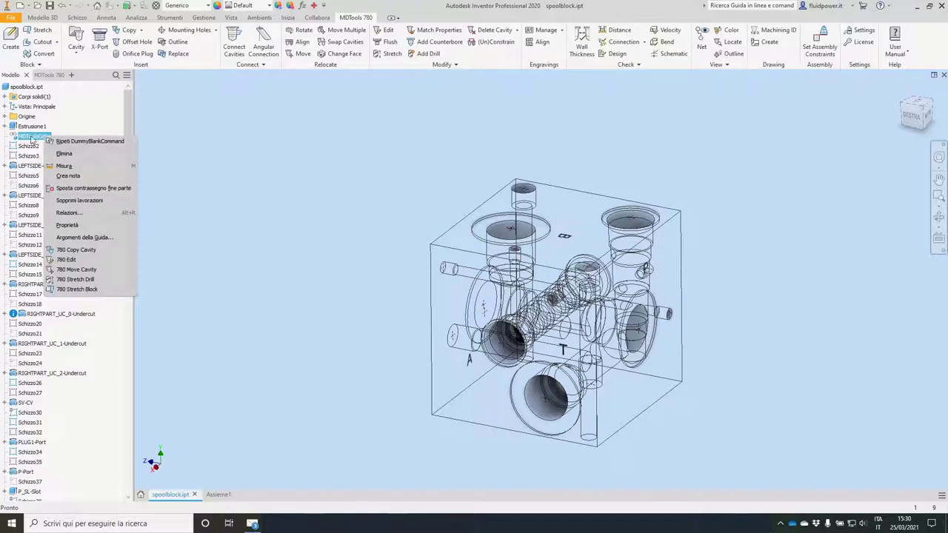
{"action": "left_click", "coordinate": [92, 153]}
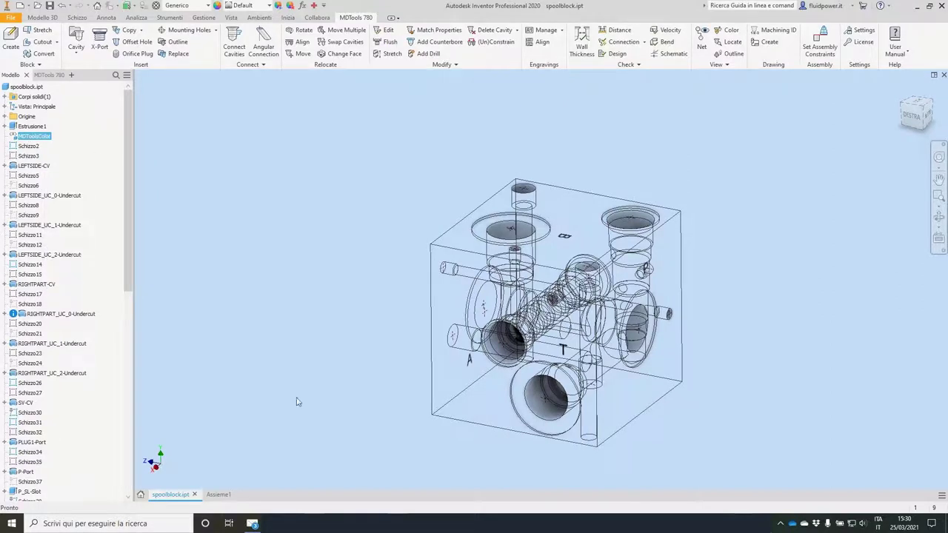
{"action": "left_click", "coordinate": [218, 495]}
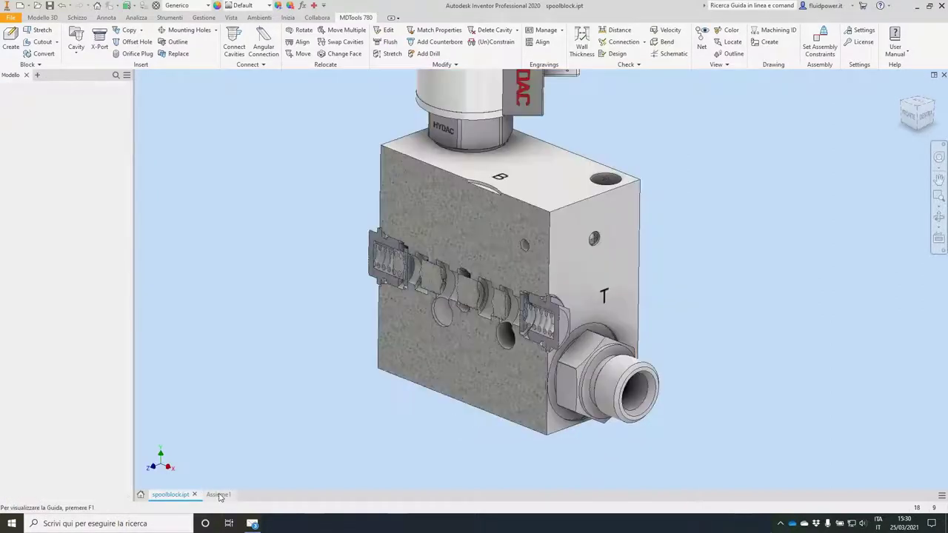
Slide the spool along its bore inside the sectioned block and clear the selection
{"action": "scroll", "coordinate": [755, 247], "scroll_direction": "up", "scroll_amount": 5}
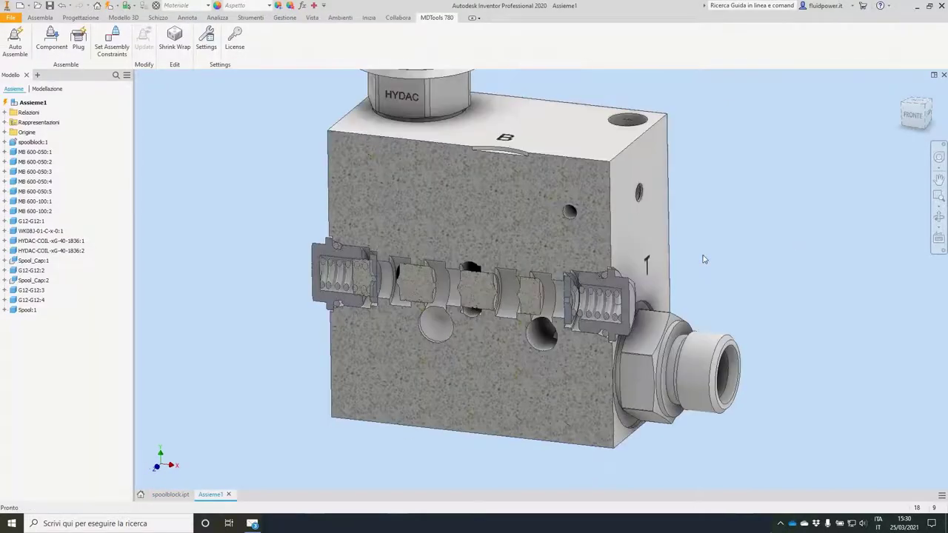
{"action": "left_click_drag", "start_coordinate": [582, 260], "coordinate": [613, 259]}
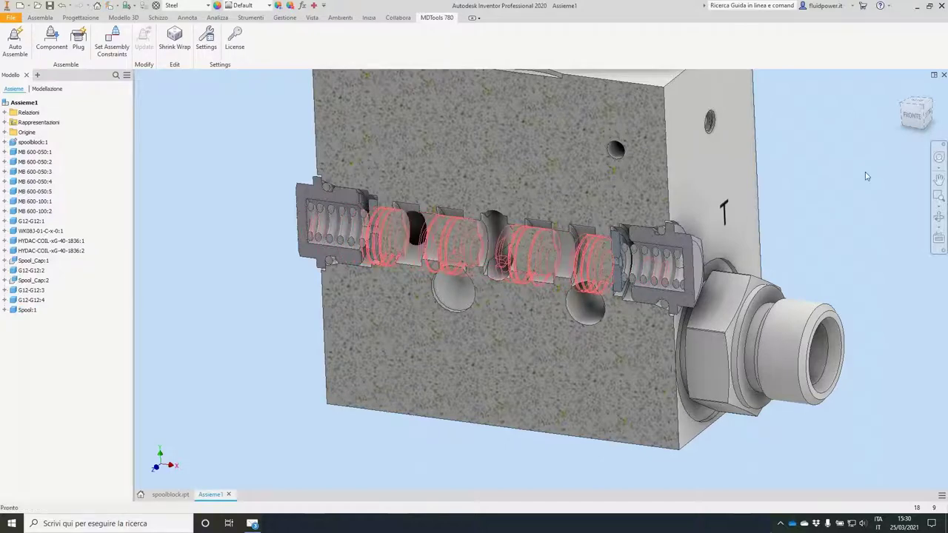
{"action": "left_click", "coordinate": [867, 176]}
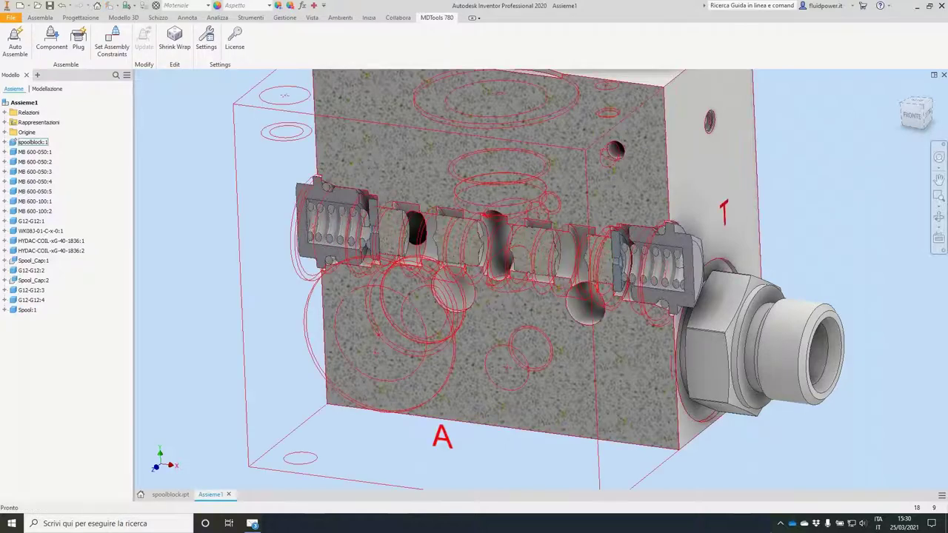
Redefine the half-section view from the port A face with an offset of -35 mm
{"action": "left_click", "coordinate": [312, 17]}
{"action": "left_click", "coordinate": [116, 43]}
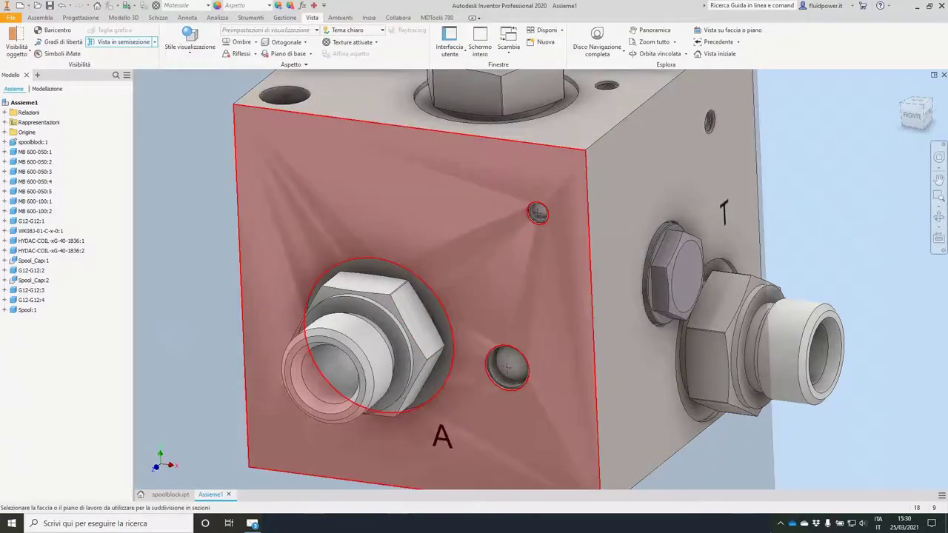
{"action": "left_click", "coordinate": [459, 237]}
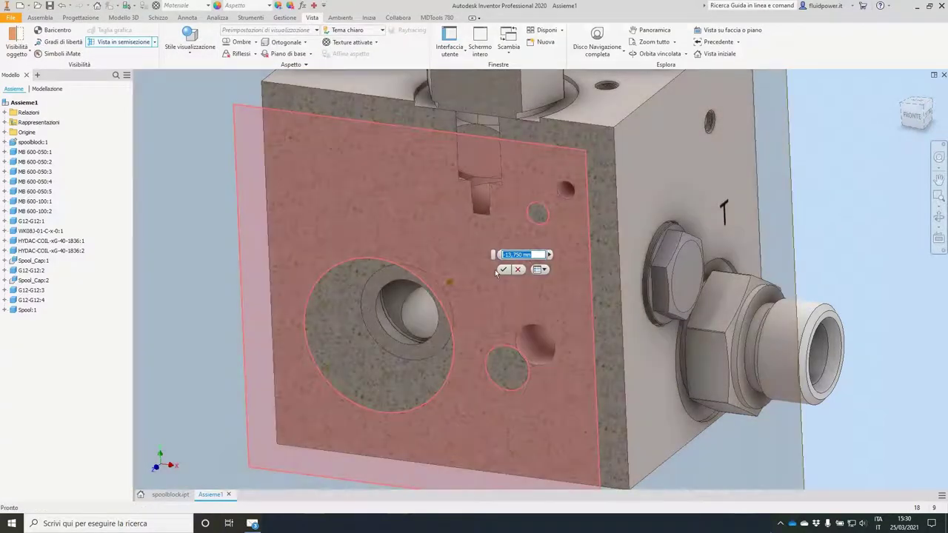
{"action": "scroll", "coordinate": [466, 329], "scroll_direction": "down", "scroll_amount": 5}
{"action": "scroll", "coordinate": [466, 330], "scroll_direction": "up", "scroll_amount": 1}
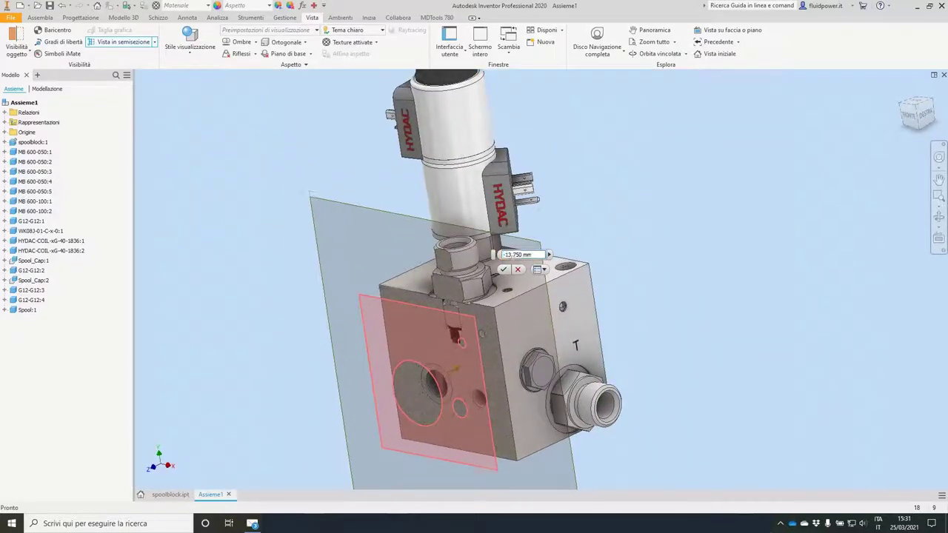
{"action": "left_click_drag", "start_coordinate": [454, 369], "coordinate": [487, 356]}
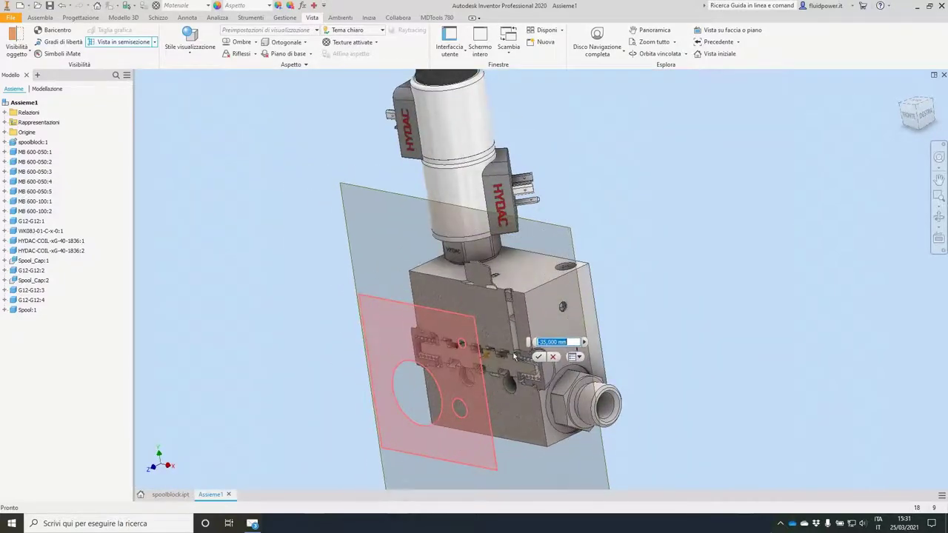
{"action": "middle_click_drag", "start_coordinate": [516, 357], "coordinate": [570, 349], "text": "shift"}
{"action": "key", "text": "Return"}
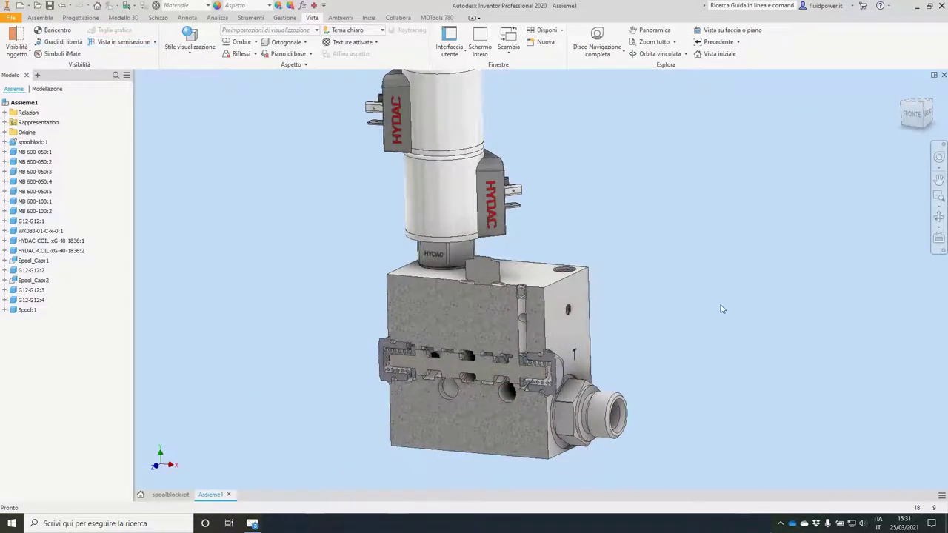
Examine the sectioned spool with its lands, end springs, caps and the drillings crossing the bore
{"action": "scroll", "coordinate": [722, 309], "scroll_direction": "up", "scroll_amount": 2}
{"action": "scroll", "coordinate": [722, 309], "scroll_direction": "up", "scroll_amount": 2}
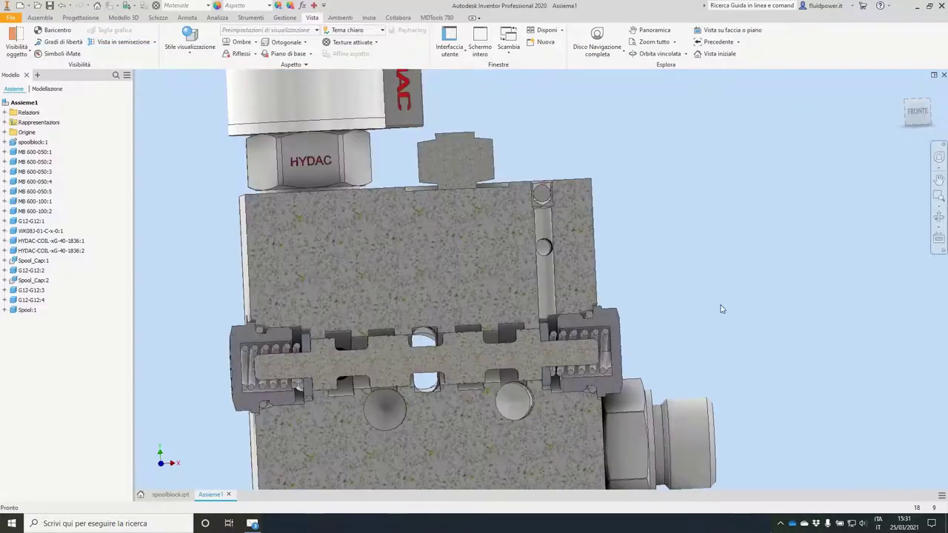
{"action": "scroll", "coordinate": [721, 309], "scroll_direction": "up", "scroll_amount": 1}
{"action": "middle_click_drag", "start_coordinate": [722, 309], "coordinate": [759, 232]}
{"action": "scroll", "coordinate": [759, 232], "scroll_direction": "down", "scroll_amount": 2}
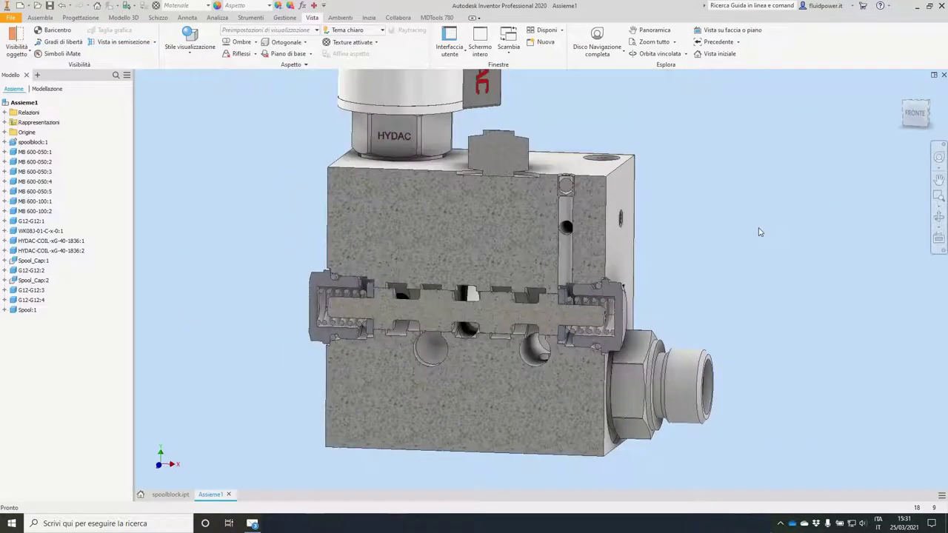
{"action": "scroll", "coordinate": [438, 274], "scroll_direction": "up", "scroll_amount": 4}
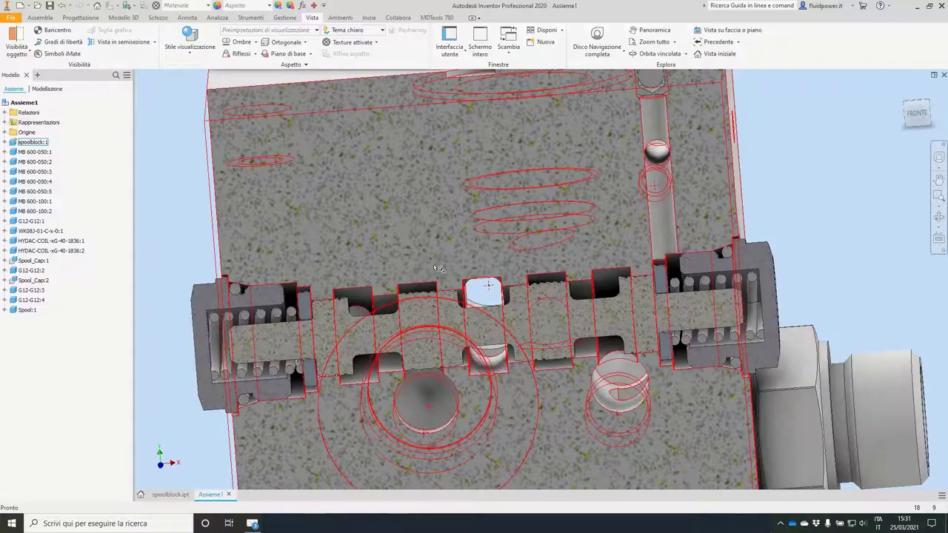
{"action": "key", "text": "F5"}
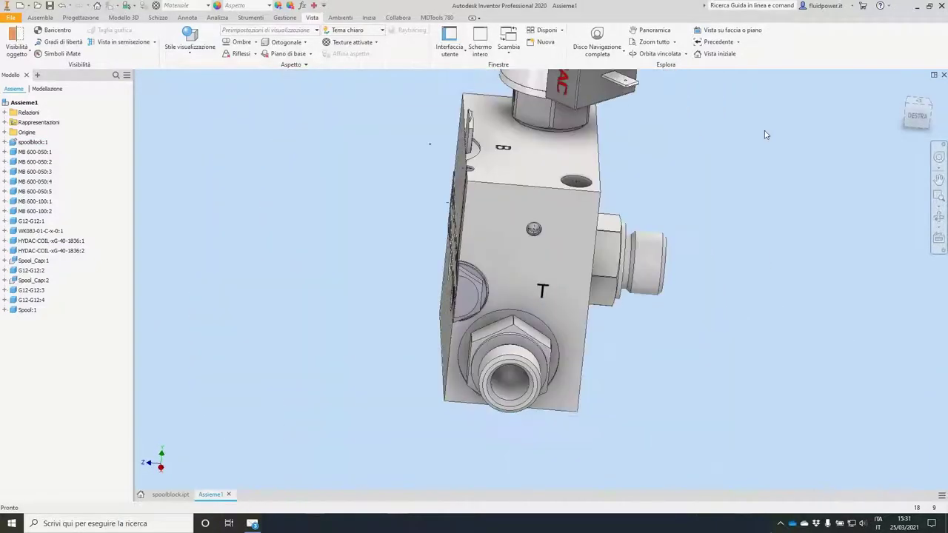
{"action": "key", "text": "F5"}
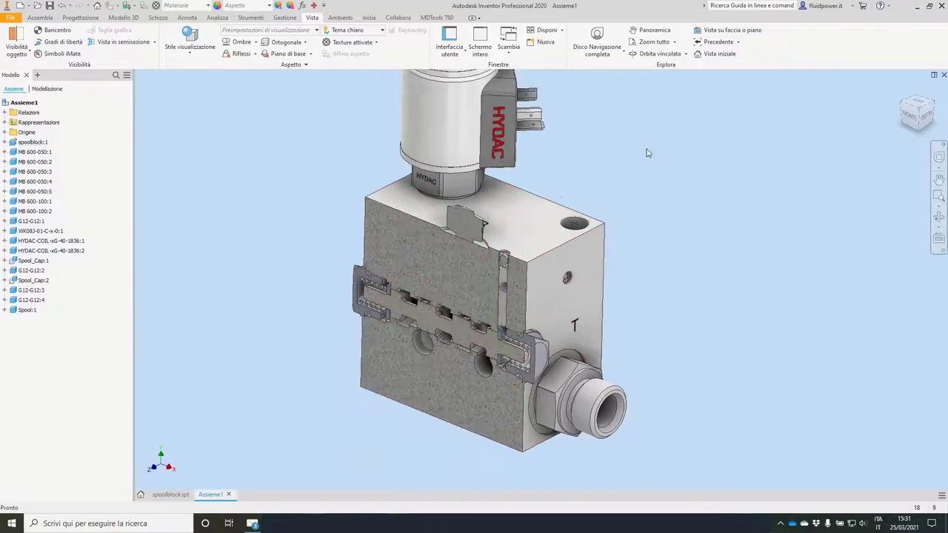
{"action": "middle_click_drag", "start_coordinate": [760, 174], "coordinate": [717, 197], "text": "shift"}
{"action": "key", "text": "F6"}
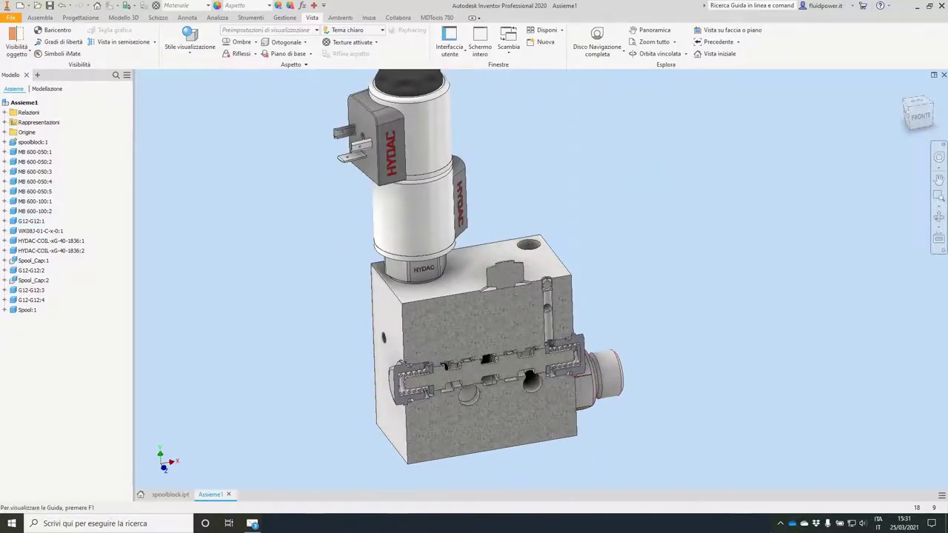
Switch to the spool cavity drawing in HyDraw CAD and review the spool position sketches, circuit schematics and dimensioned cavity section
{"action": "key", "text": "alt+Tab"}
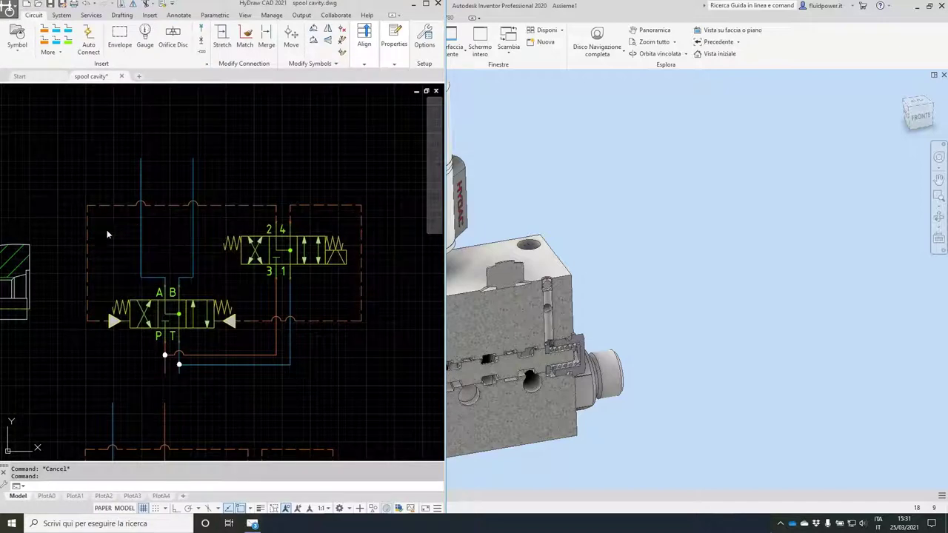
{"action": "left_click", "coordinate": [426, 6]}
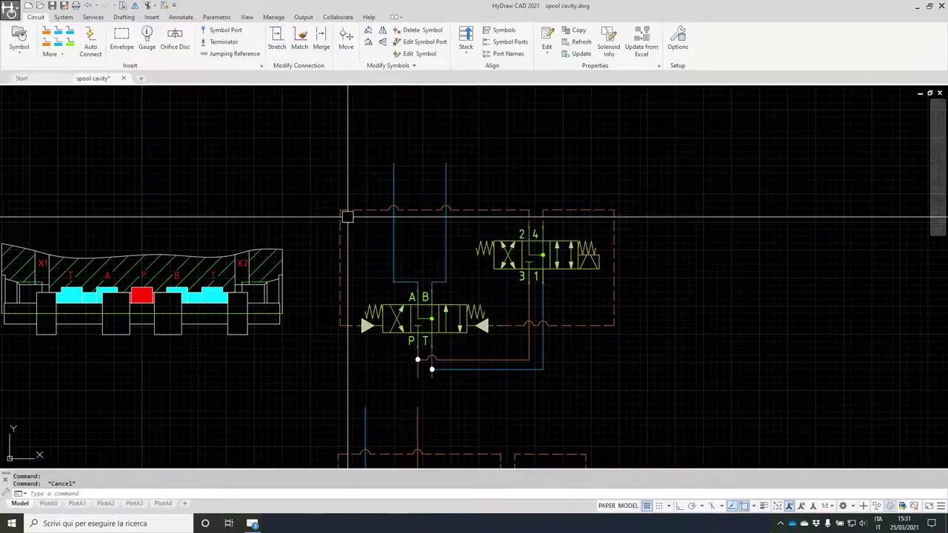
{"action": "middle_click_drag", "start_coordinate": [296, 239], "coordinate": [381, 162]}
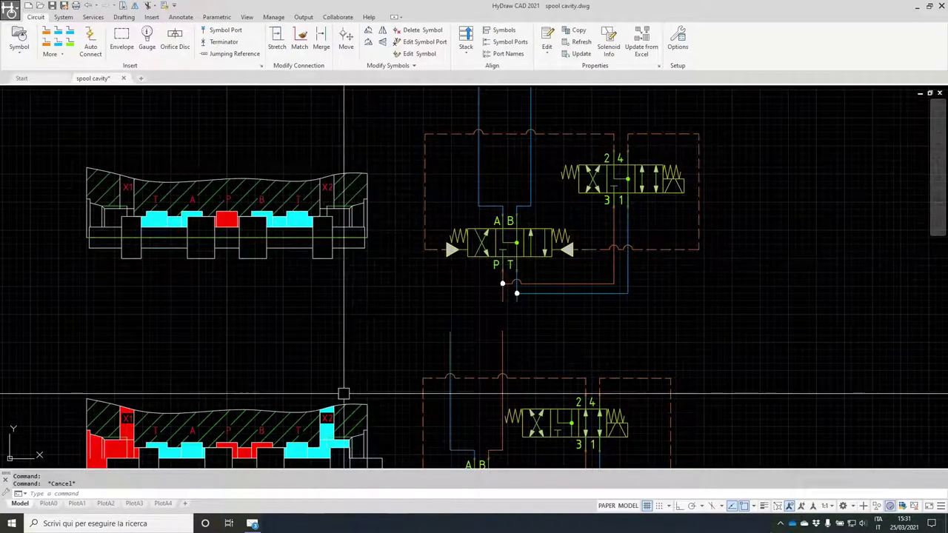
{"action": "mouse_move", "coordinate": [358, 264]}
{"action": "middle_mouse_down"}
{"action": "mouse_move", "coordinate": [410, 169]}
{"action": "mouse_move", "coordinate": [463, 188]}
{"action": "middle_mouse_up"}
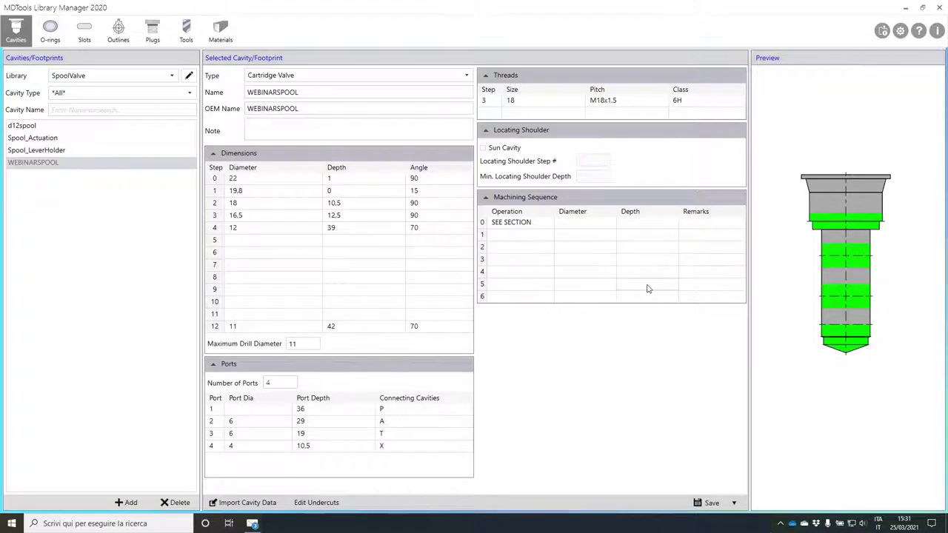
{"action": "left_click", "coordinate": [906, 8]}
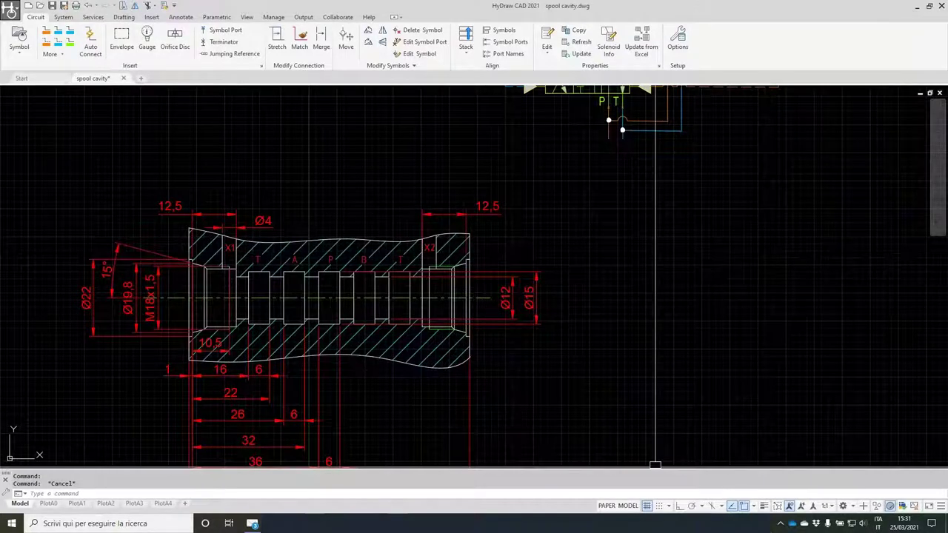
Return to the manifold assembly in Inventor and end the section view to display the complete model
{"action": "left_click", "coordinate": [743, 482]}
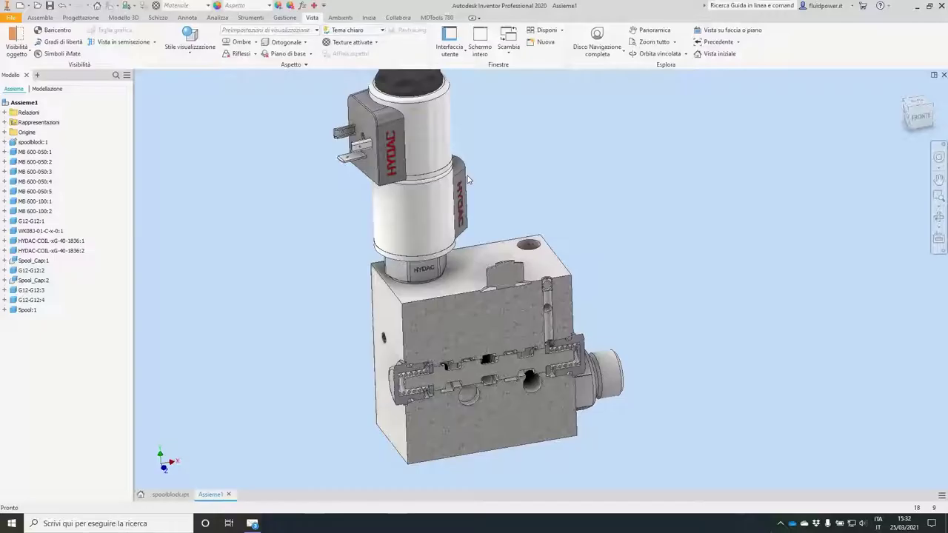
{"action": "left_click", "coordinate": [123, 41]}
{"action": "left_click", "coordinate": [145, 117]}
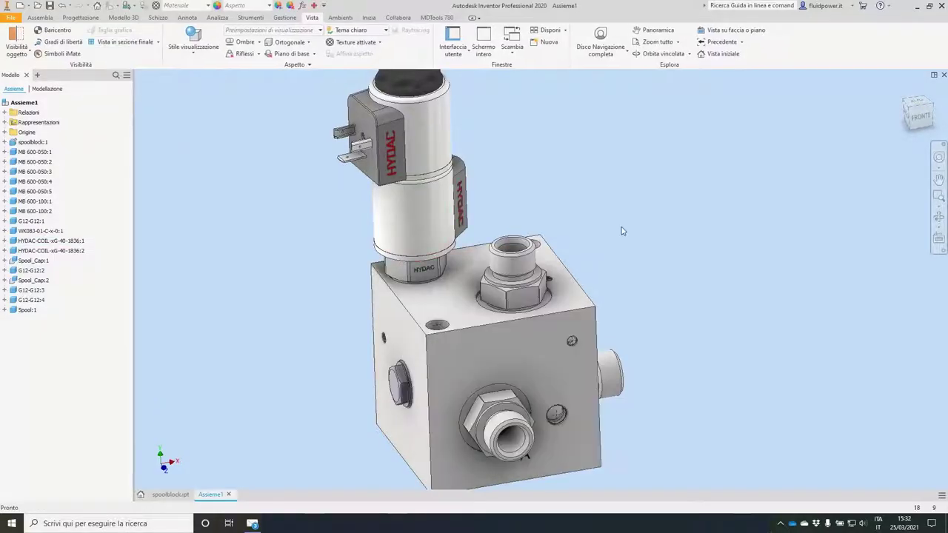
{"action": "middle_click_drag", "start_coordinate": [620, 229], "coordinate": [645, 226], "text": "shift"}
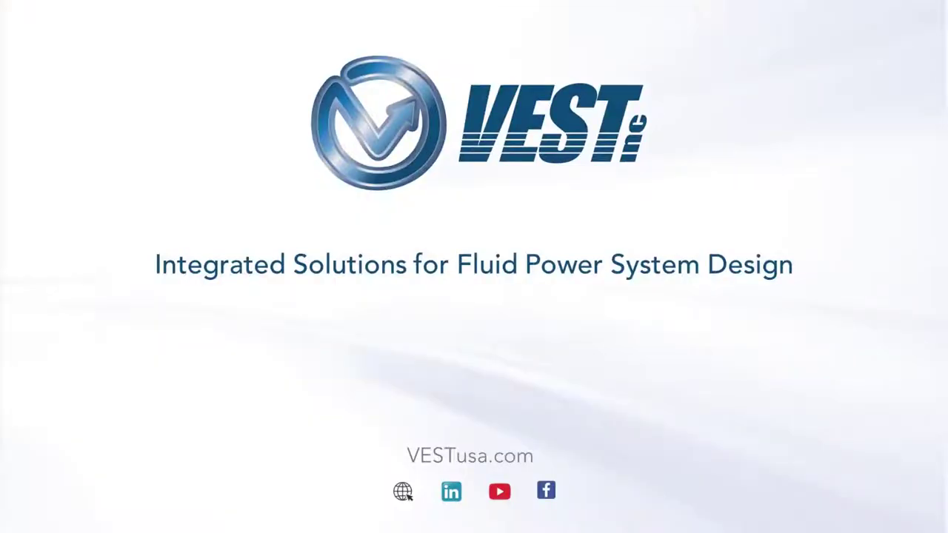